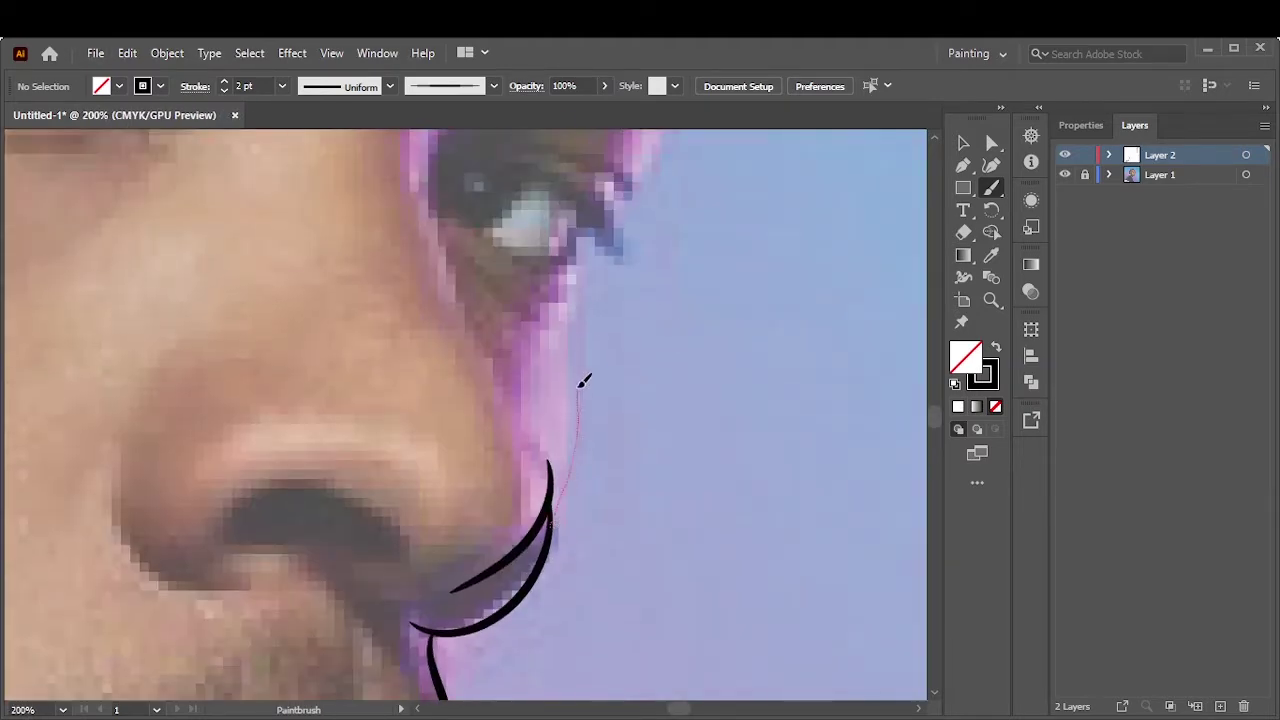
Extend the nose-tip and face outline, then start the chain's scalloped link outlines
left_click_drag(584, 381, 586, 379)
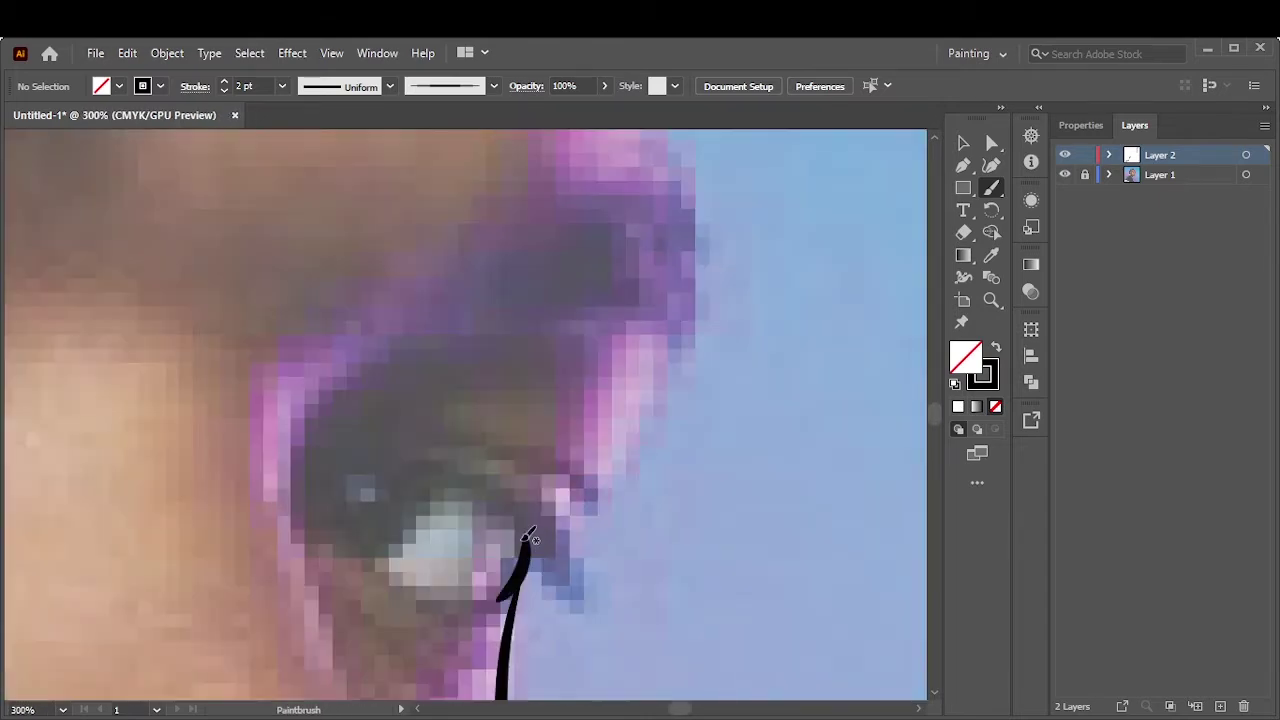
left_click_drag(531, 539, 568, 577)
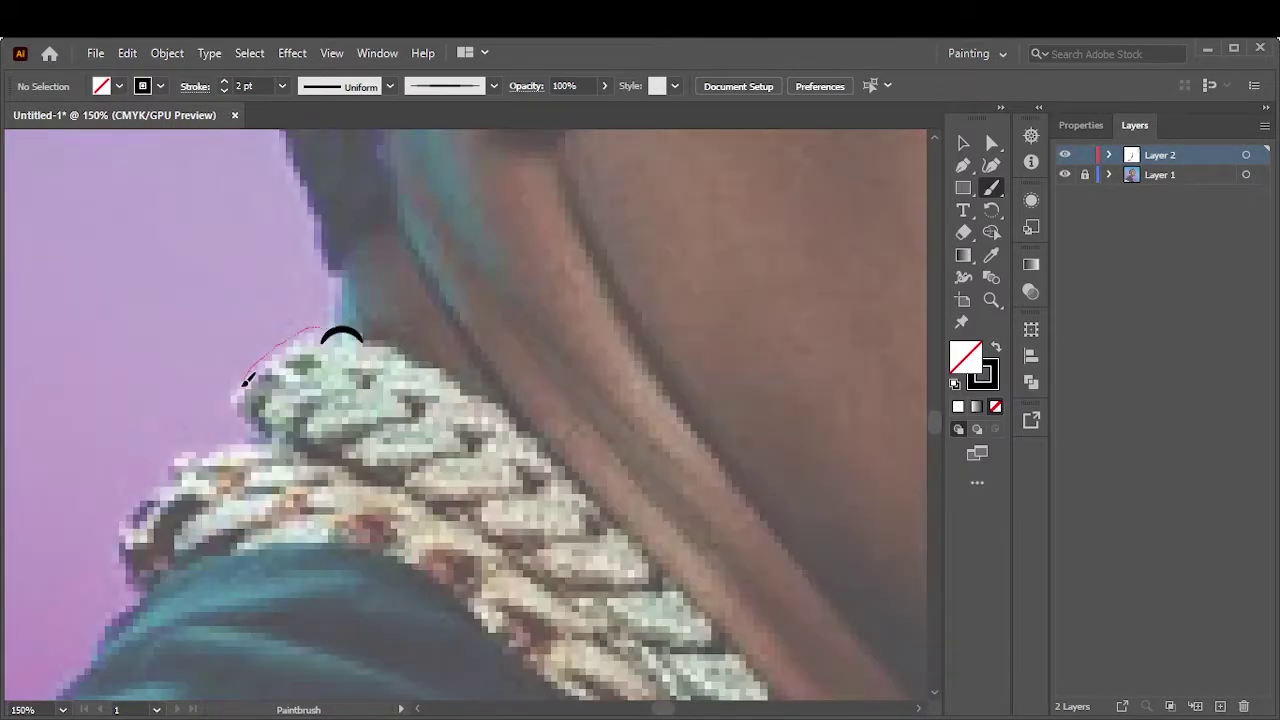
left_click_drag(246, 382, 262, 424)
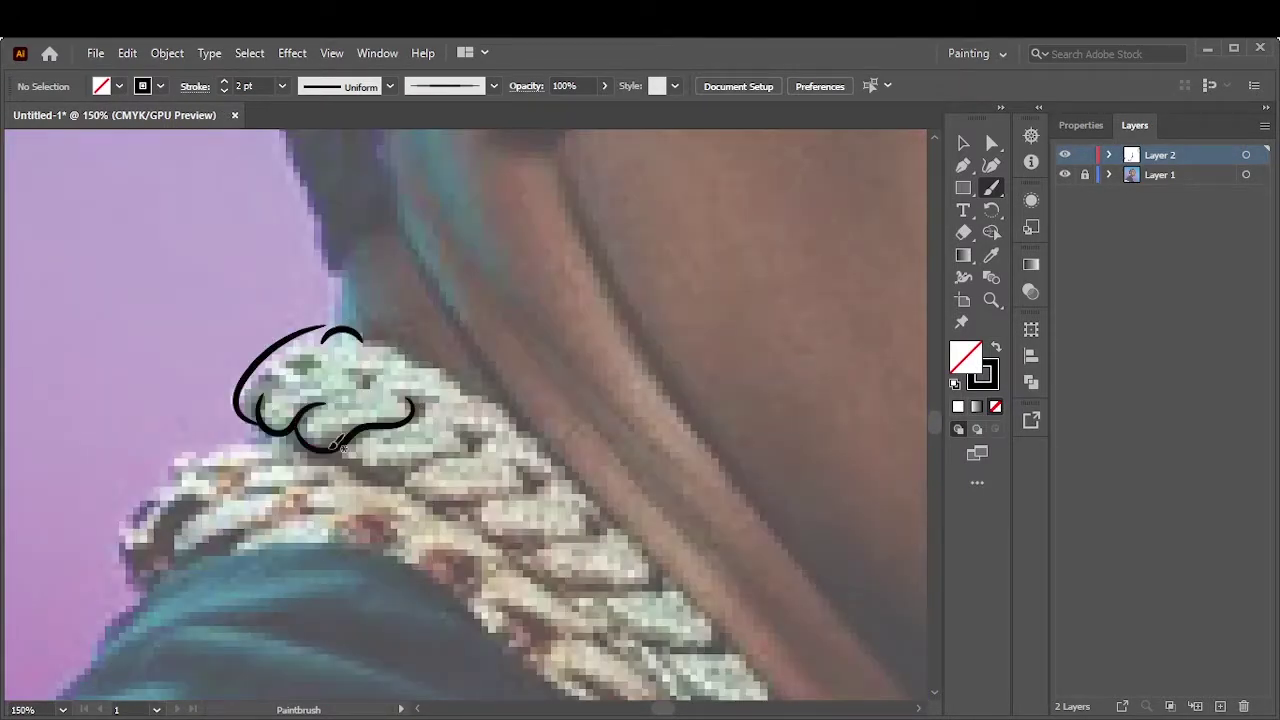
mouse_move(333, 447)
left_mouse_down()
mouse_move(445, 455)
mouse_move(505, 485)
left_mouse_up()
left_click_drag(145, 225, 278, 258)
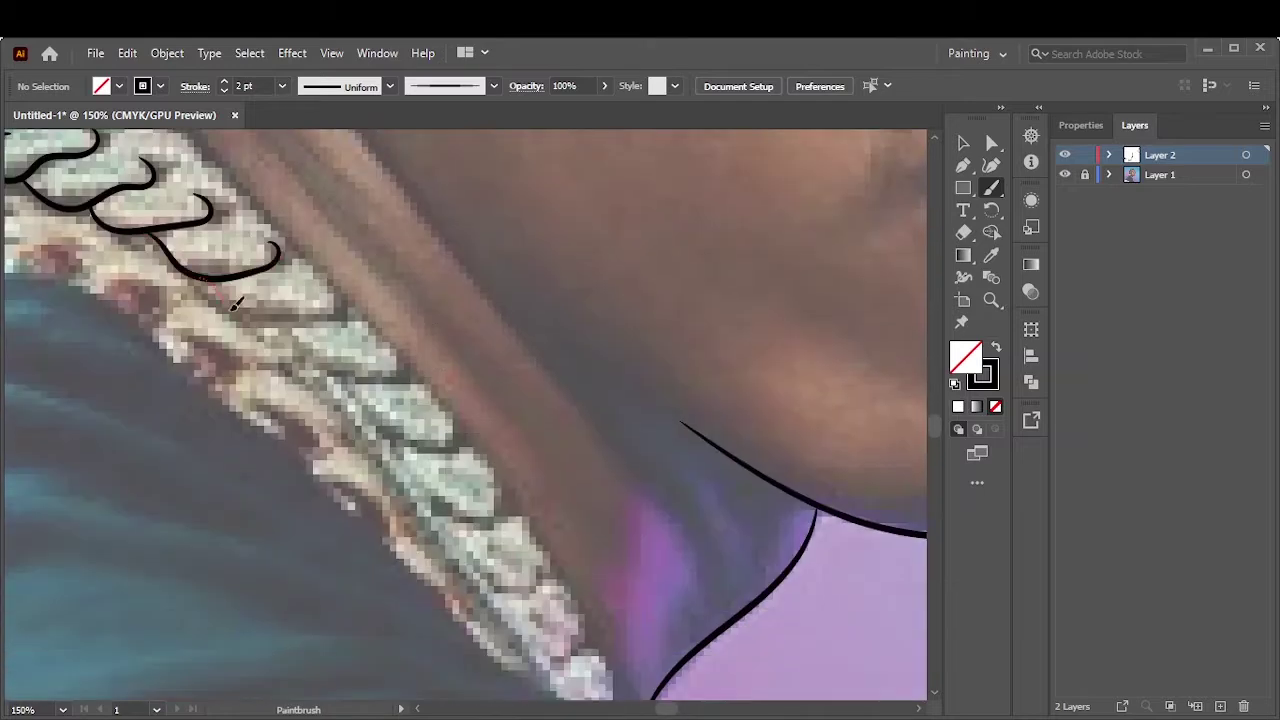
left_click_drag(232, 306, 299, 342)
Trace two long straight edges along the chain
scroll(752, 452, "down", 3)
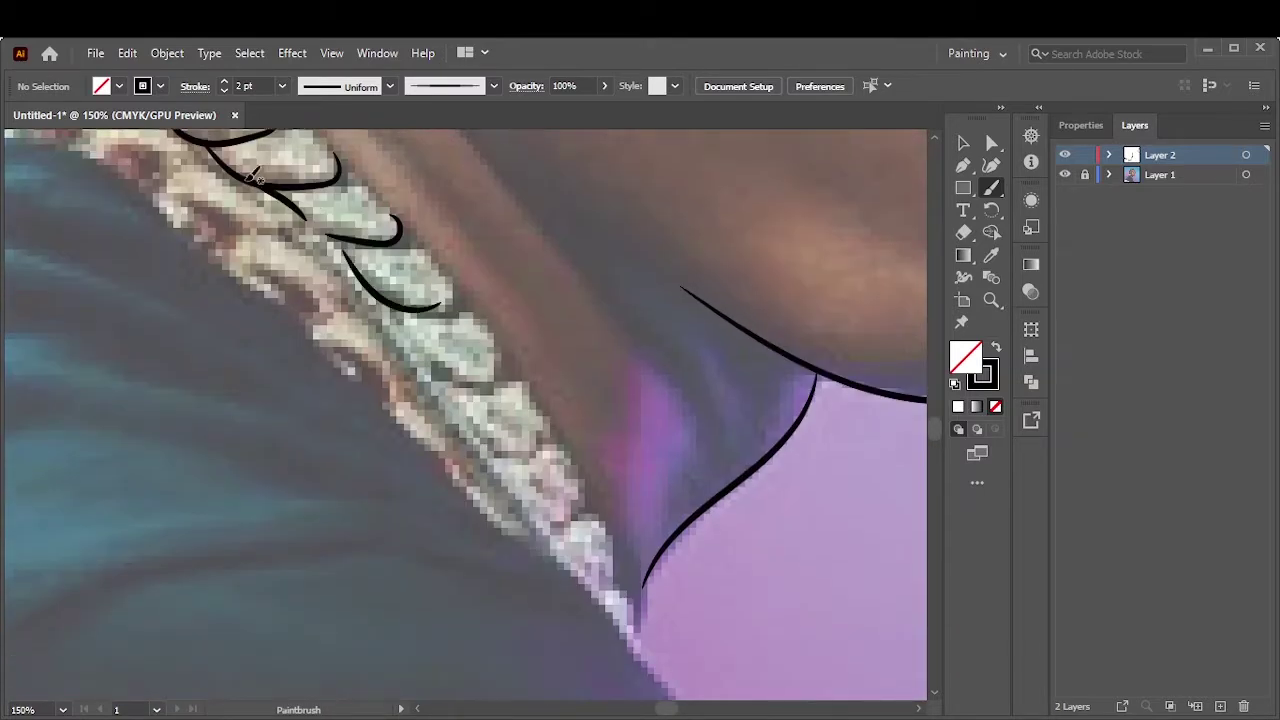
left_click_drag(245, 185, 544, 550)
mouse_move(386, 310)
left_mouse_down()
mouse_move(441, 381)
mouse_move(503, 348)
left_mouse_up()
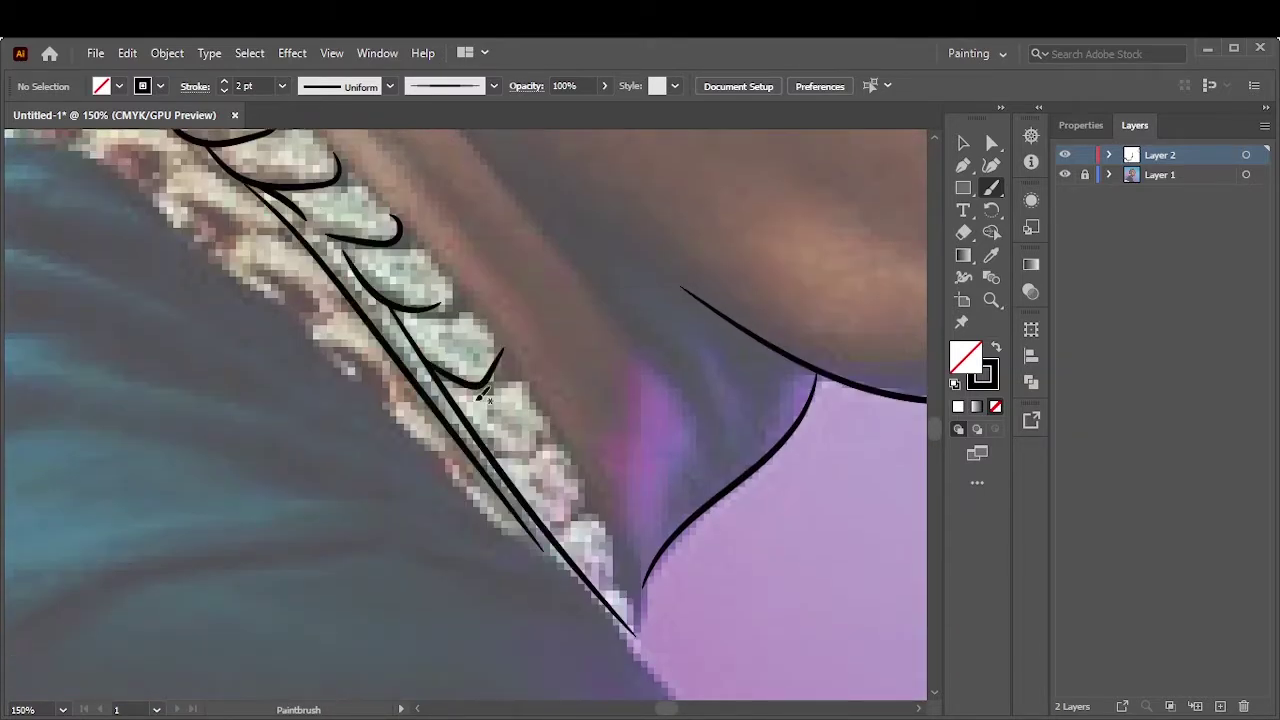
scroll(660, 612, "up", 3)
key("ctrl+0")
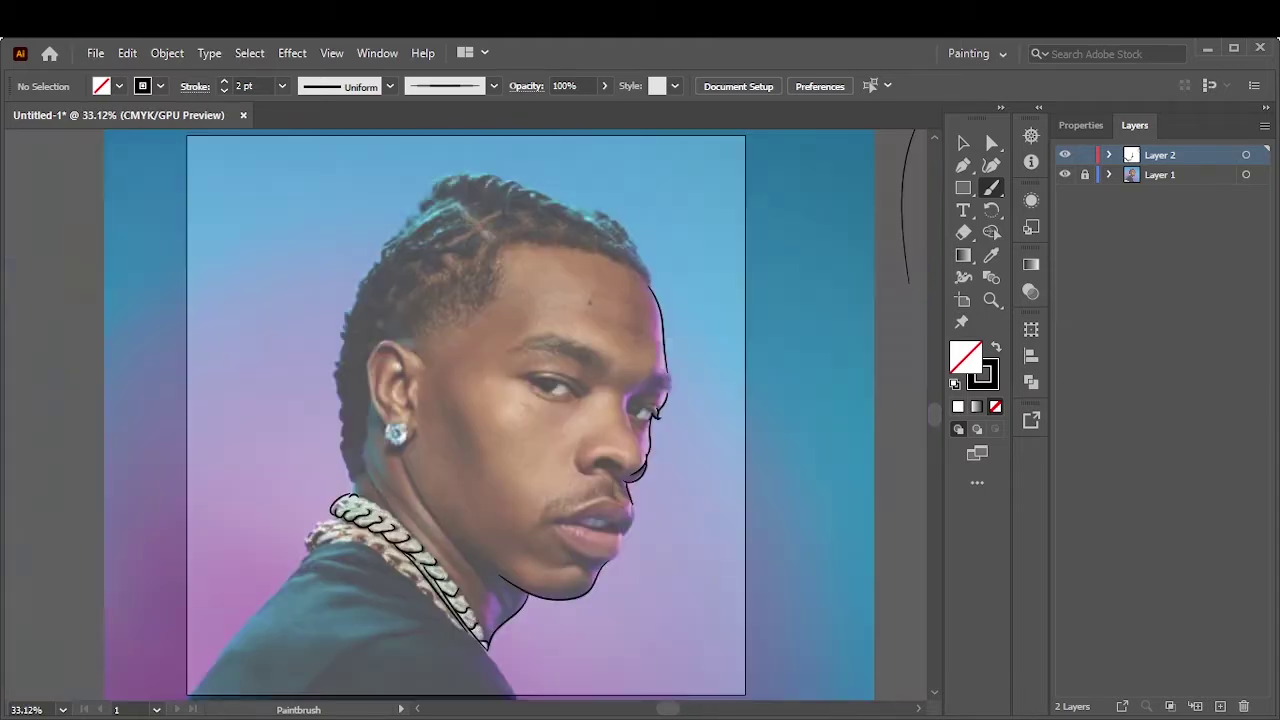
scroll(538, 485, "up", 5)
Add more scalloped link strokes and trace the chain's right edge
left_click_drag(455, 512, 372, 368)
scroll(372, 368, "left", 3)
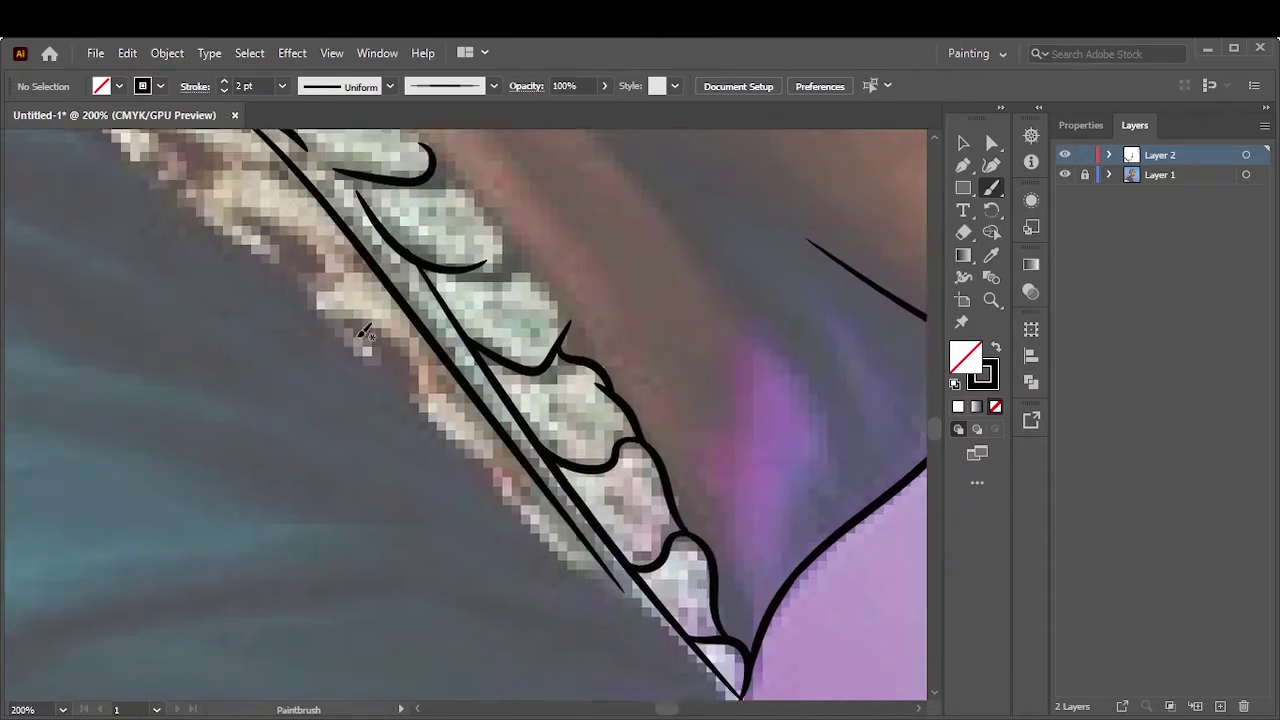
scroll(372, 368, "up", 3)
left_click_drag(555, 562, 447, 378)
scroll(447, 378, "up", 5)
scroll(480, 660, "left", 2)
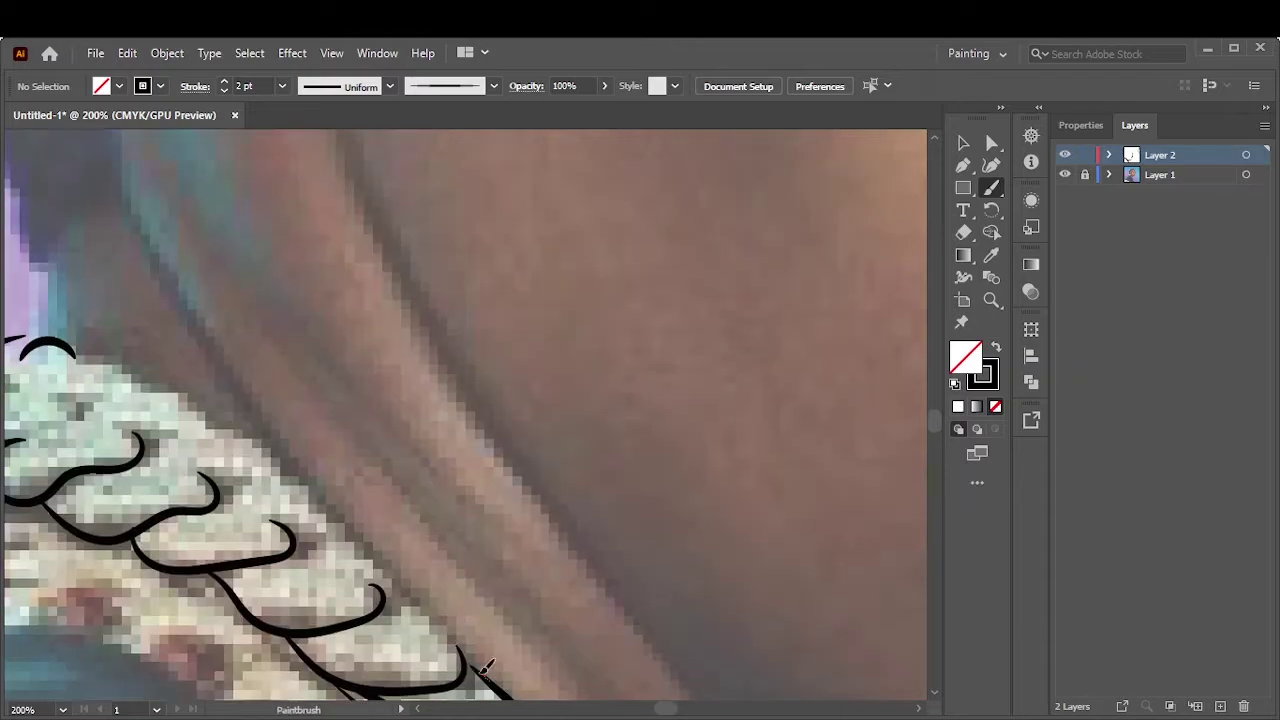
left_click_drag(485, 675, 206, 408)
scroll(206, 408, "up", 2)
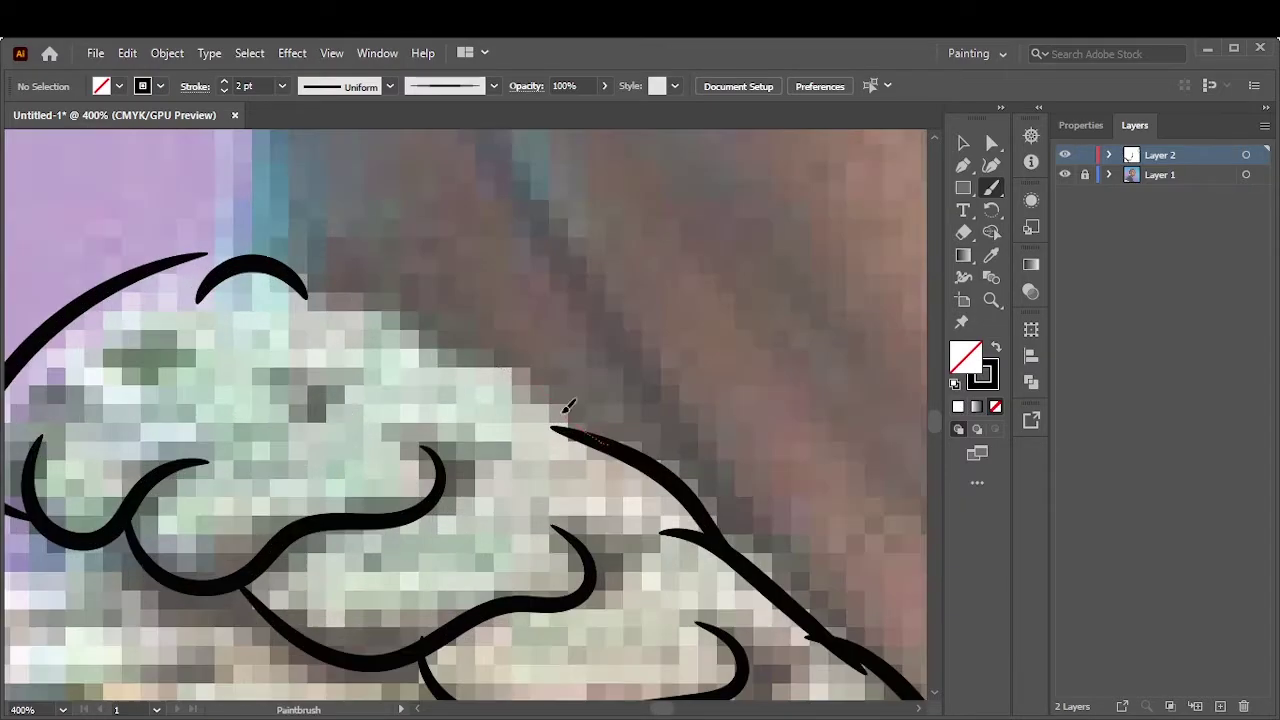
left_click_drag(563, 408, 250, 290)
Trace the chain's lower edge against the shirt and a link on the lower strand
key("ctrl+0")
scroll(335, 505, "up", 5)
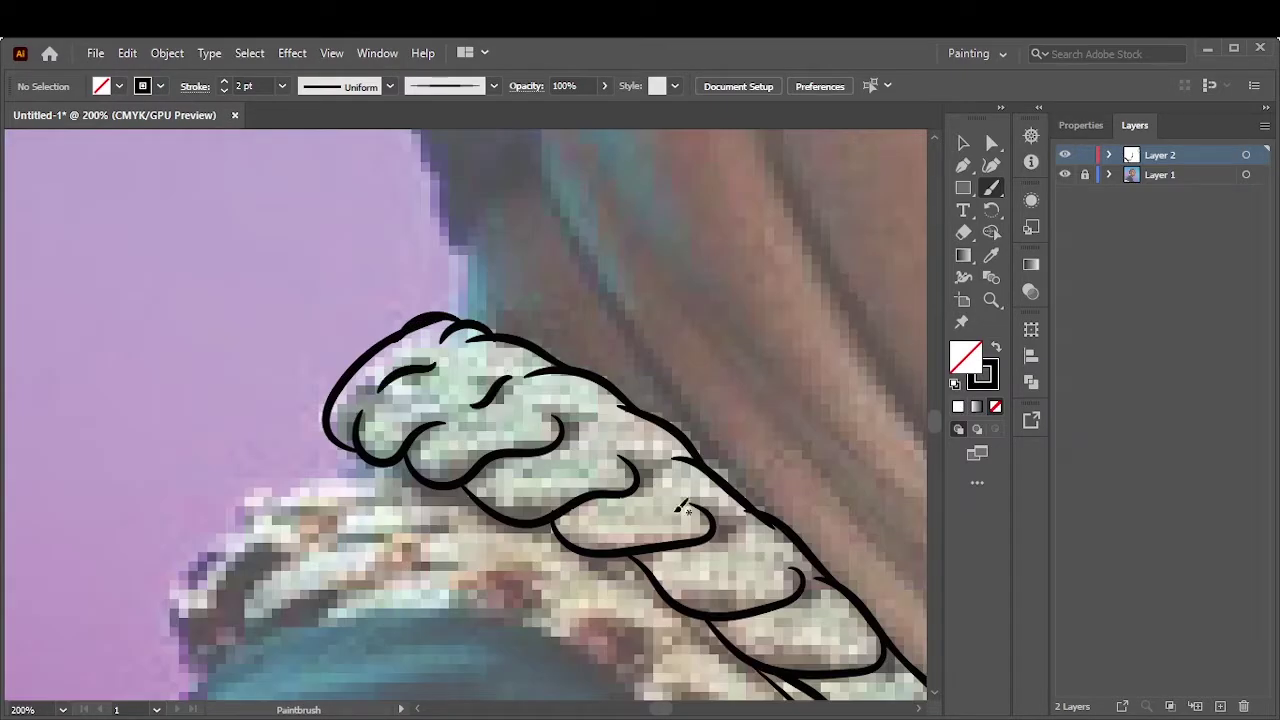
key("ctrl+0")
scroll(258, 222, "up", 4)
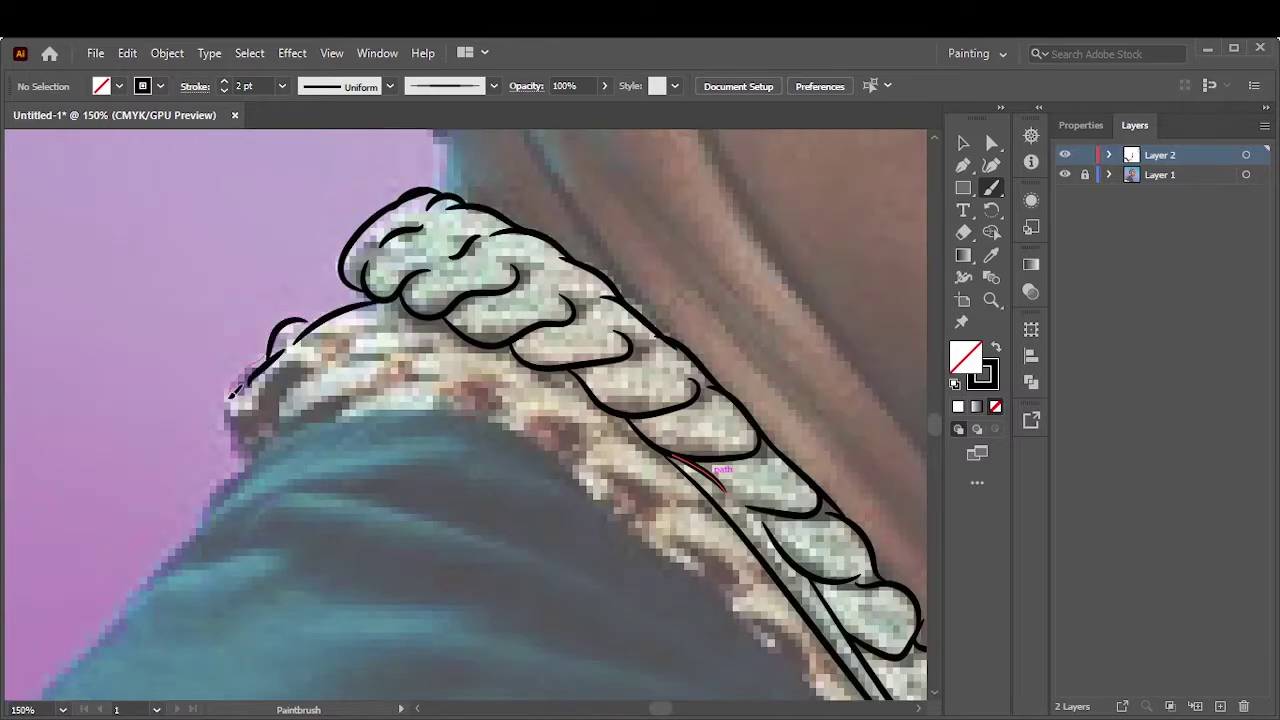
scroll(198, 425, "down", 1)
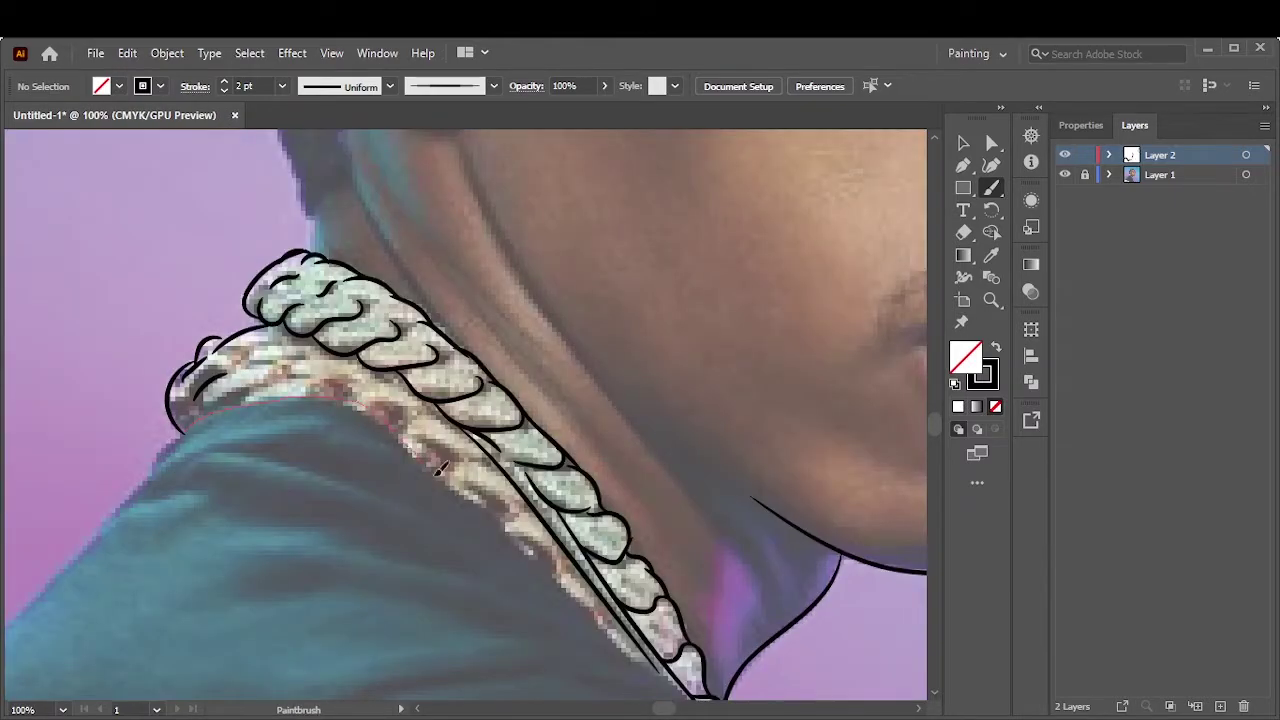
scroll(440, 468, "up", 4)
scroll(701, 372, "down", 5)
scroll(558, 482, "up", 3)
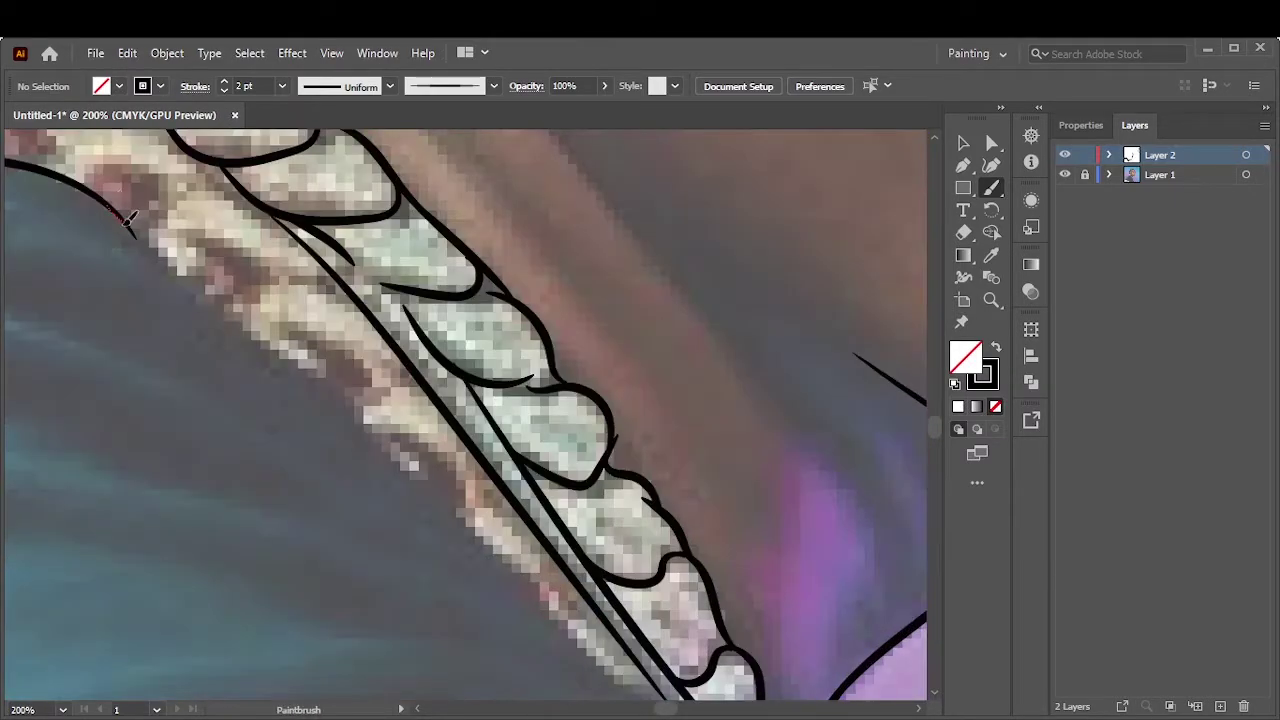
scroll(545, 597, "down", 3)
left_click_drag(545, 597, 548, 458)
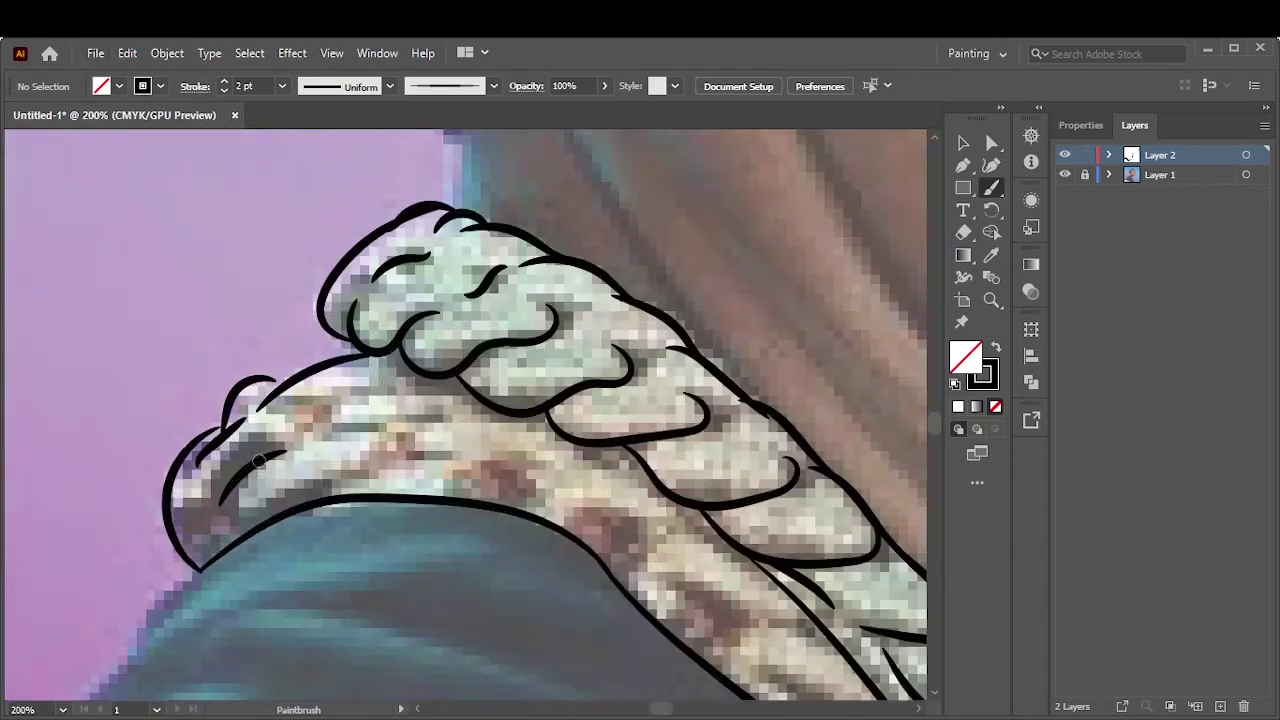
left_click_drag(278, 410, 372, 393)
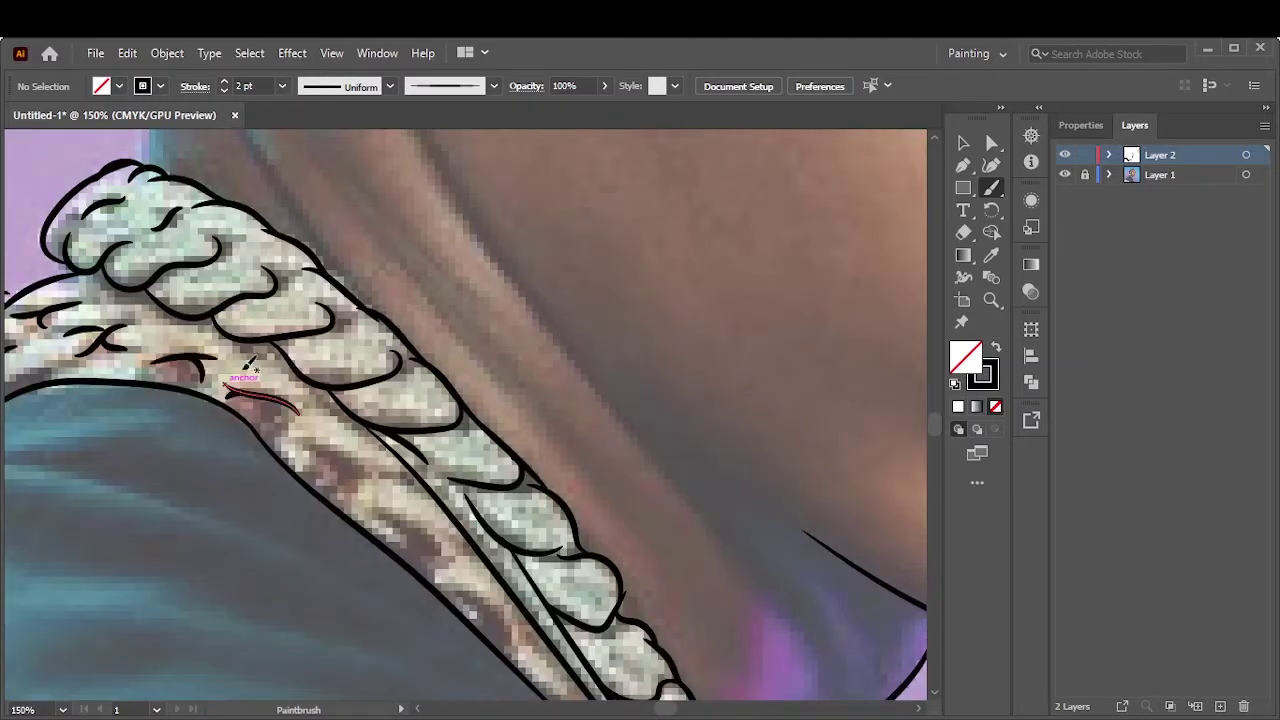
scroll(437, 262, "down", 5)
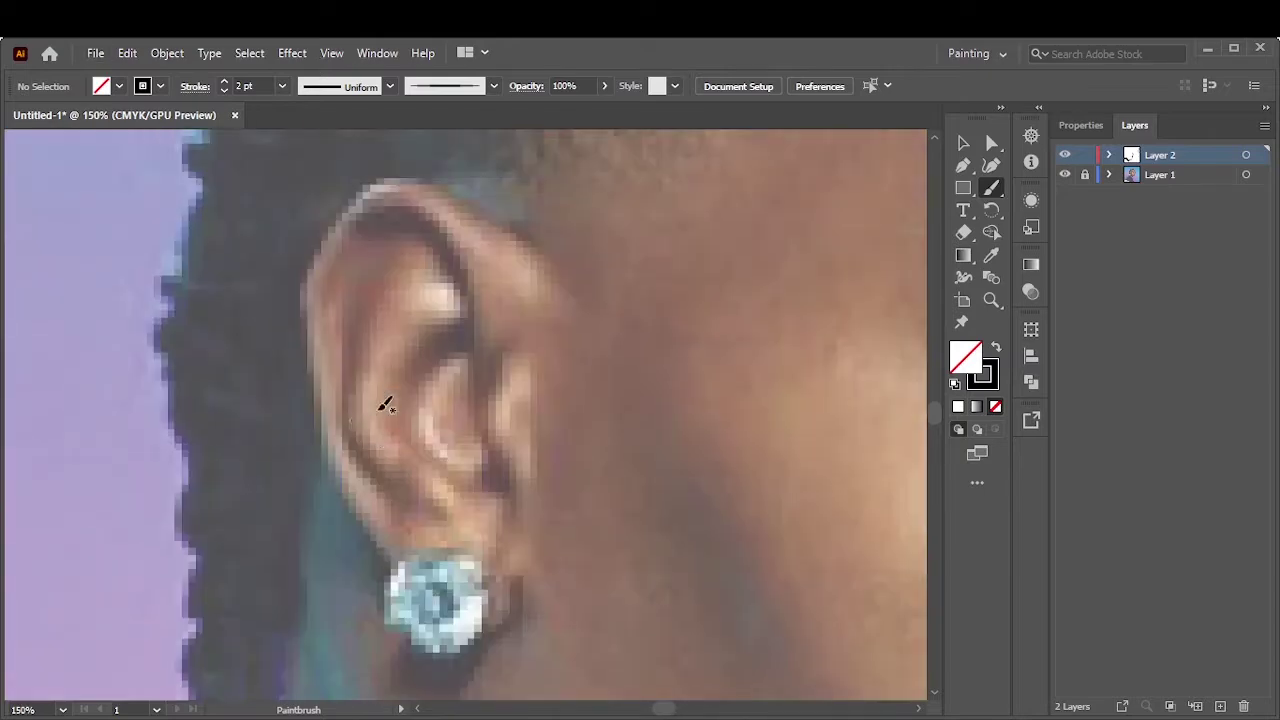
Outline the back edge and top of the ear with 1 pt strokes
left_click_drag(318, 405, 395, 565)
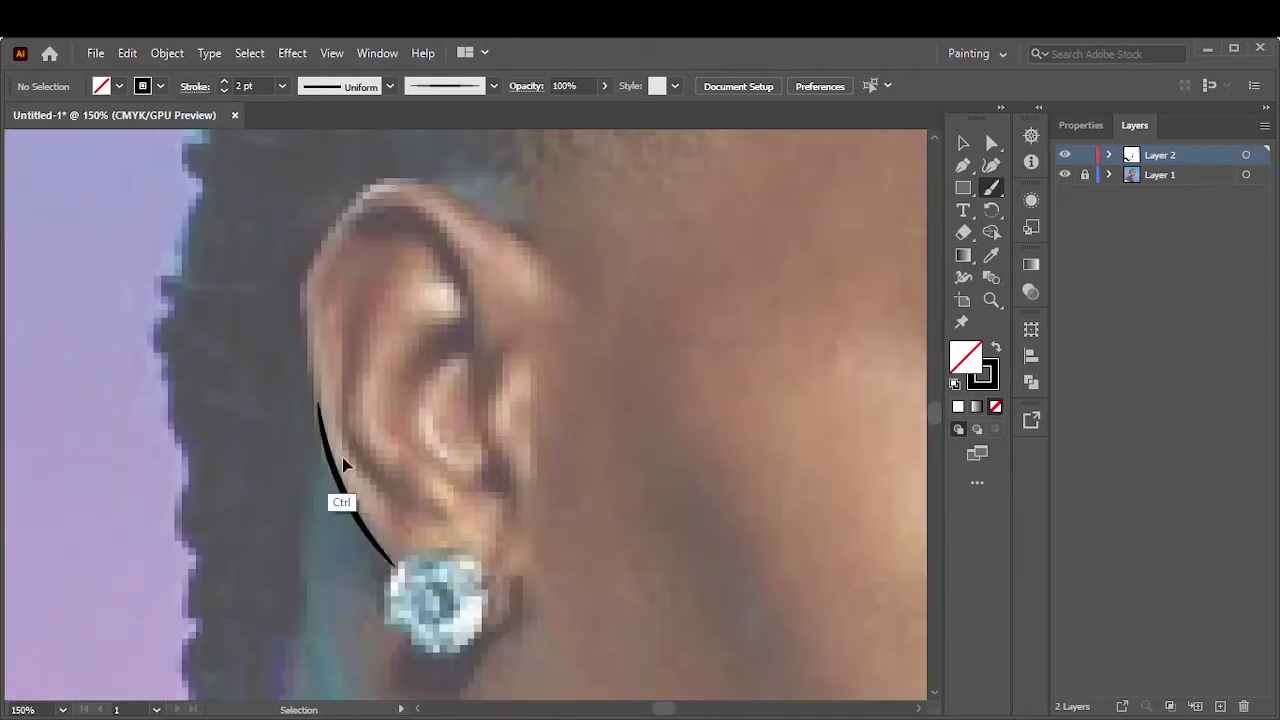
left_click(343, 463, "ctrl")
left_click_drag(490, 218, 522, 246)
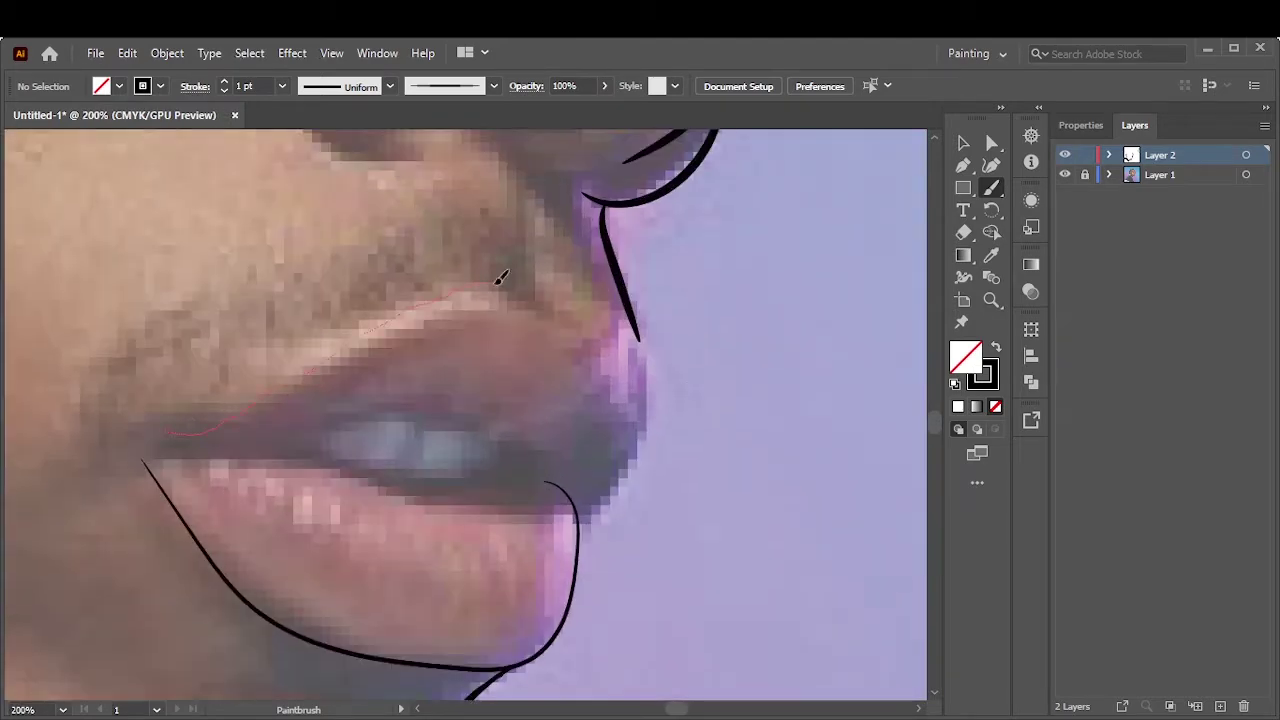
Trace the upper lip, the line between the lips, the nostril and the nose side
left_click_drag(500, 278, 630, 308)
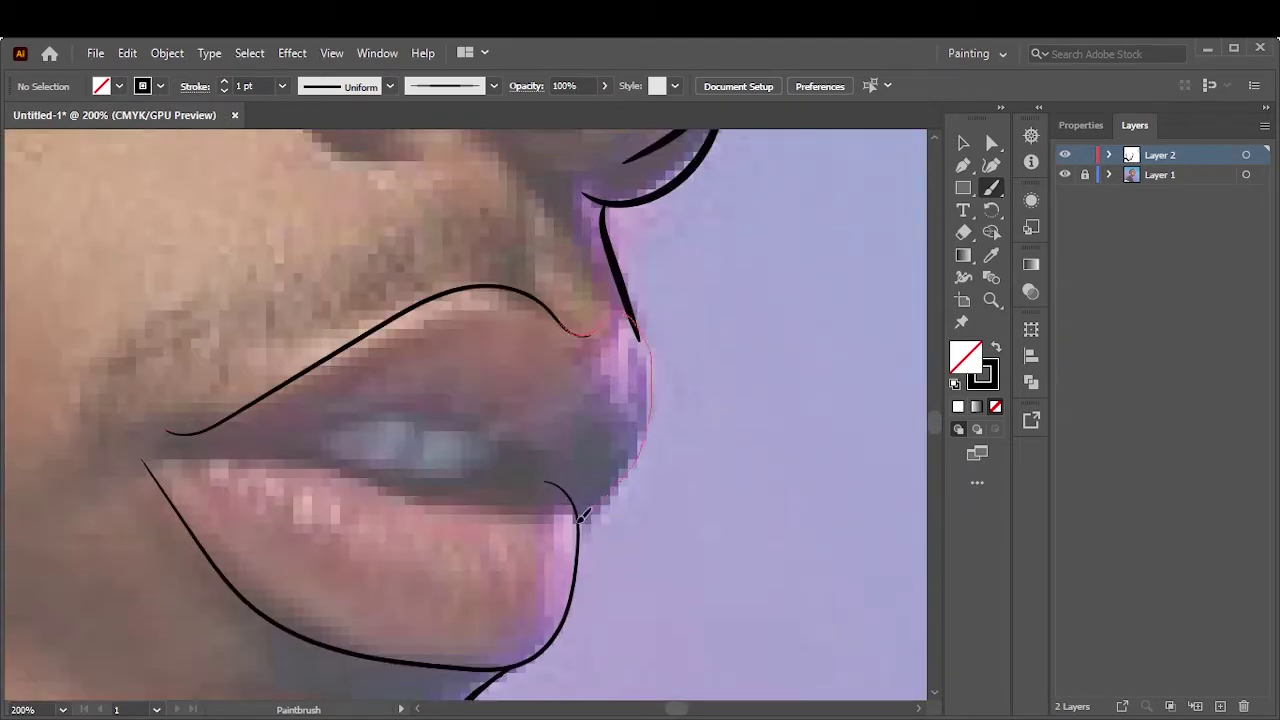
left_click_drag(190, 450, 600, 425)
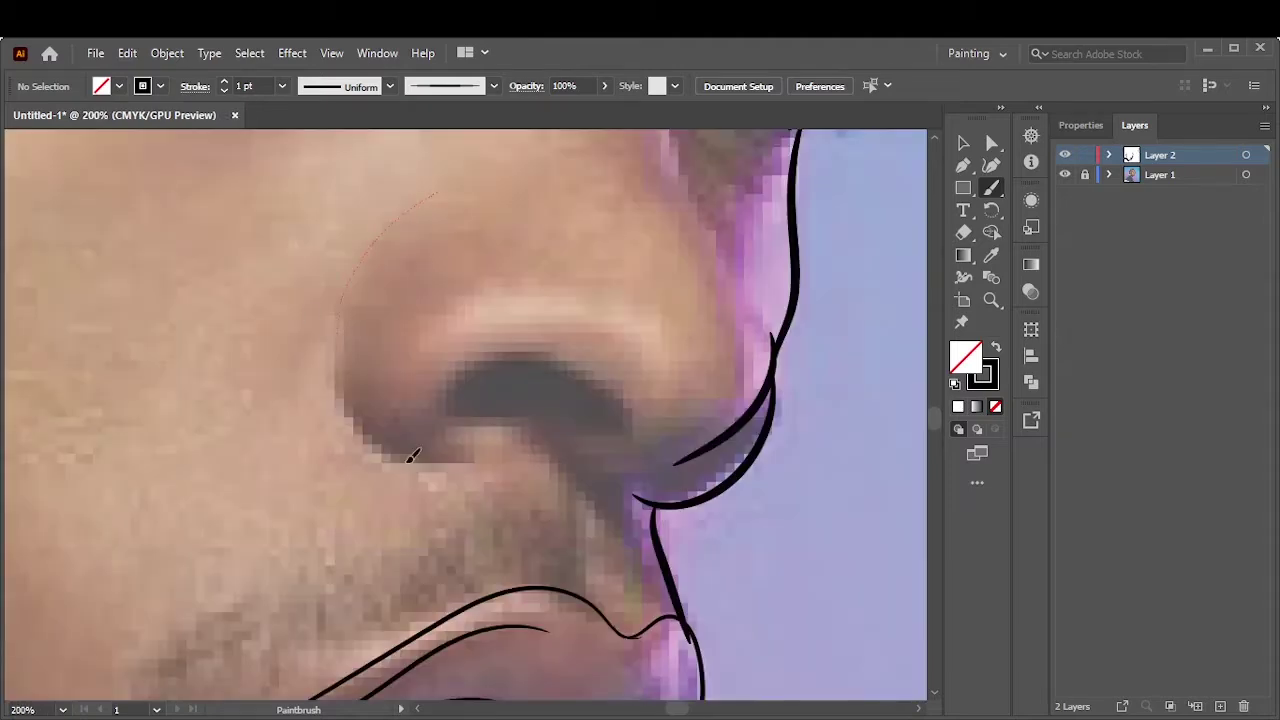
left_click_drag(413, 455, 460, 440)
left_click(1065, 174)
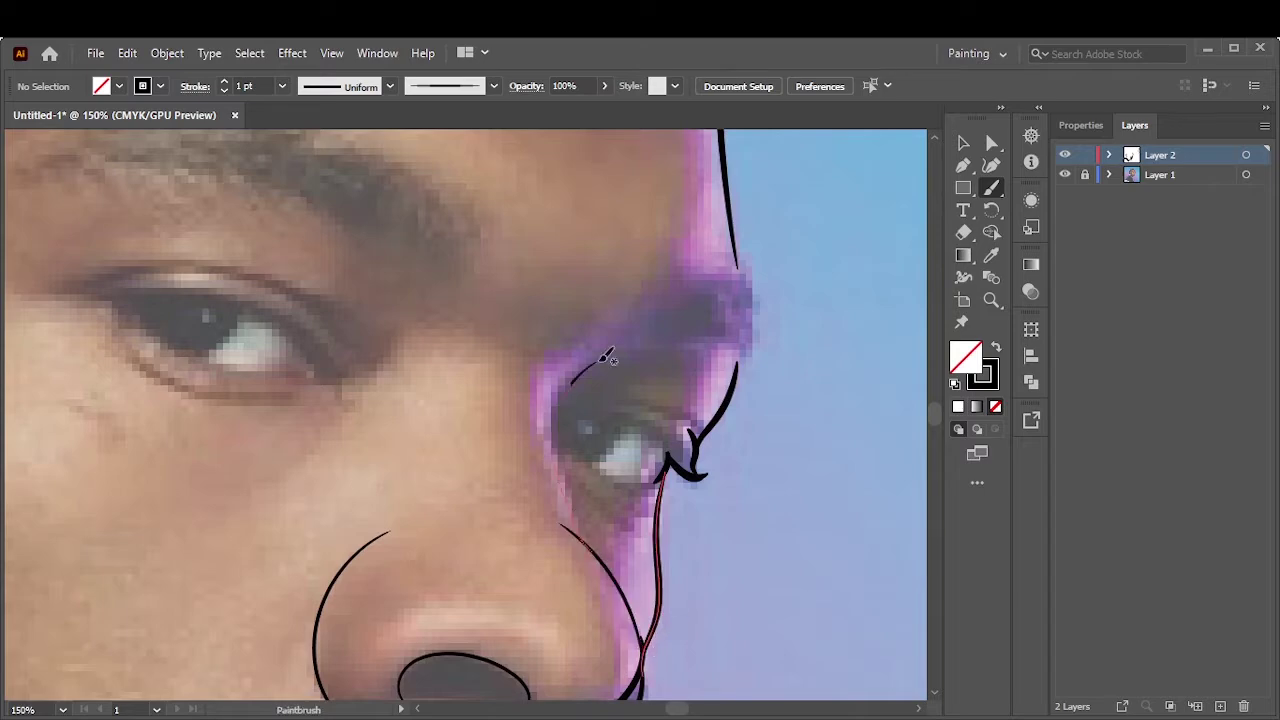
left_click_drag(604, 358, 580, 545)
Outline the far eye and both eyelids, then add two inner ear curves
key("ctrl+plus")
left_click_drag(641, 296, 641, 296)
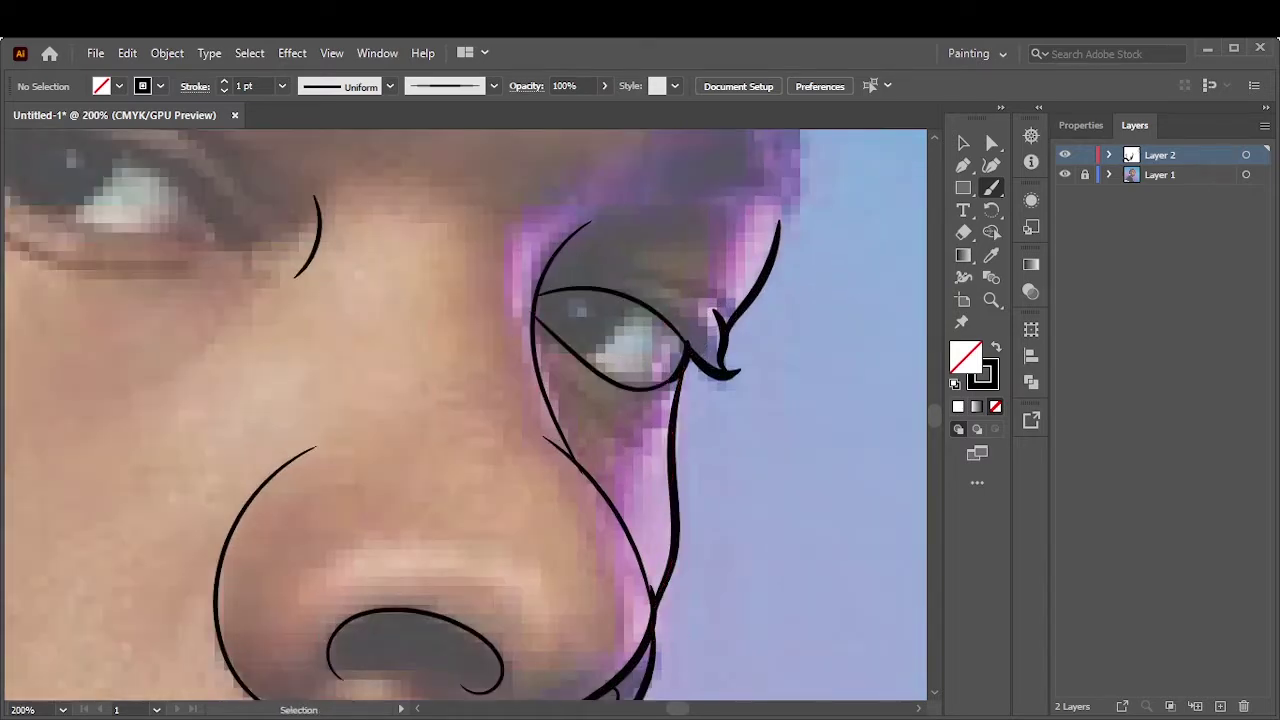
key("ctrl+plus")
key("ctrl+plus")
key("ctrl+plus")
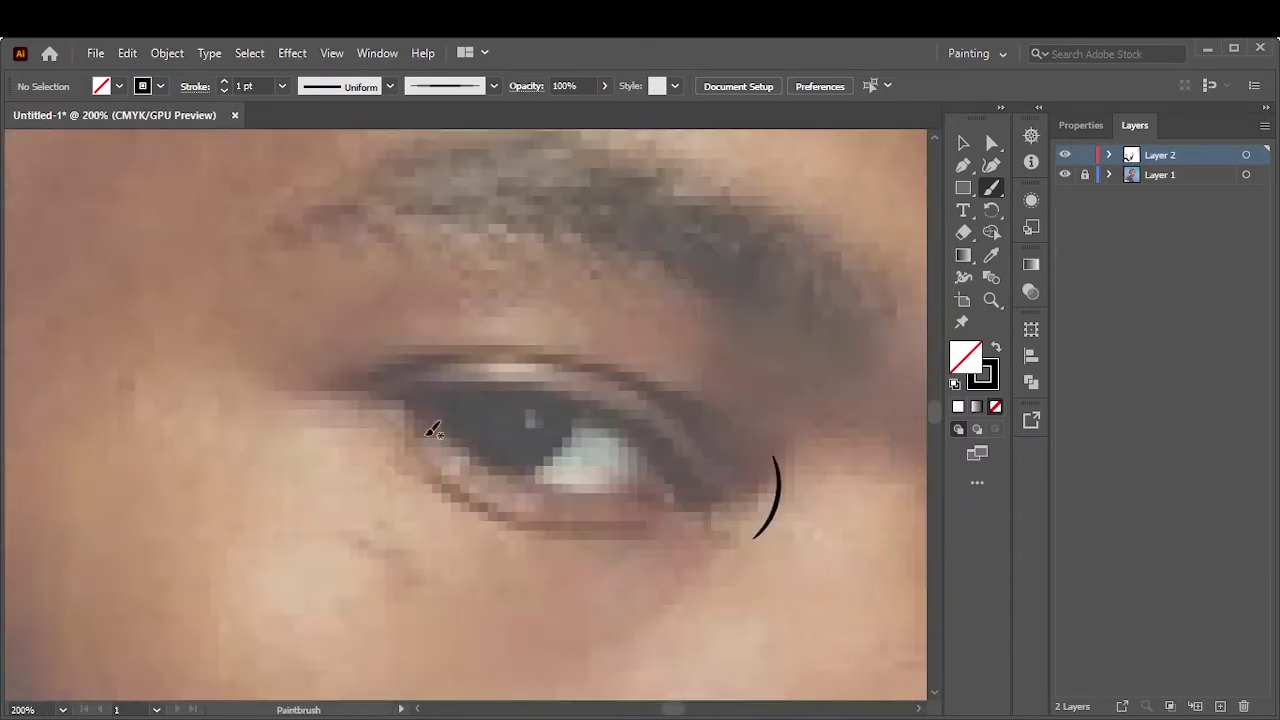
left_click_drag(660, 443, 395, 390)
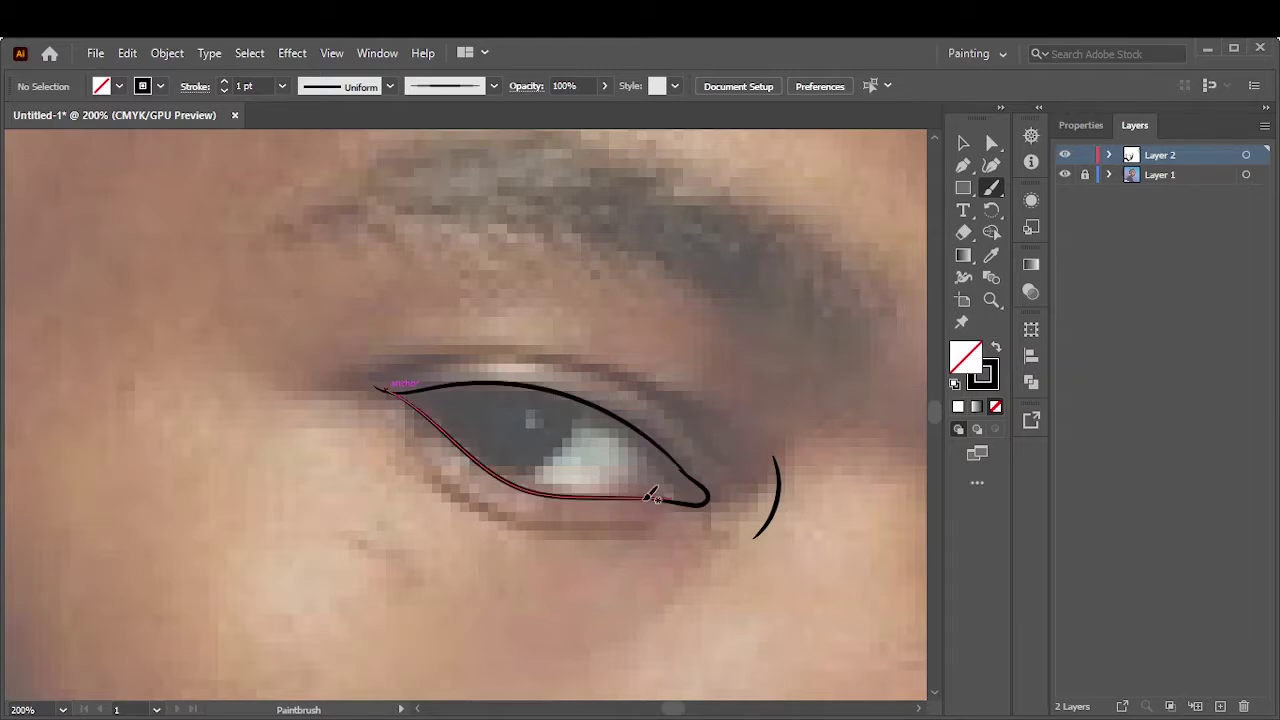
left_click_drag(521, 481, 681, 463)
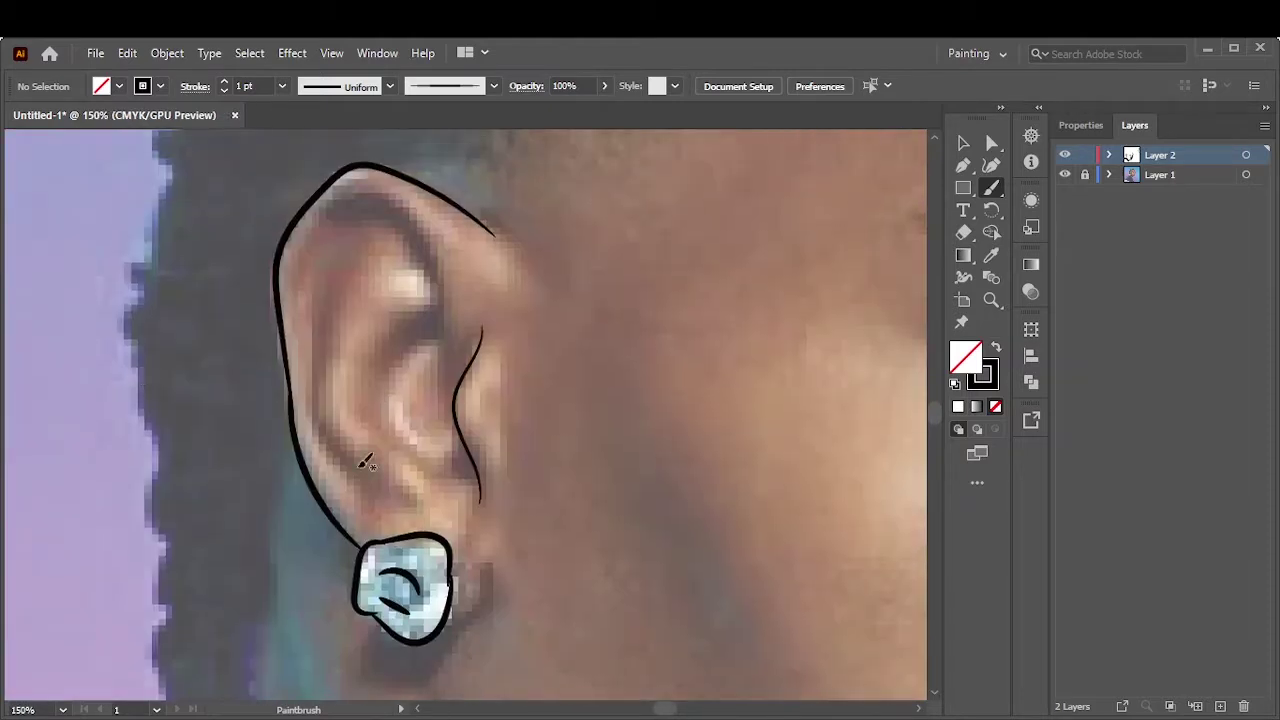
left_click_drag(313, 225, 446, 385)
left_click_drag(311, 228, 368, 486)
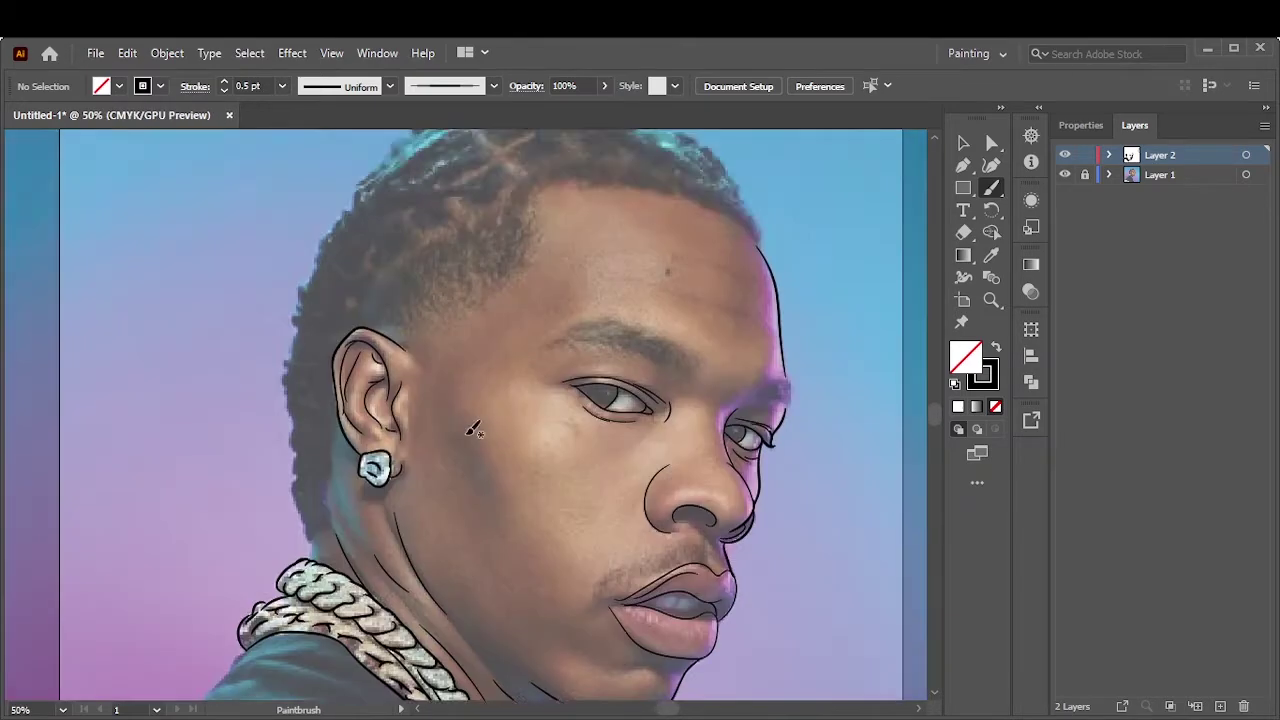
Draw a cheek line and set the stroke weight to 0.5 pt for fine strokes
scroll(474, 430, "up", 1)
left_click_drag(445, 343, 430, 440)
key("v")
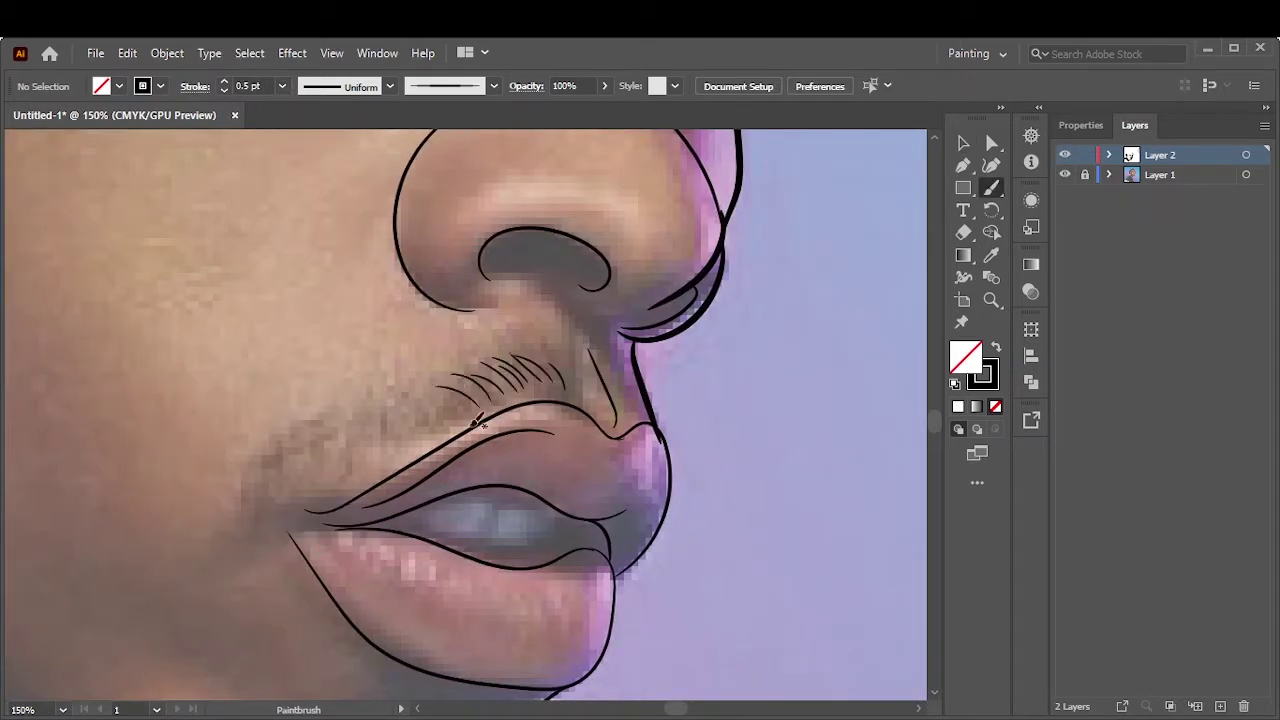
left_click(282, 86)
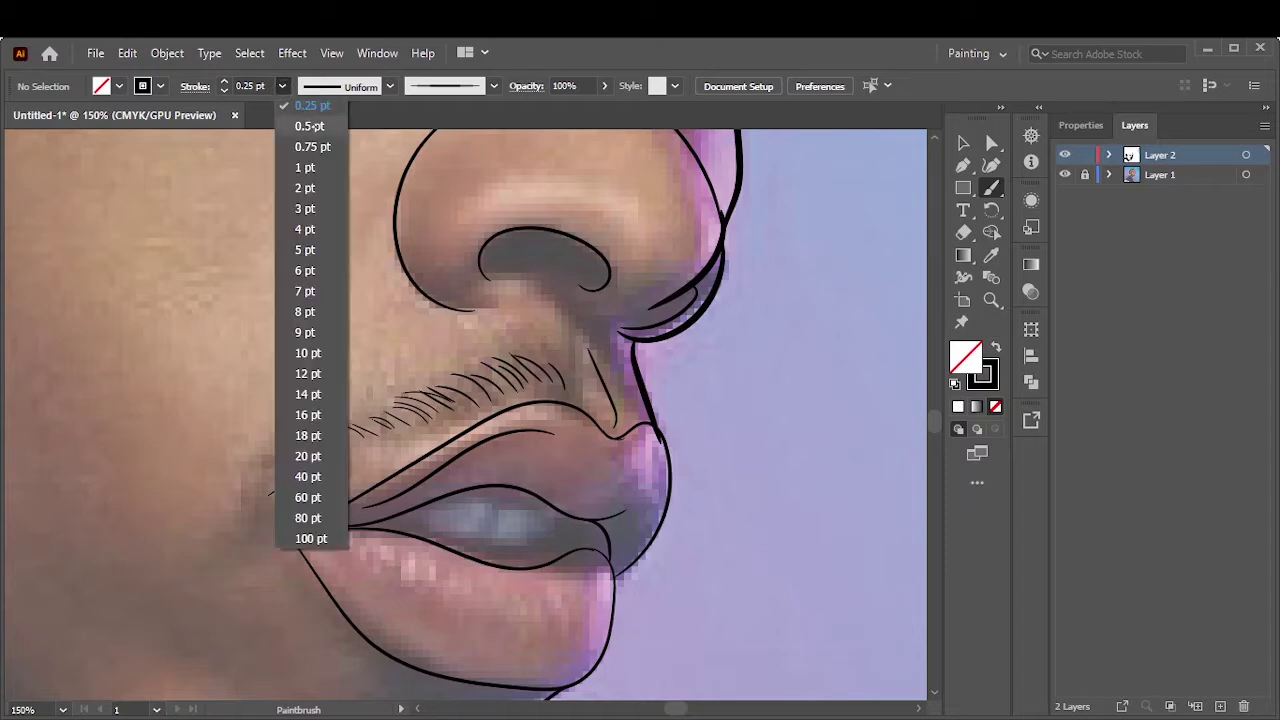
left_click(306, 143)
key("ctrl+0")
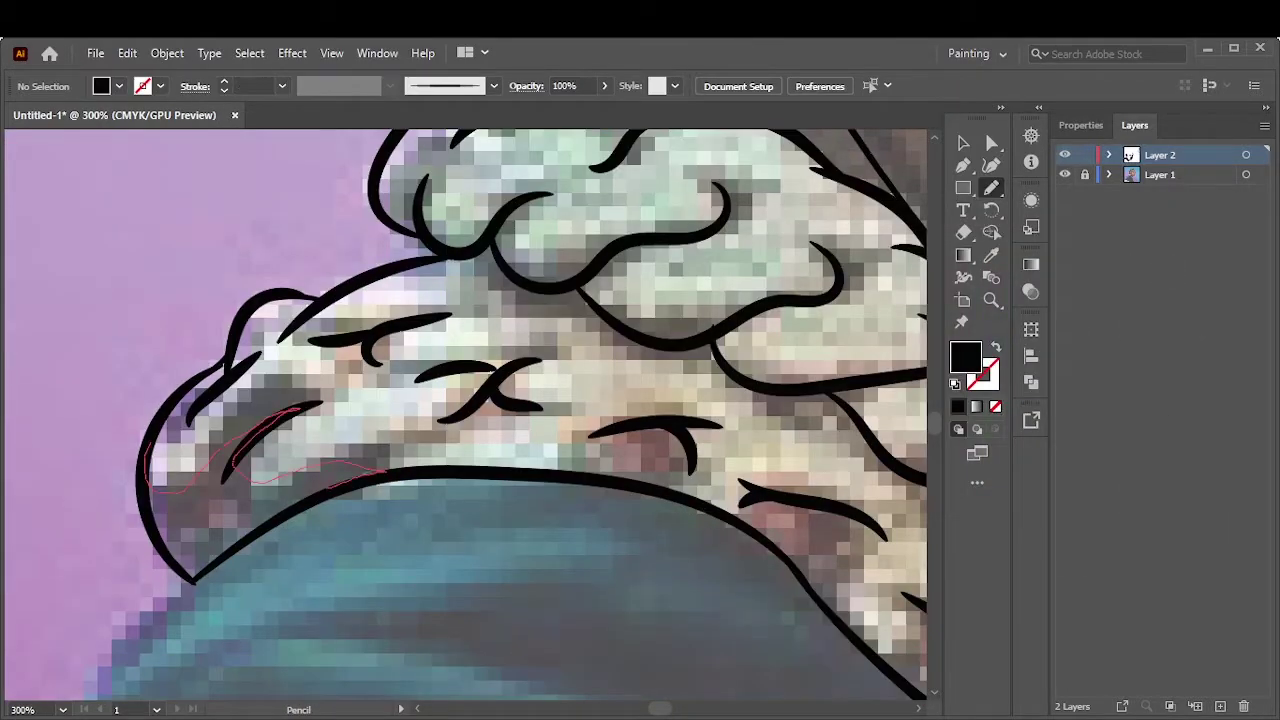
Draw tapered black filled shapes at the chain's tip and along its lower edge
left_click_drag(385, 470, 160, 543)
left_click_drag(256, 501, 226, 545)
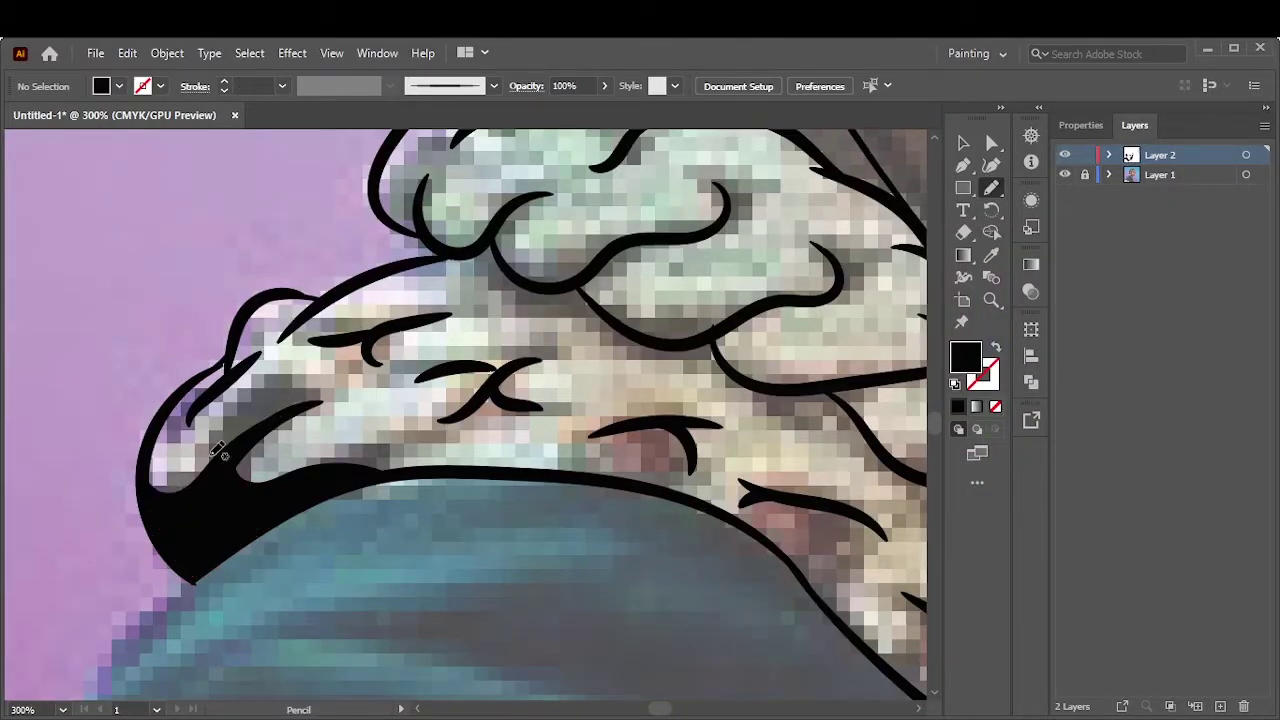
left_click_drag(230, 440, 330, 402)
left_click_drag(420, 440, 300, 465)
mouse_move(275, 327)
left_mouse_down()
mouse_move(237, 319)
mouse_move(265, 330)
left_mouse_up()
left_click_drag(363, 279, 576, 343)
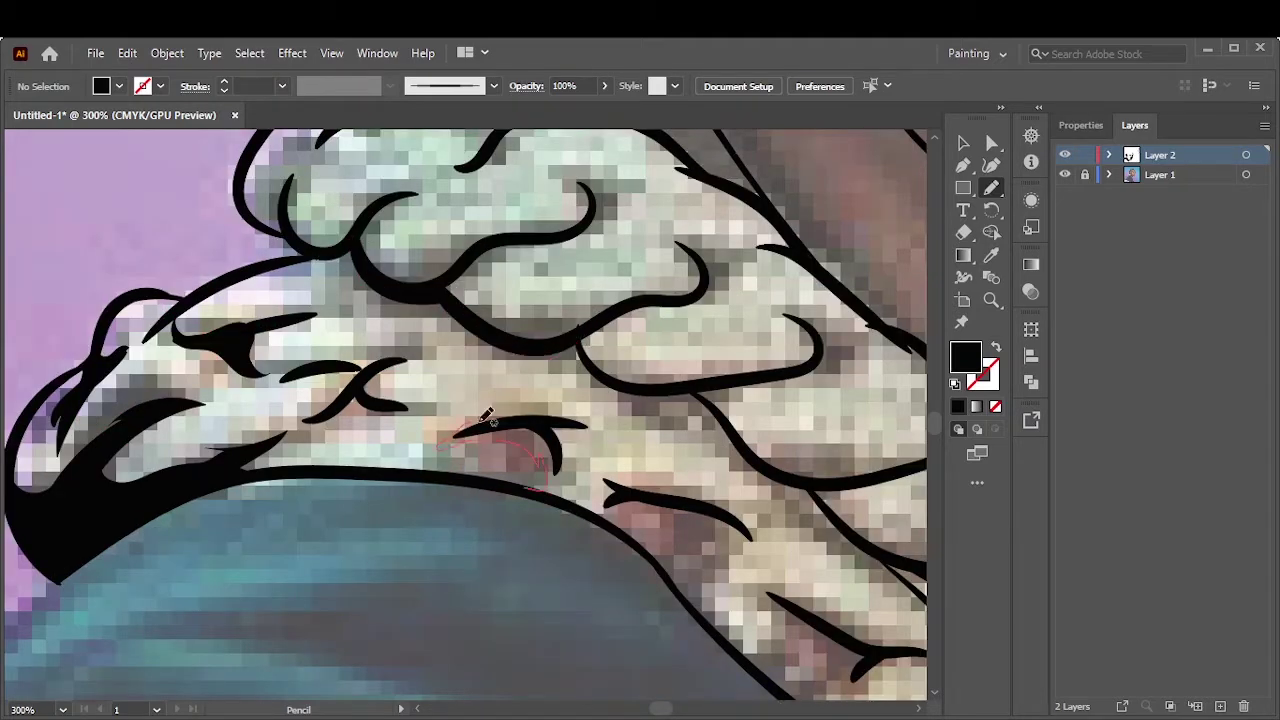
left_click_drag(487, 415, 575, 432)
Thicken the chain link outlines and fill the link loops with black shapes
scroll(563, 404, "right", 5)
left_click_drag(414, 314, 418, 328)
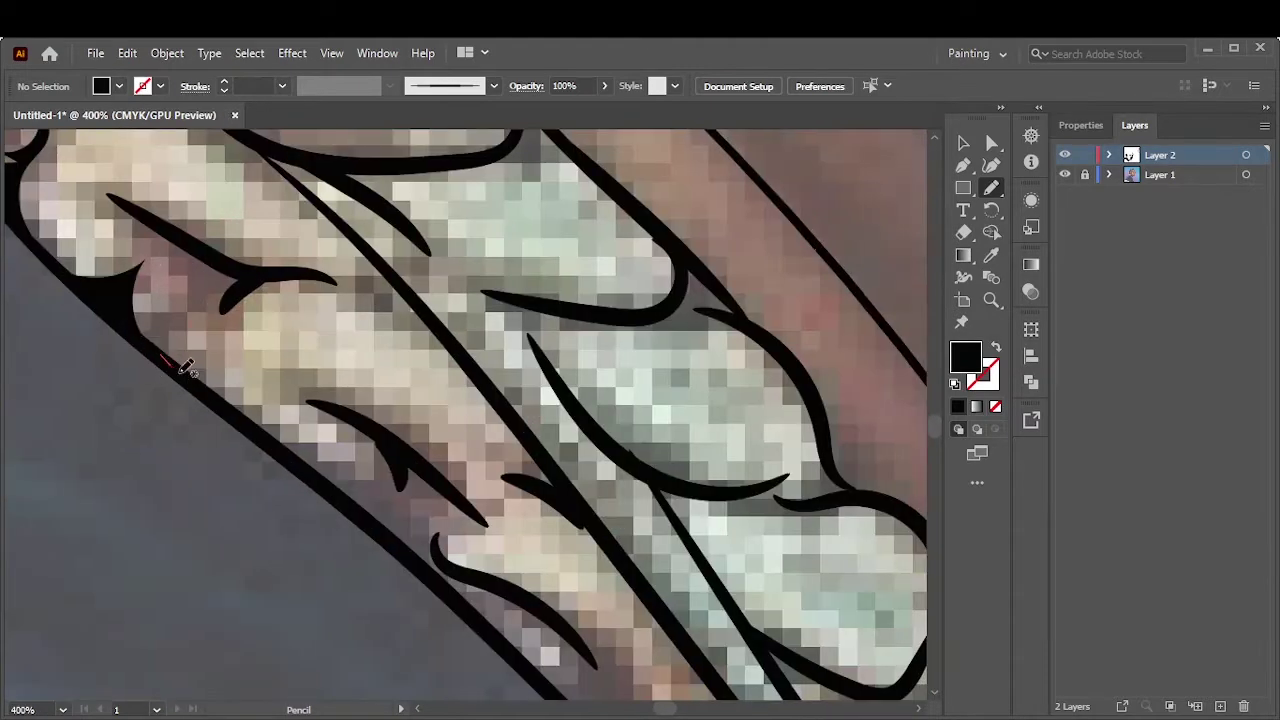
left_click_drag(403, 503, 405, 505)
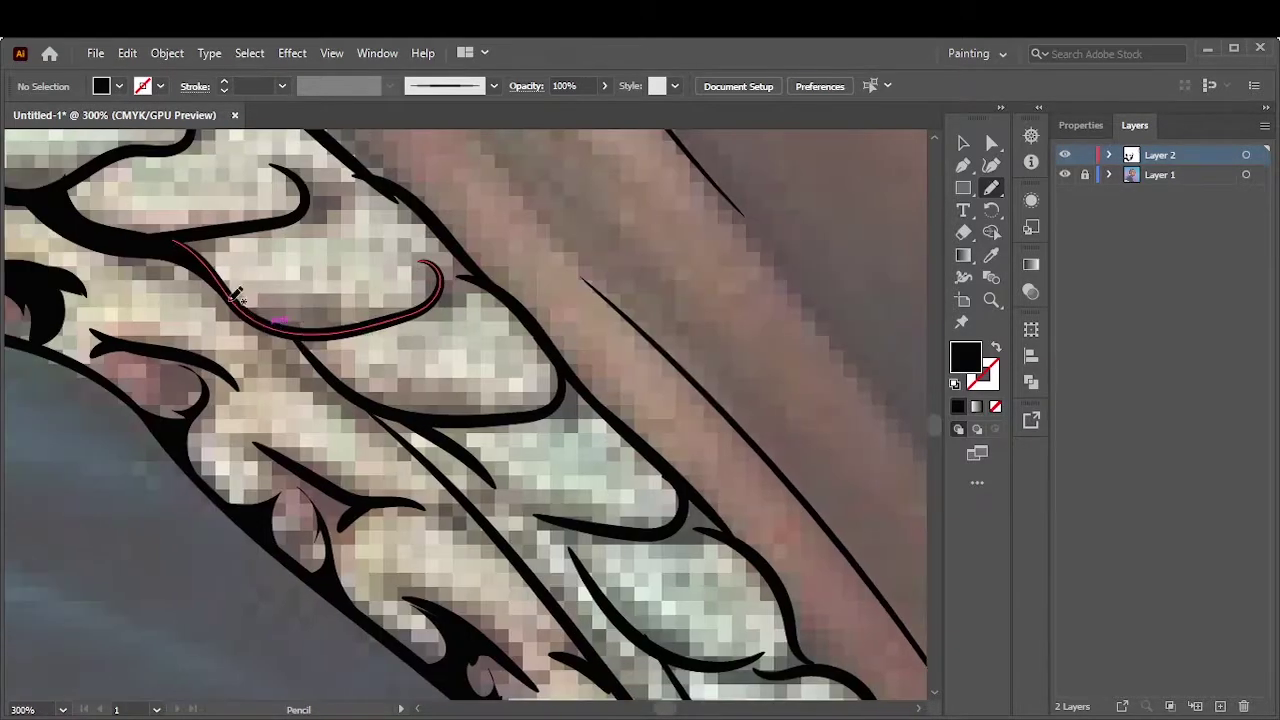
left_click_drag(355, 387, 357, 390)
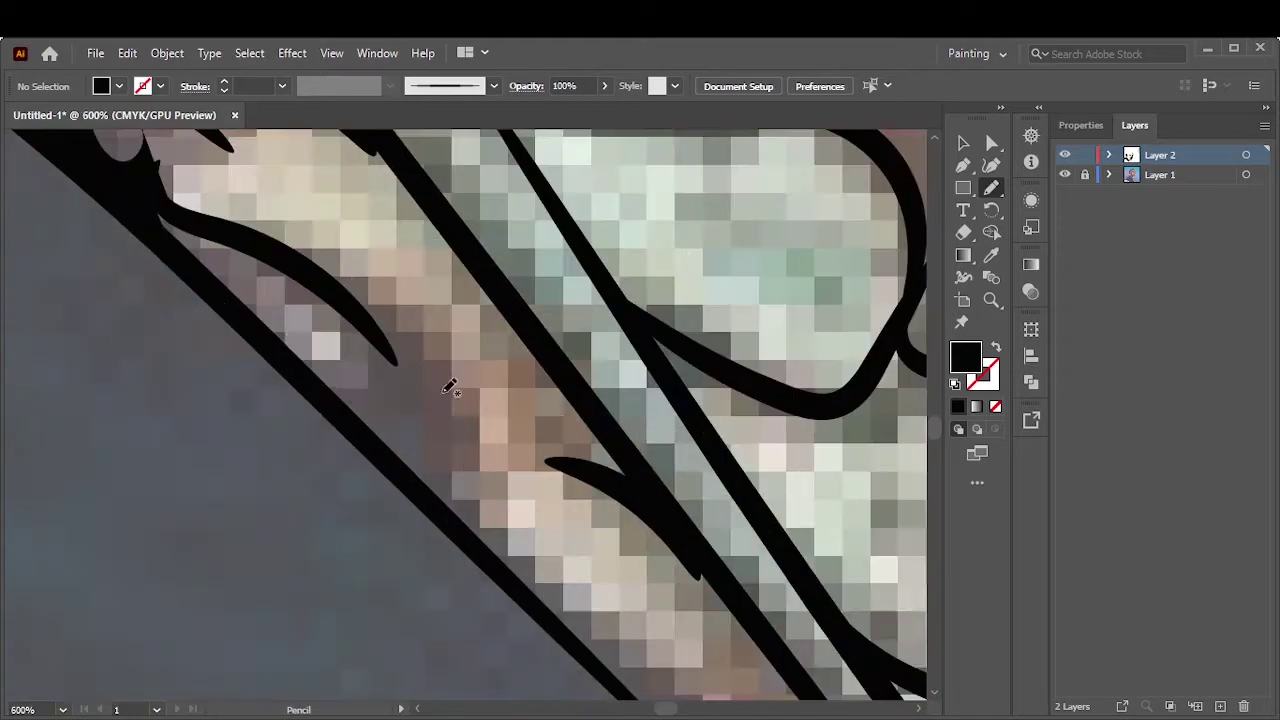
left_click_drag(424, 451, 426, 453)
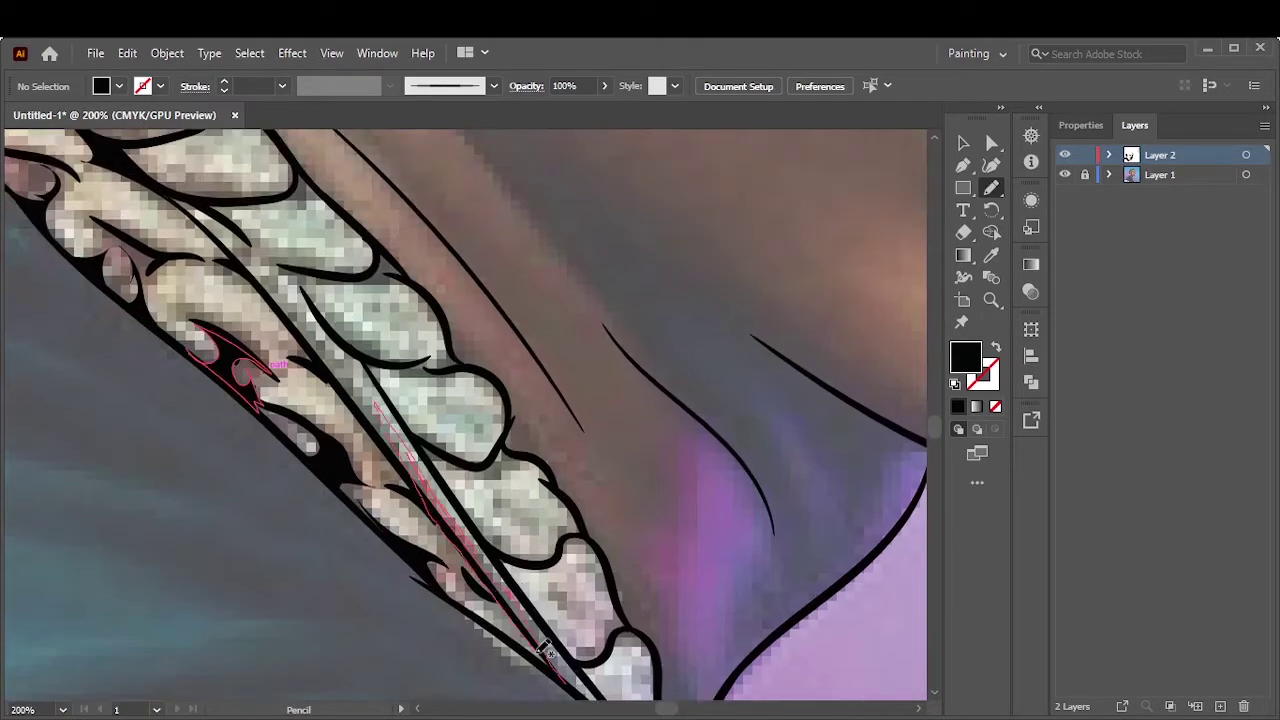
left_click_drag(548, 650, 550, 654)
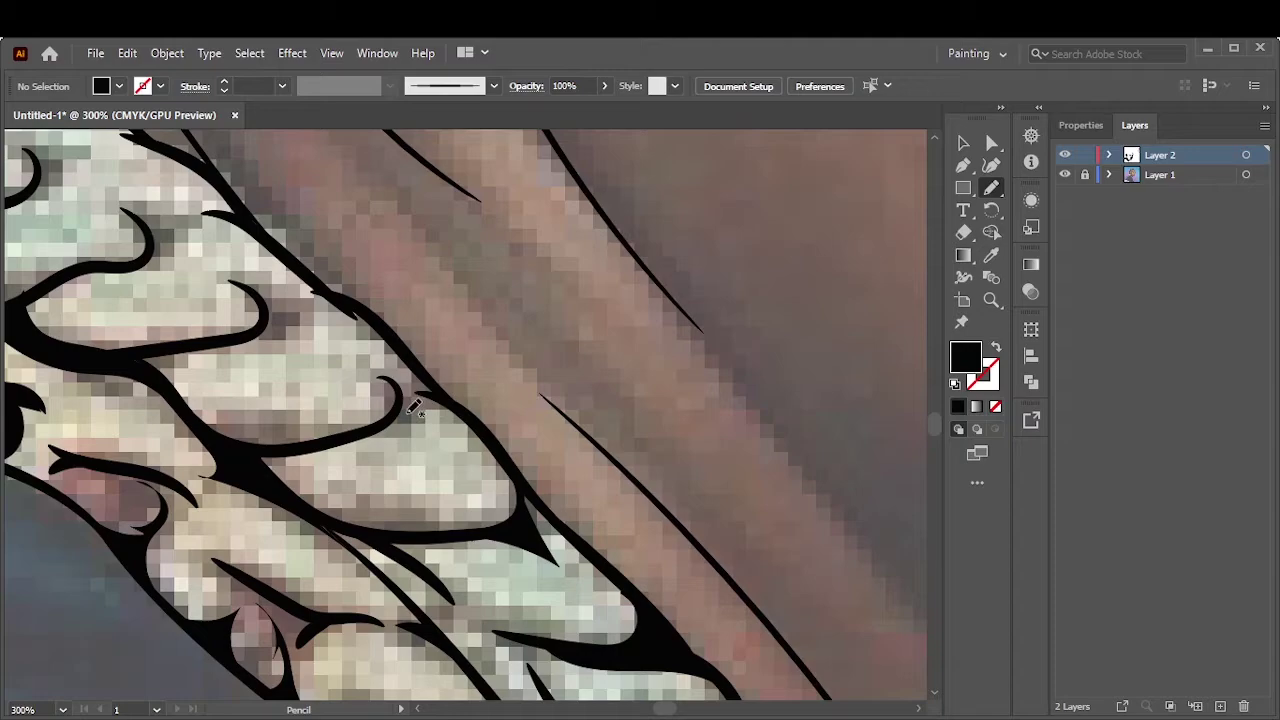
left_click_drag(392, 382, 272, 446)
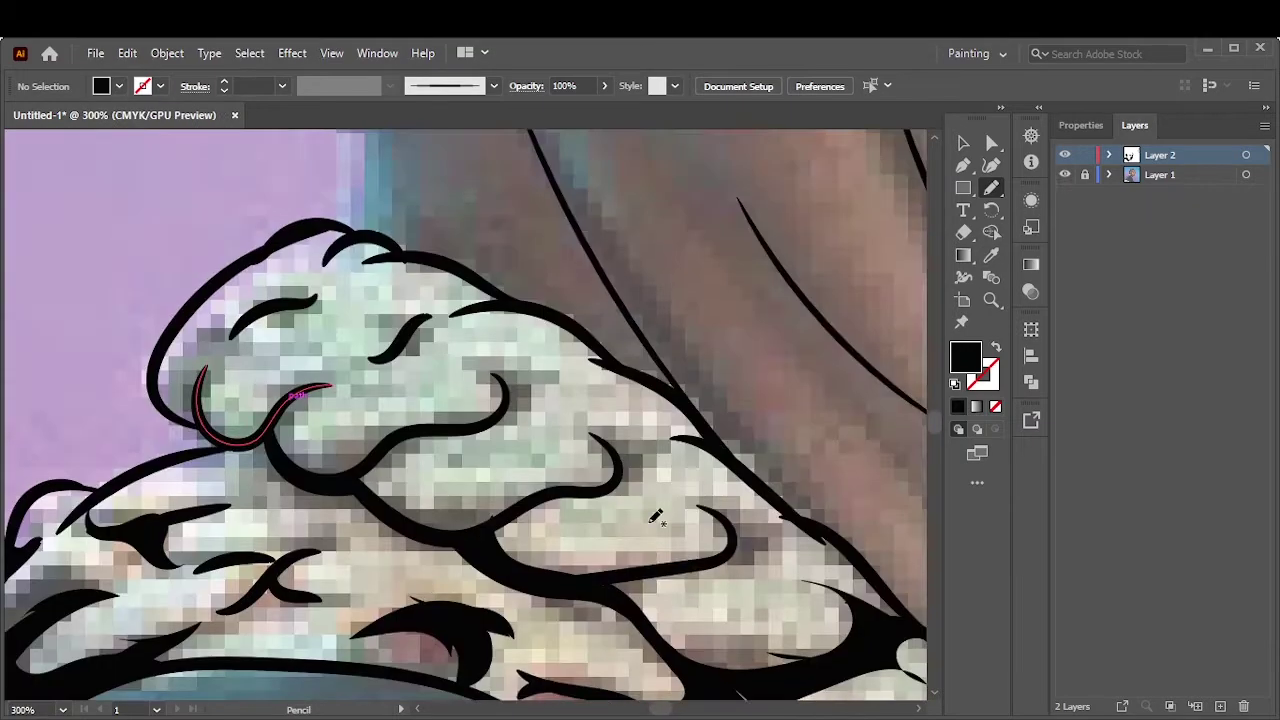
left_click_drag(548, 380, 565, 484)
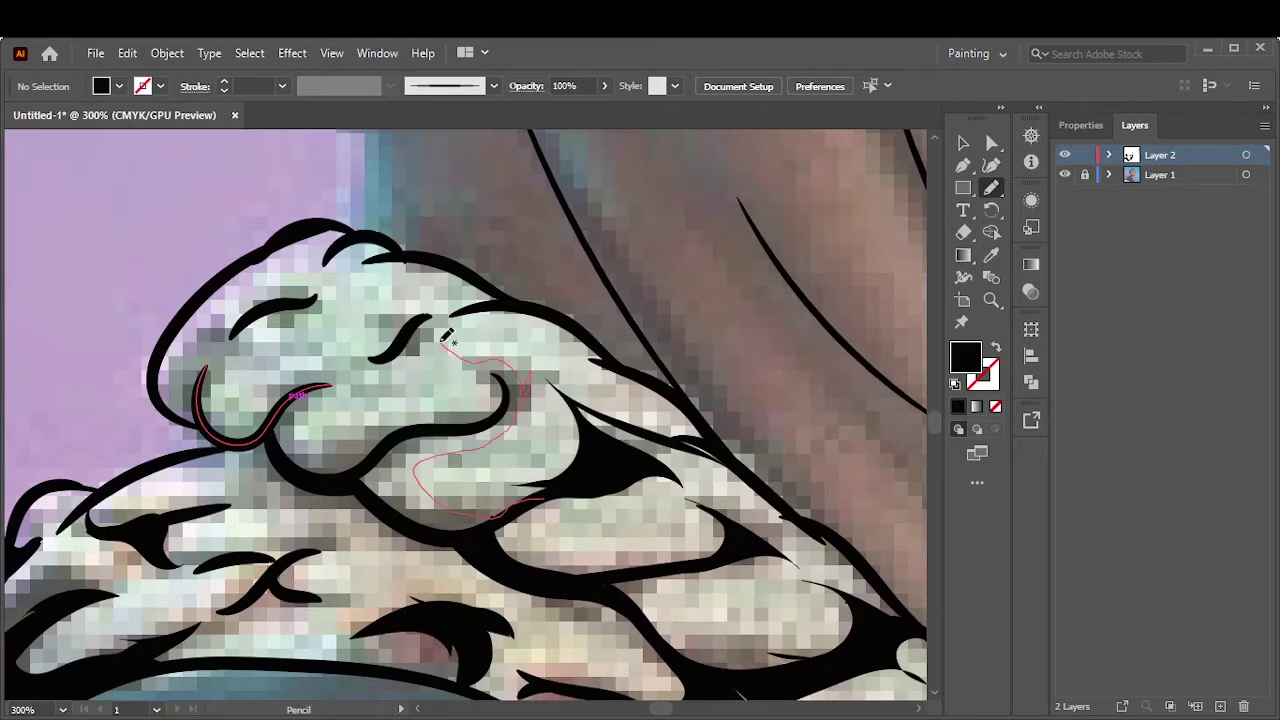
left_click_drag(447, 337, 442, 342)
left_click_drag(328, 463, 300, 397)
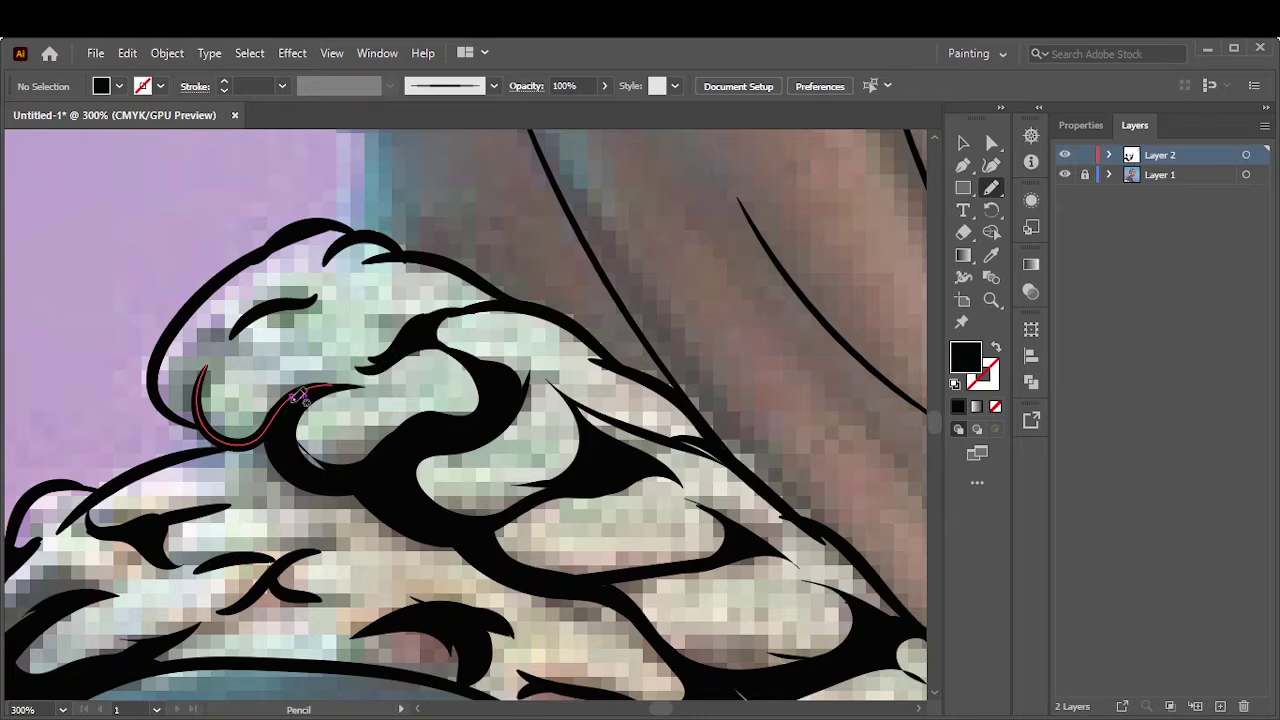
left_click_drag(201, 356, 190, 384)
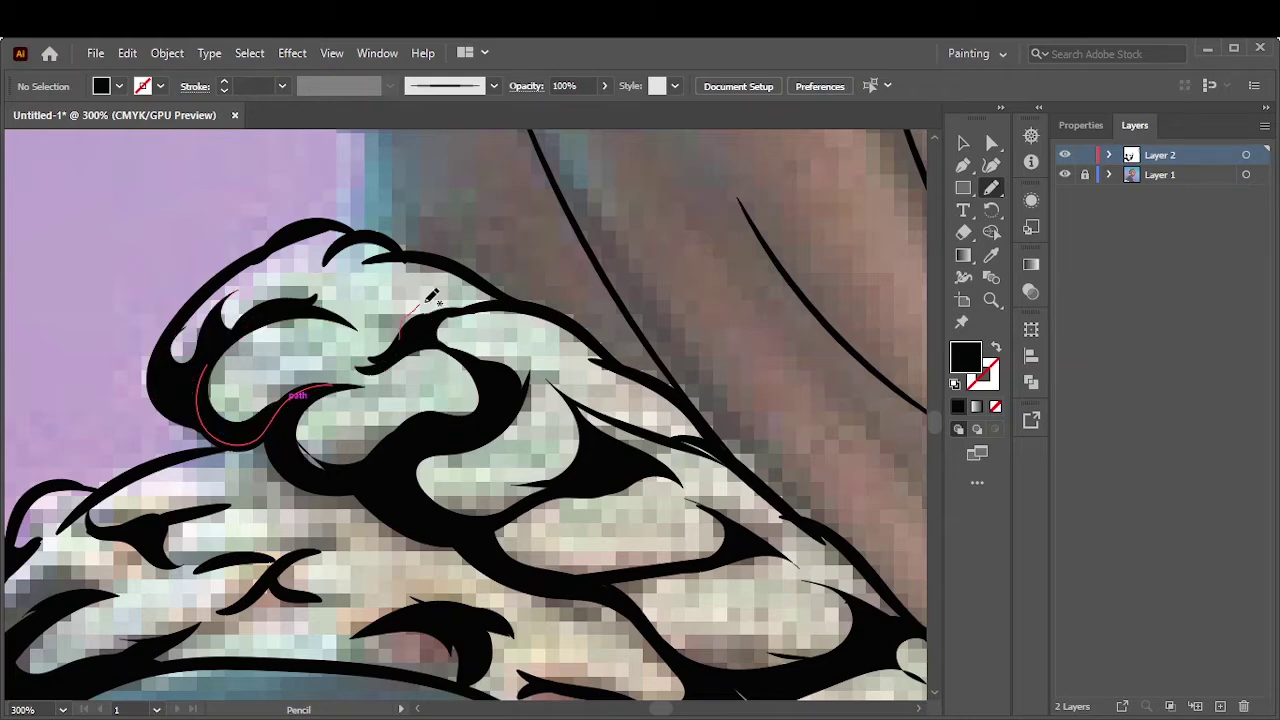
Fill black wedges at the mouth corner, along the lower lip and upper lip notch
key("ctrl+0")
scroll(592, 535, "up", 7)
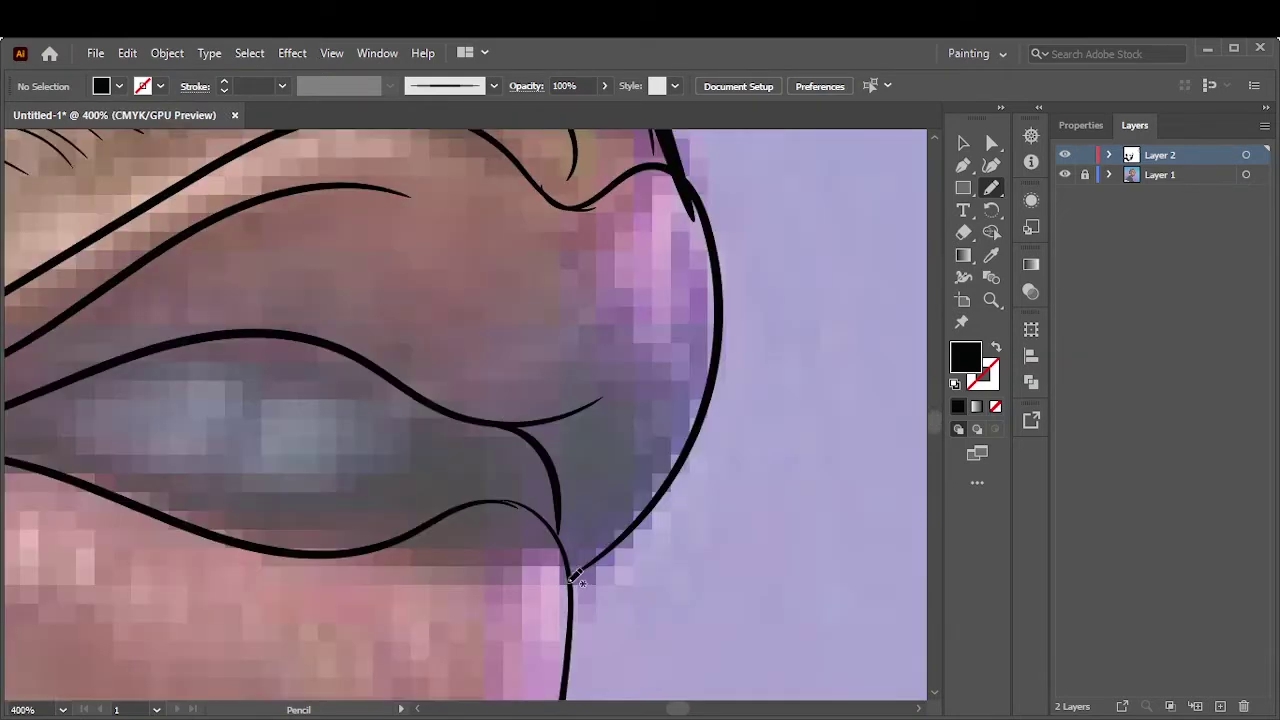
left_click_drag(457, 472, 425, 520)
scroll(100, 466, "left", 3)
scroll(544, 483, "up", 2)
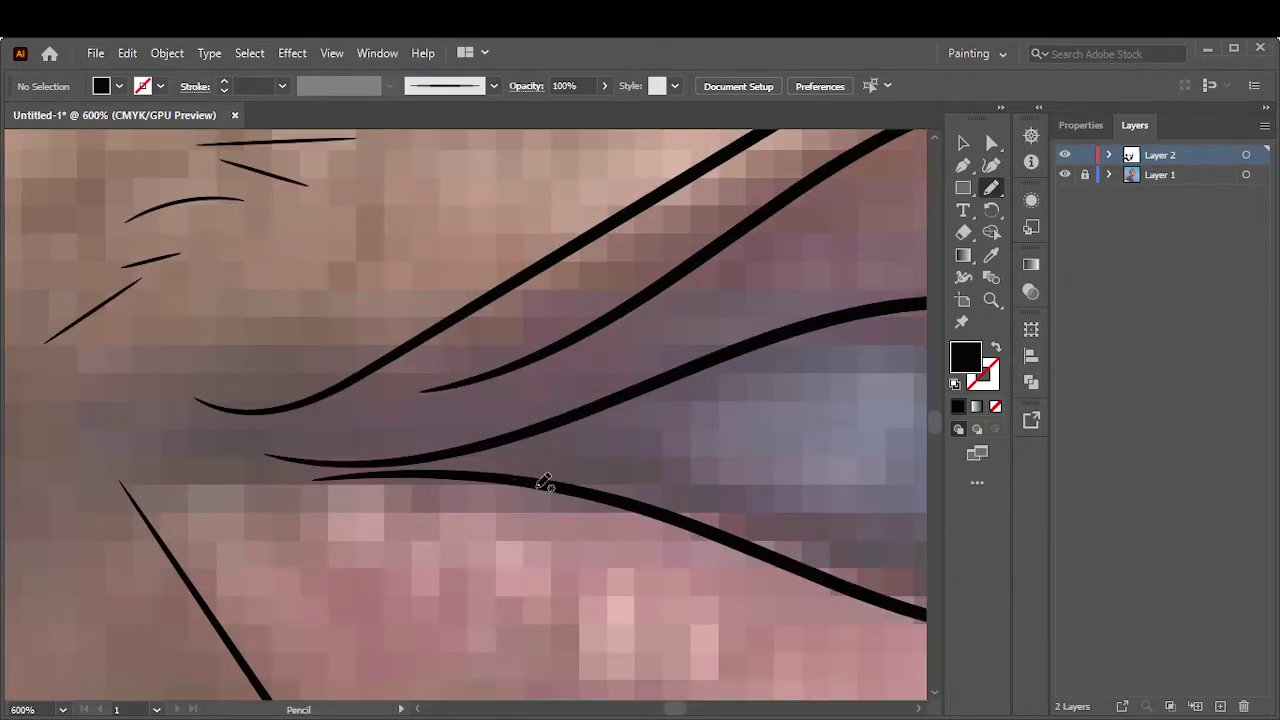
left_click_drag(332, 459, 510, 478)
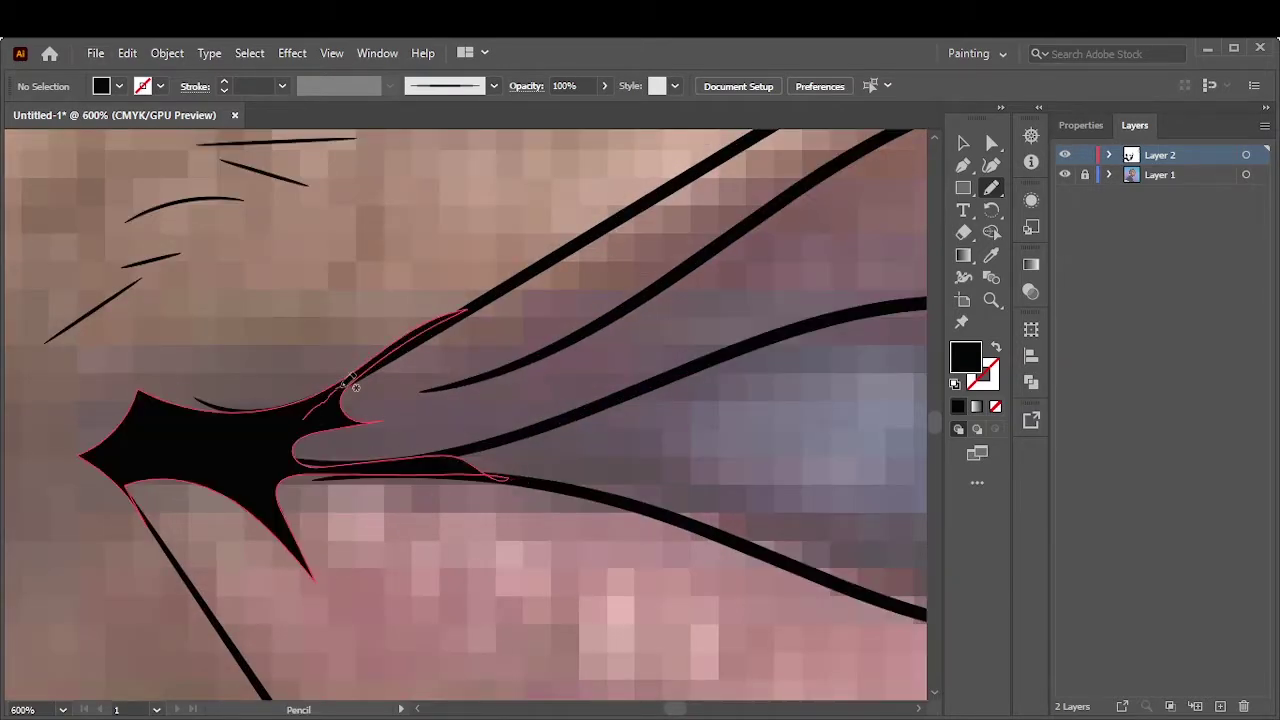
left_click_drag(422, 450, 424, 452)
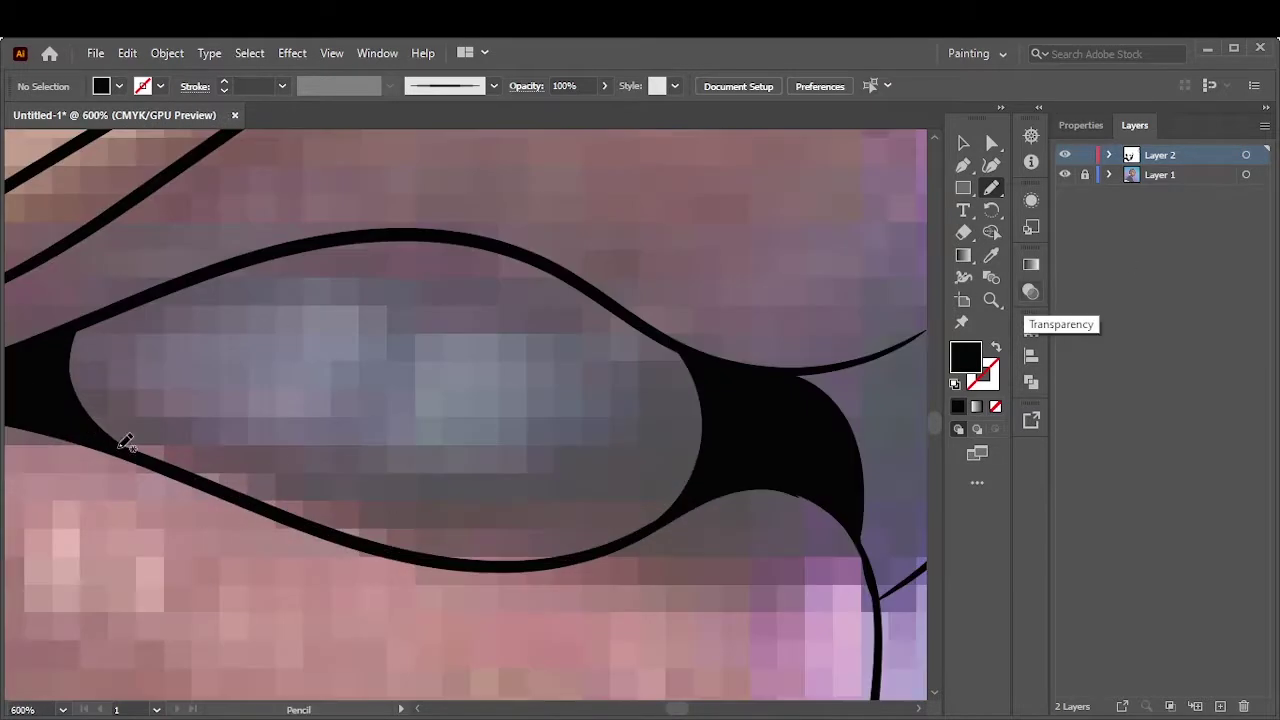
left_click_drag(125, 441, 551, 557)
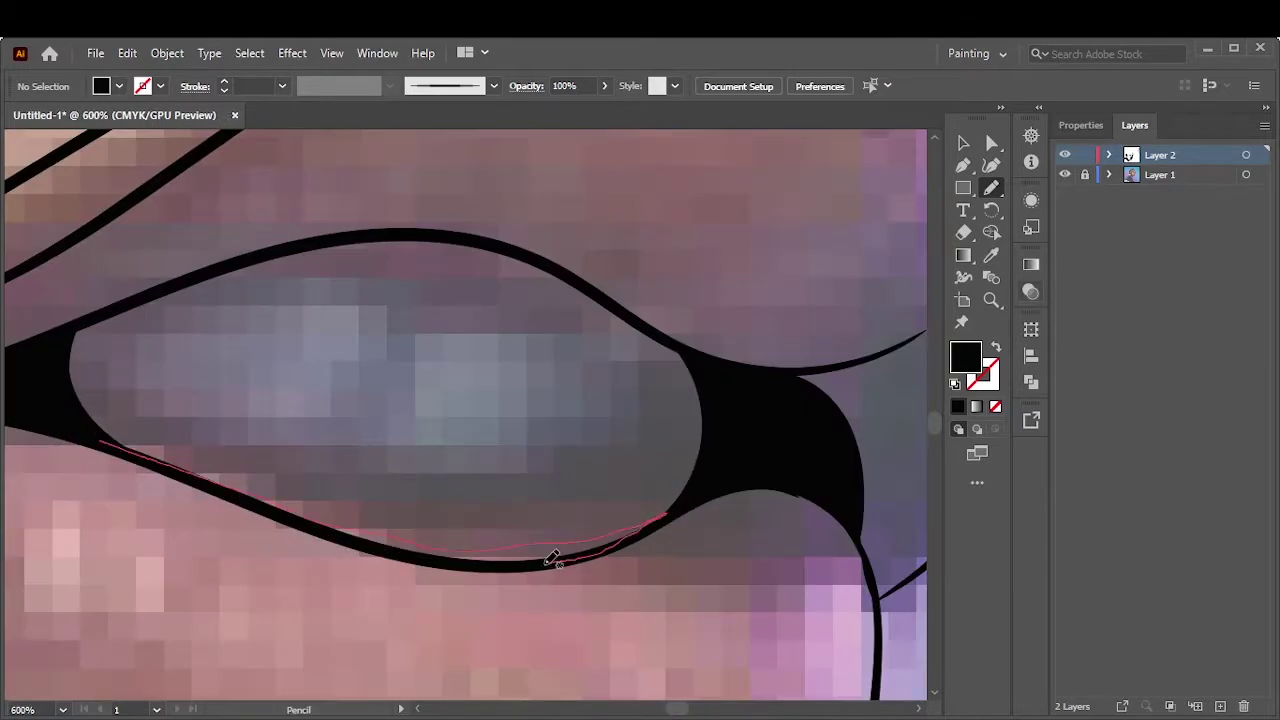
left_click_drag(351, 229, 480, 240)
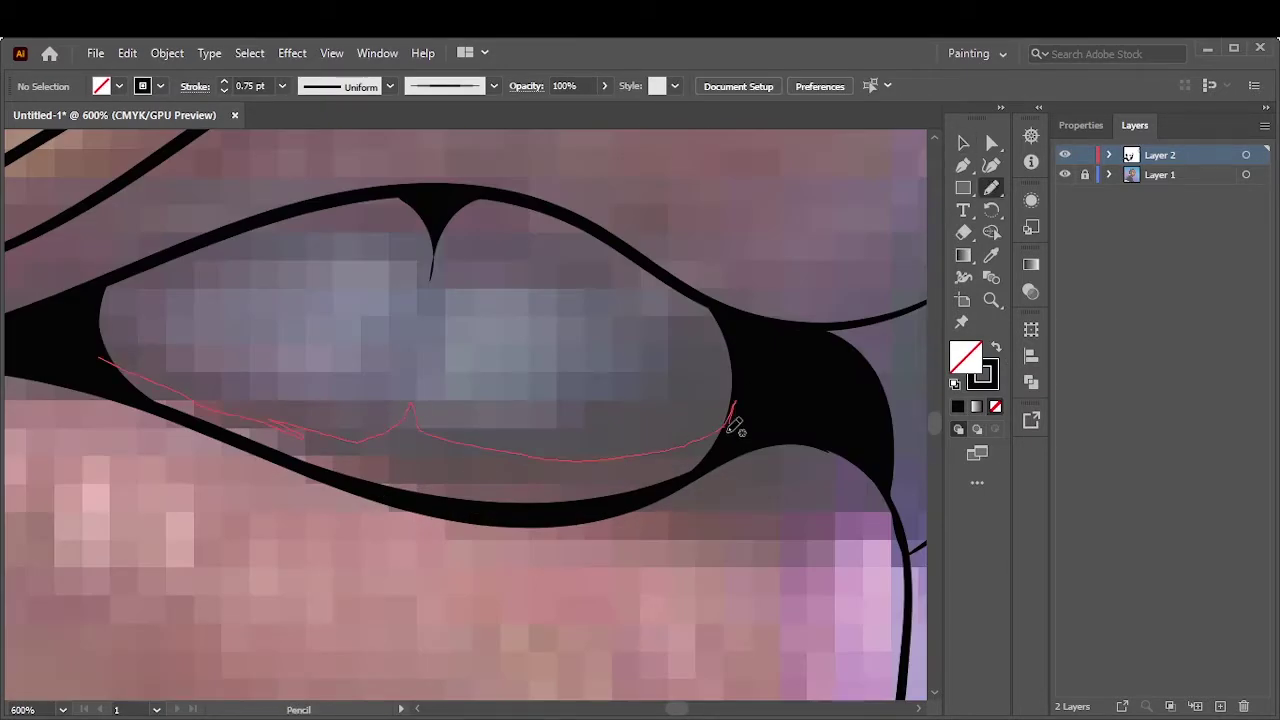
Draw the lip line, thicken the nose outline, and fill the iris and eye corner black
left_click_drag(735, 425, 733, 410)
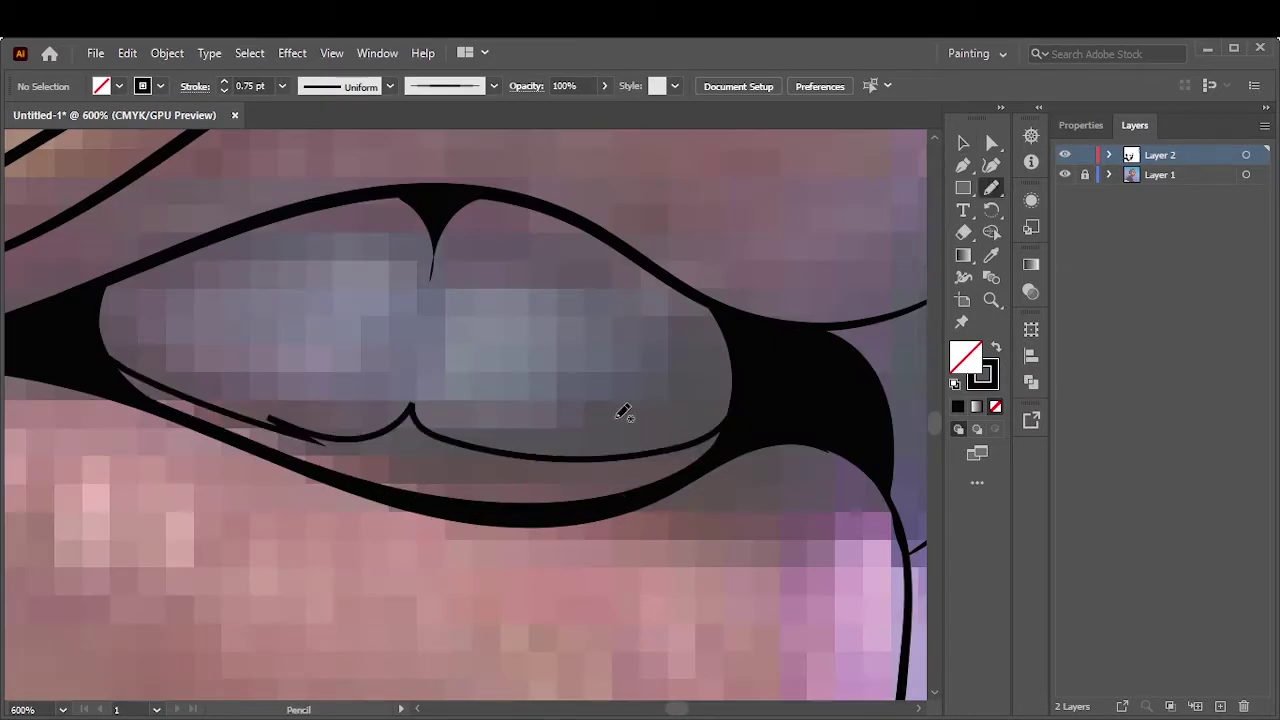
key("shift+x")
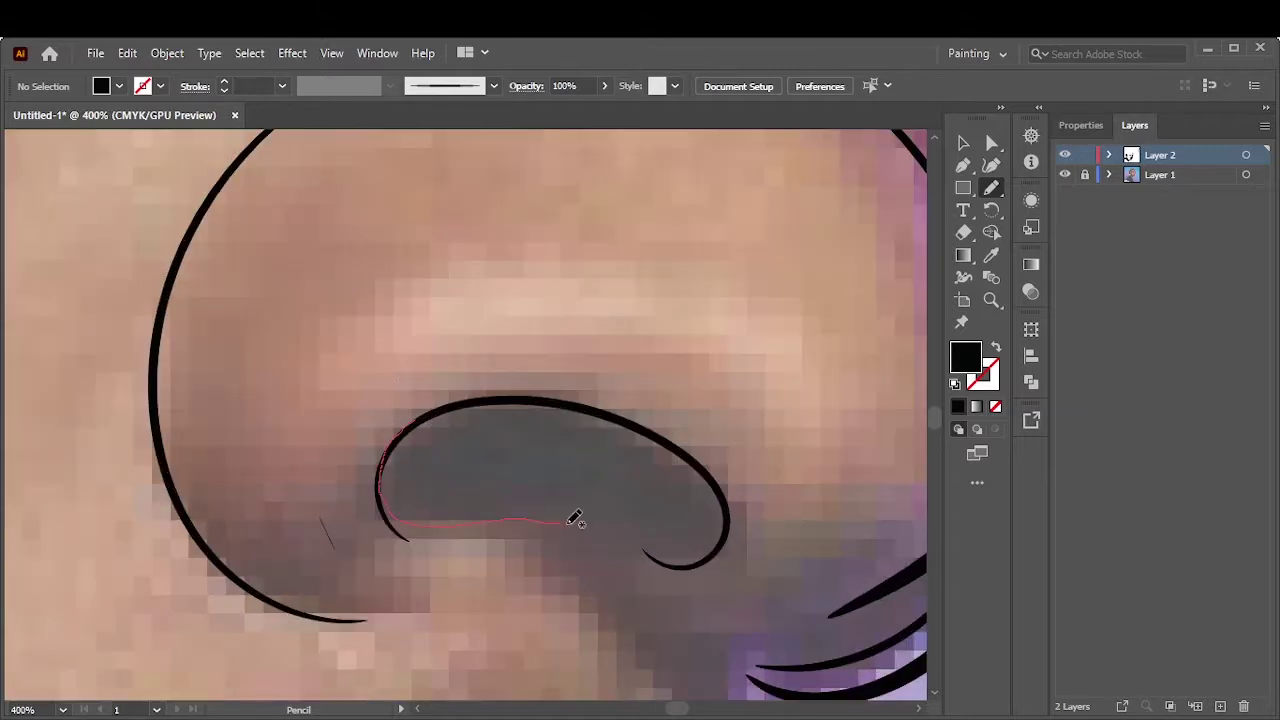
left_click_drag(575, 518, 645, 550)
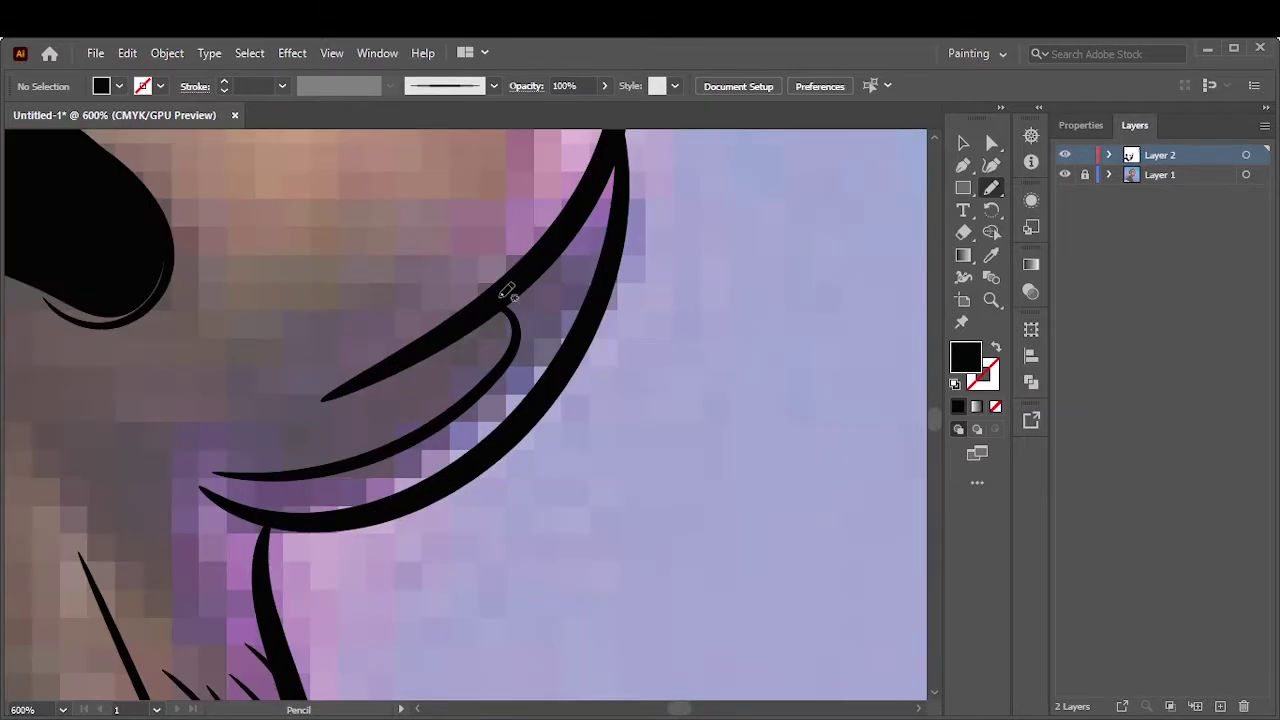
left_click_drag(478, 395, 490, 380)
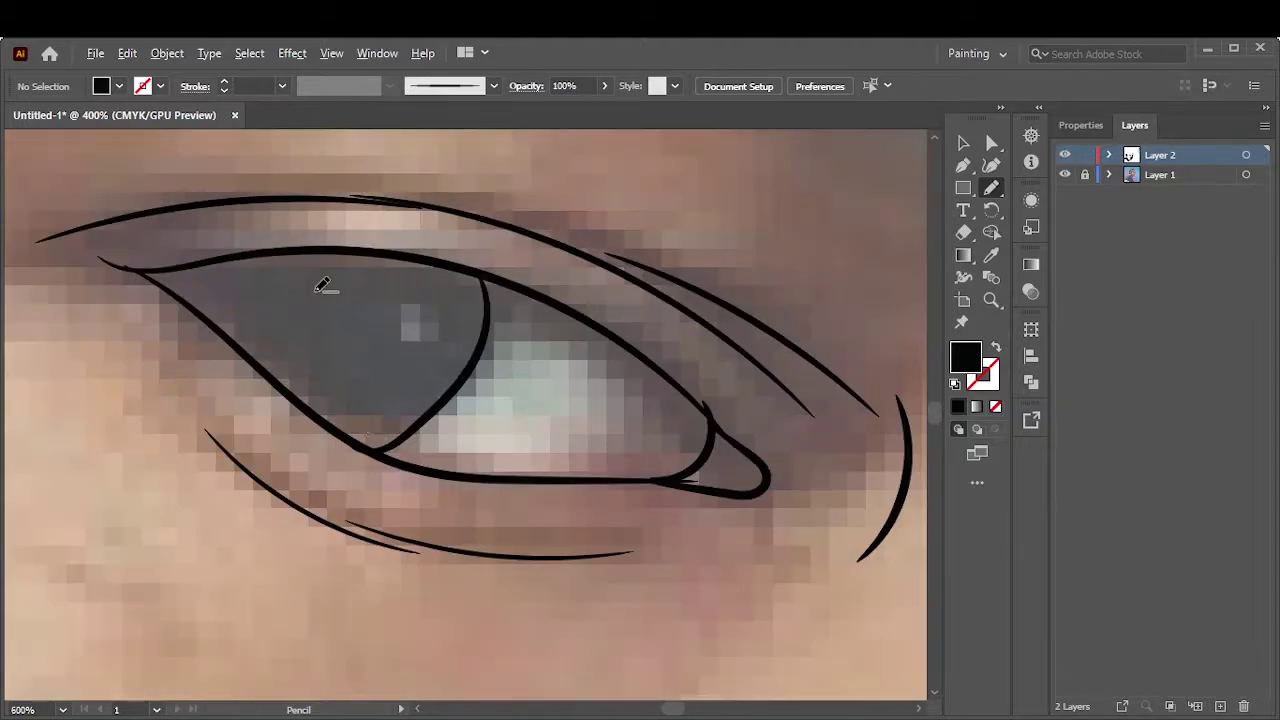
left_click_drag(440, 418, 343, 443)
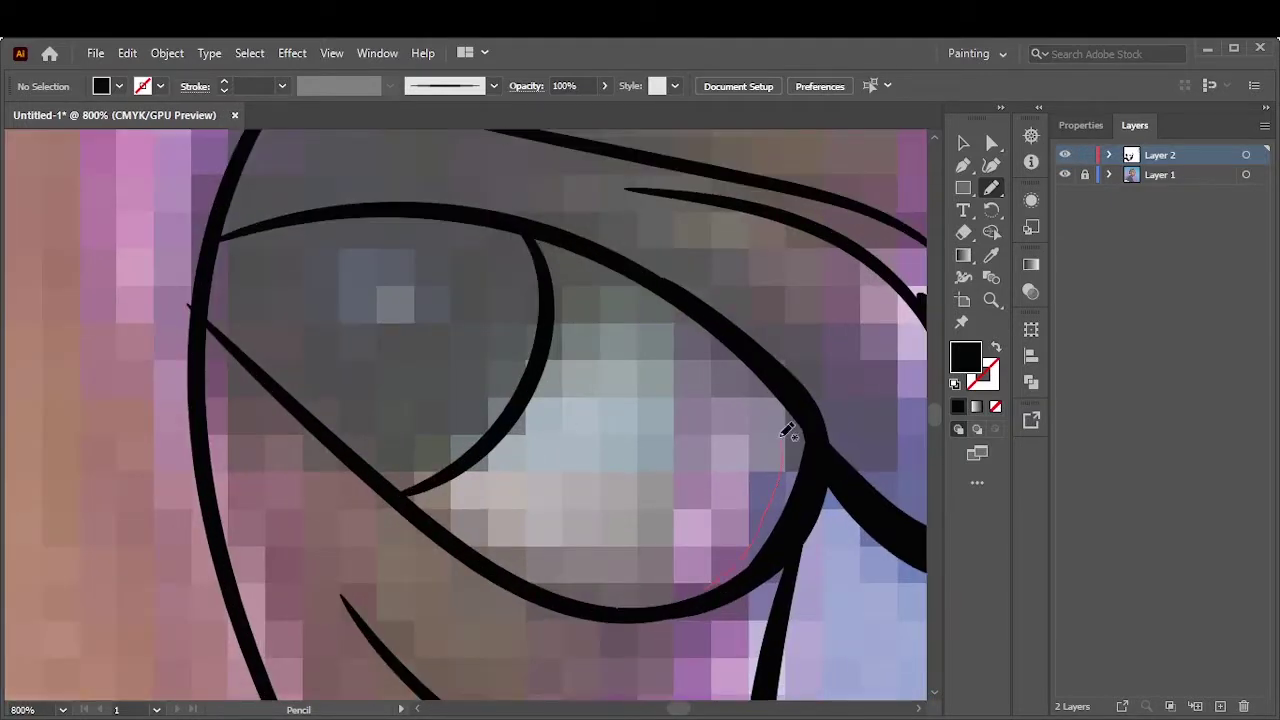
left_click_drag(788, 430, 780, 531)
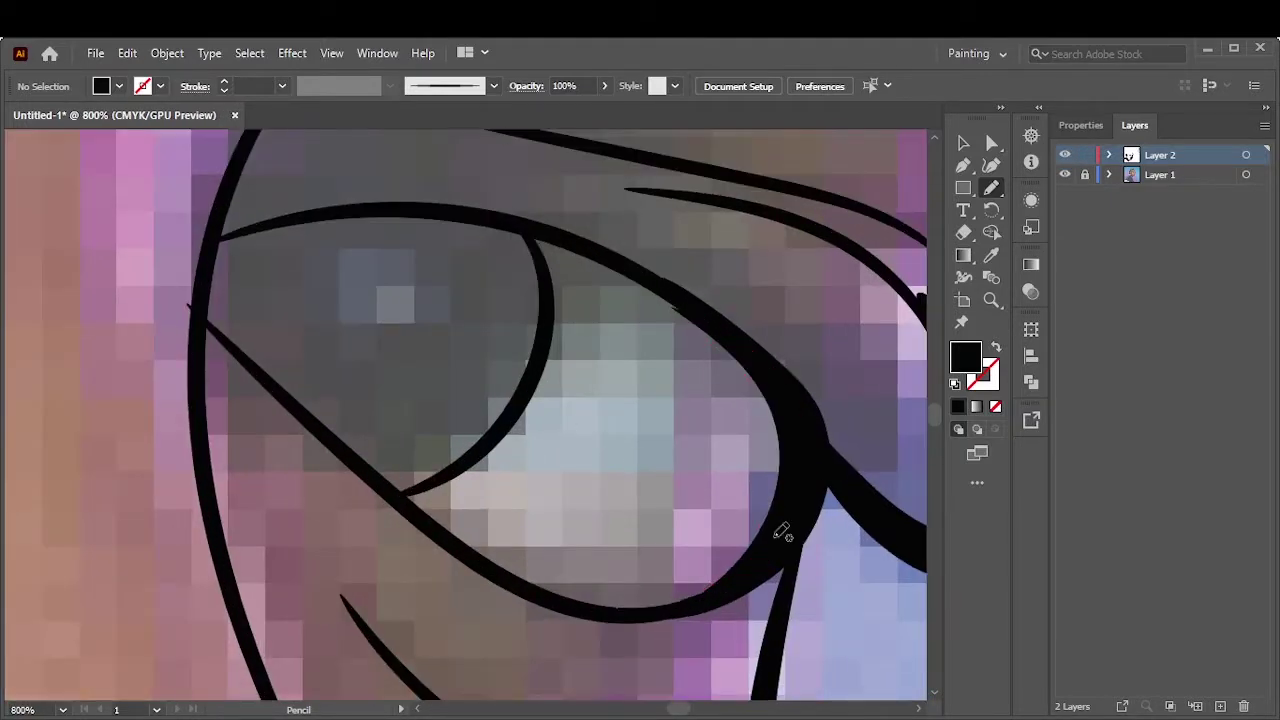
mouse_move(200, 300)
left_mouse_down()
mouse_move(471, 457)
mouse_move(517, 246)
left_mouse_up()
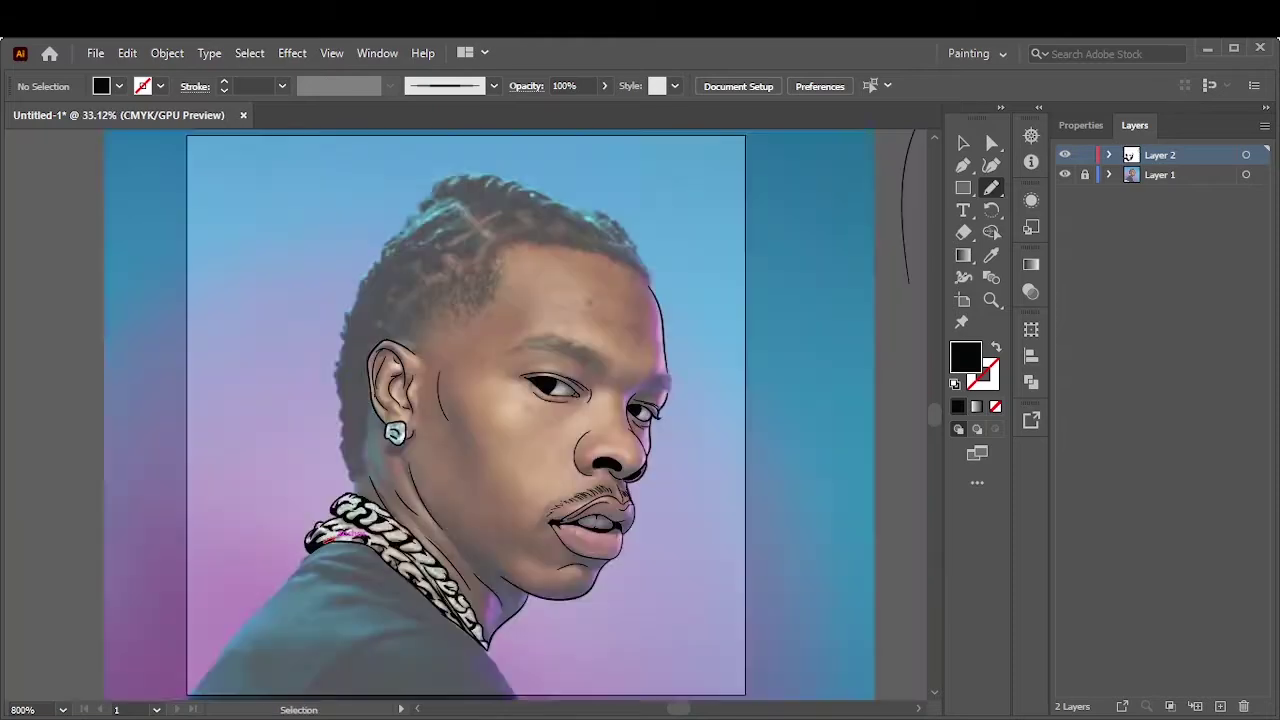
Thicken the face profile outline and fill the eyebrow in black
left_click(1064, 174)
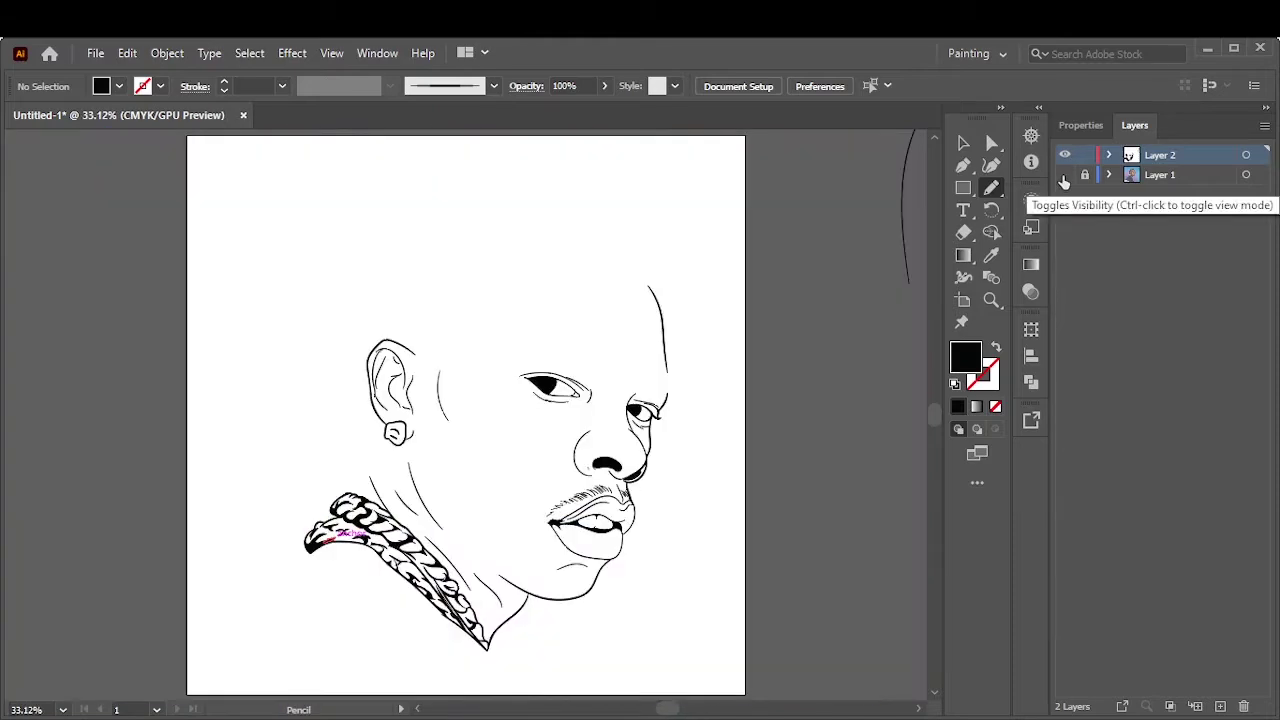
left_click(1064, 174)
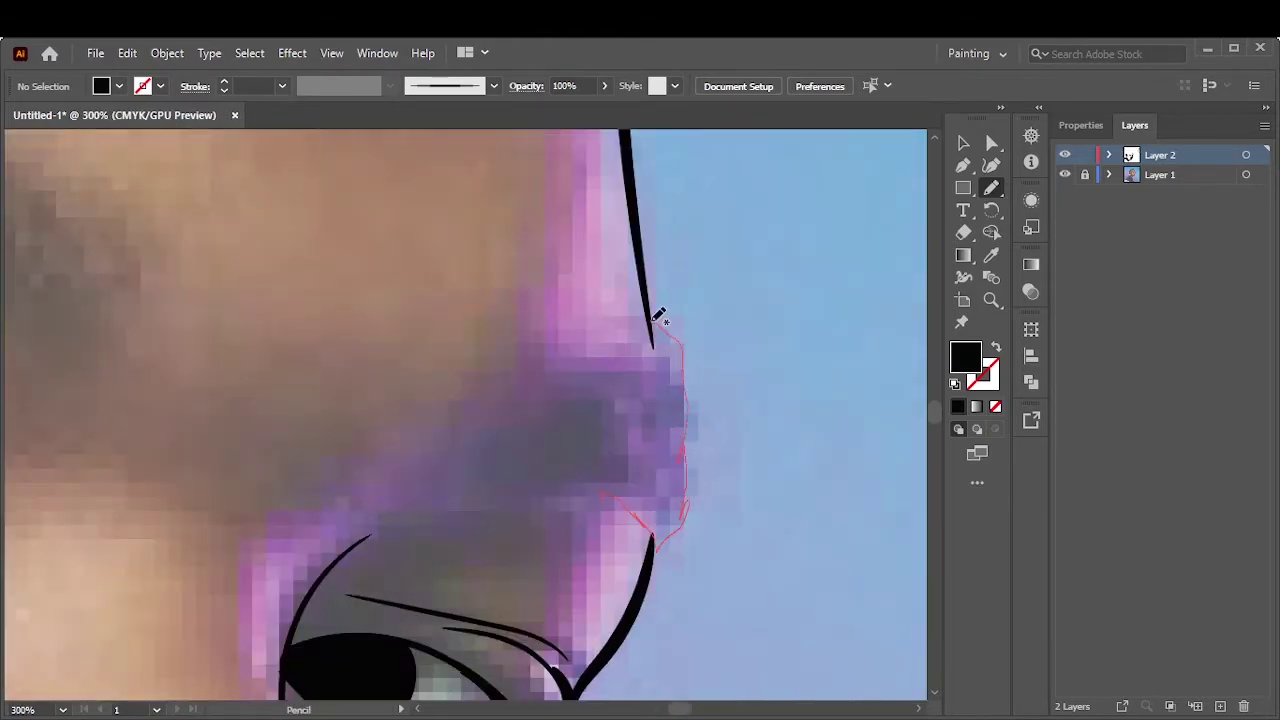
left_click_drag(583, 490, 645, 530)
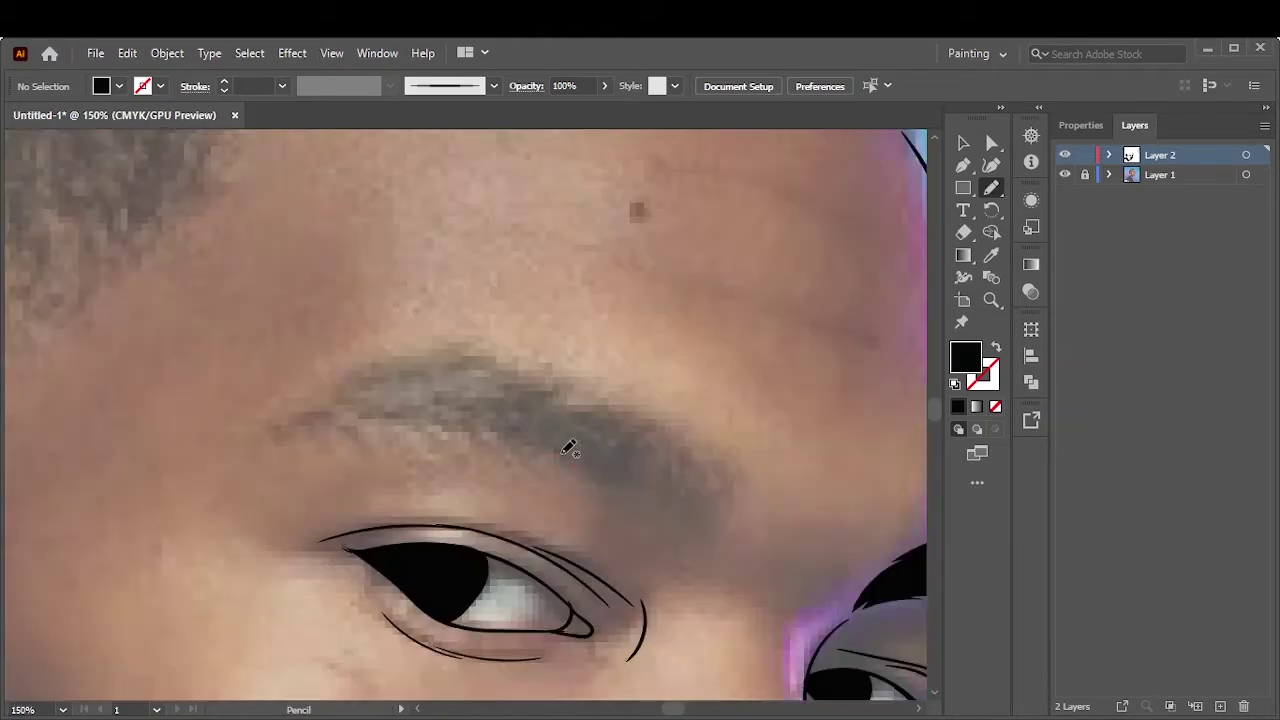
left_click_drag(422, 414, 645, 463)
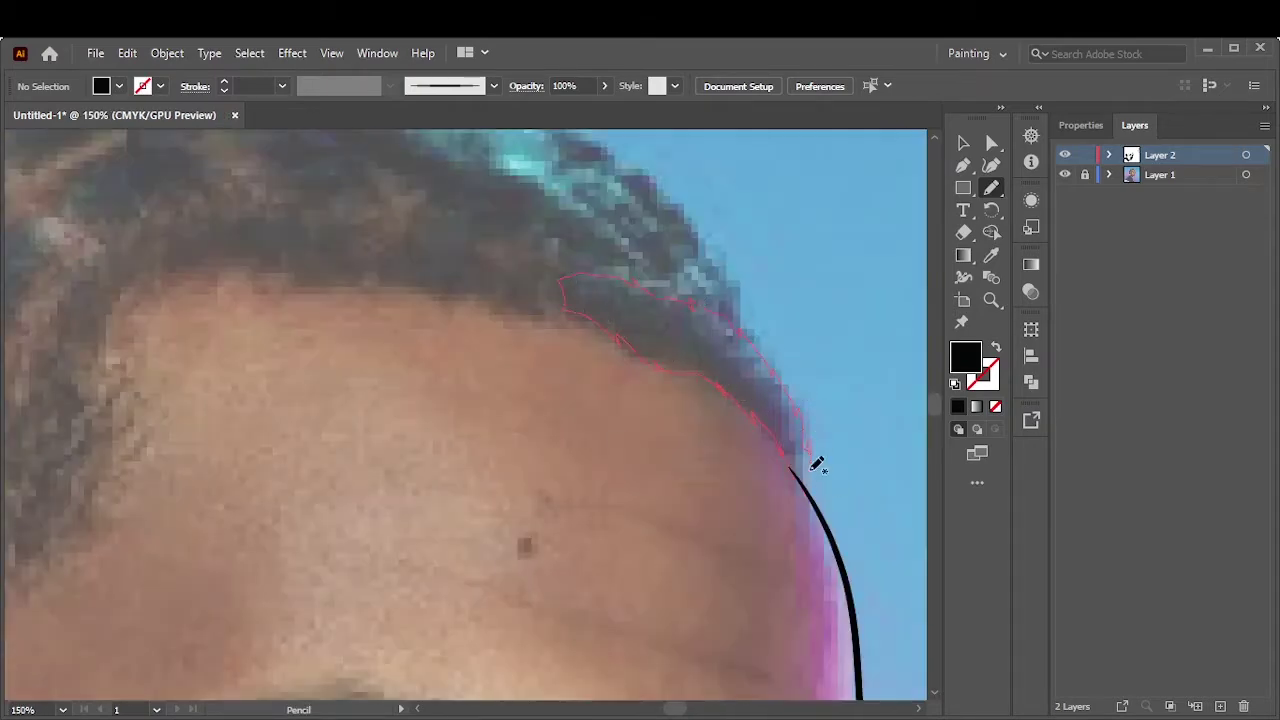
Fill the hairline and temple as a solid black shape with a small spike
left_click_drag(817, 463, 810, 452)
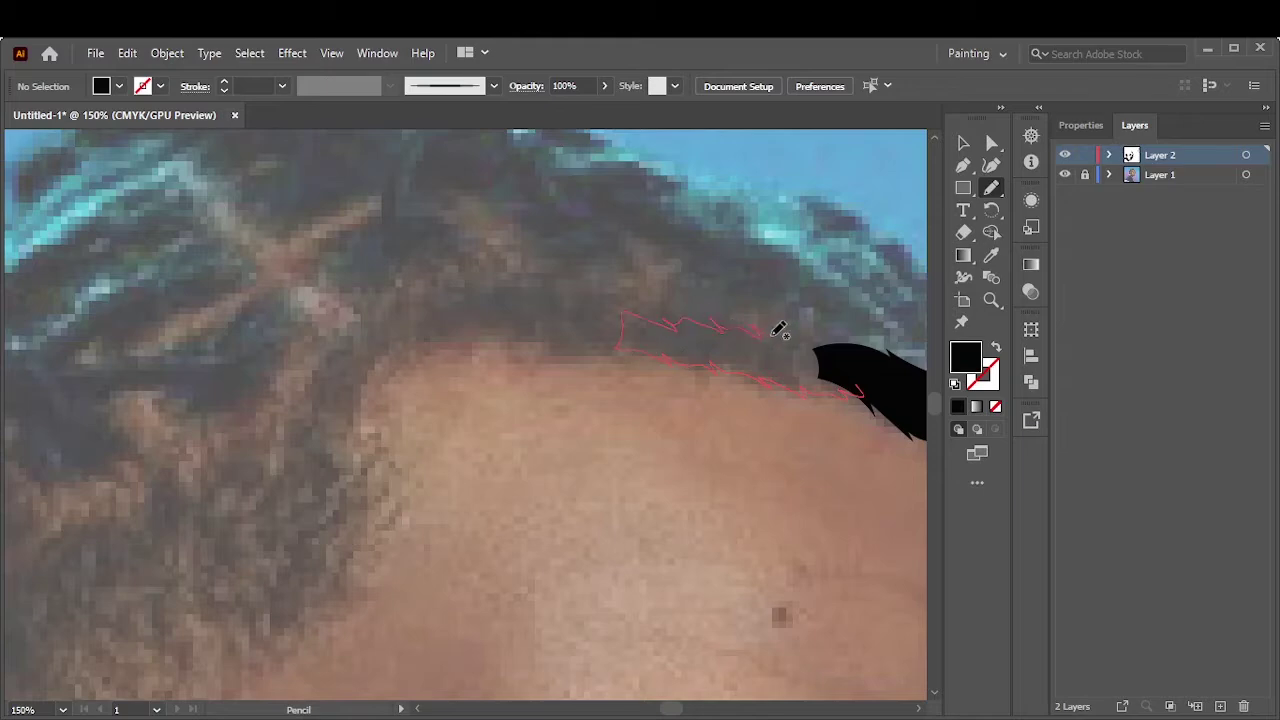
left_click_drag(778, 330, 626, 350)
left_click_drag(424, 298, 663, 328)
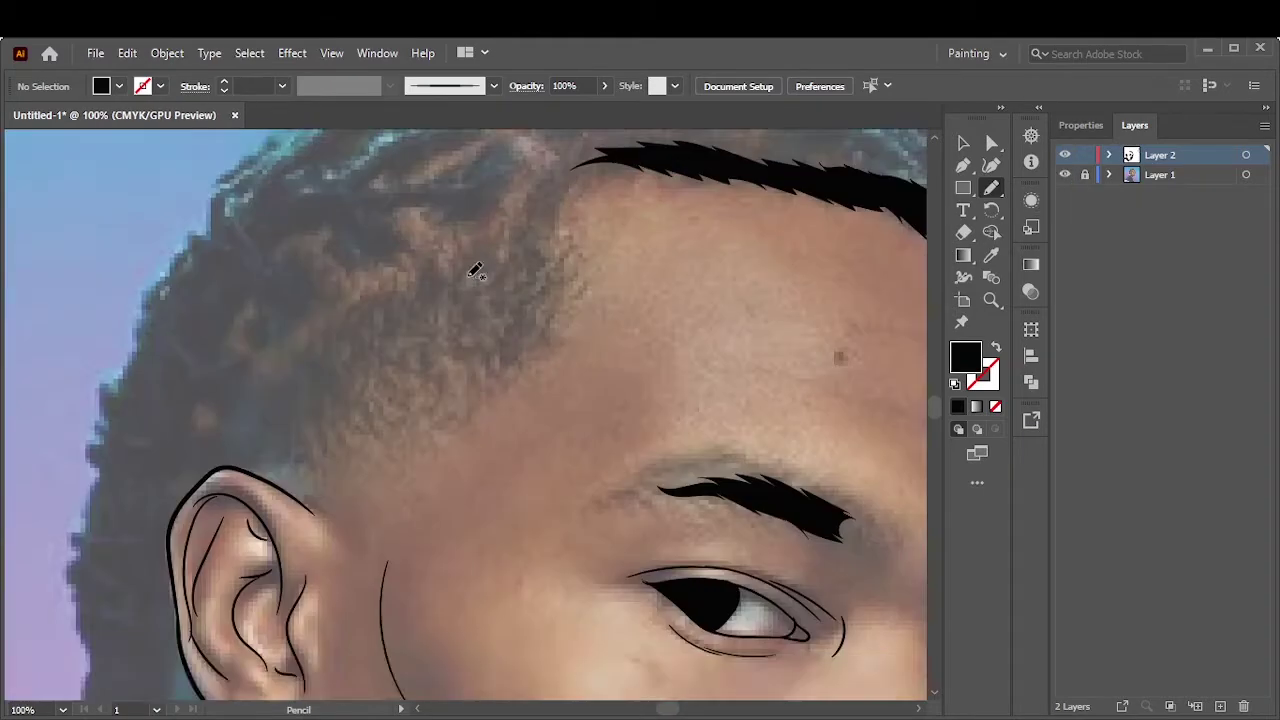
scroll(475, 270, "up", 2)
left_click_drag(556, 222, 528, 288)
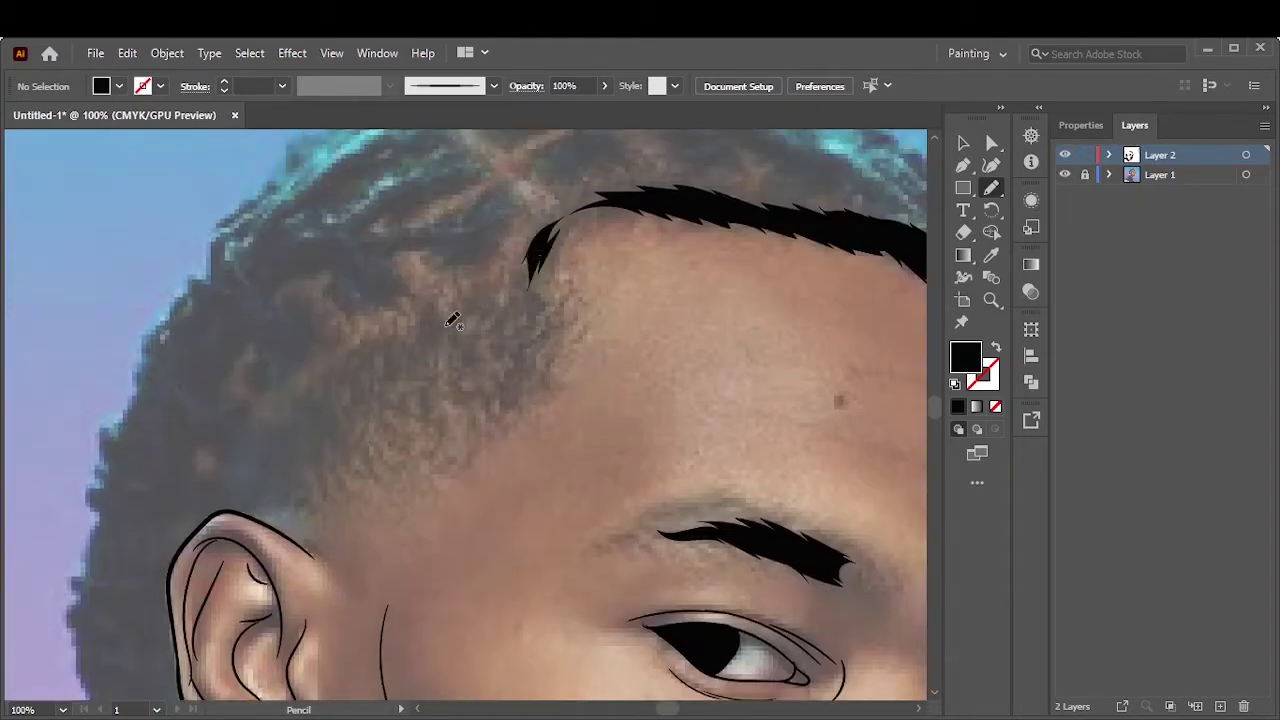
left_click_drag(346, 366, 343, 380)
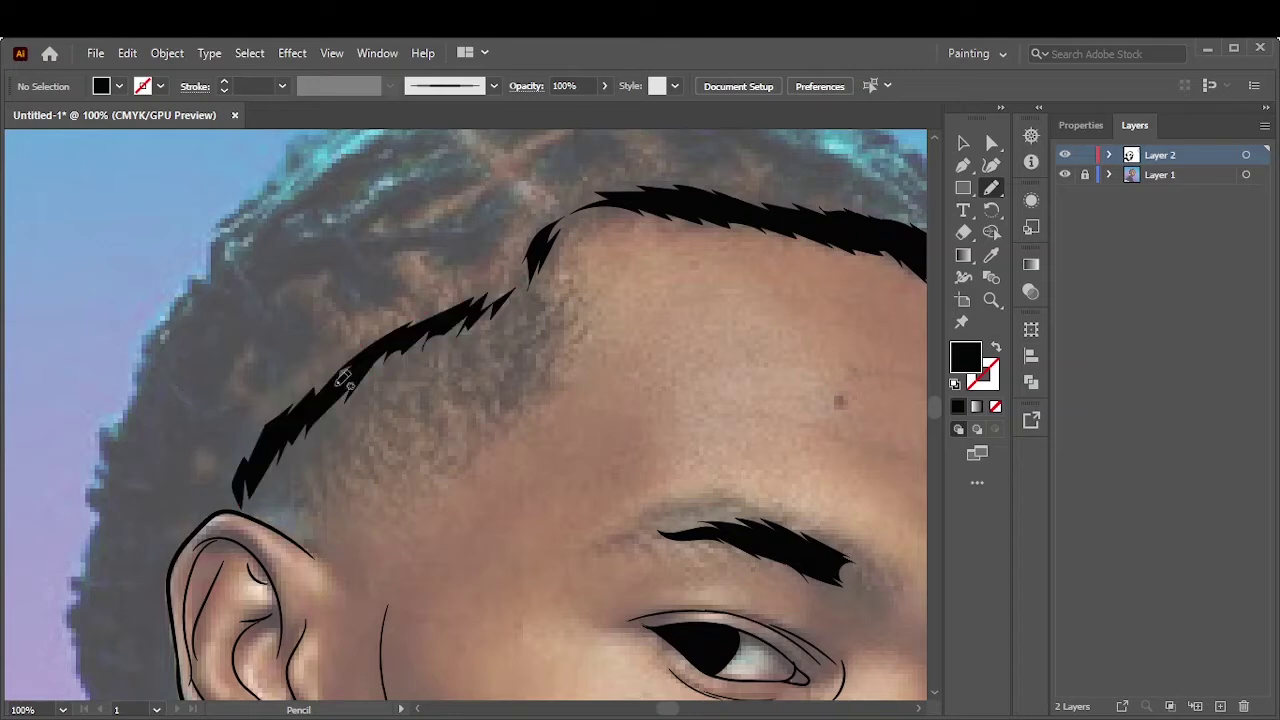
left_click_drag(360, 390, 348, 398)
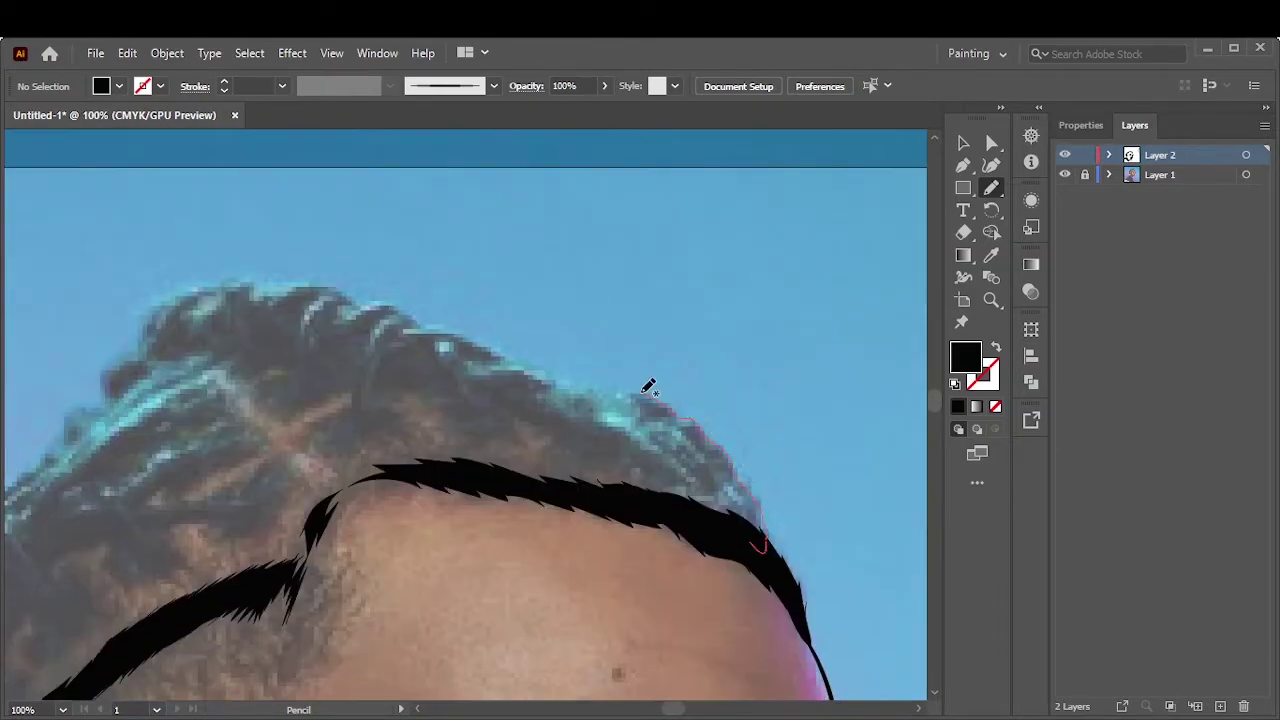
left_click_drag(588, 461, 779, 545)
scroll(742, 500, "up", 2, "alt")
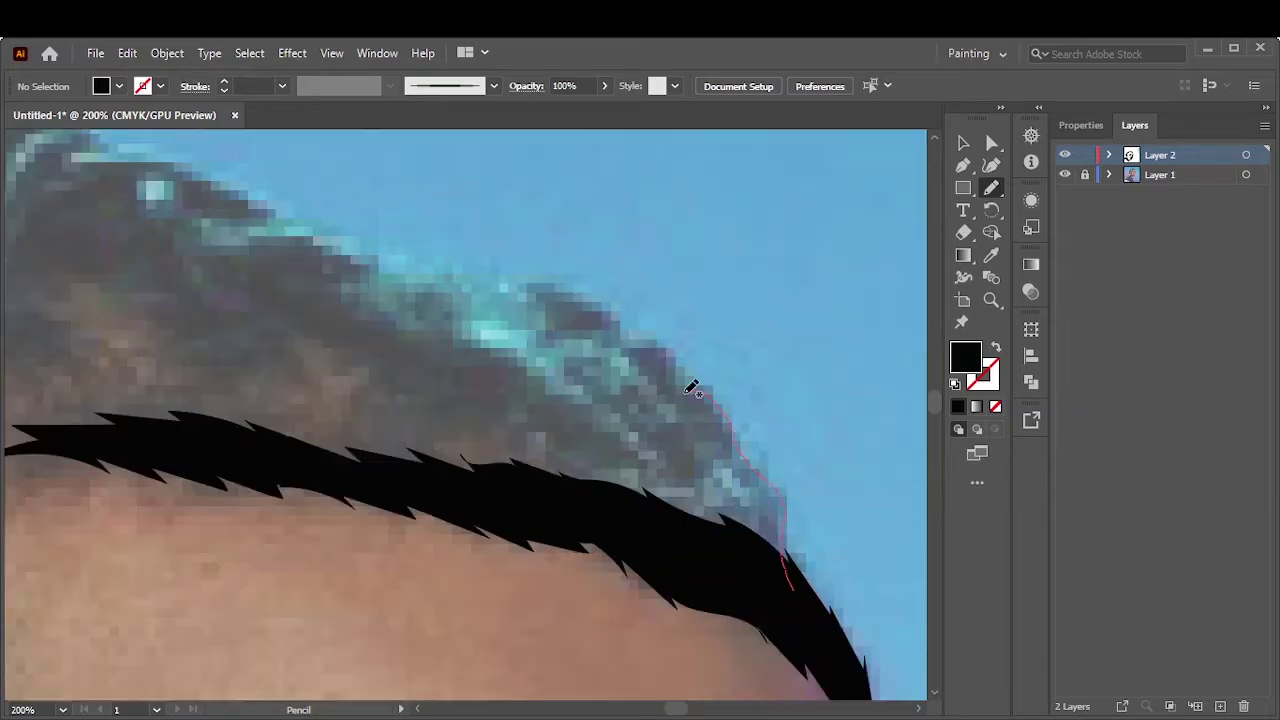
Fill new locks of hair up the hairline and on top of the head in black
mouse_move(690, 390)
left_mouse_down()
mouse_move(663, 337)
mouse_move(783, 560)
mouse_move(700, 380)
mouse_move(608, 294)
left_mouse_up()
key("ctrl+0")
scroll(425, 318, "up", 6, "alt")
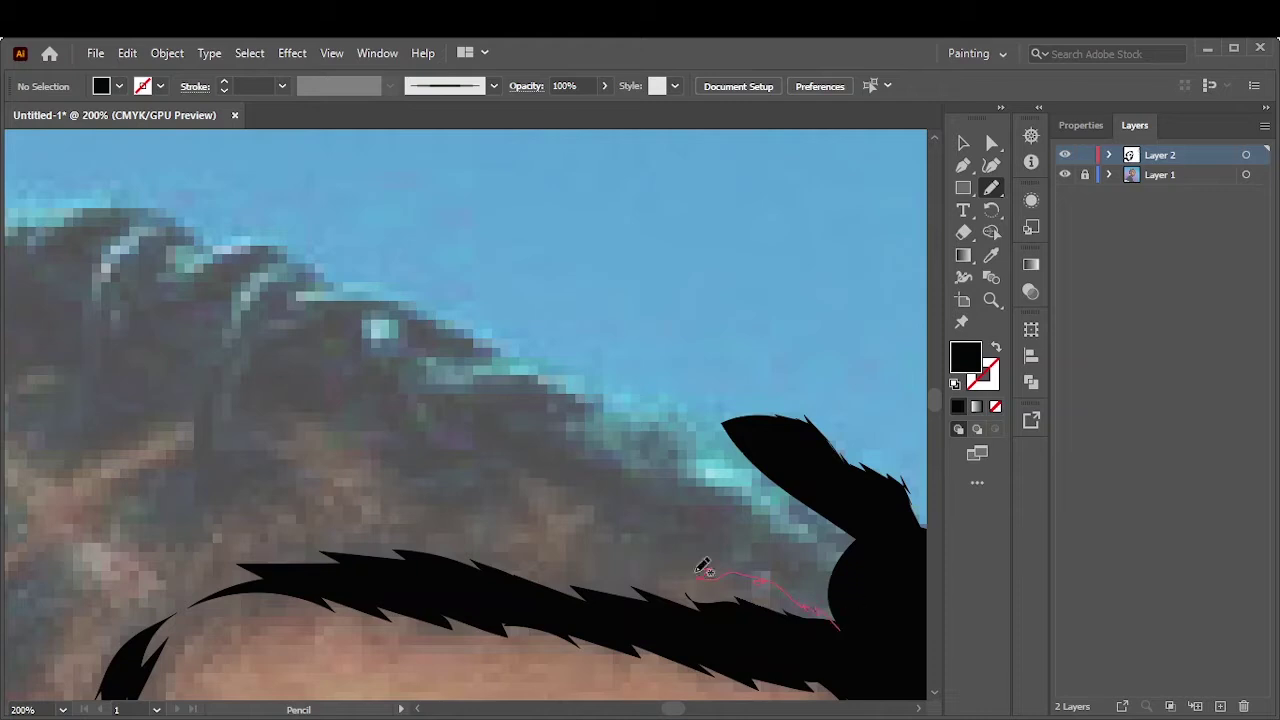
left_click_drag(493, 414, 786, 551)
mouse_move(663, 406)
left_mouse_down()
mouse_move(643, 391)
mouse_move(550, 395)
left_mouse_up()
key("ctrl+0")
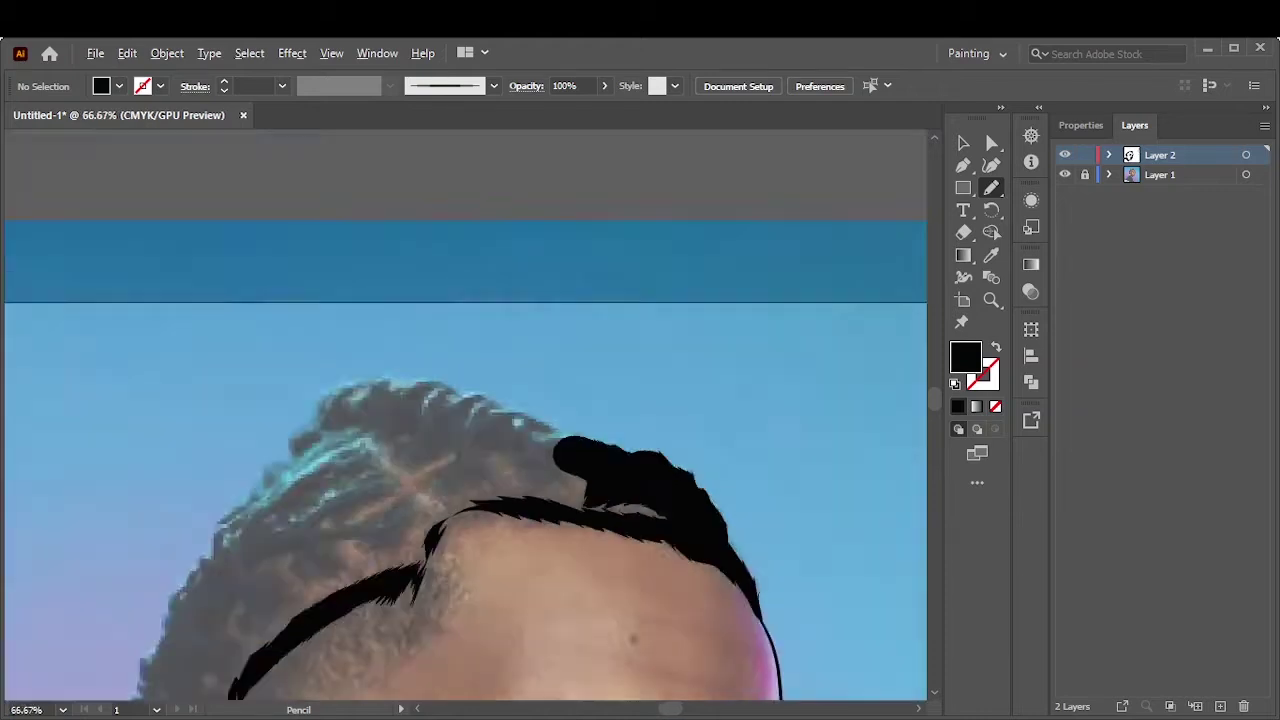
scroll(372, 432, "up", 3, "alt")
mouse_move(380, 502)
left_mouse_down()
mouse_move(388, 440)
mouse_move(462, 418)
left_mouse_up()
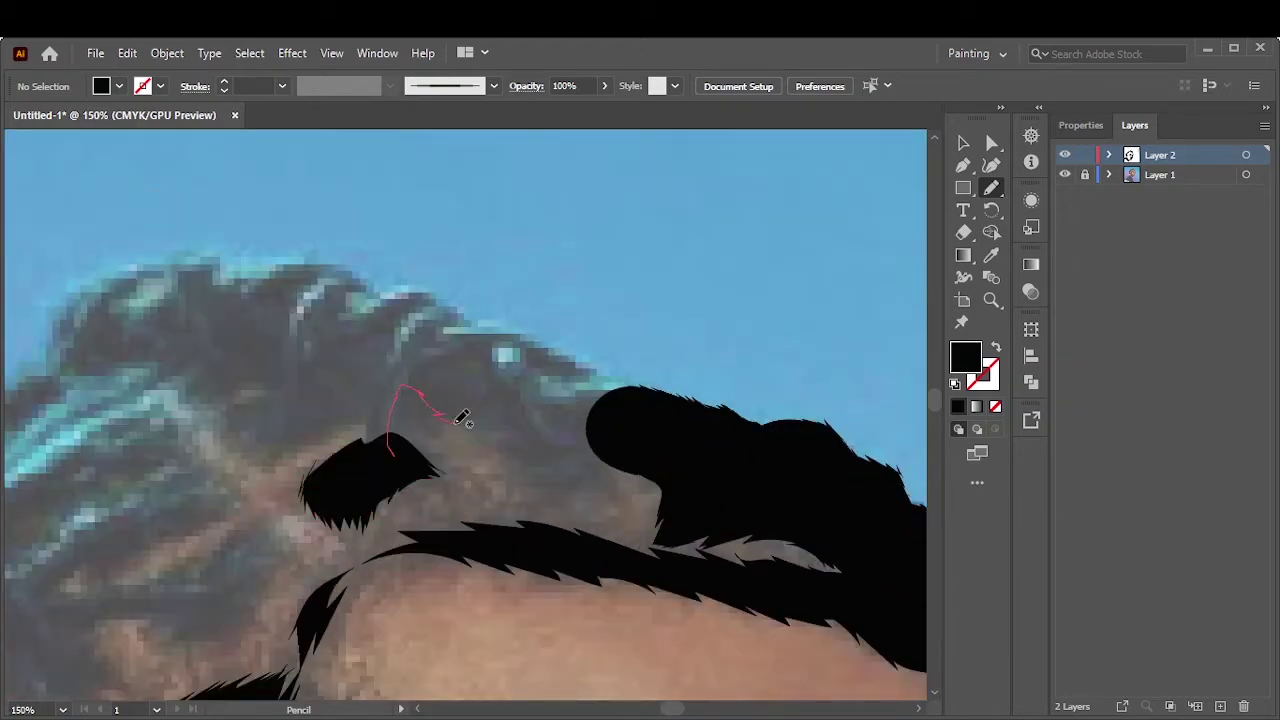
left_click_drag(567, 510, 629, 379)
left_click_drag(390, 335, 389, 455)
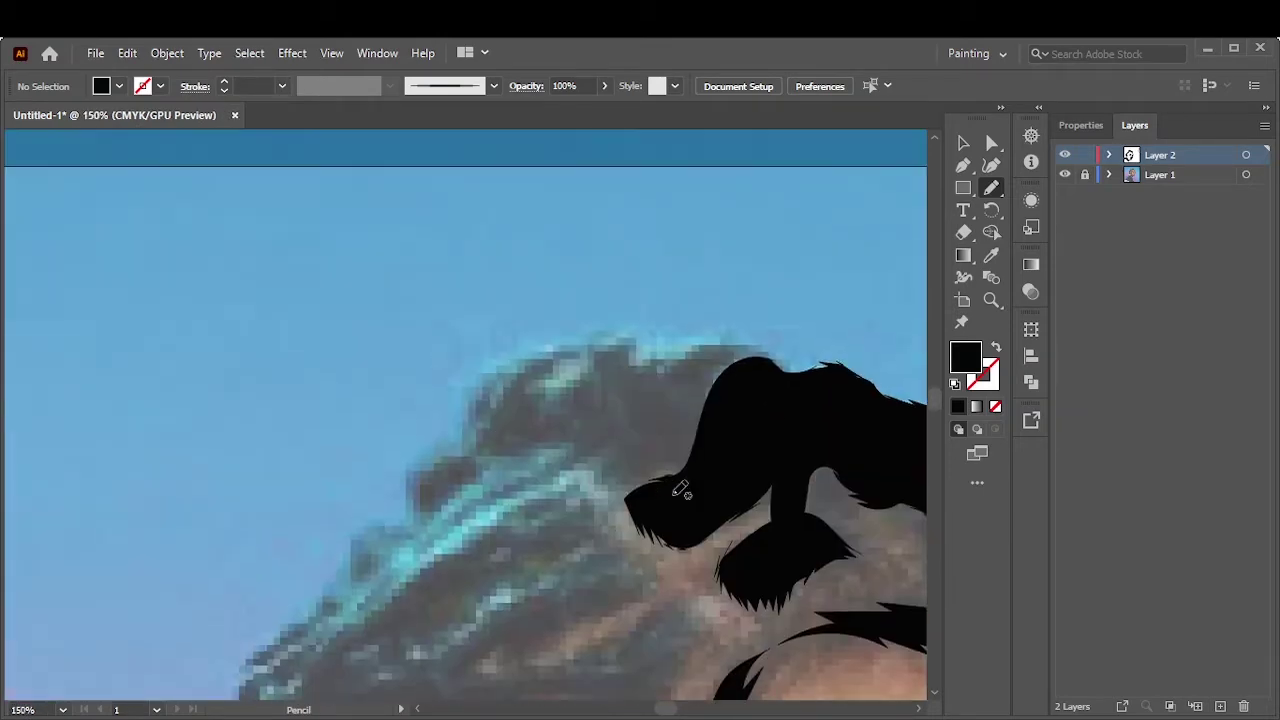
Fill more locks along the top of the hair, leaving the braid gaps open
left_click_drag(730, 333, 751, 425)
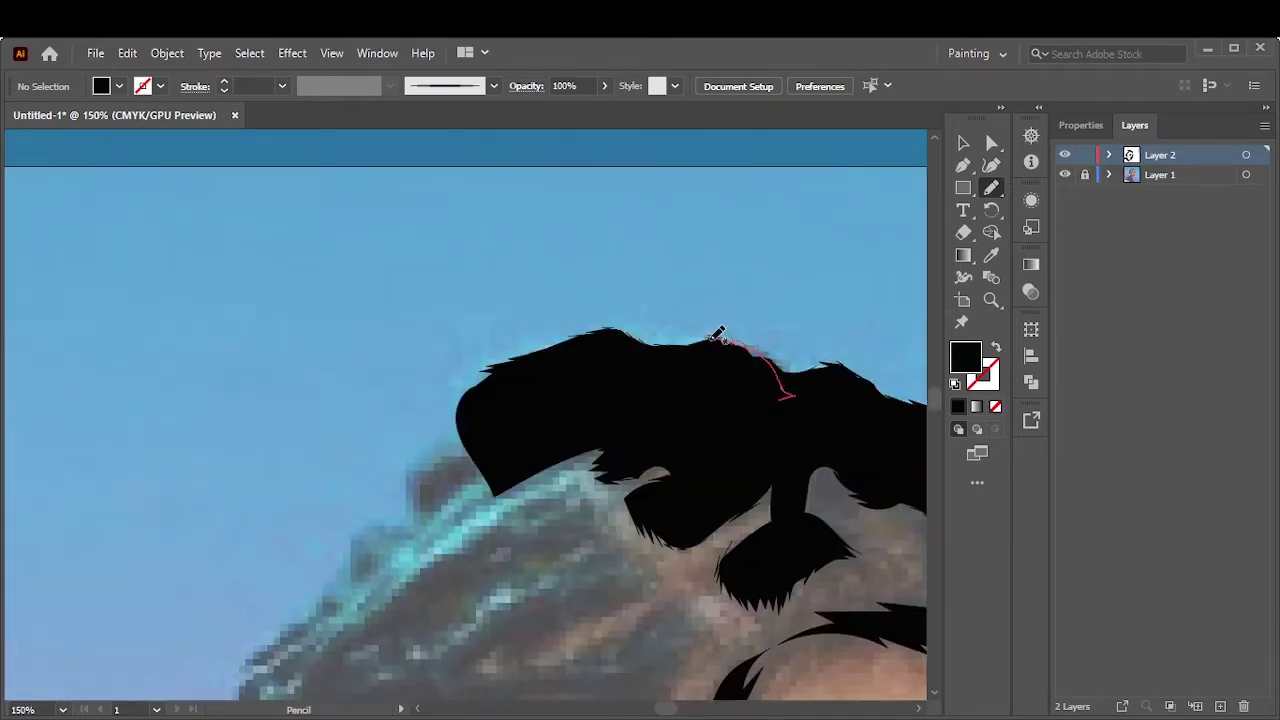
left_click_drag(617, 468, 614, 400)
left_click_drag(682, 188, 728, 206)
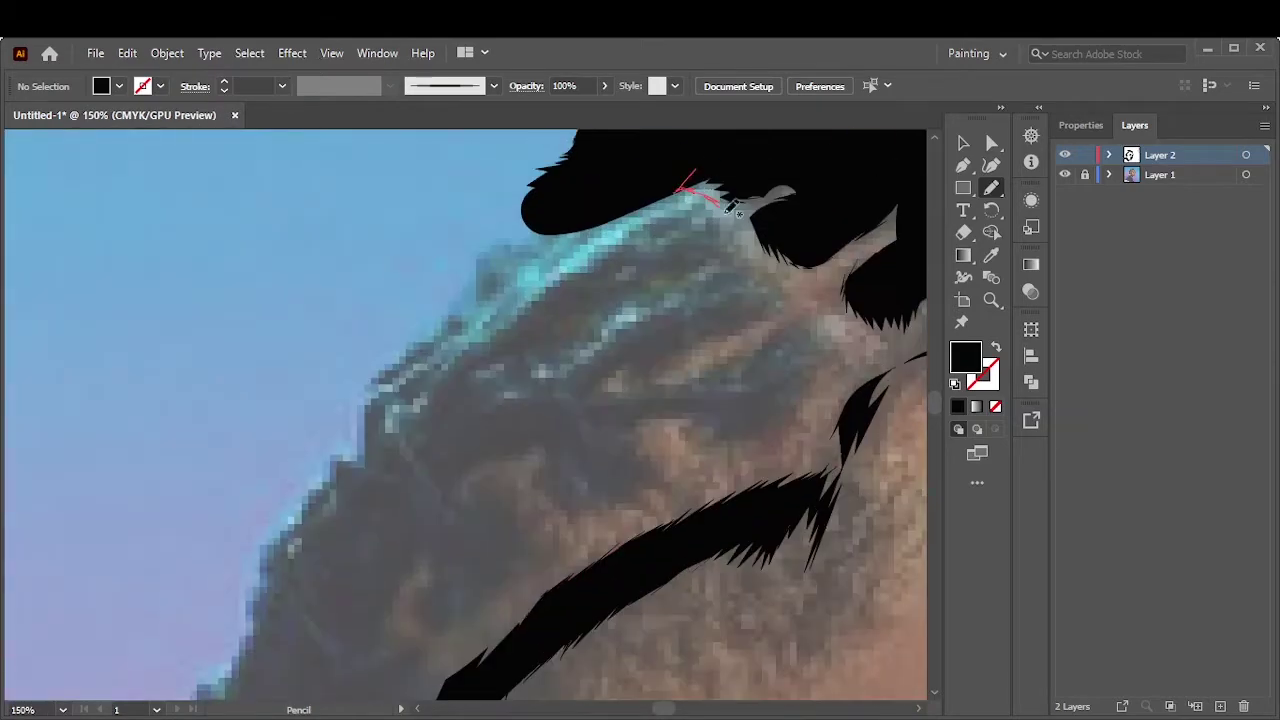
left_click_drag(456, 370, 571, 177)
left_click_drag(694, 230, 706, 280)
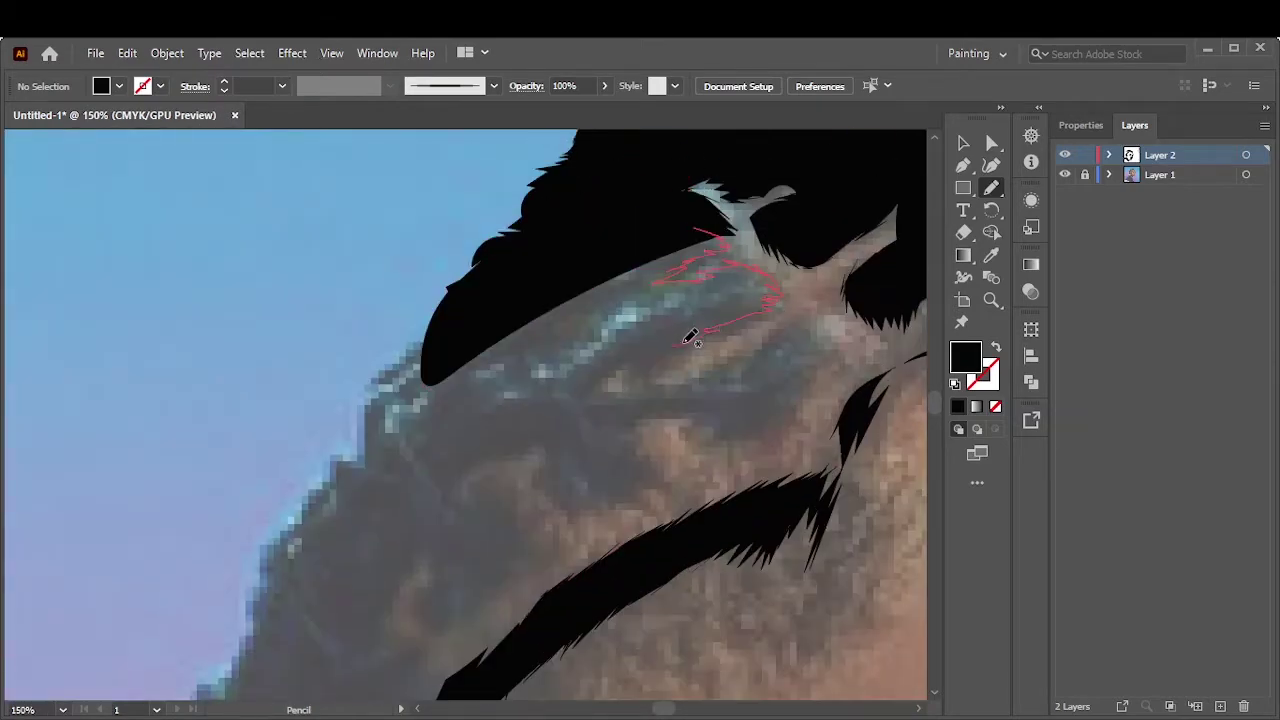
left_click_drag(690, 338, 640, 240)
left_click_drag(707, 318, 656, 372)
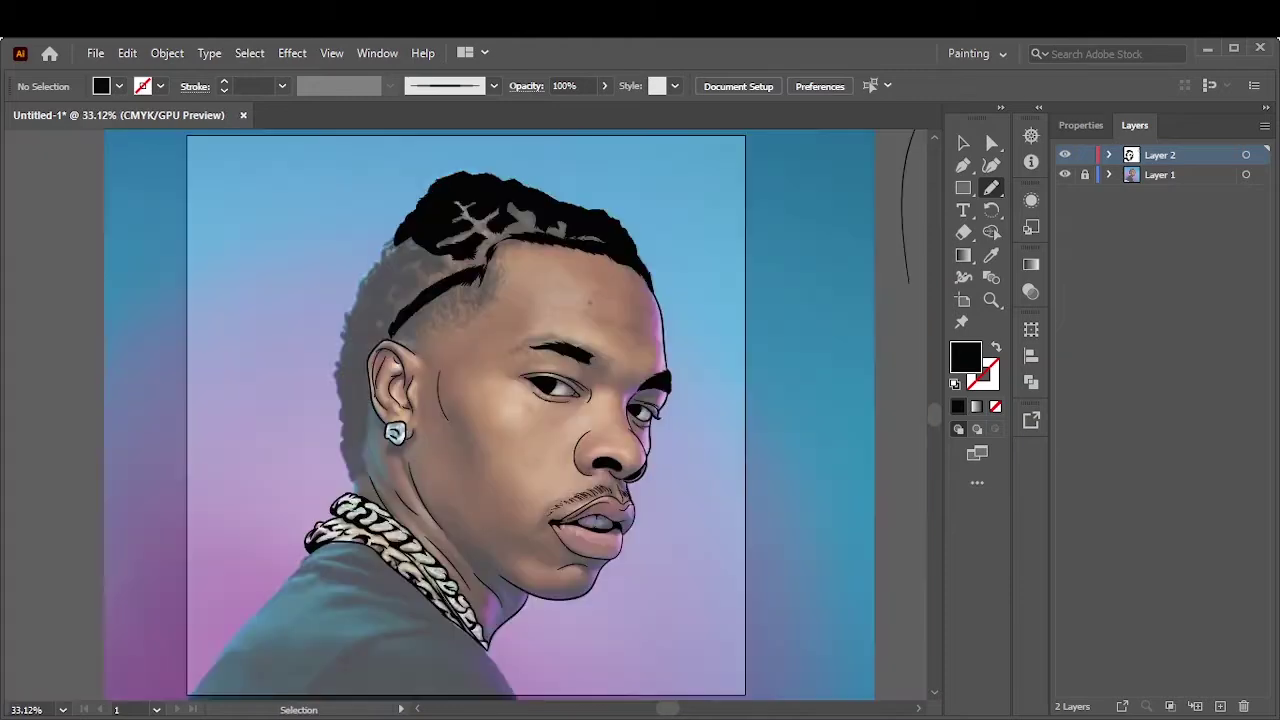
left_click(1065, 175)
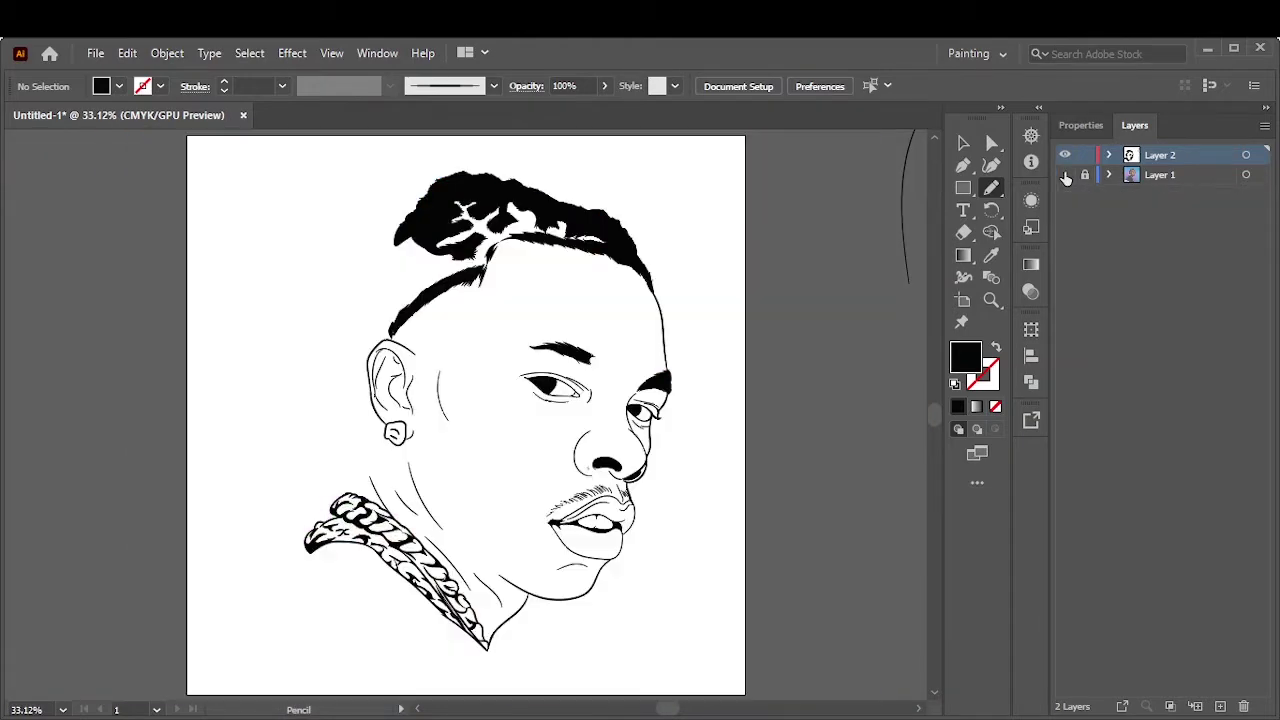
left_click(1065, 175)
Fill sections of hair down the side of the head in black
mouse_move(645, 492)
left_mouse_down()
mouse_move(571, 463)
mouse_move(545, 527)
left_mouse_up()
left_click_drag(428, 340, 438, 368)
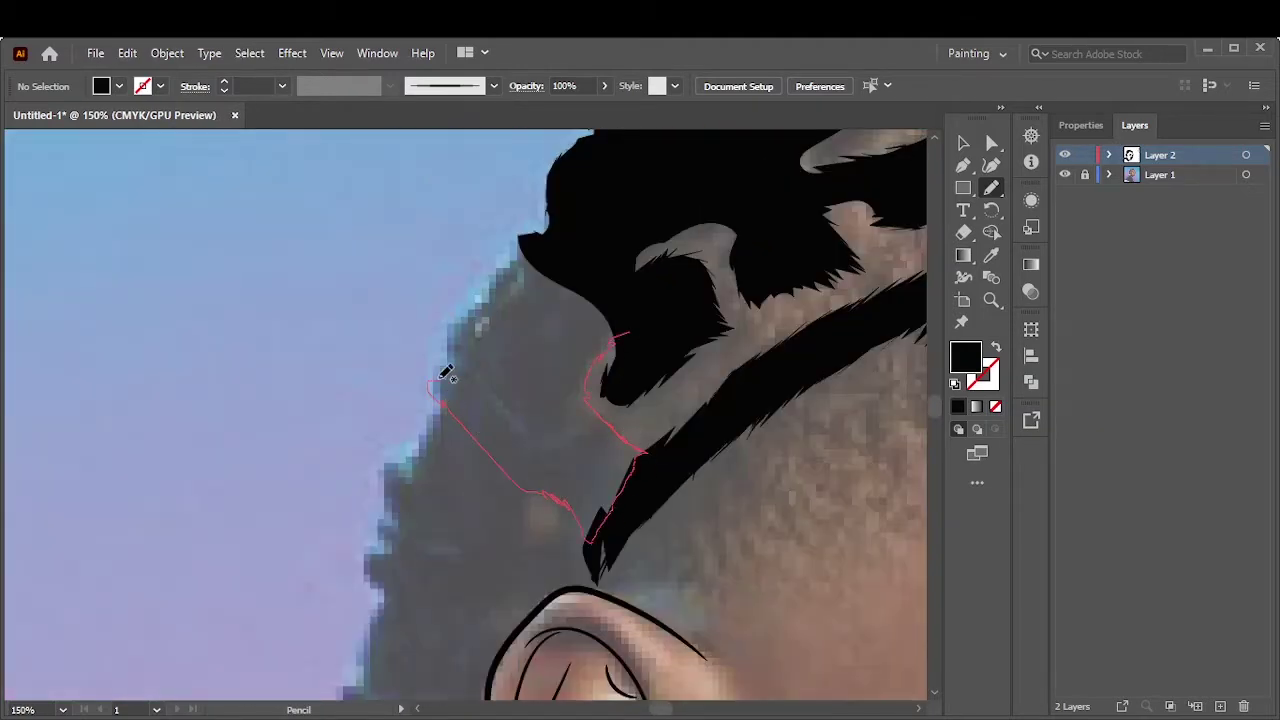
left_click_drag(651, 449, 643, 323)
mouse_move(555, 481)
left_mouse_down()
mouse_move(720, 400)
mouse_move(730, 514)
left_mouse_up()
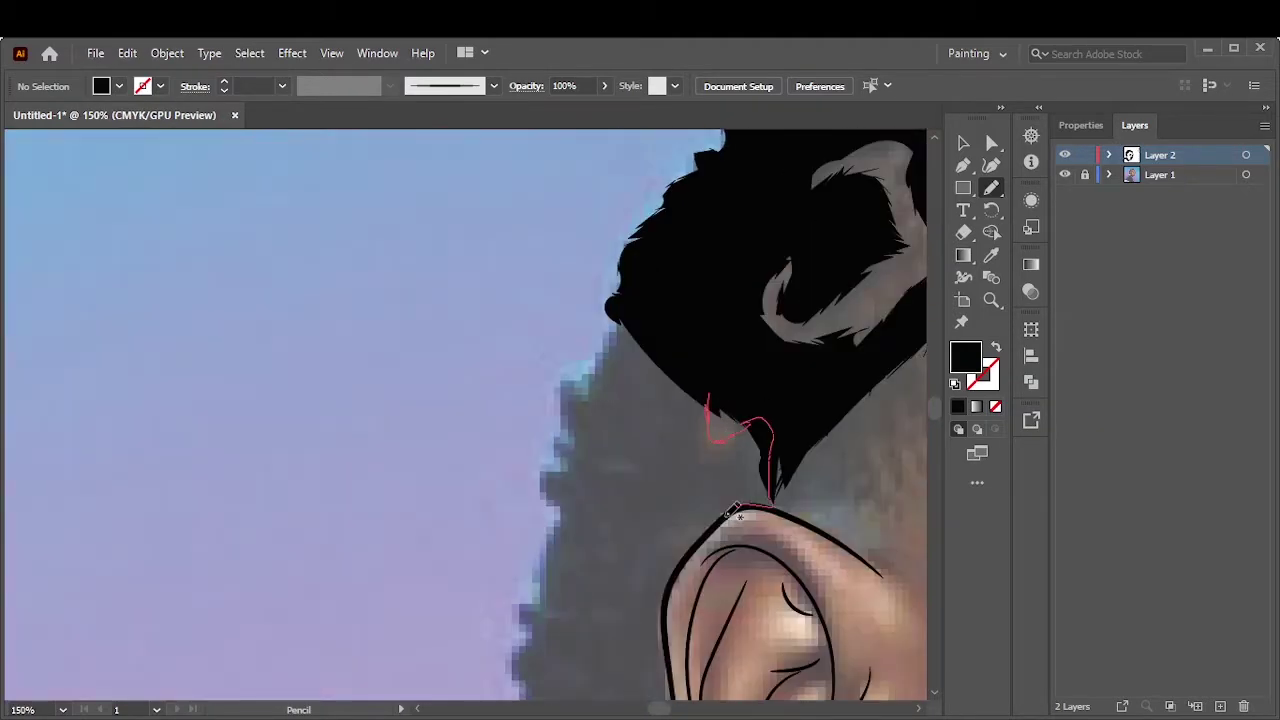
left_click_drag(560, 432, 611, 437)
scroll(611, 437, "down", 5)
left_click_drag(680, 188, 674, 254)
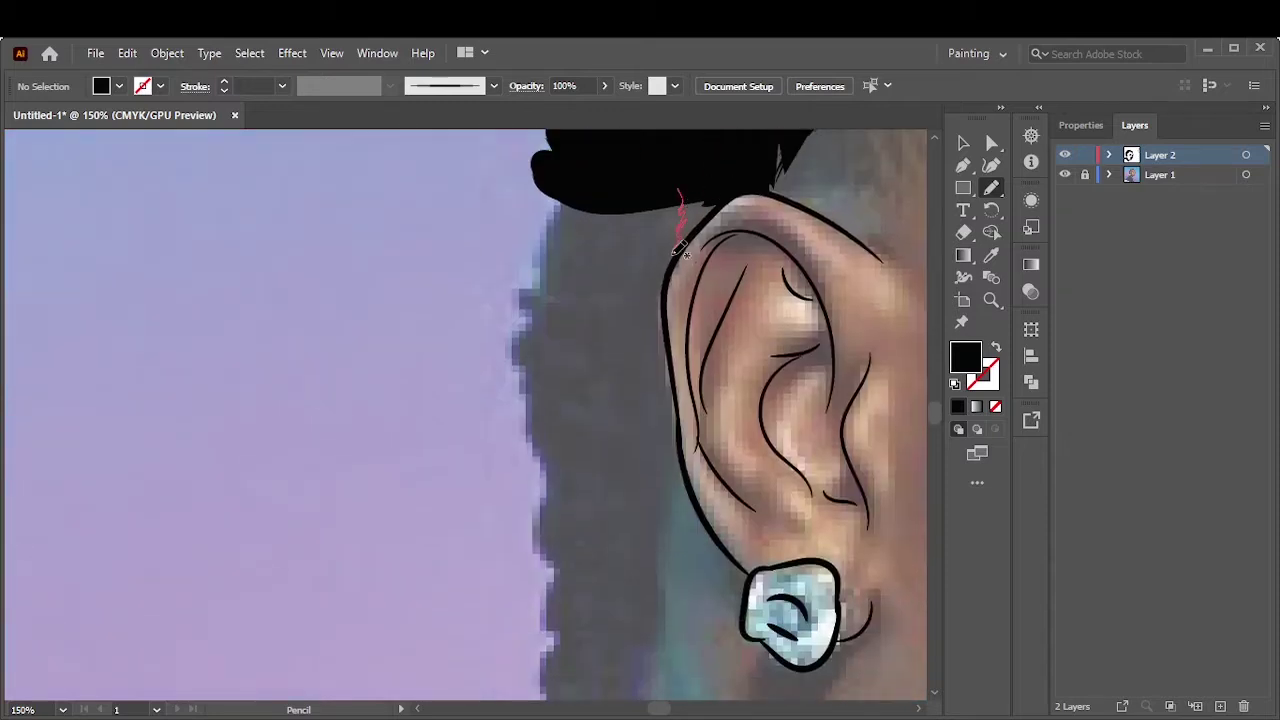
left_click_drag(532, 398, 680, 150)
scroll(474, 333, "down", 5)
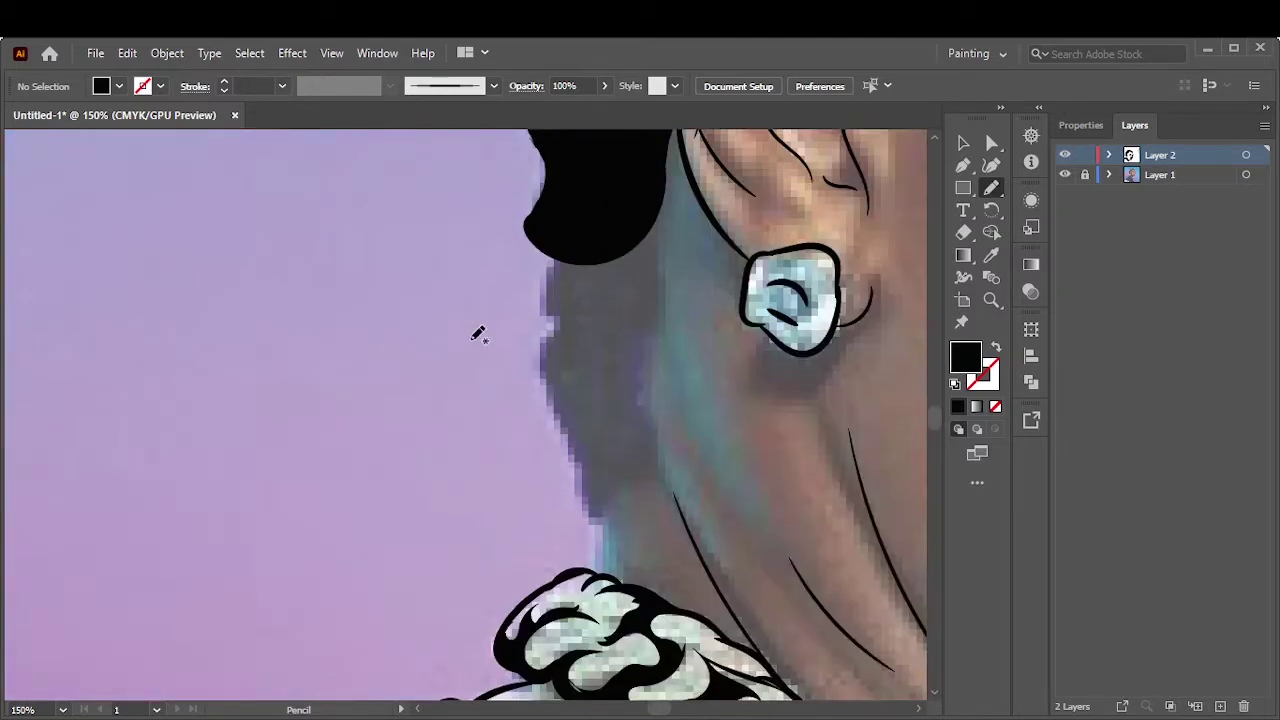
Fill the hair behind the ear and extend it down the back of the neck
left_click_drag(547, 386, 552, 275)
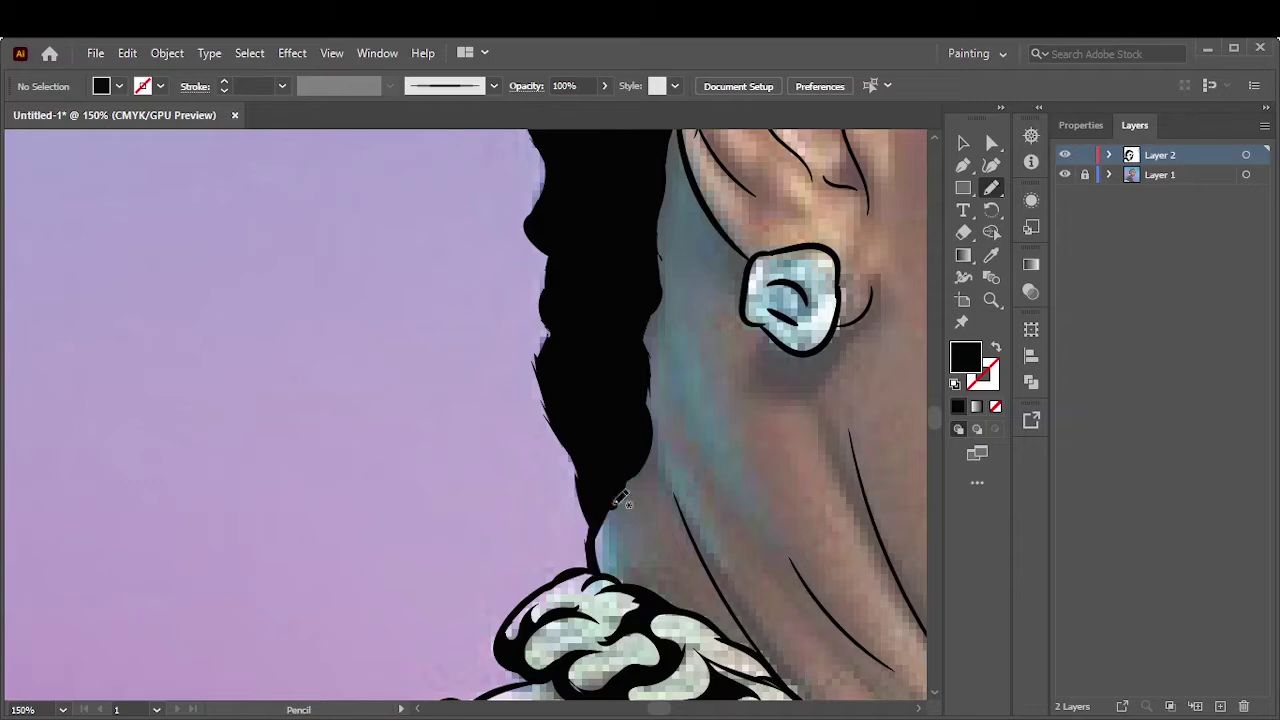
scroll(608, 500, "up", 3)
key("b")
left_click_drag(570, 353, 572, 540)
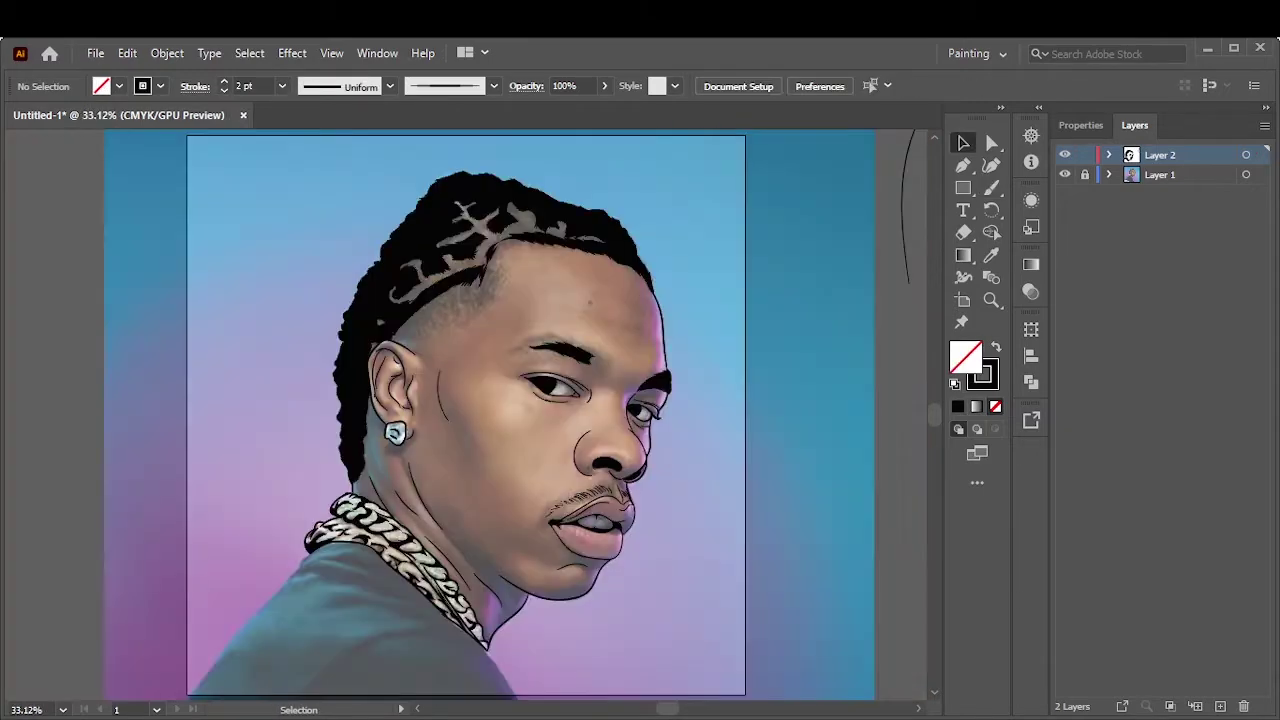
Compare the line art against the reference photo and inspect the neck line path
left_click(1065, 175)
scroll(340, 460, "up", 5)
key("a")
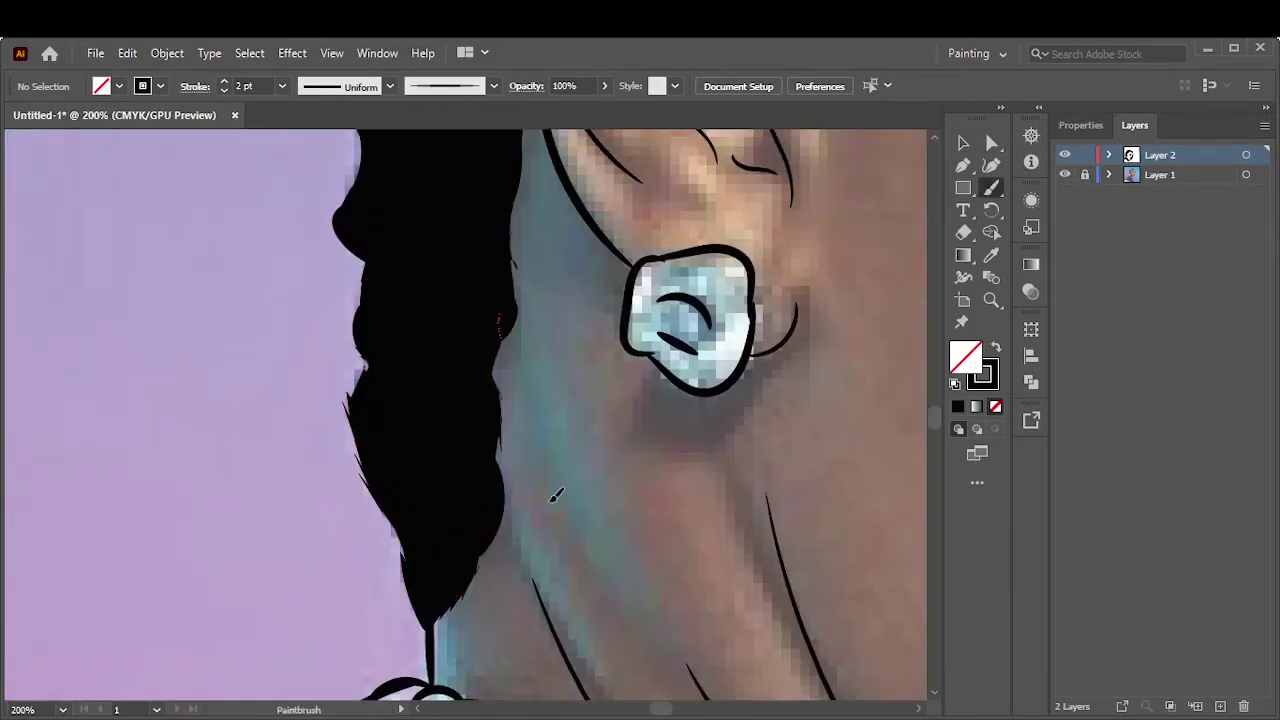
left_click(530, 450)
key("ctrl+0")
left_click(1065, 175)
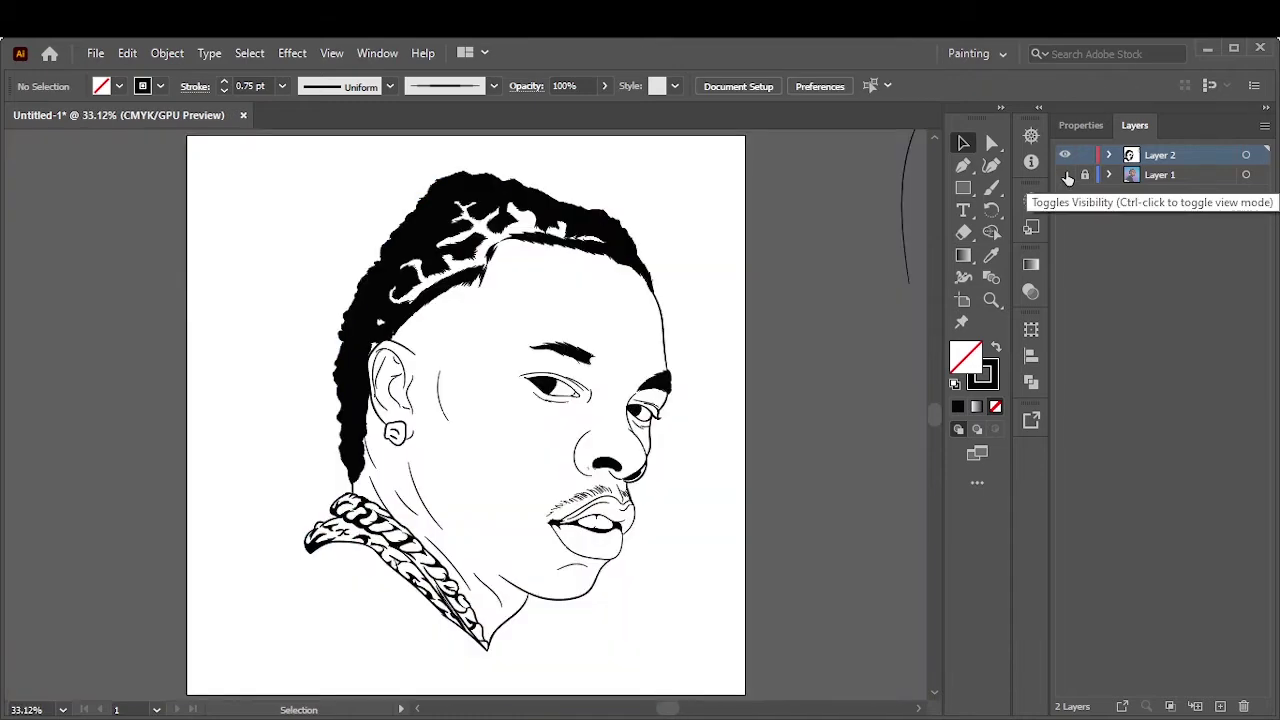
scroll(490, 576, "up", 5)
key("b")
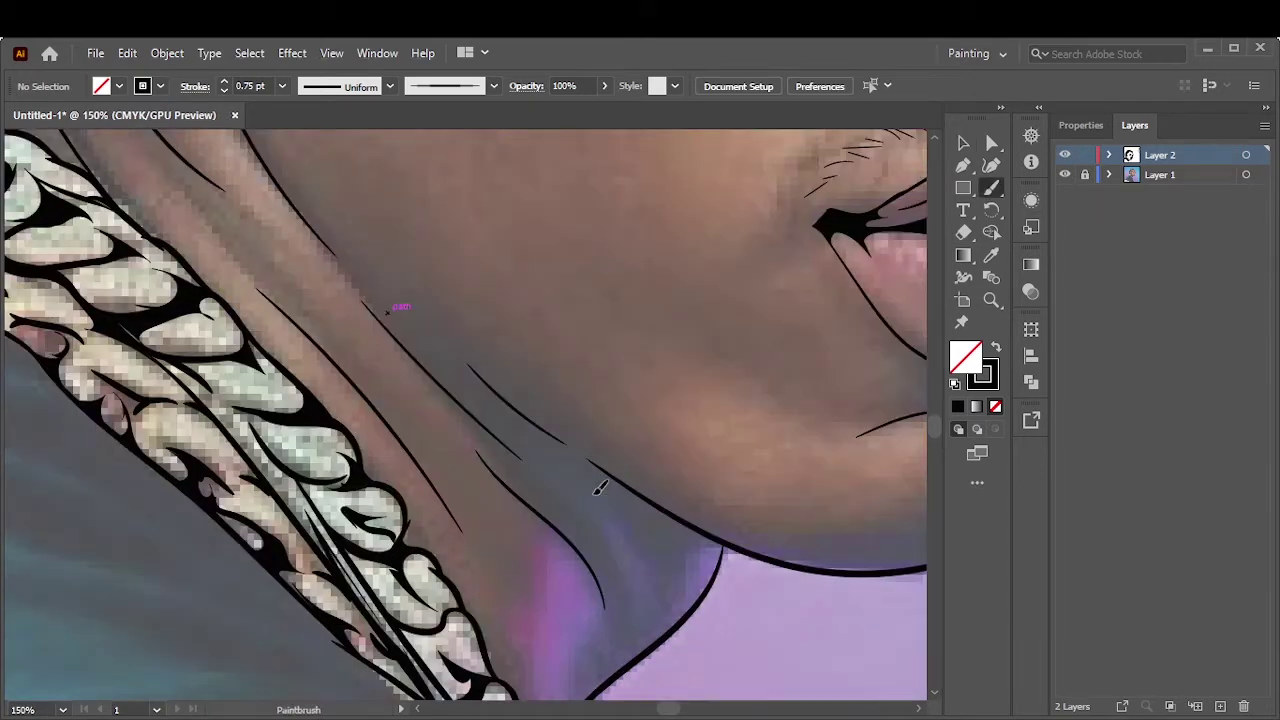
key("ctrl+0")
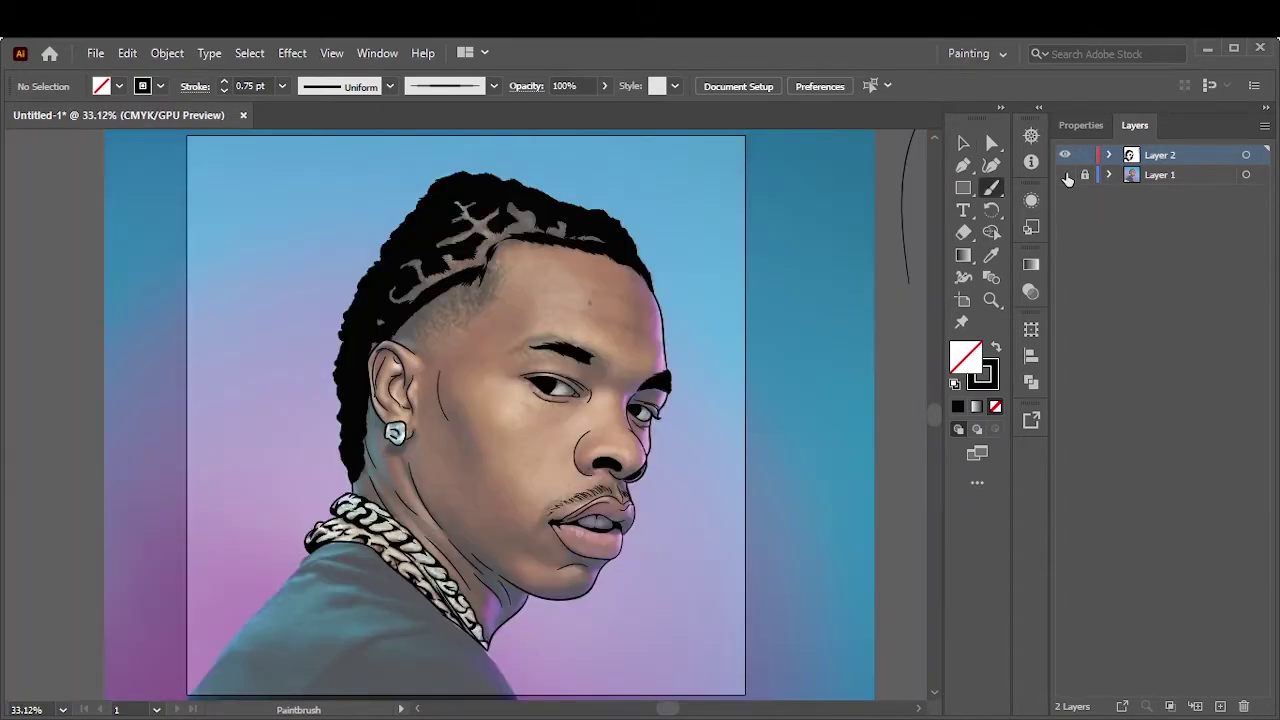
left_click(1065, 175)
left_click(1065, 175)
scroll(668, 349, "up", 3)
Draw three fine crease lines across the forehead, toggling the reference photo to check them
left_click_drag(403, 342, 483, 358)
left_click_drag(456, 292, 592, 318)
key("v")
left_click_drag(380, 270, 620, 380)
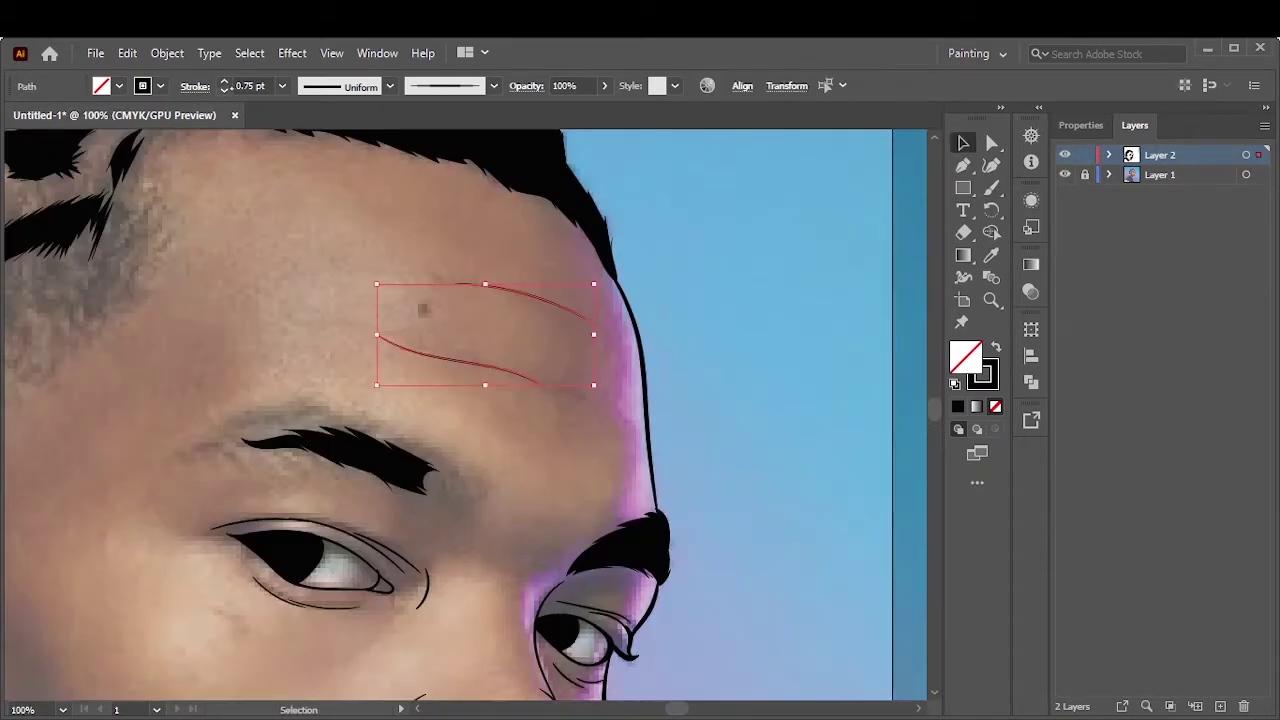
key("ctrl+0")
left_click(1065, 175)
left_click(1065, 175)
scroll(668, 440, "up", 5)
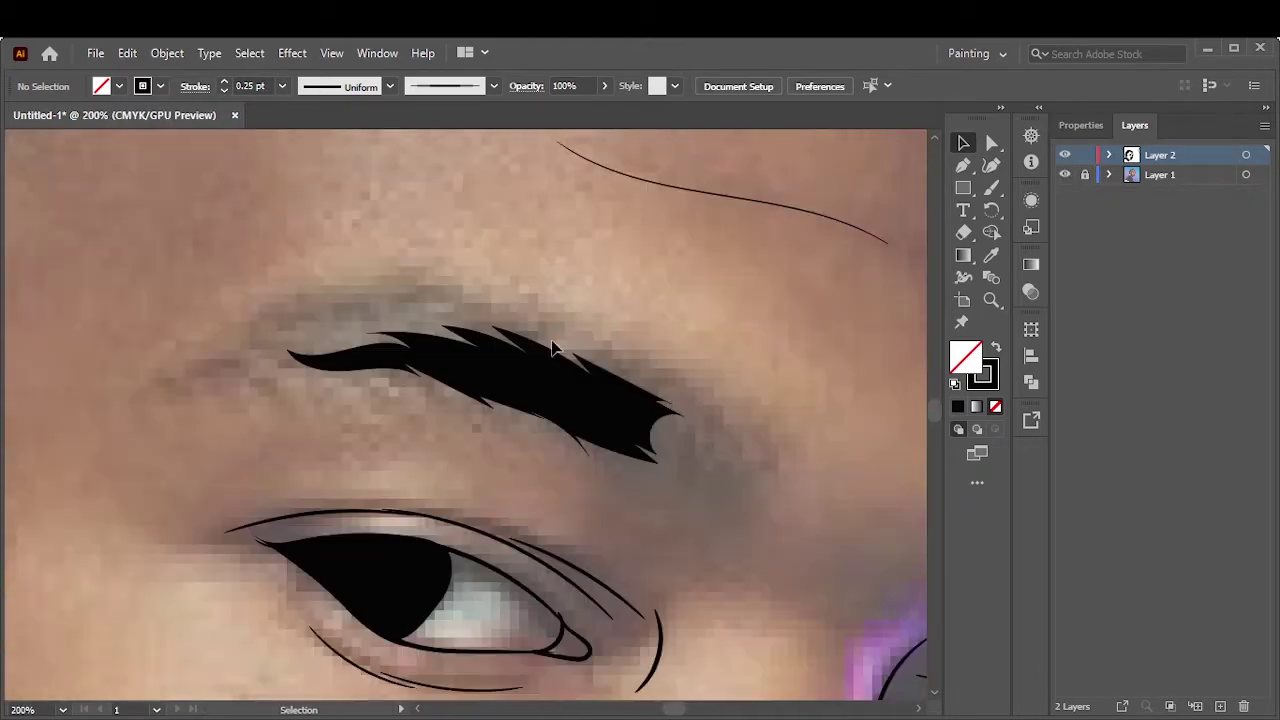
key("b")
Brush thin hair strokes over the eyebrow tail and along its upper edge
mouse_move(719, 424)
left_mouse_down()
mouse_move(710, 484)
mouse_move(712, 468)
left_mouse_up()
mouse_move(680, 395)
left_mouse_down()
mouse_move(672, 460)
mouse_move(650, 455)
mouse_move(680, 462)
left_mouse_up()
left_click_drag(562, 334, 580, 368)
left_click_drag(490, 355, 555, 326)
left_click_drag(362, 350, 444, 320)
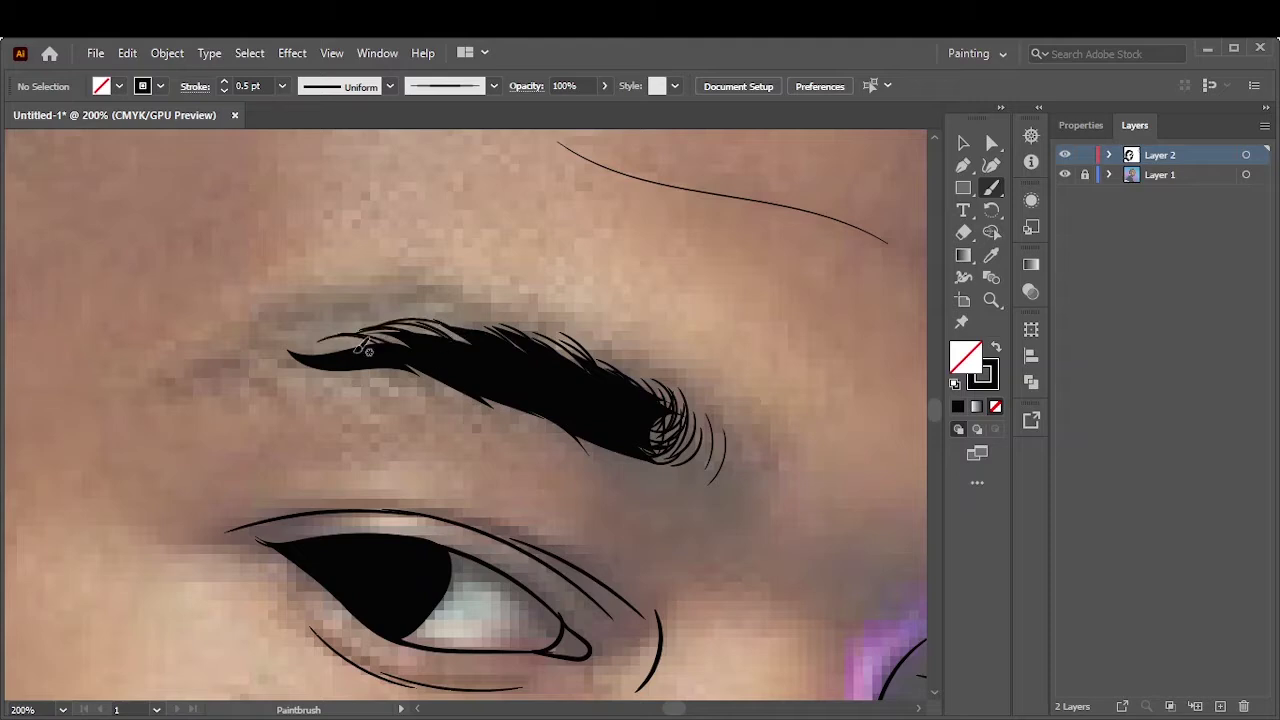
mouse_move(292, 358)
left_mouse_down()
mouse_move(386, 328)
mouse_move(350, 344)
left_mouse_up()
left_click_drag(488, 406, 566, 430)
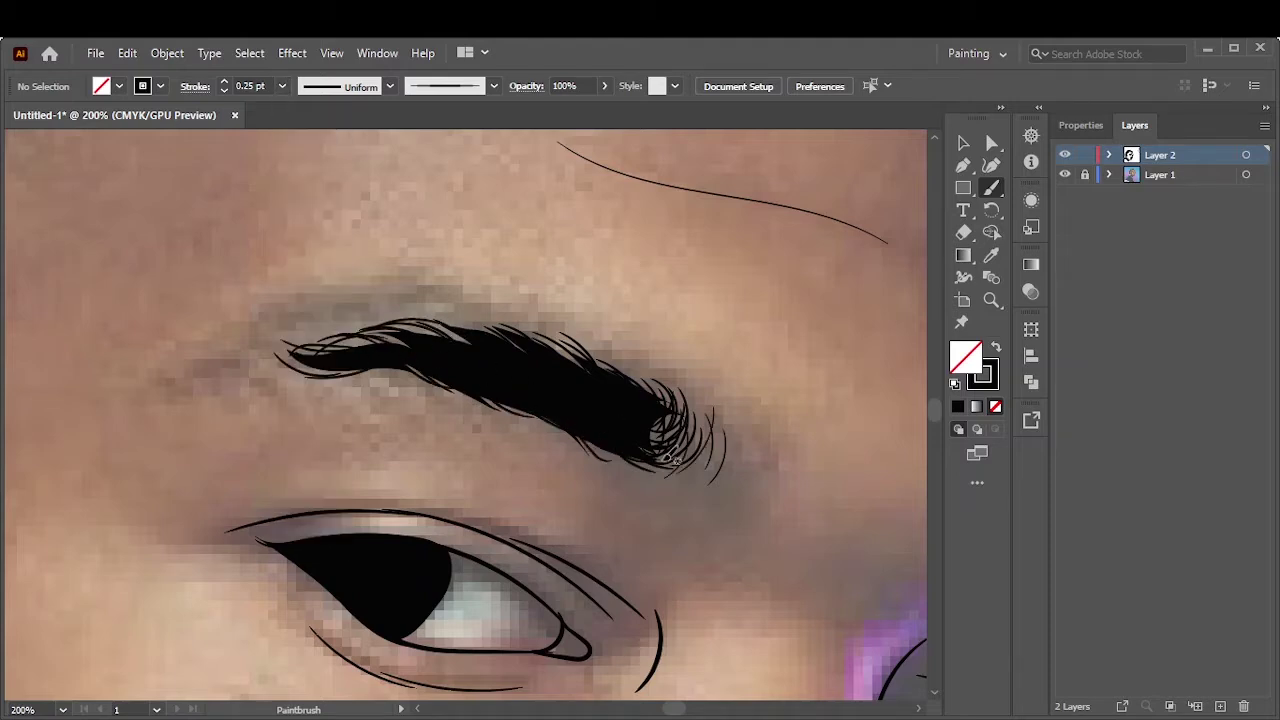
Continue wispy eyebrow hairs toward the inner end and along the lower edge
left_click_drag(670, 398, 604, 358)
left_click_drag(574, 362, 462, 306)
left_click_drag(488, 326, 334, 306)
left_click_drag(352, 330, 285, 353)
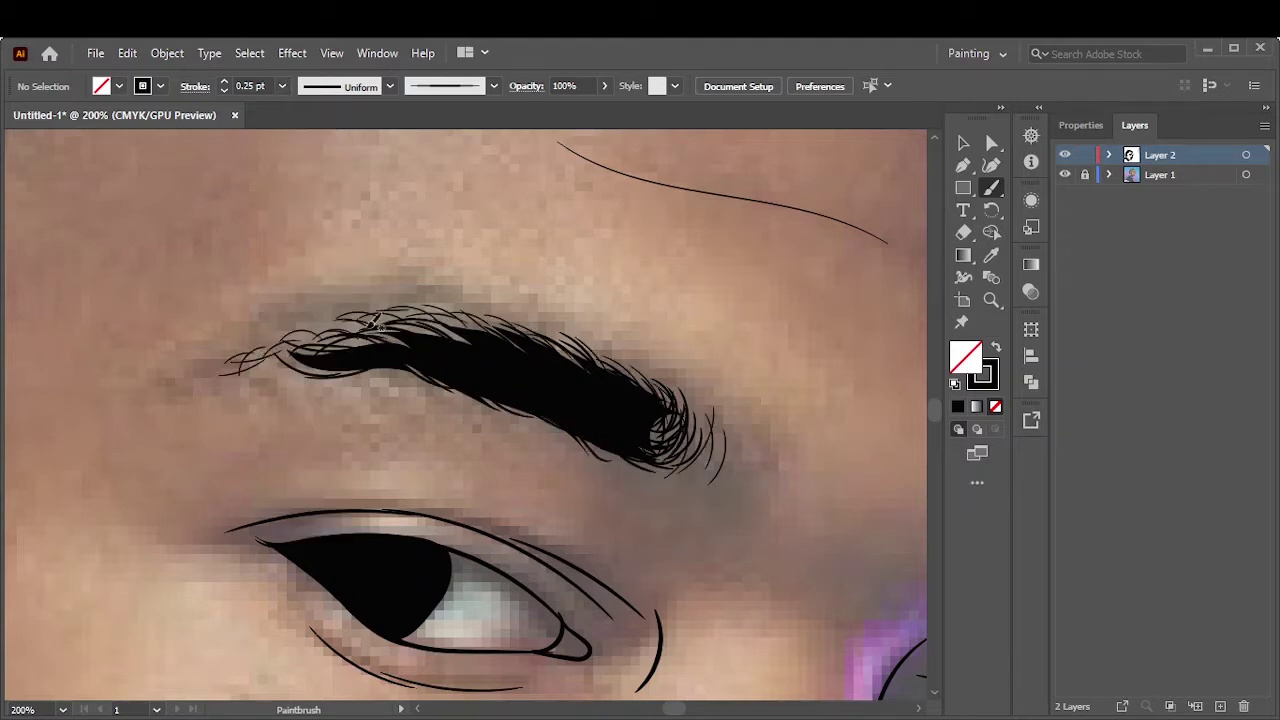
left_click_drag(386, 320, 222, 352)
left_click_drag(324, 364, 258, 378)
left_click_drag(436, 390, 370, 372)
Add thin hair strokes at the eyebrow tip and along its top
key("ctrl+0")
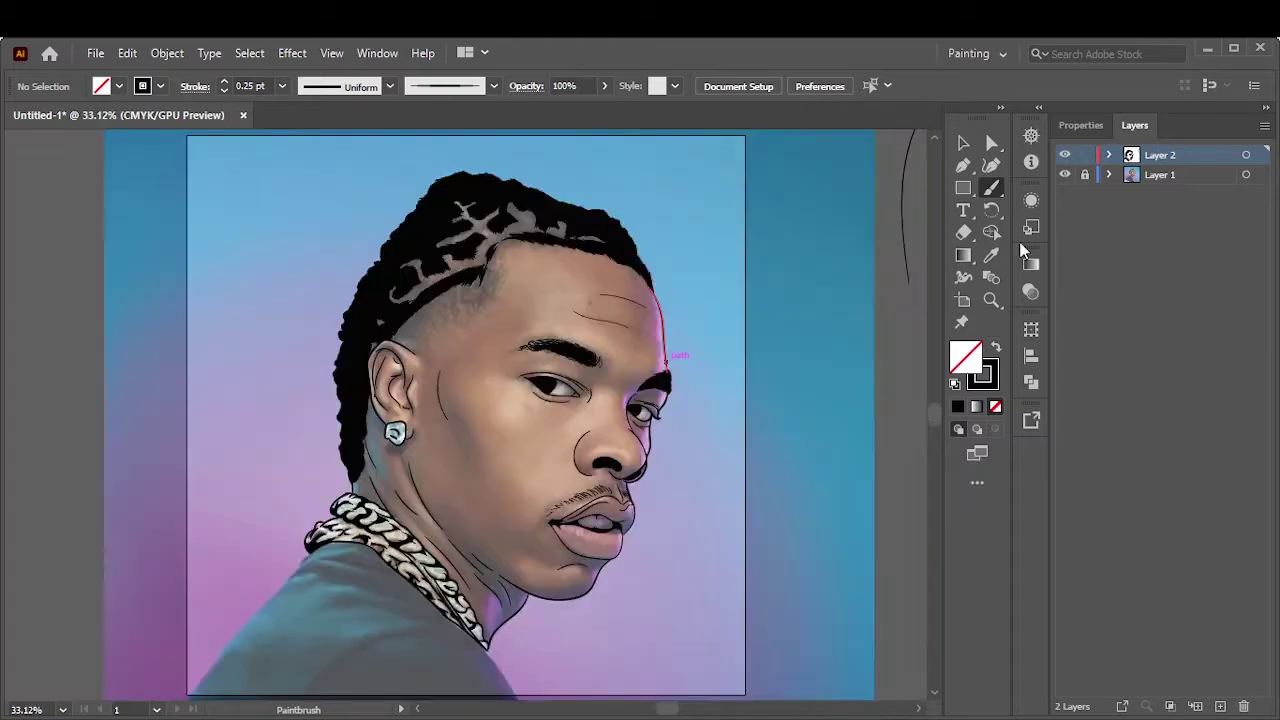
scroll(505, 338, "up", 7)
left_click_drag(543, 425, 620, 405)
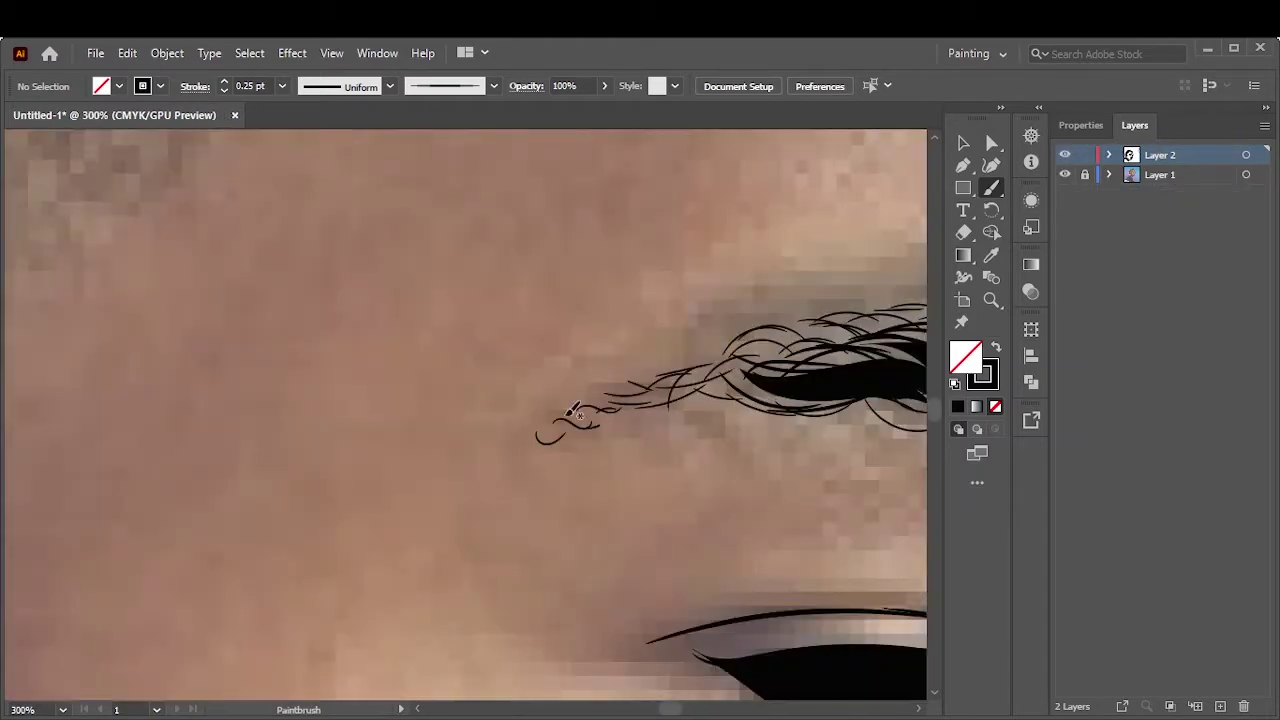
key("ctrl+0")
scroll(490, 370, "up", 6)
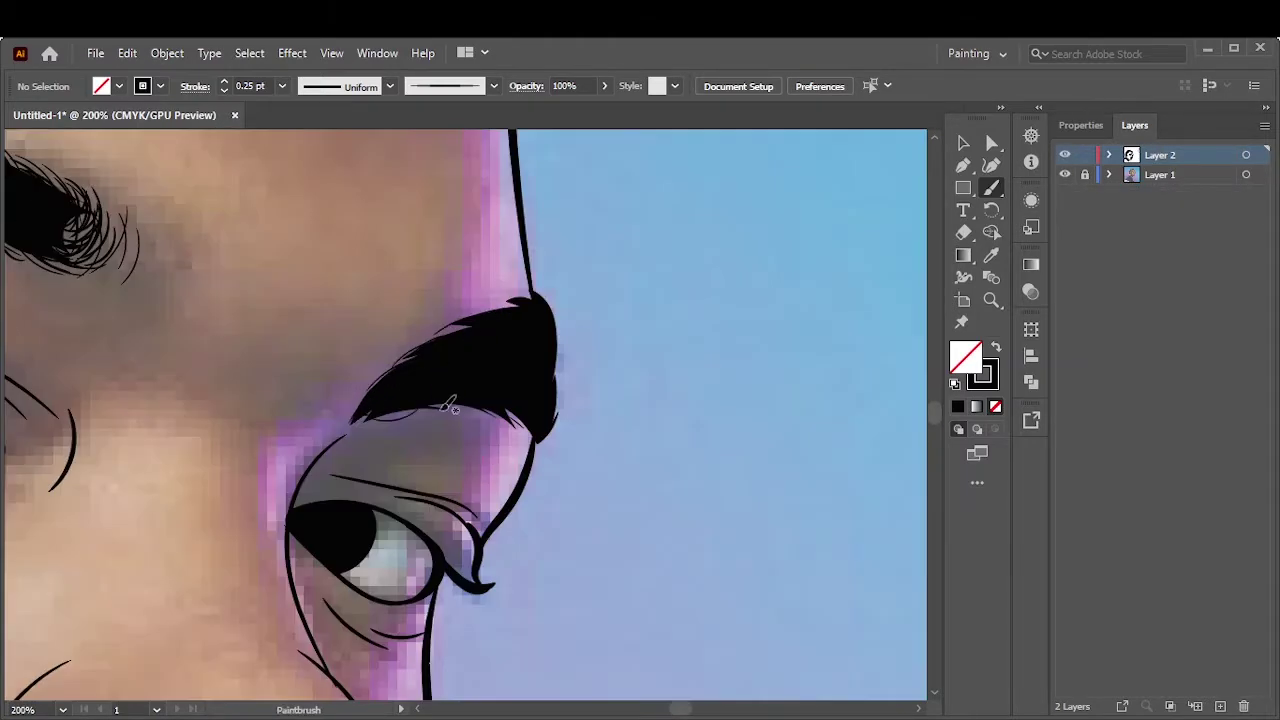
left_click_drag(538, 313, 441, 332)
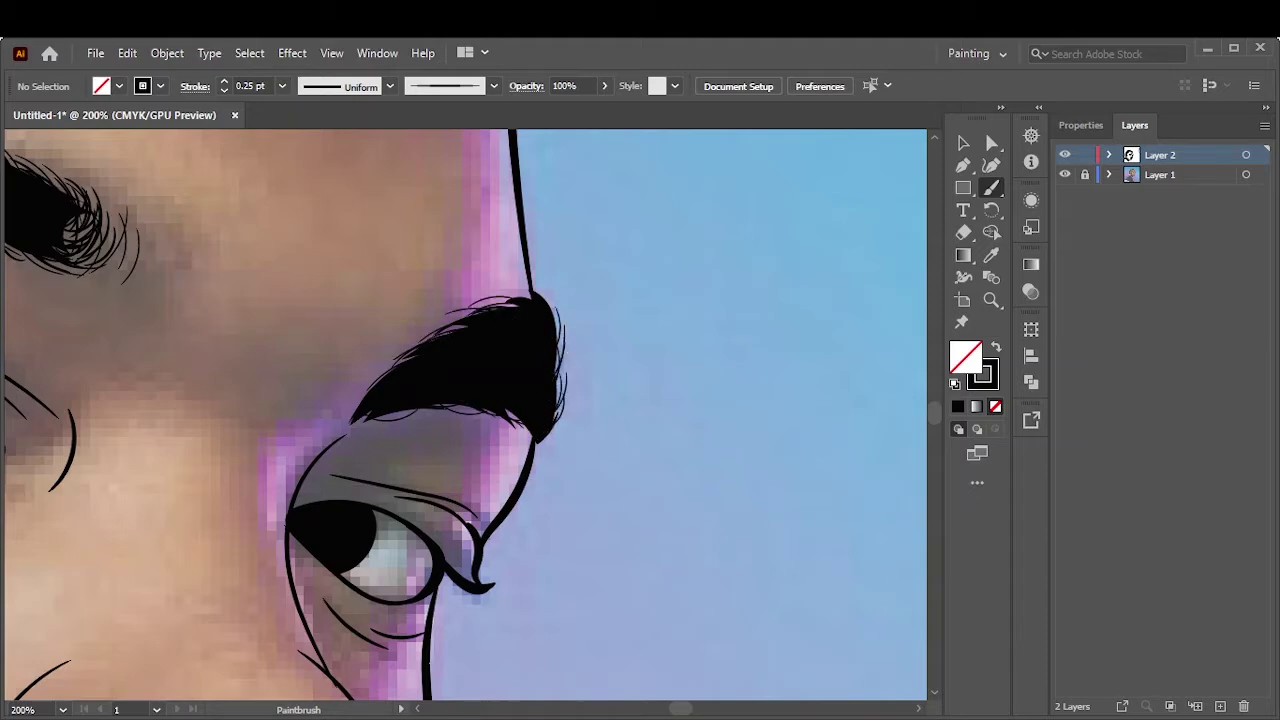
Pan and zoom around the eyebrow, hiding the reference photo to check the strokes
key("ctrl+0")
left_click(1064, 175)
scroll(814, 474, "up", 5)
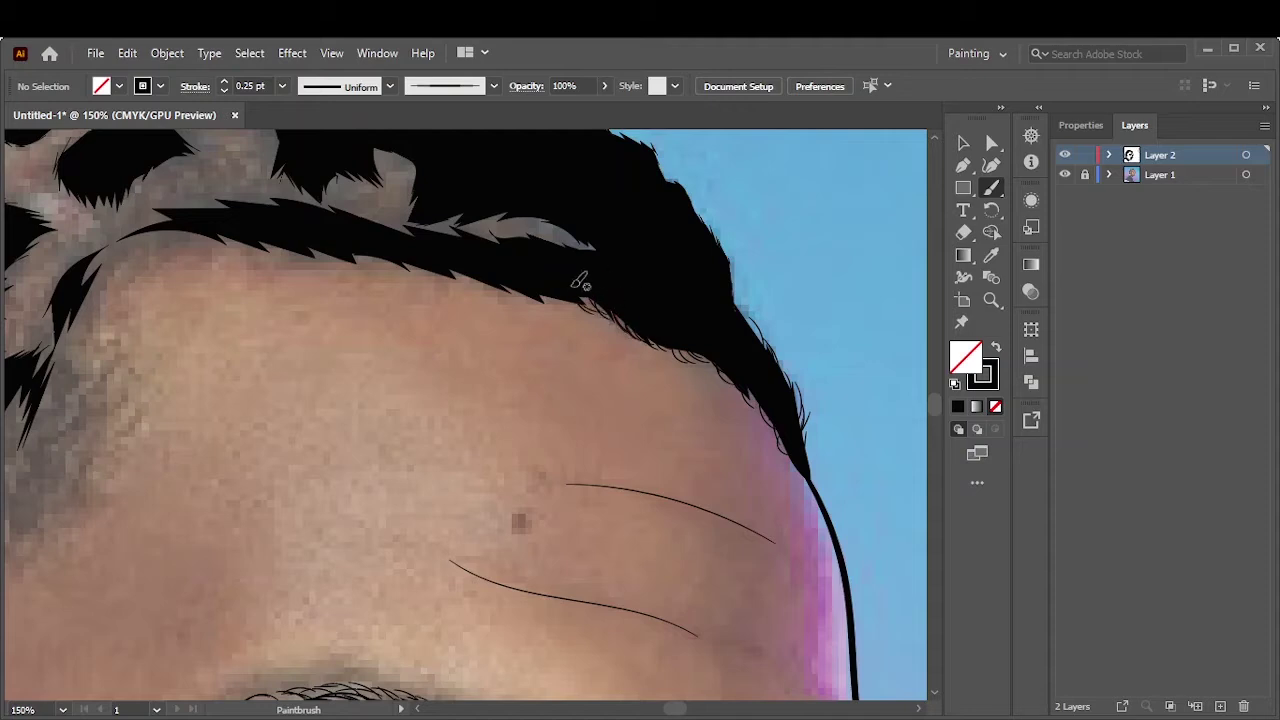
scroll(613, 265, "left", 3)
scroll(613, 265, "up", 1)
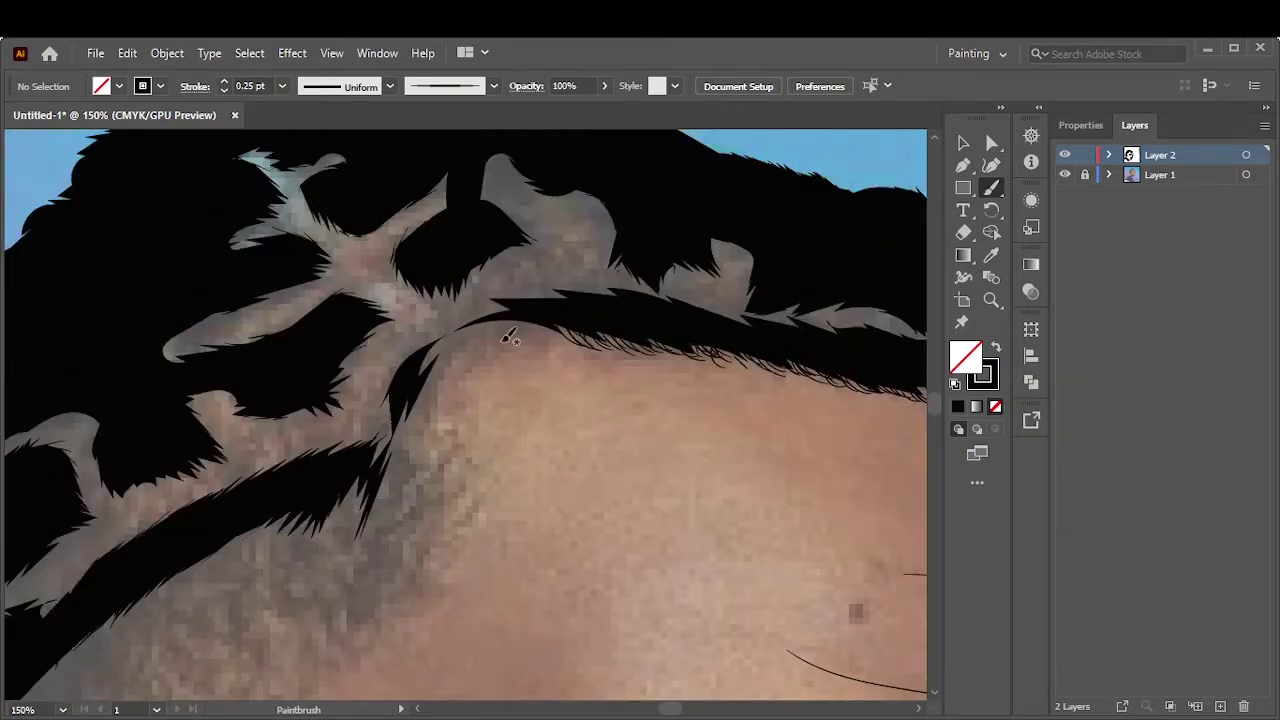
key("ctrl+0")
left_click(1064, 175)
scroll(650, 320, "up", 5)
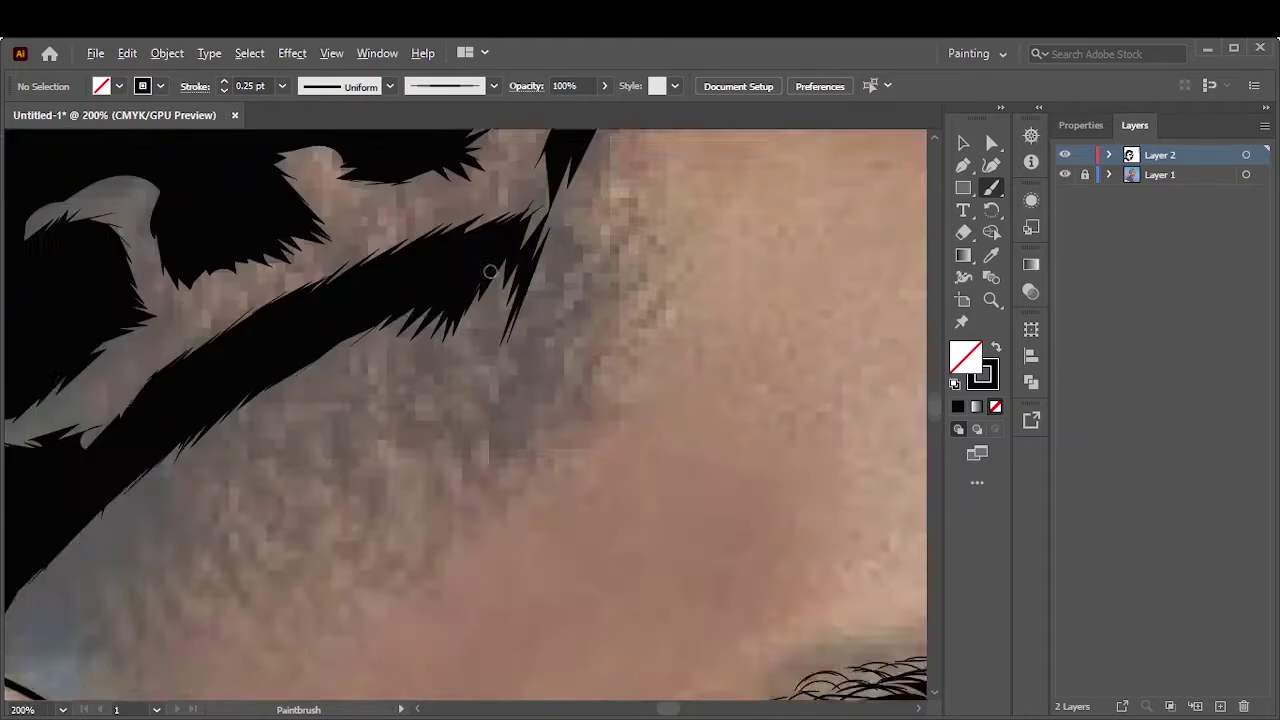
Paint fine strokes along the forehead hairline and curly strands at the temple
left_click_drag(636, 330, 604, 386)
left_click_drag(670, 302, 622, 298)
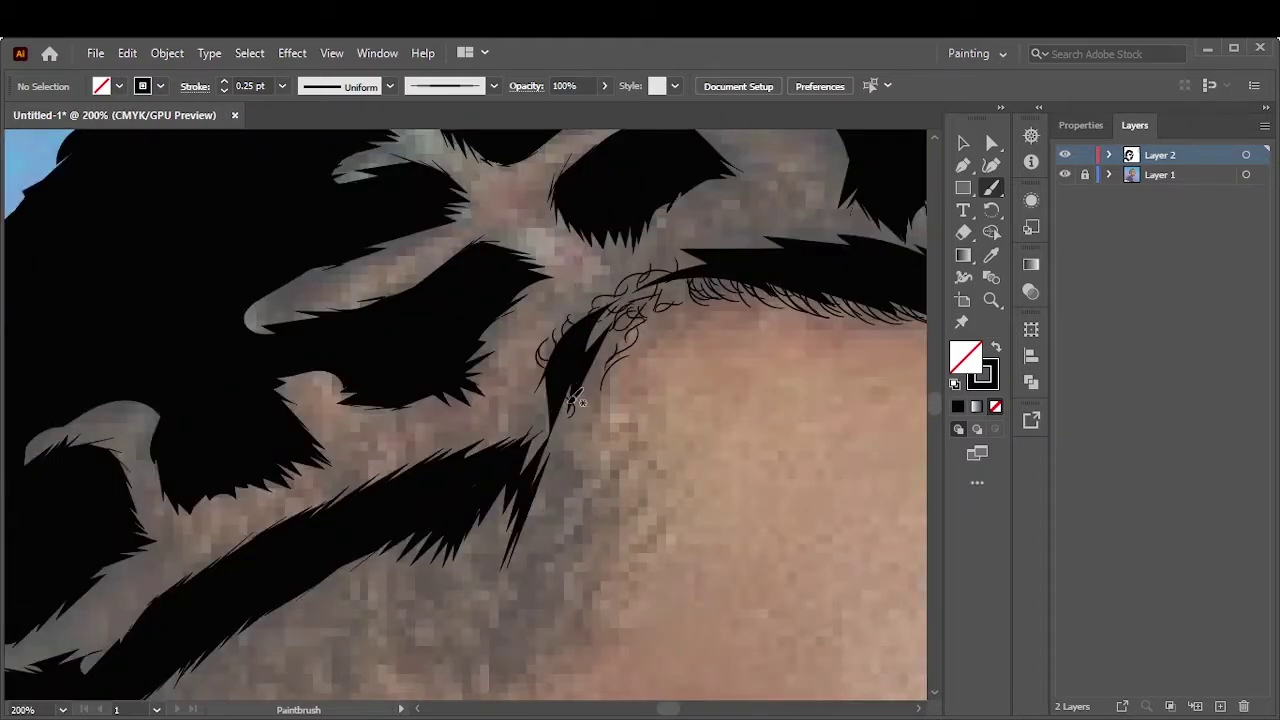
left_click_drag(548, 405, 560, 380)
left_click_drag(605, 322, 660, 303)
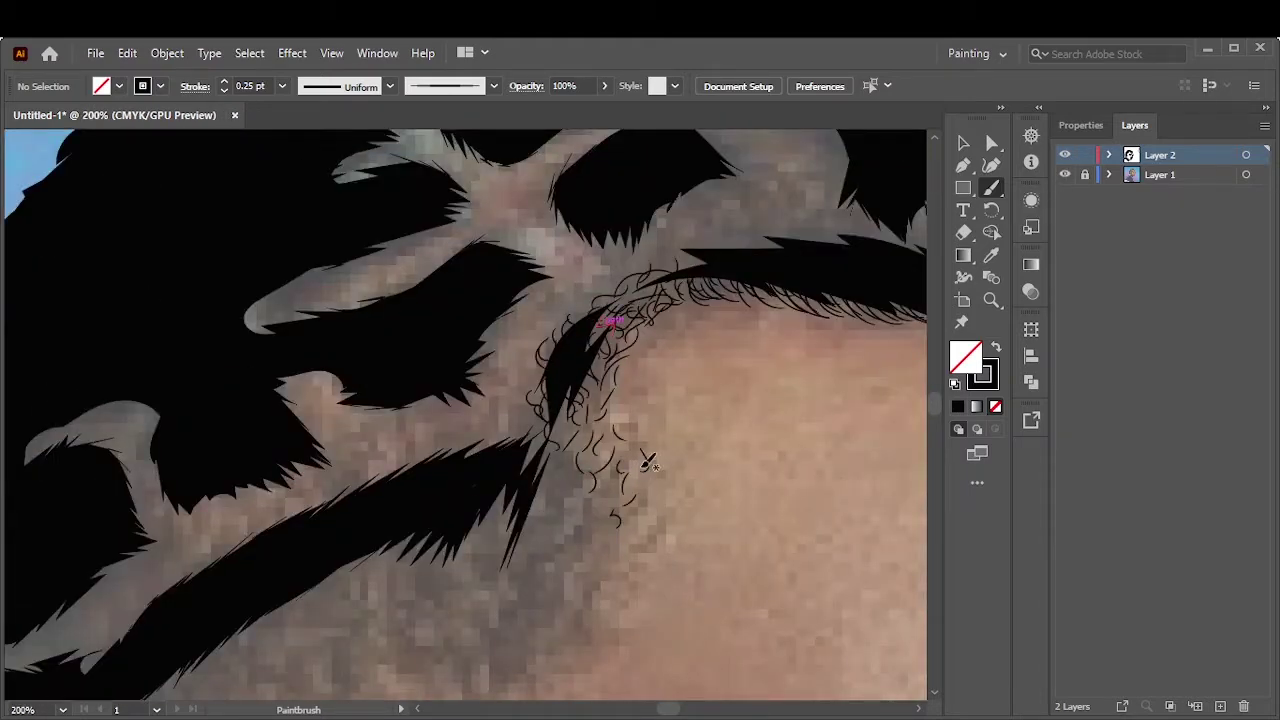
key("ctrl+minus")
Switch to a 0.5 pt stroke and paint curly strands along the hair band's lower edge
left_click(282, 86)
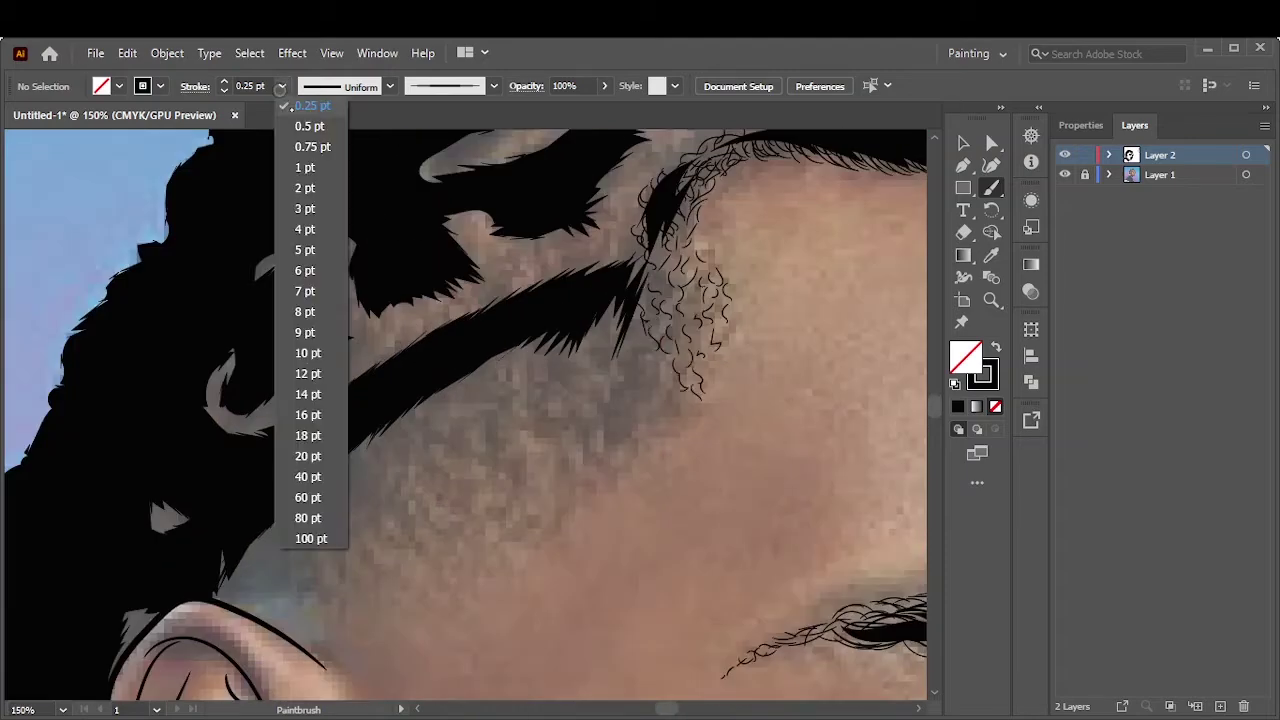
left_click(306, 123)
left_click_drag(496, 358, 549, 336)
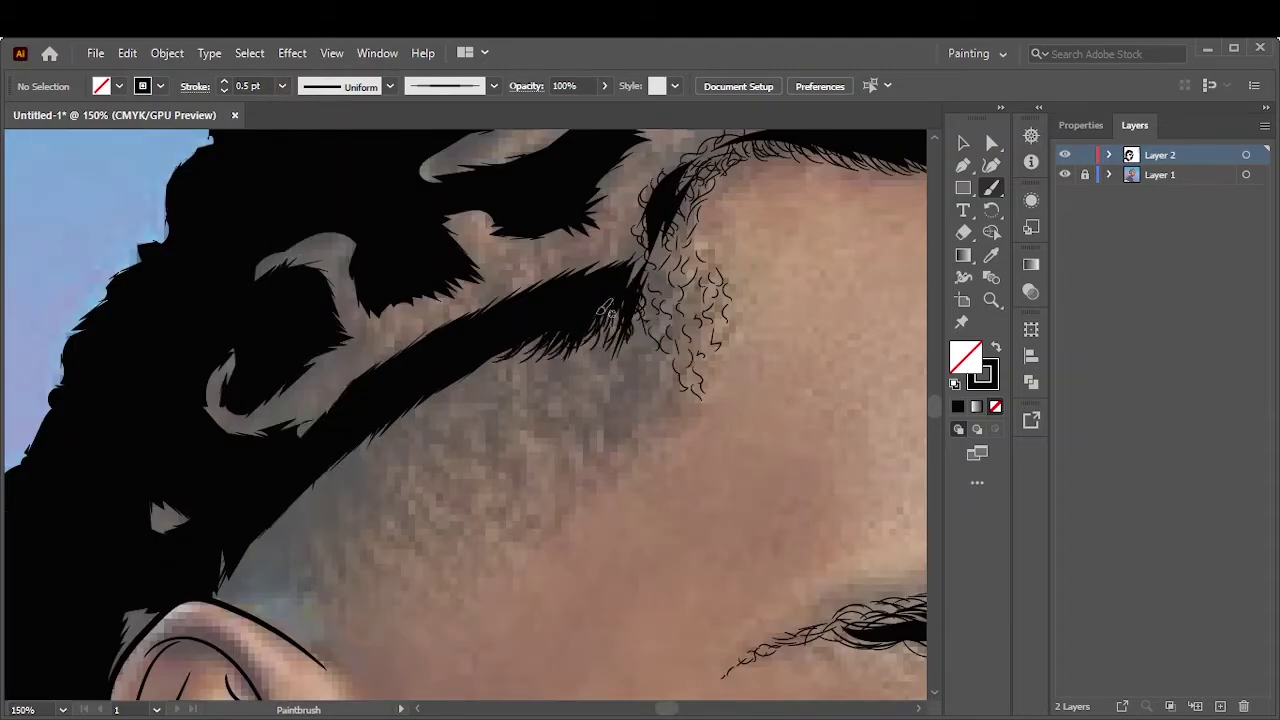
left_click_drag(451, 368, 567, 340)
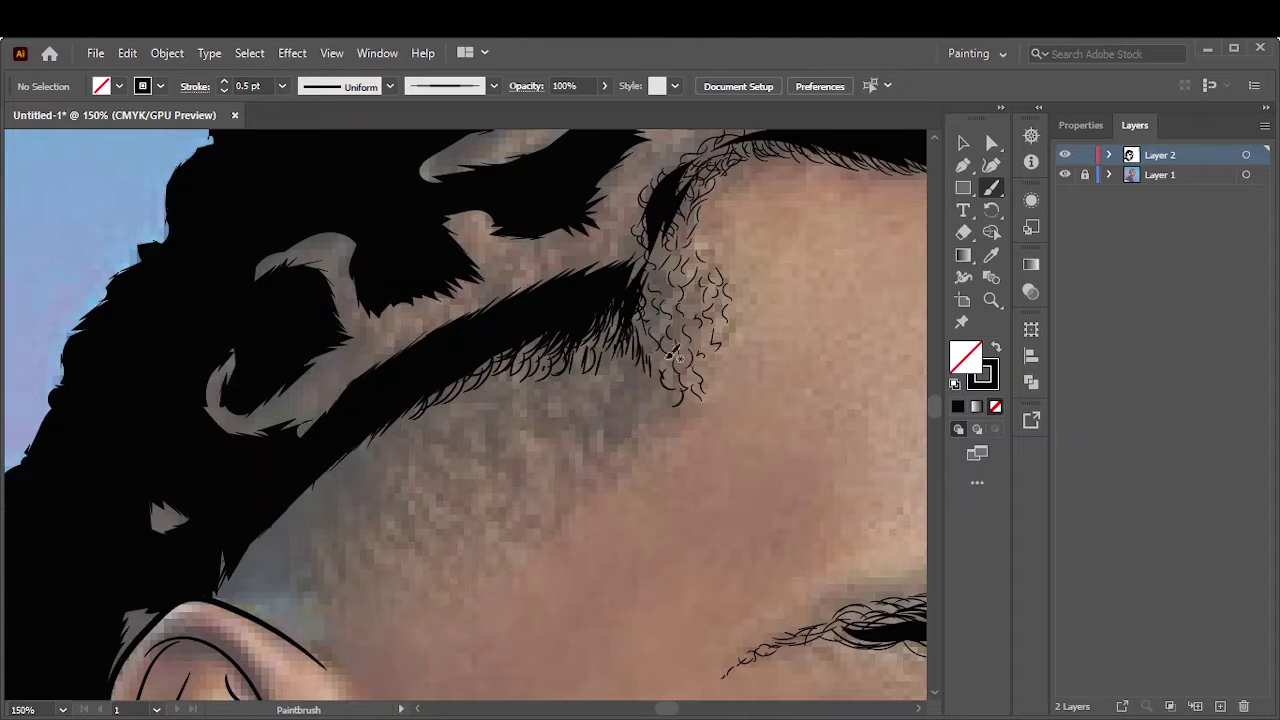
mouse_move(334, 481)
left_mouse_down()
mouse_move(250, 560)
mouse_move(280, 575)
mouse_move(420, 420)
mouse_move(620, 368)
mouse_move(622, 410)
mouse_move(638, 408)
mouse_move(556, 421)
left_mouse_up()
Return to 0.25 pt and brush curly hair strokes across the shaved side
left_click(282, 86)
left_click(300, 110)
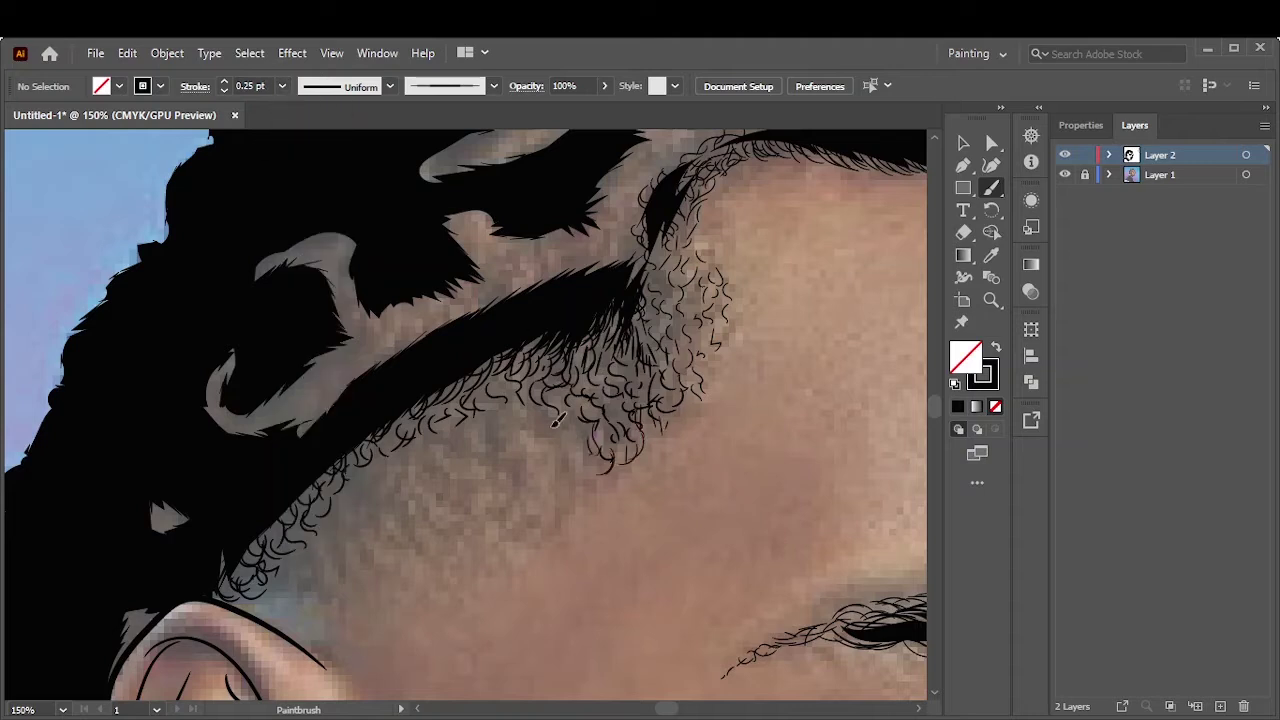
left_click_drag(410, 448, 308, 545)
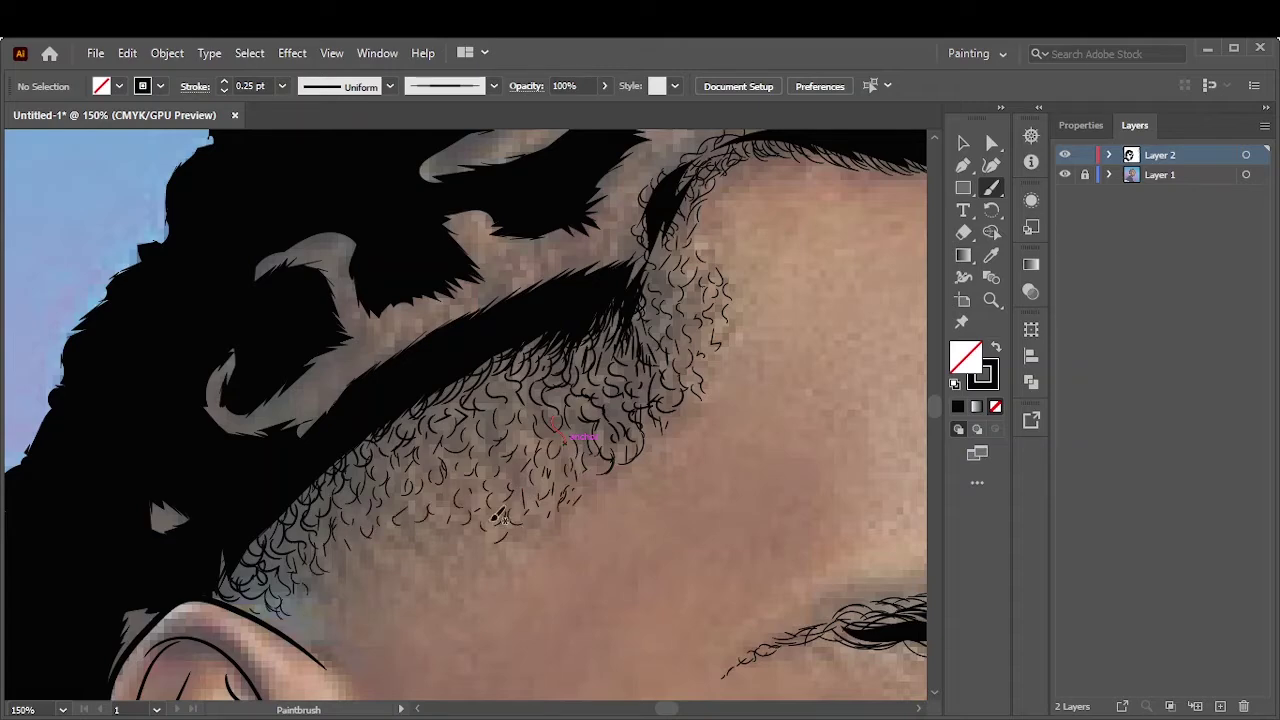
scroll(469, 521, "down", 5)
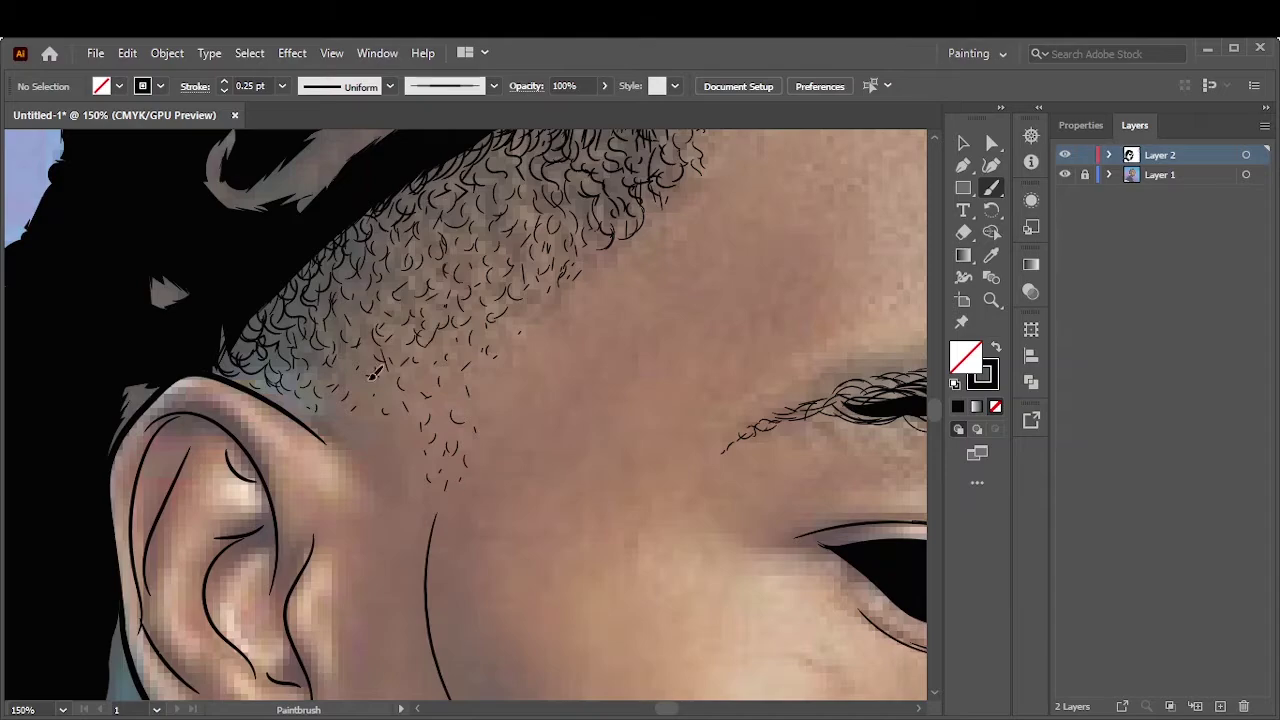
key("ctrl+0")
left_click(1065, 175)
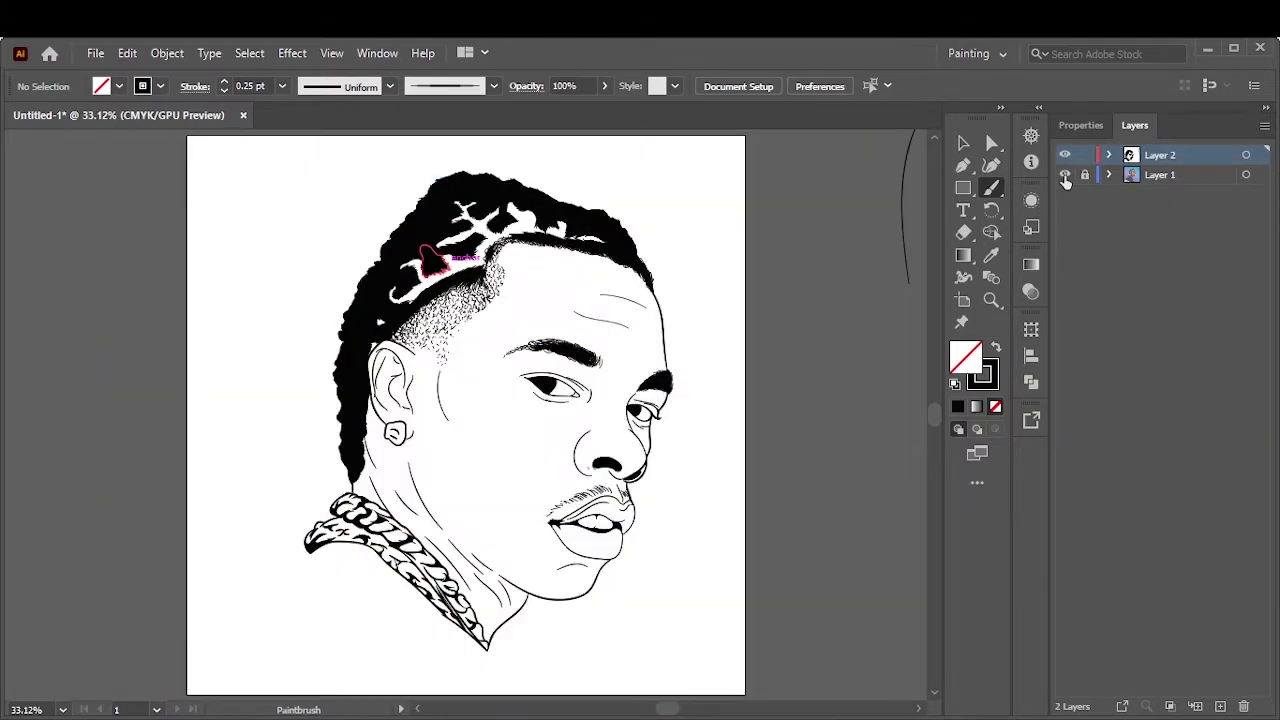
left_click(1065, 175)
scroll(420, 270, "up", 6)
left_click(1065, 175)
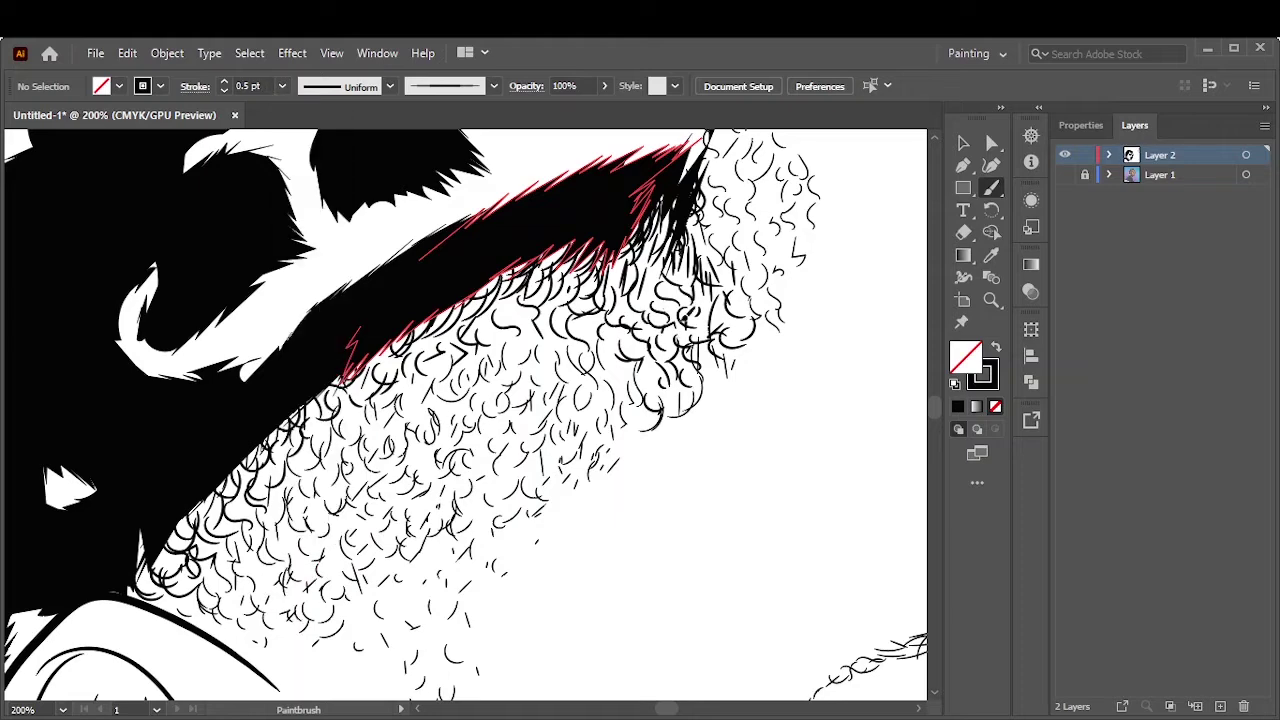
key("ctrl+0")
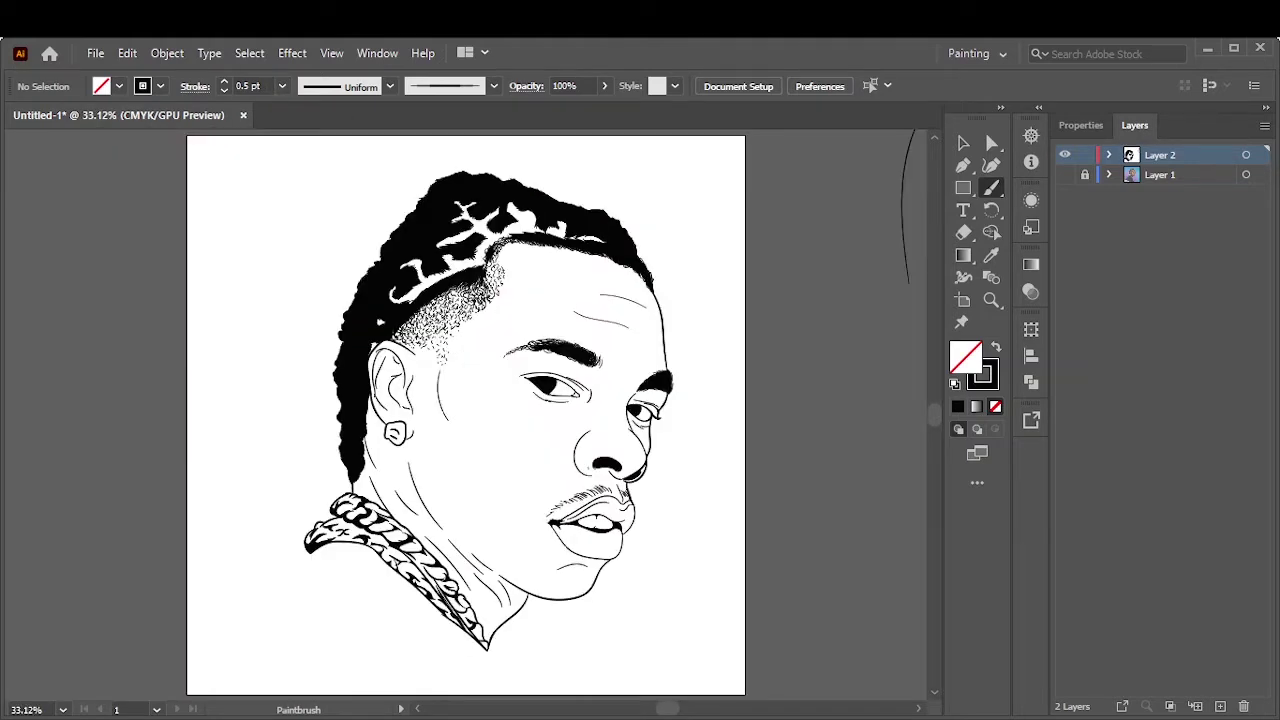
scroll(414, 300, "up", 3)
scroll(414, 300, "up", 2)
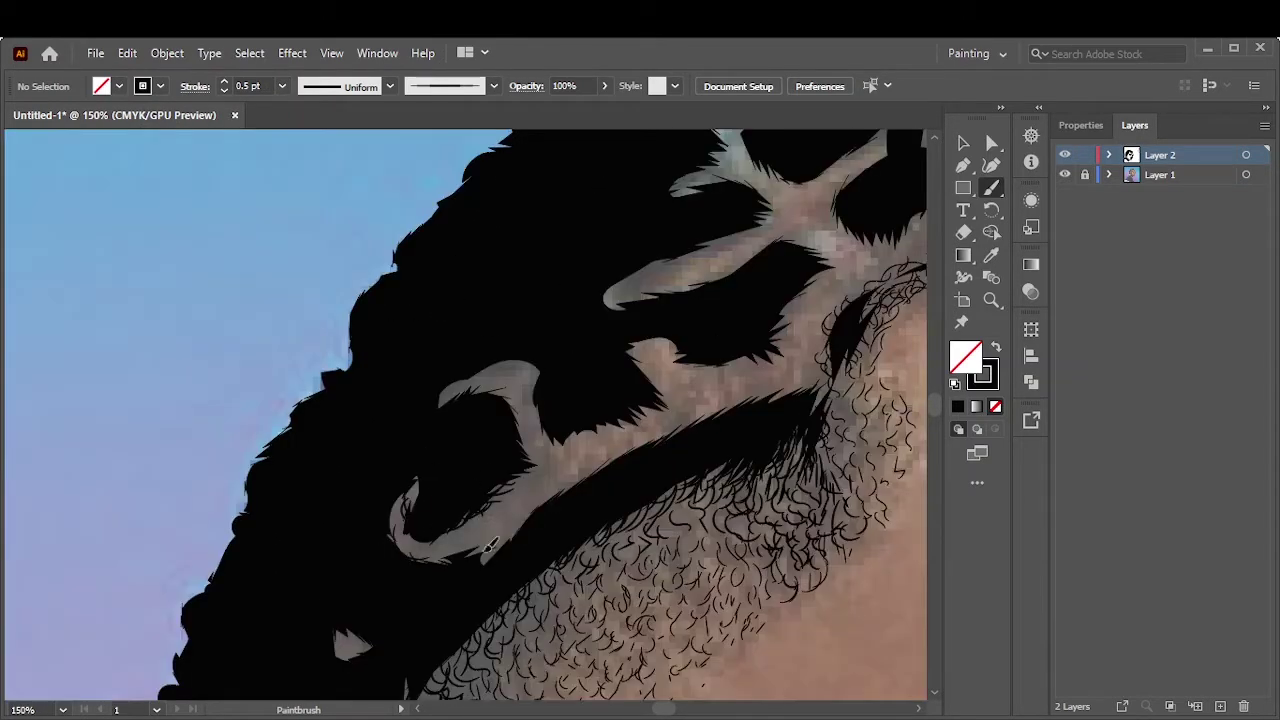
Fringe the hair band, curled shape and finger-like hair shapes with wispy strokes
left_click_drag(490, 546, 518, 496)
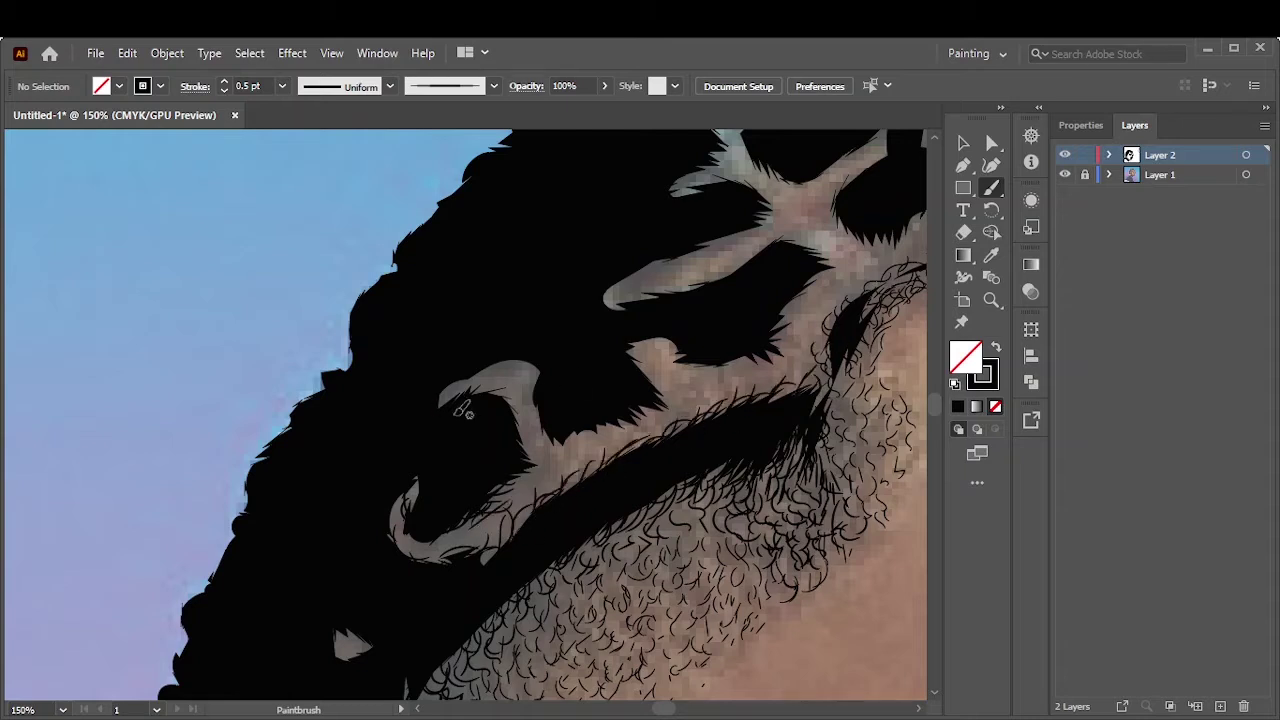
left_click_drag(440, 397, 520, 425)
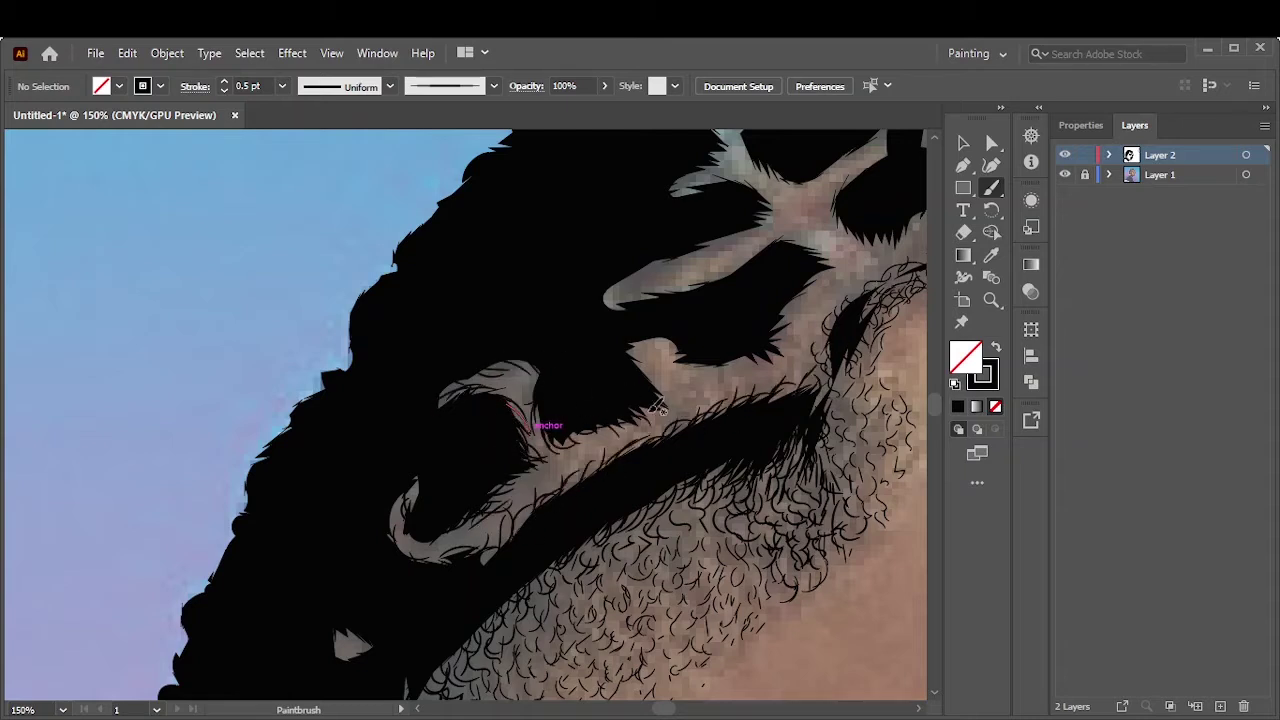
left_click_drag(648, 352, 724, 352)
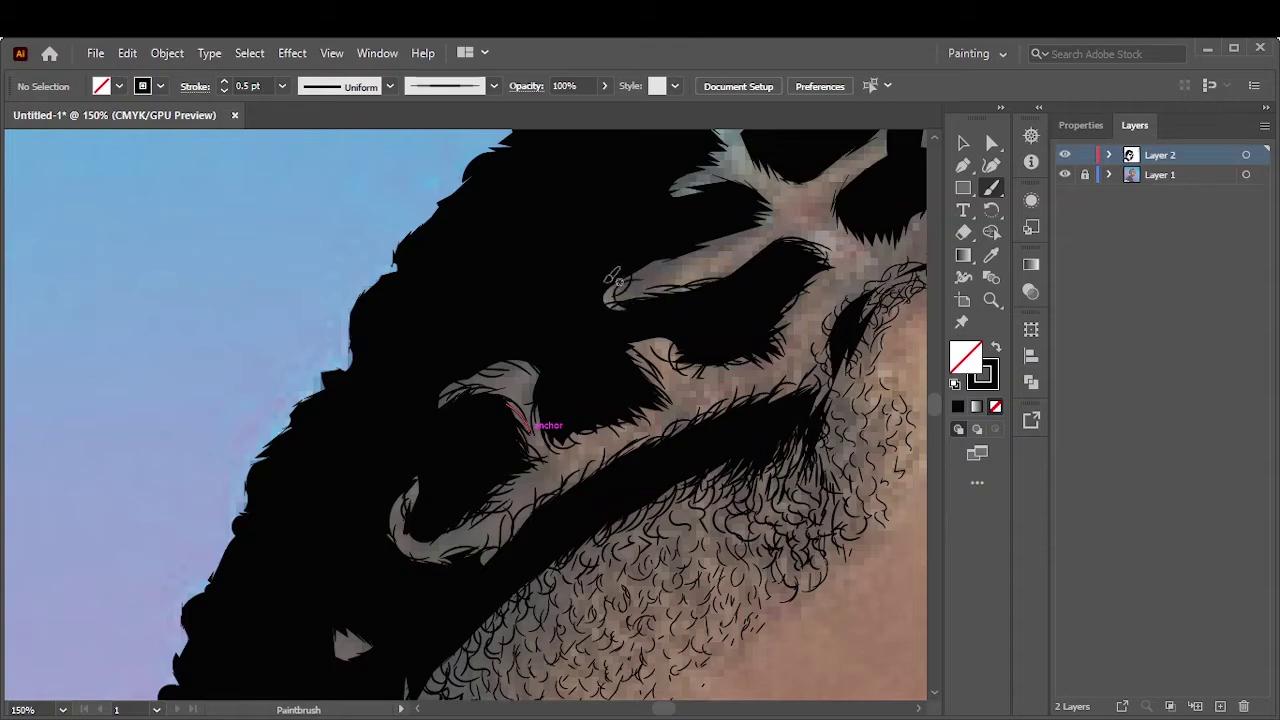
left_click_drag(828, 243, 640, 285)
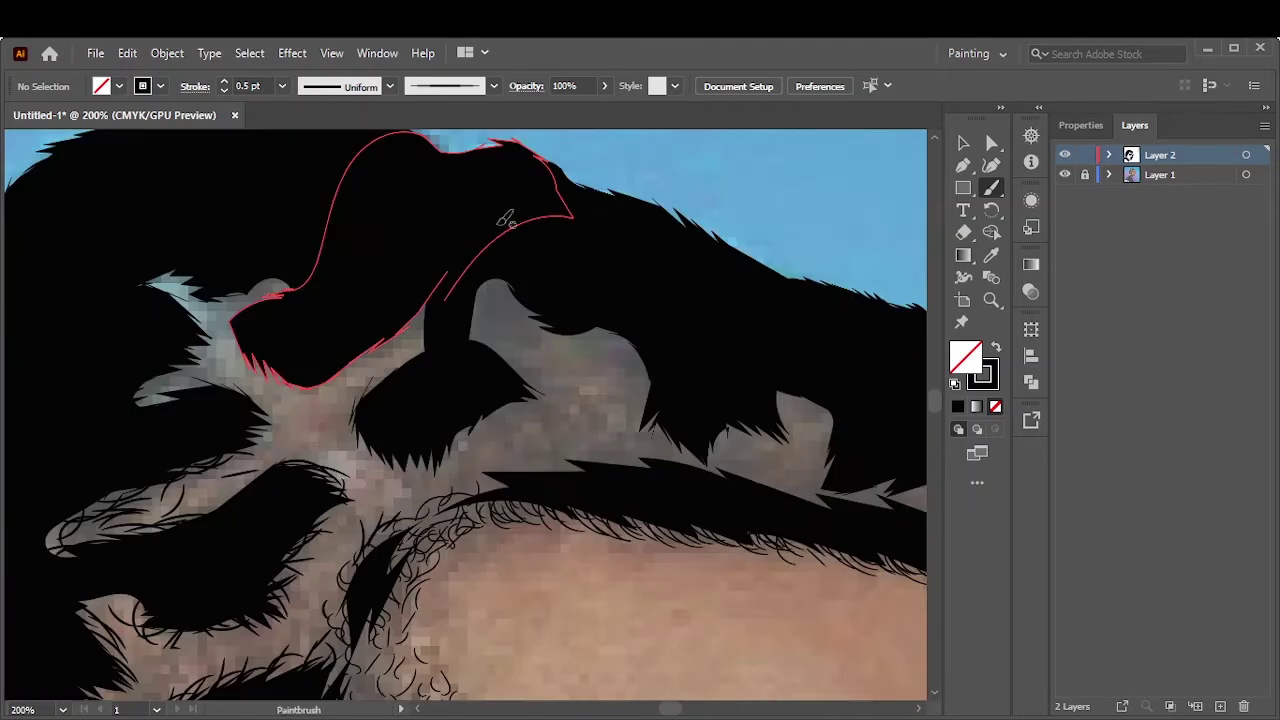
left_click_drag(135, 398, 220, 360)
mouse_move(155, 278)
left_mouse_down()
mouse_move(258, 286)
mouse_move(235, 312)
left_mouse_up()
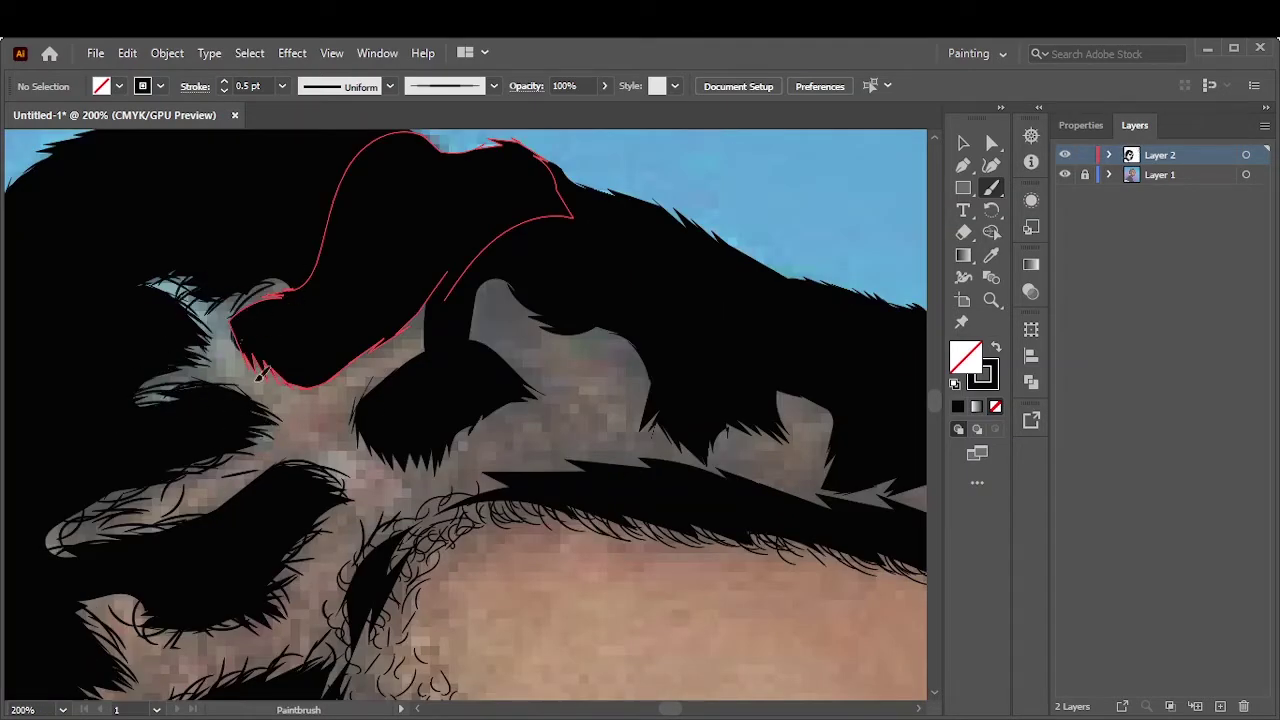
left_click_drag(305, 357, 245, 392)
Add hairy strokes along the central hair shape and the lower hair edge
key("v")
key("b")
left_click_drag(340, 385, 420, 315)
mouse_move(365, 480)
left_mouse_down()
mouse_move(470, 445)
mouse_move(530, 405)
left_mouse_up()
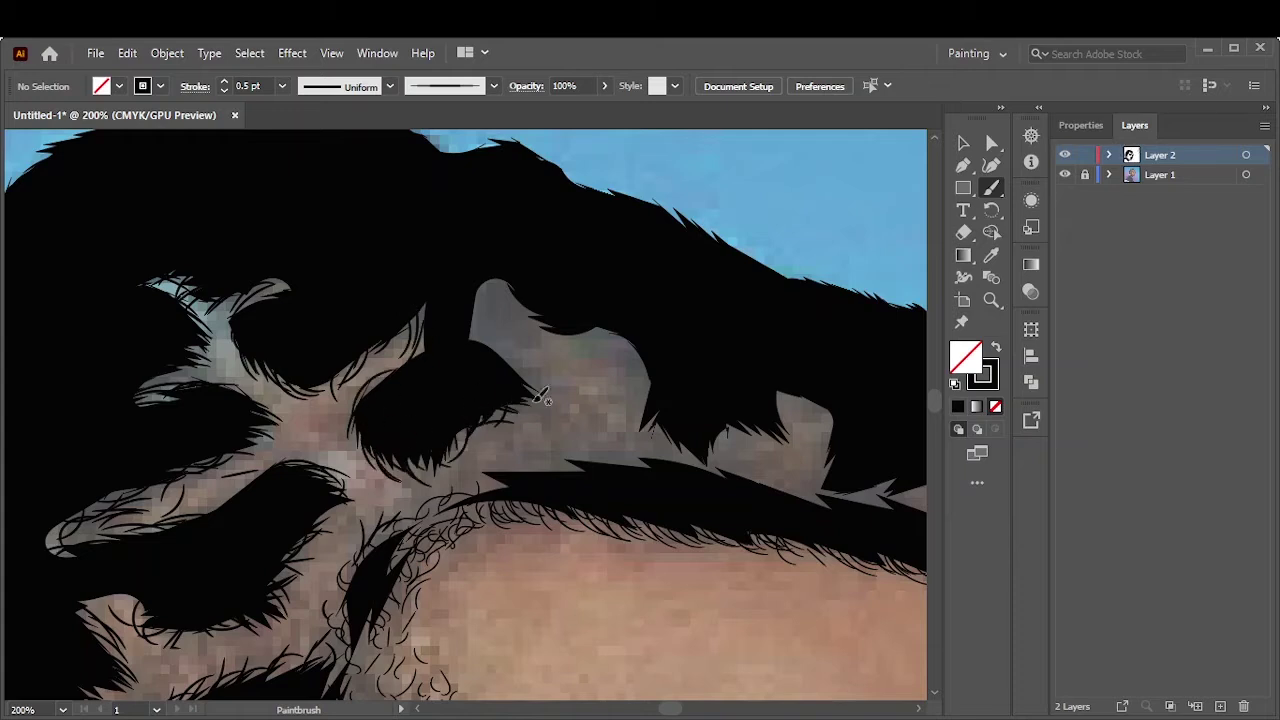
mouse_move(470, 370)
left_mouse_down()
mouse_move(562, 310)
mouse_move(600, 340)
mouse_move(645, 430)
mouse_move(795, 400)
mouse_move(658, 462)
mouse_move(240, 470)
left_mouse_up()
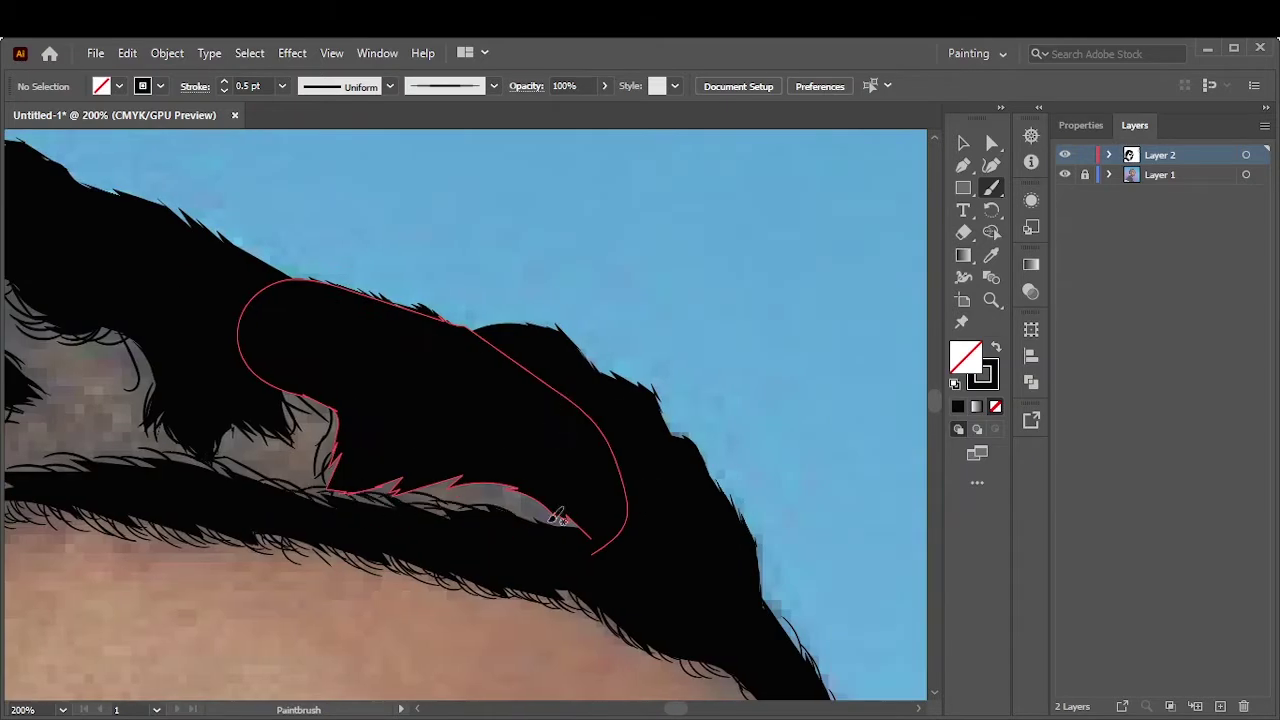
left_click_drag(243, 290, 578, 522)
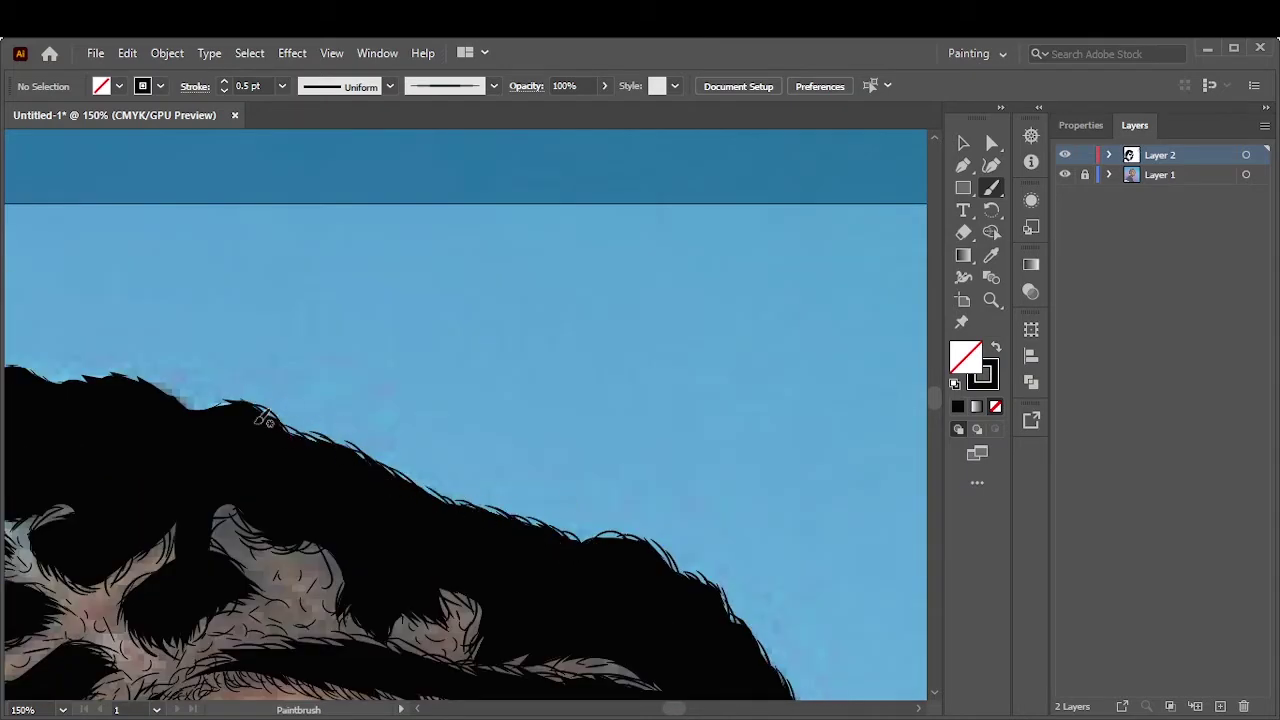
Add wisps along the upper-left outline, behind the ear, and down to the neck
left_click_drag(203, 437, 686, 390)
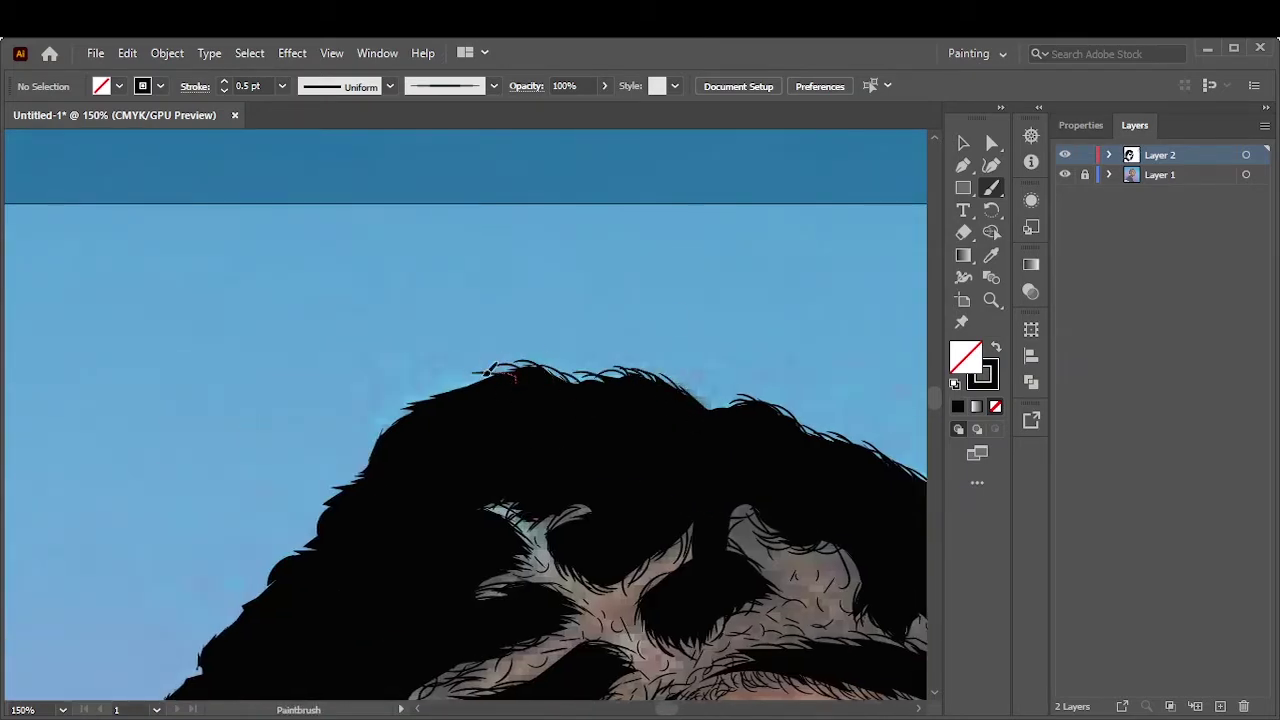
left_click_drag(436, 392, 372, 440)
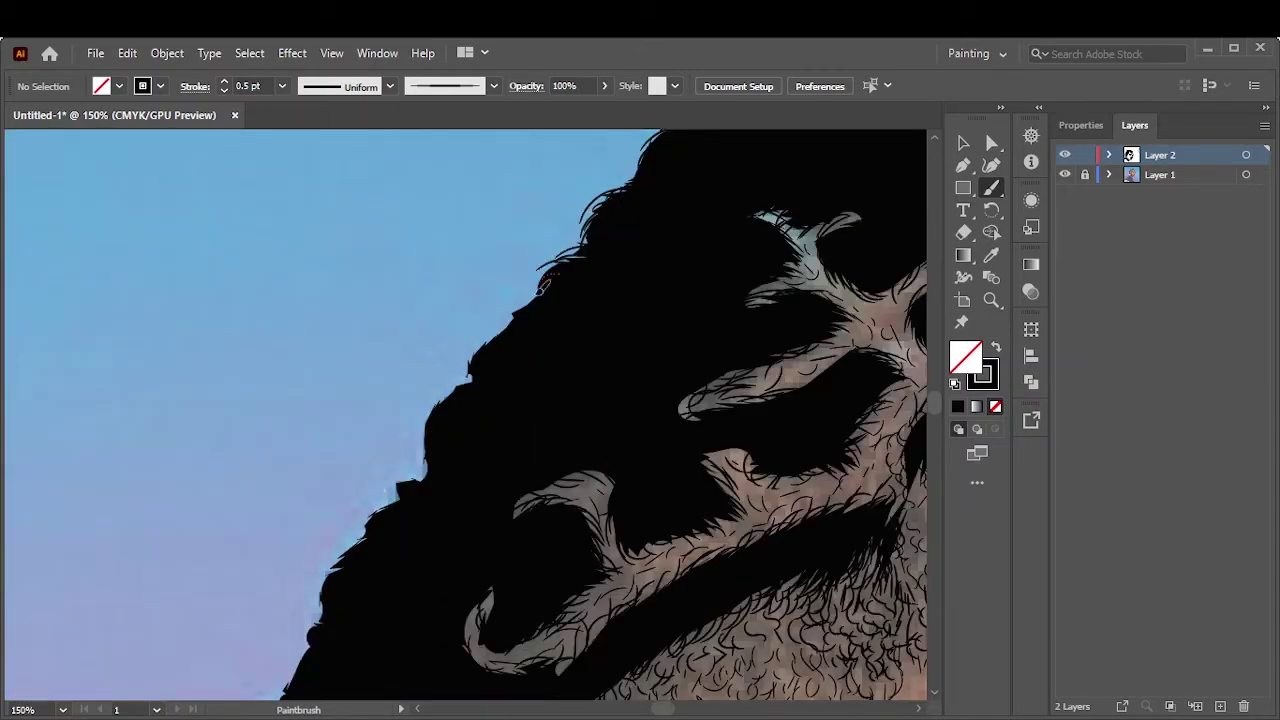
left_click_drag(543, 285, 489, 374)
scroll(389, 193, "down", 5)
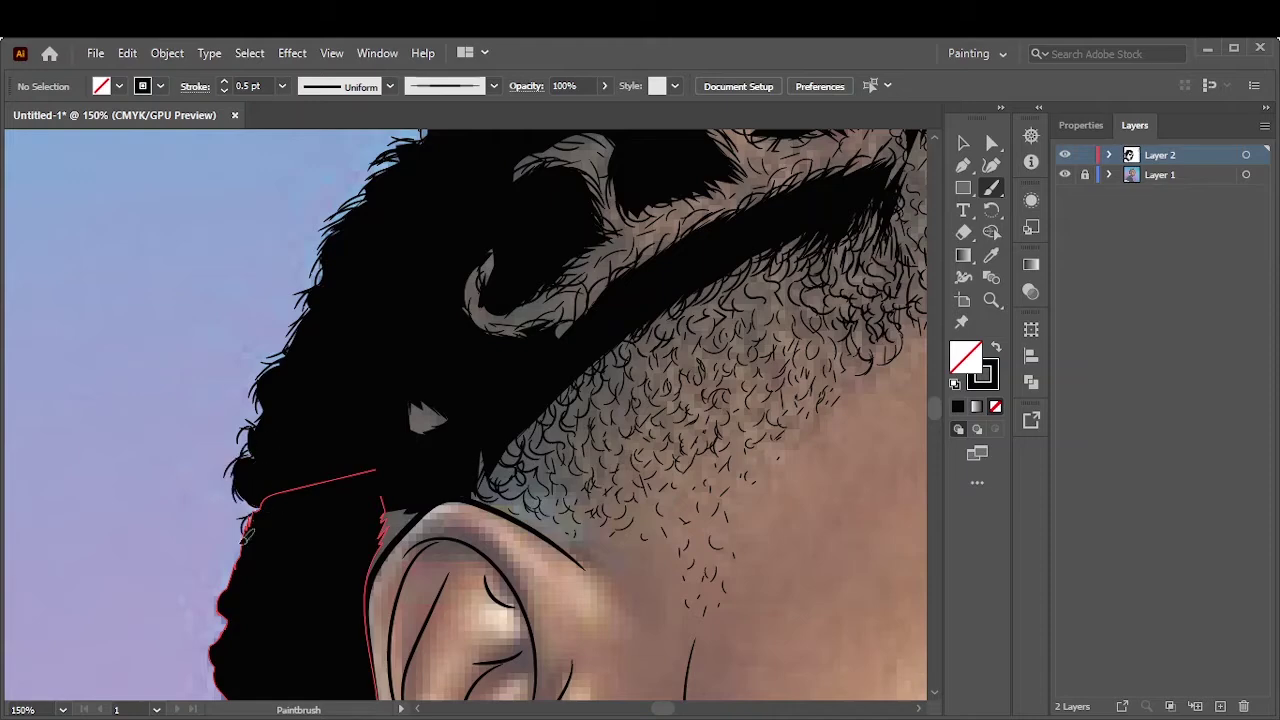
scroll(229, 475, "down", 6)
scroll(229, 475, "left", 4)
left_click_drag(513, 357, 530, 430)
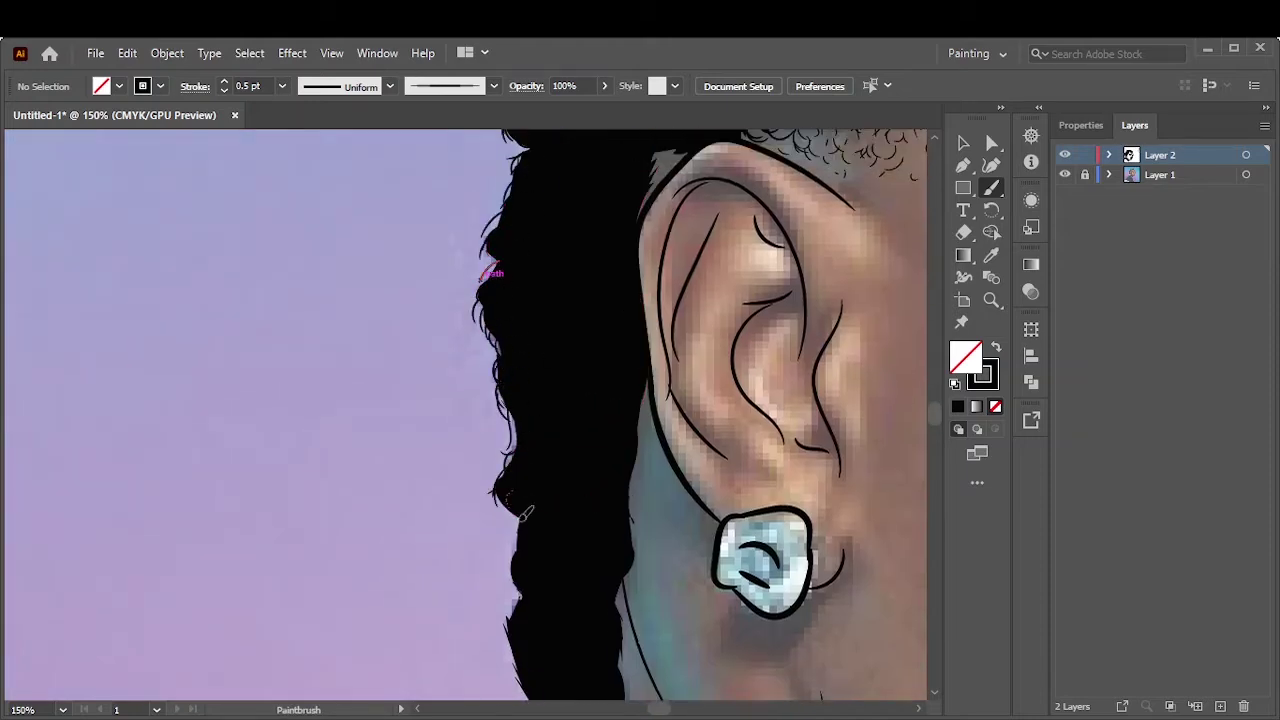
scroll(583, 322, "down", 5)
left_click_drag(520, 312, 573, 471)
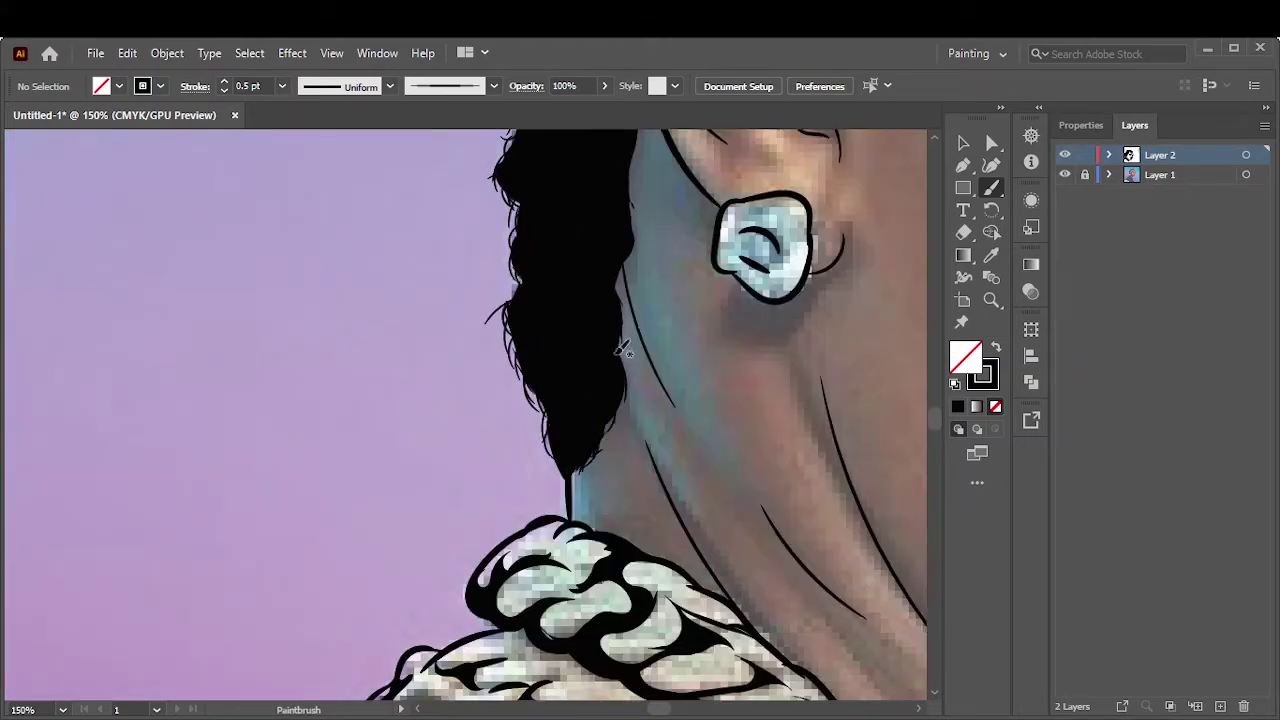
scroll(622, 350, "up", 2)
scroll(622, 350, "up", 3)
Check the line art against the photo, then select all of it
key("ctrl+0")
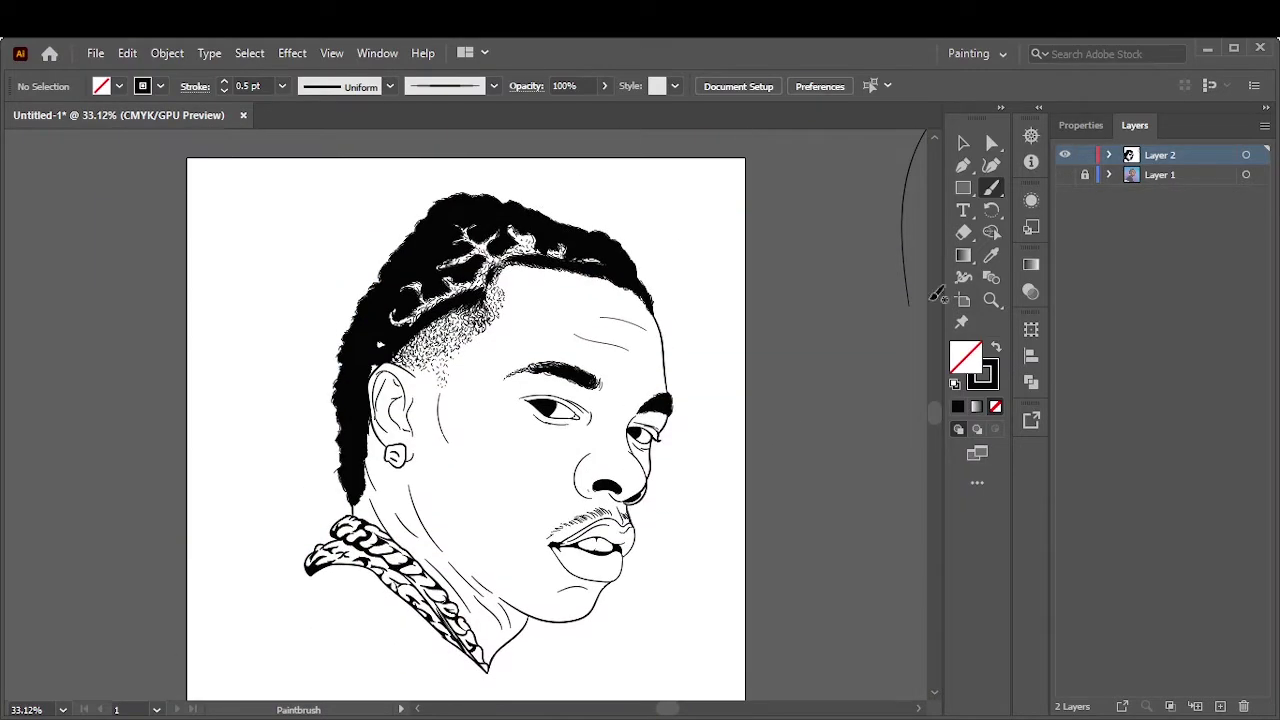
key("v")
left_click(1065, 155)
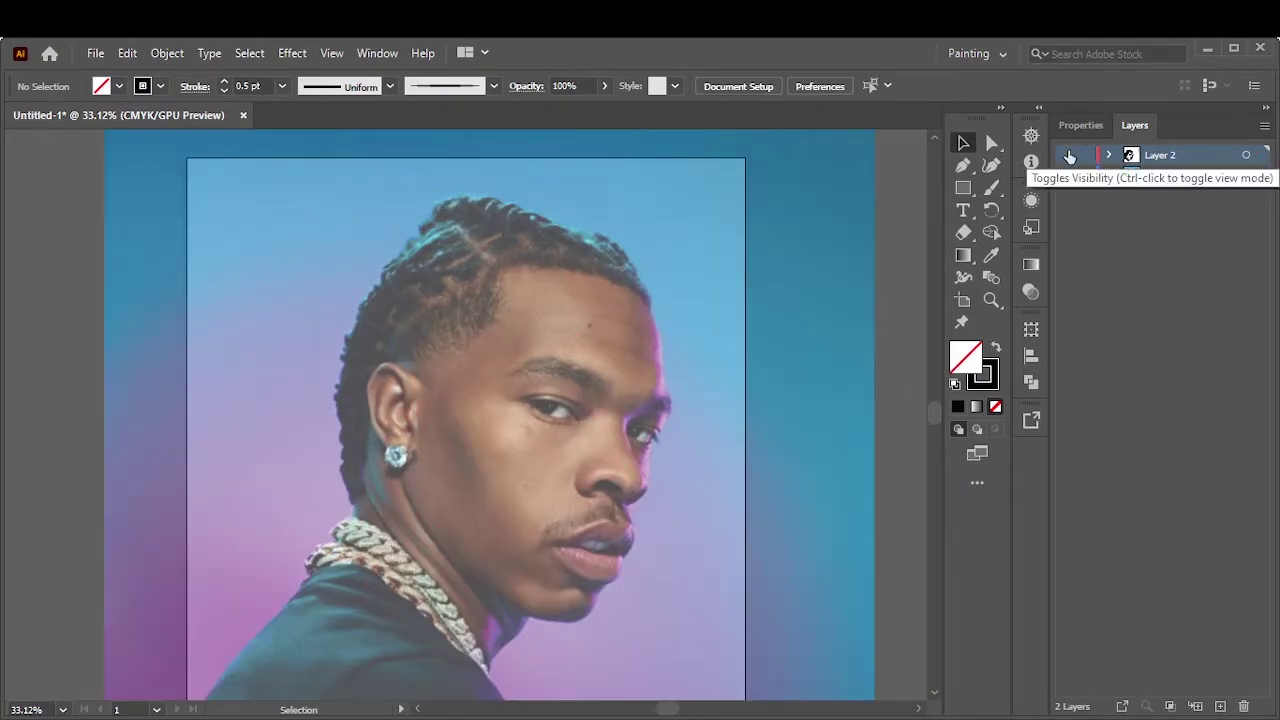
left_click(1065, 155)
key("ctrl+a")
scroll(700, 650, "down", 1)
Expand the line art's appearance into shapes, hide the reference photo, and open the fill colour picker
left_click(167, 53)
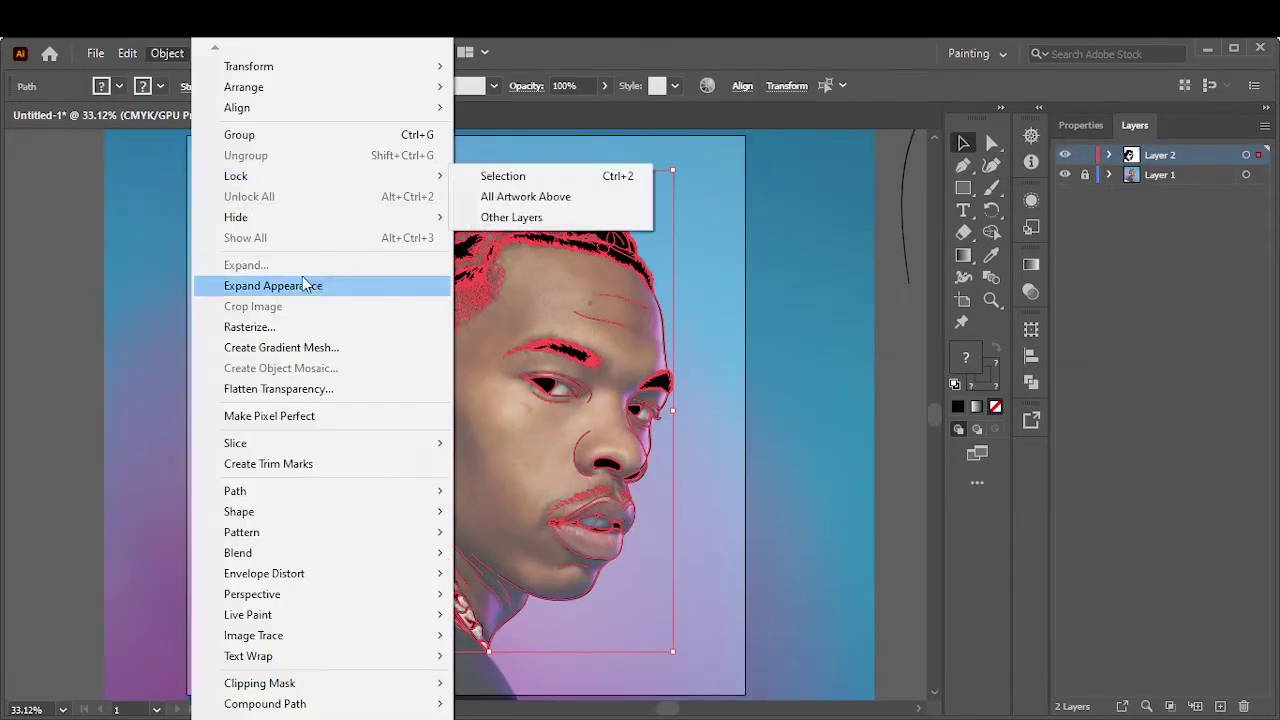
left_click(305, 285)
key("ctrl+shift+a")
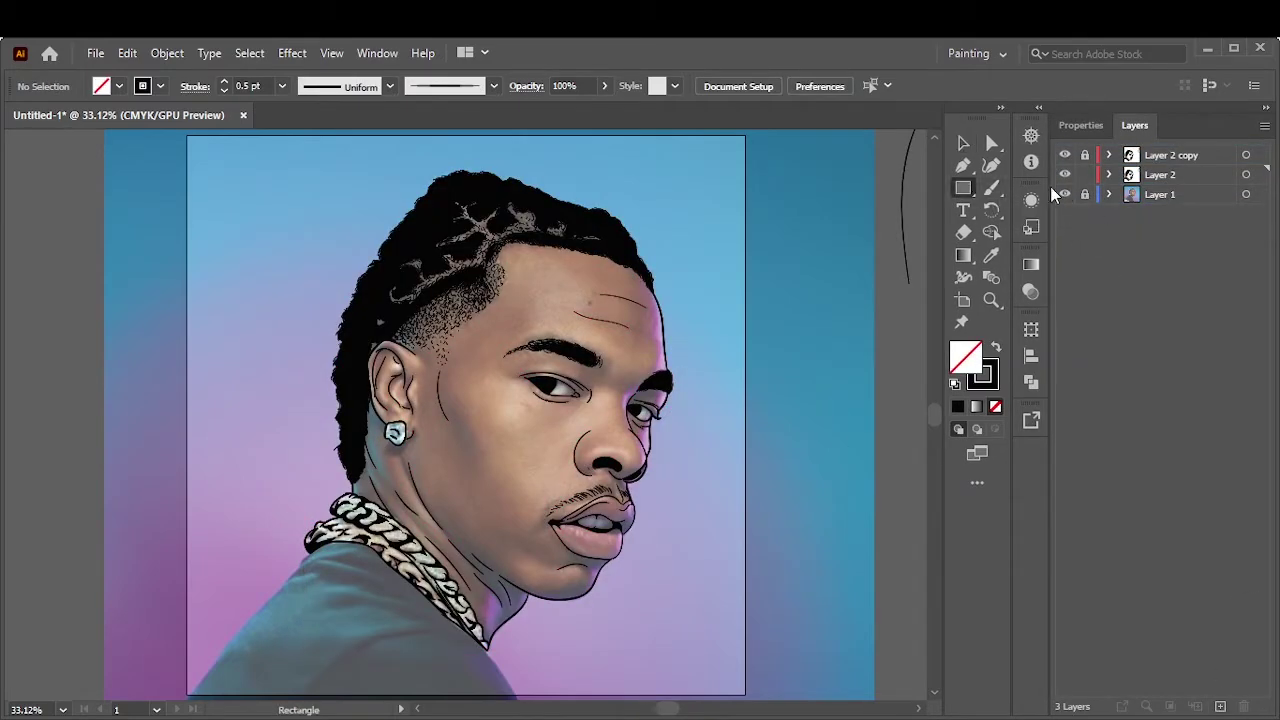
left_click(1065, 194)
double_click(965, 357)
Draw a FC8535 orange rectangle over the portrait and send it behind the line art
type("FC8535")
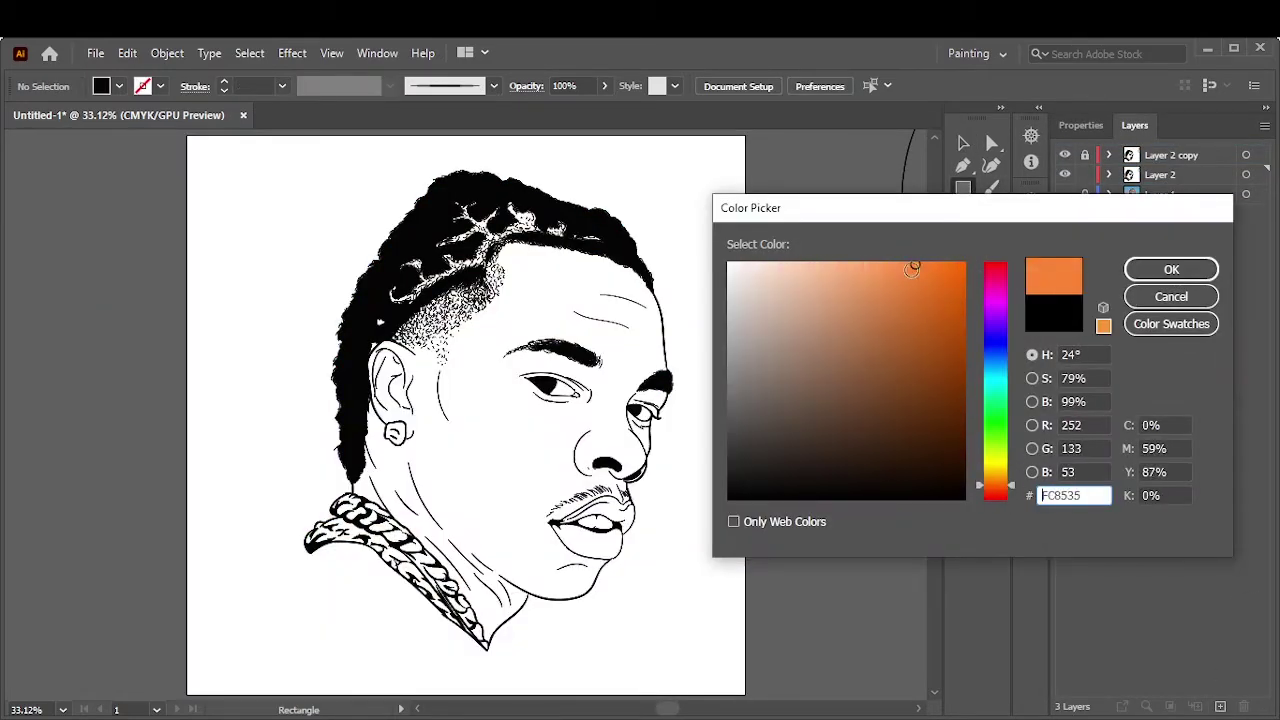
key("Return")
left_click_drag(257, 156, 711, 676)
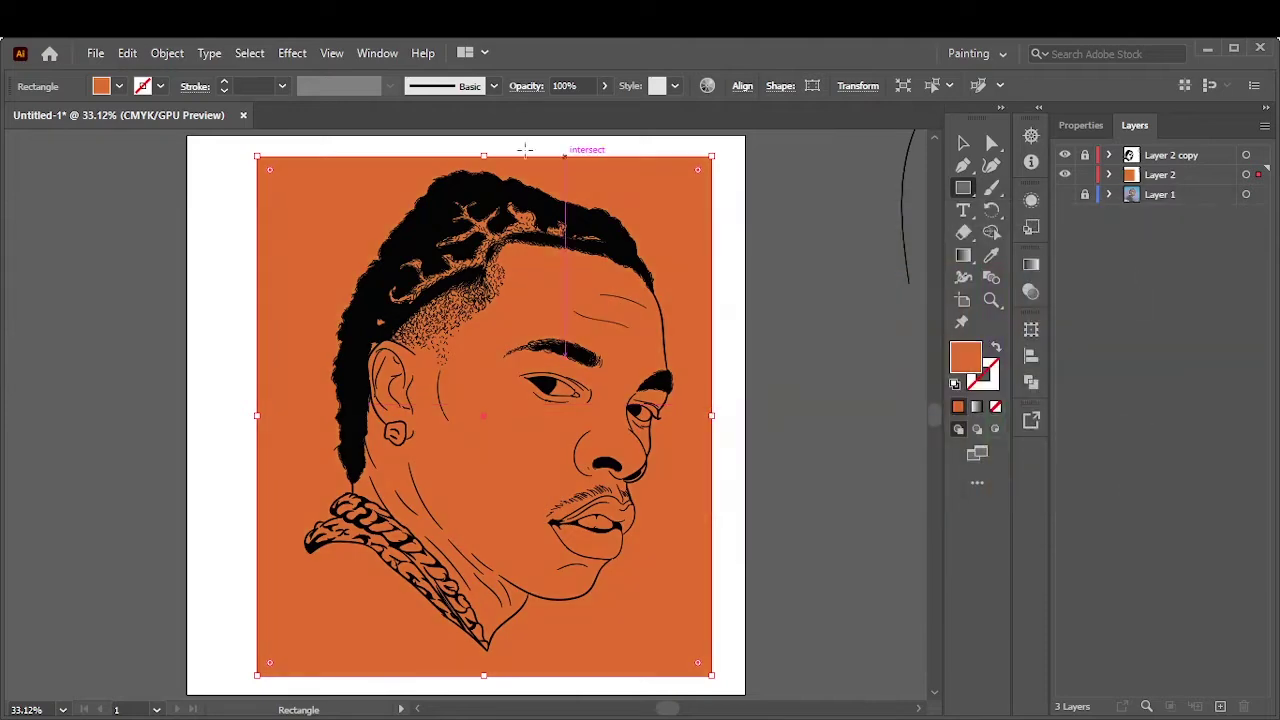
left_click(908, 609)
Darken the orange slightly with Edit Colors > Adjust Colors
left_click(127, 53)
left_click(200, 380)
left_click(822, 429)
mouse_move(968, 306)
left_mouse_down()
mouse_move(959, 221)
mouse_move(966, 250)
left_mouse_up()
key("Return")
Select all the artwork and merge it with Pathfinder into the head-and-neck silhouette
key("ctrl+0")
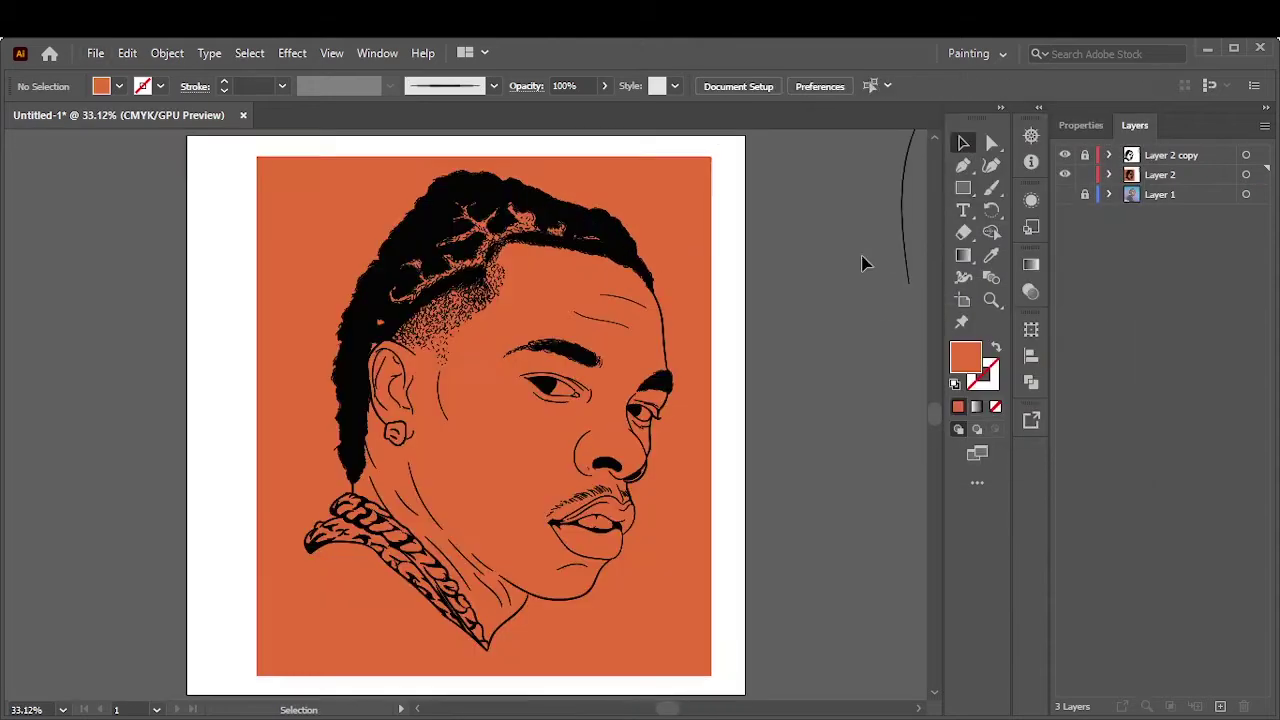
key("ctrl+a")
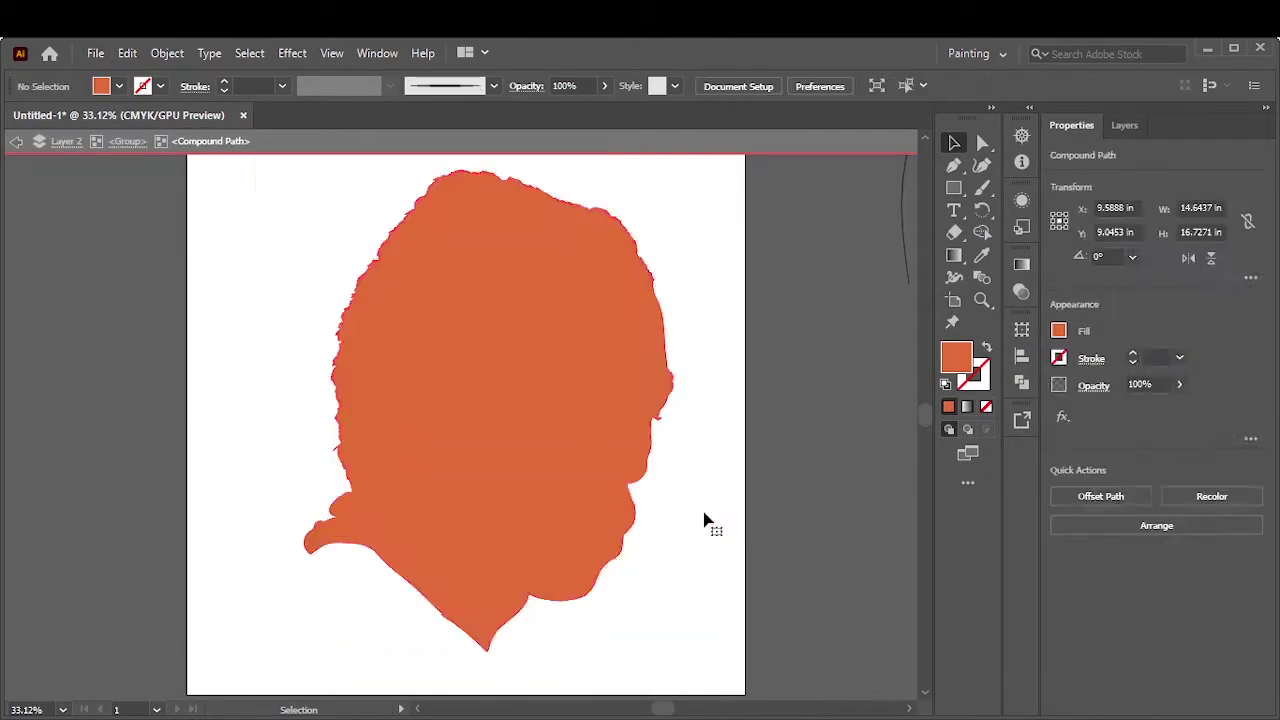
left_click_drag(1086, 317, 1086, 690)
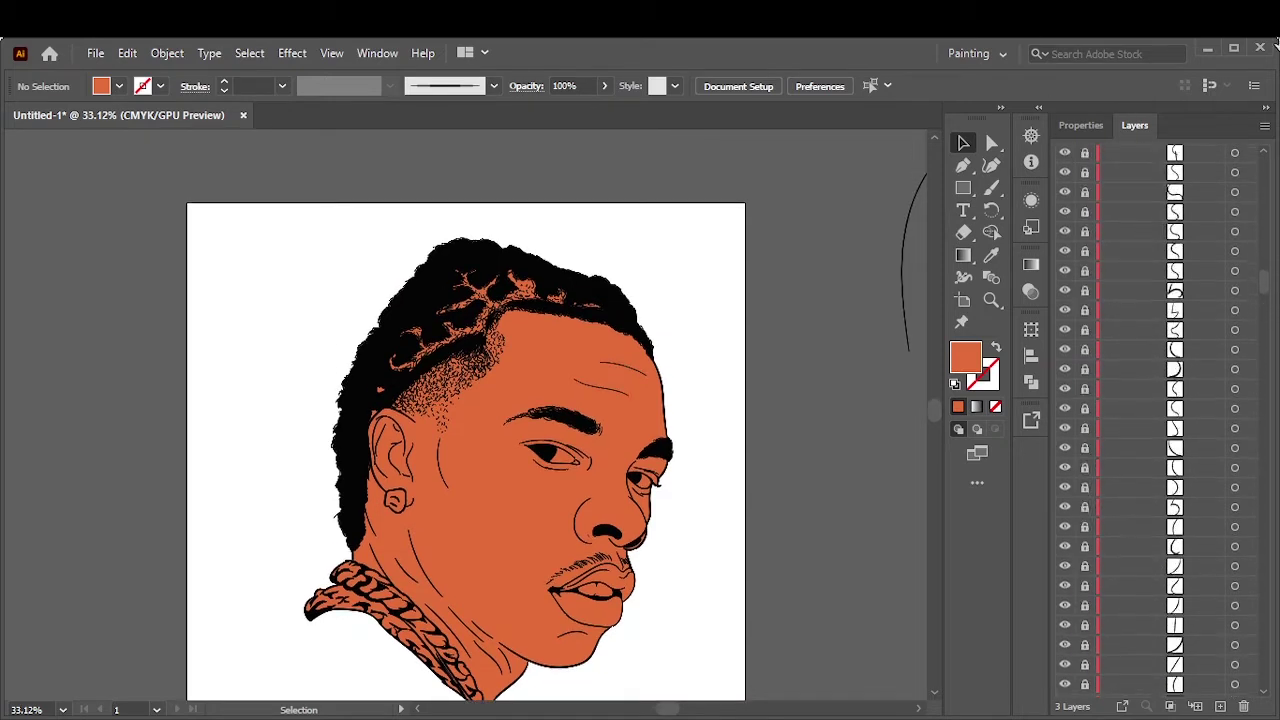
Lock all the line-art sublayers in the Layers panel
scroll(1142, 512, "down", 5)
left_click_drag(1086, 557, 1088, 676)
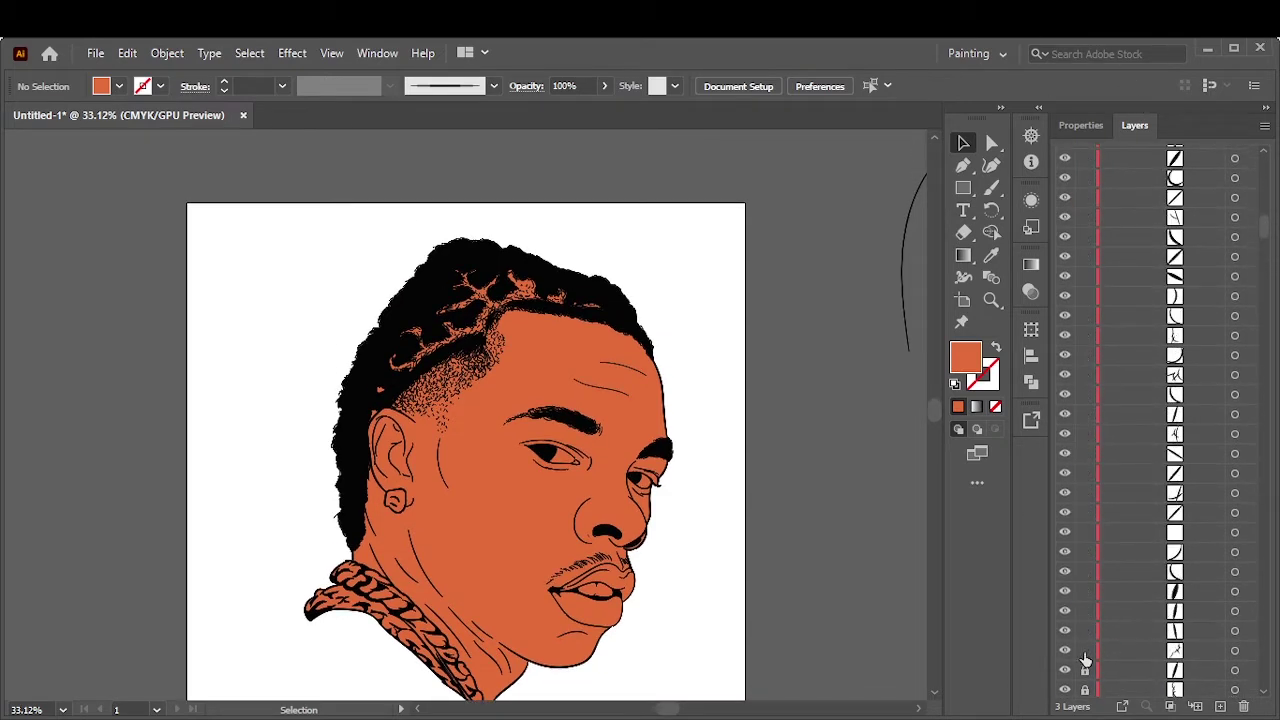
scroll(1176, 515, "down", 3)
scroll(1094, 608, "down", 3)
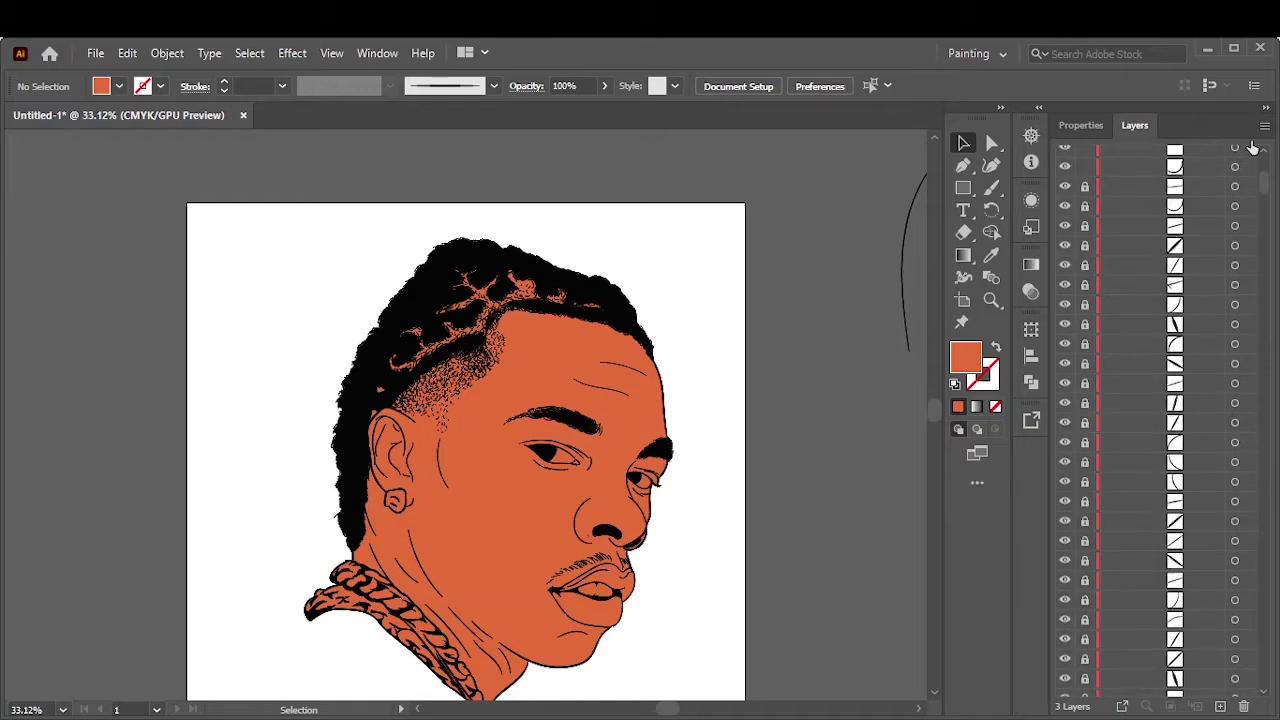
scroll(763, 443, "down", 2)
scroll(560, 413, "up", 4)
Inside the artwork group, colour the lower lip pink #e14f5e
double_click(560, 413)
left_click(560, 413)
double_click(965, 357)
left_click(889, 273)
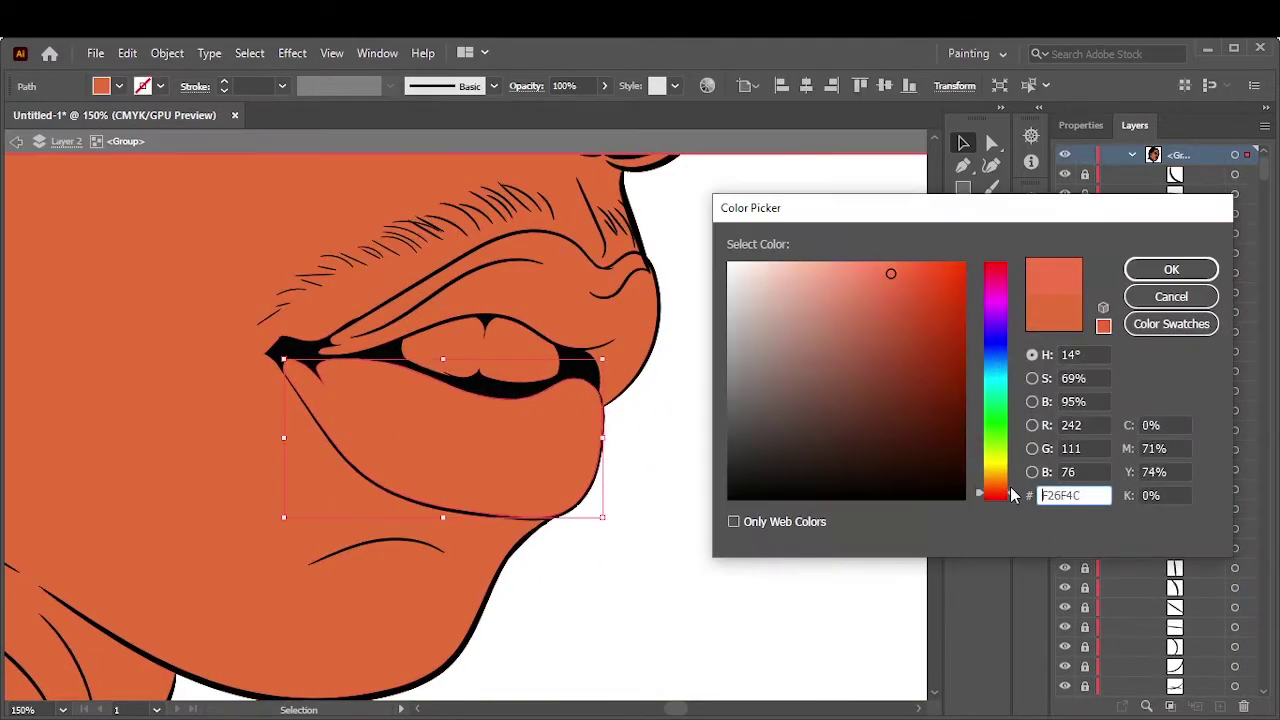
key("Return")
double_click(965, 357)
type("e14f5e")
key("Return")
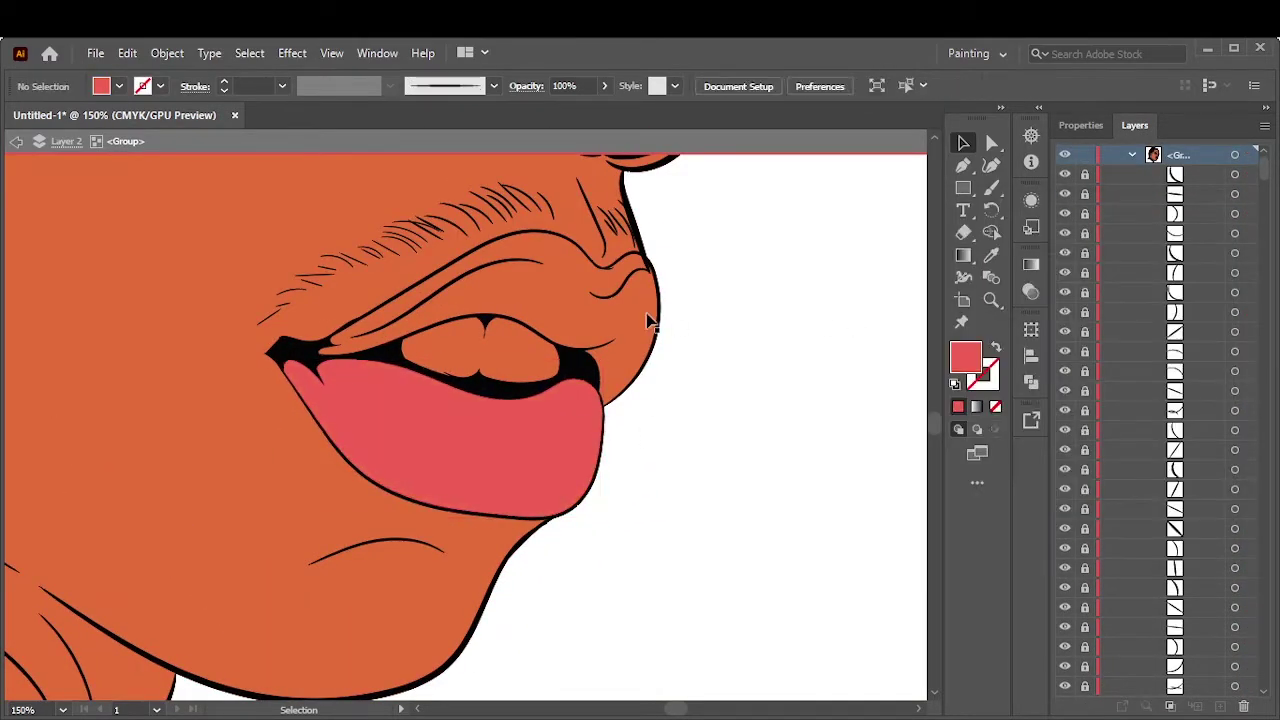
Fill the upper lip with a darker red
left_click(560, 280)
double_click(965, 357)
left_click(855, 308)
key("Return")
Fill the teeth white (#ffffff)
scroll(855, 308, "up", 3)
left_click(457, 571)
double_click(965, 357)
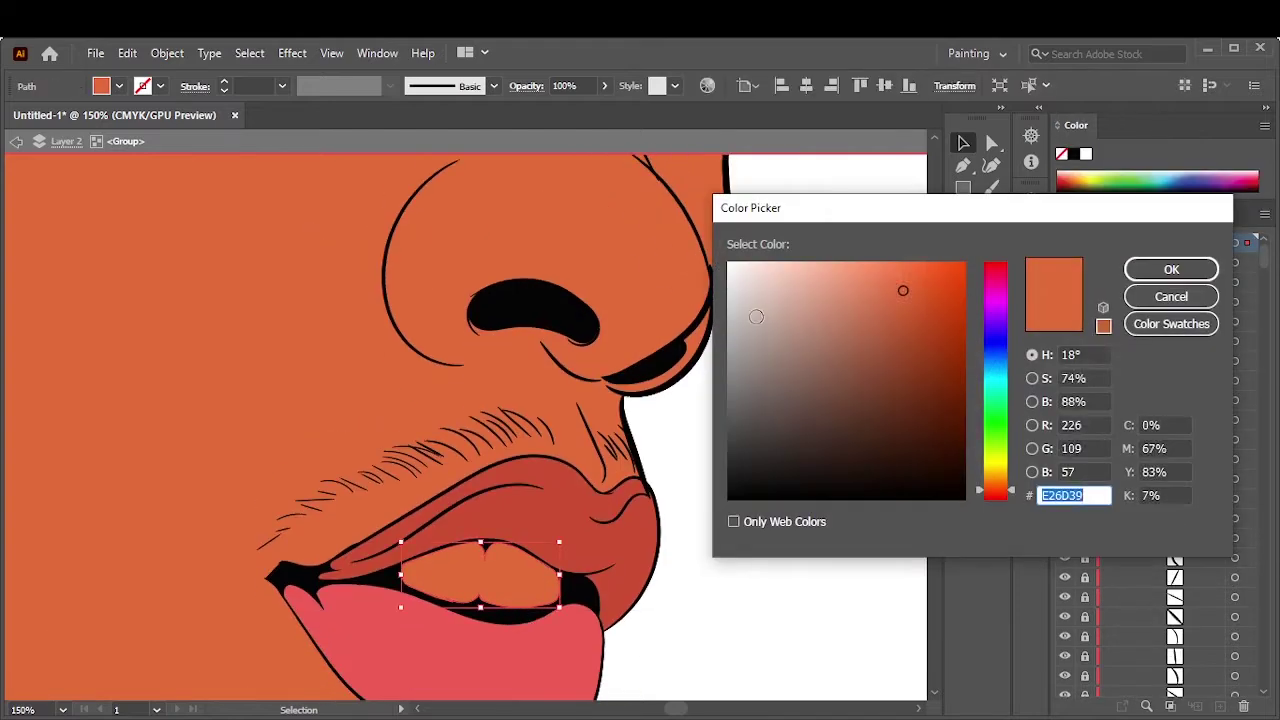
type("ffffff")
key("Return")
Leave group editing and undo the orange skin silhouette
scroll(768, 398, "up", 4)
key("ctrl+minus")
left_click(829, 366)
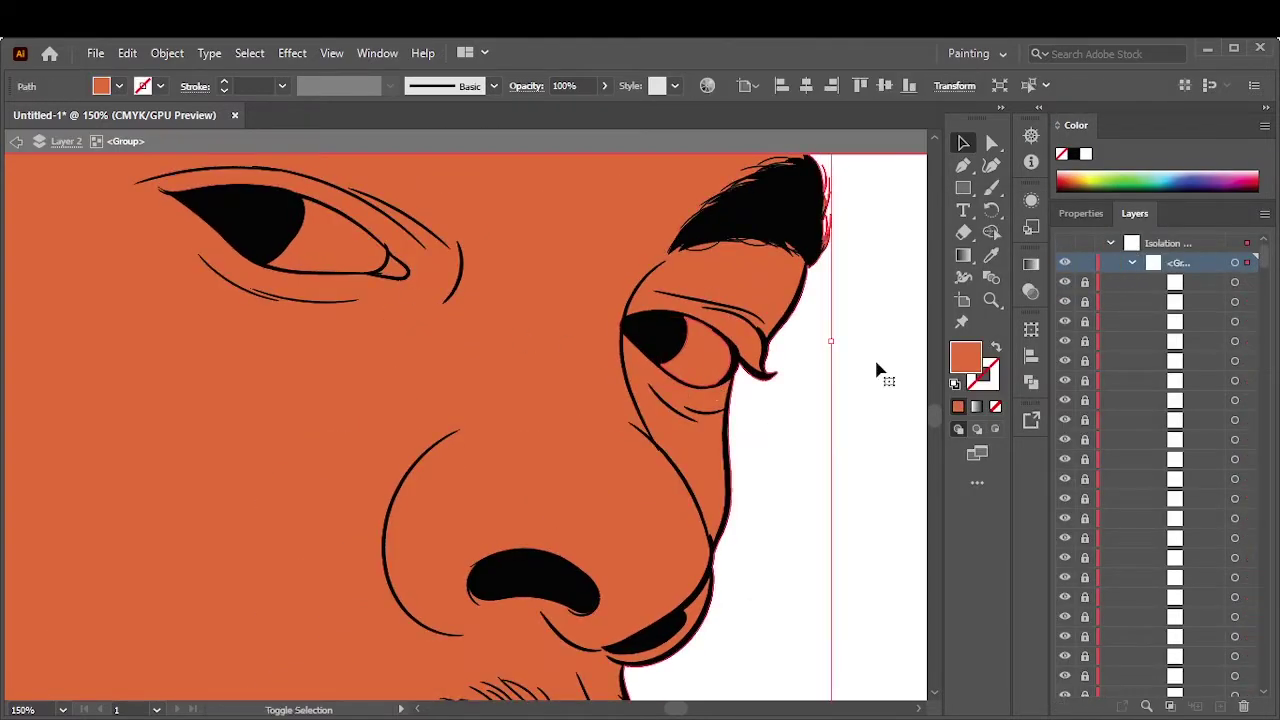
key("ctrl+0")
key("ctrl+1")
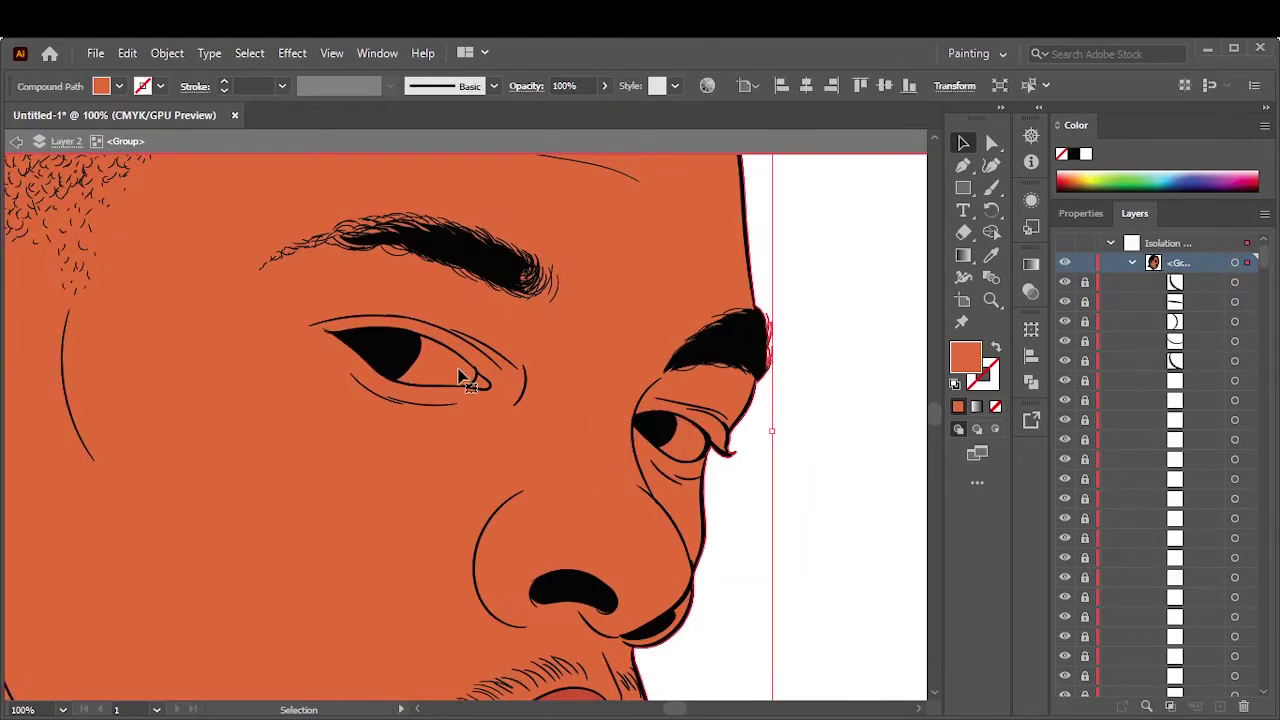
double_click(860, 466)
scroll(860, 466, "down", 3)
double_click(914, 234)
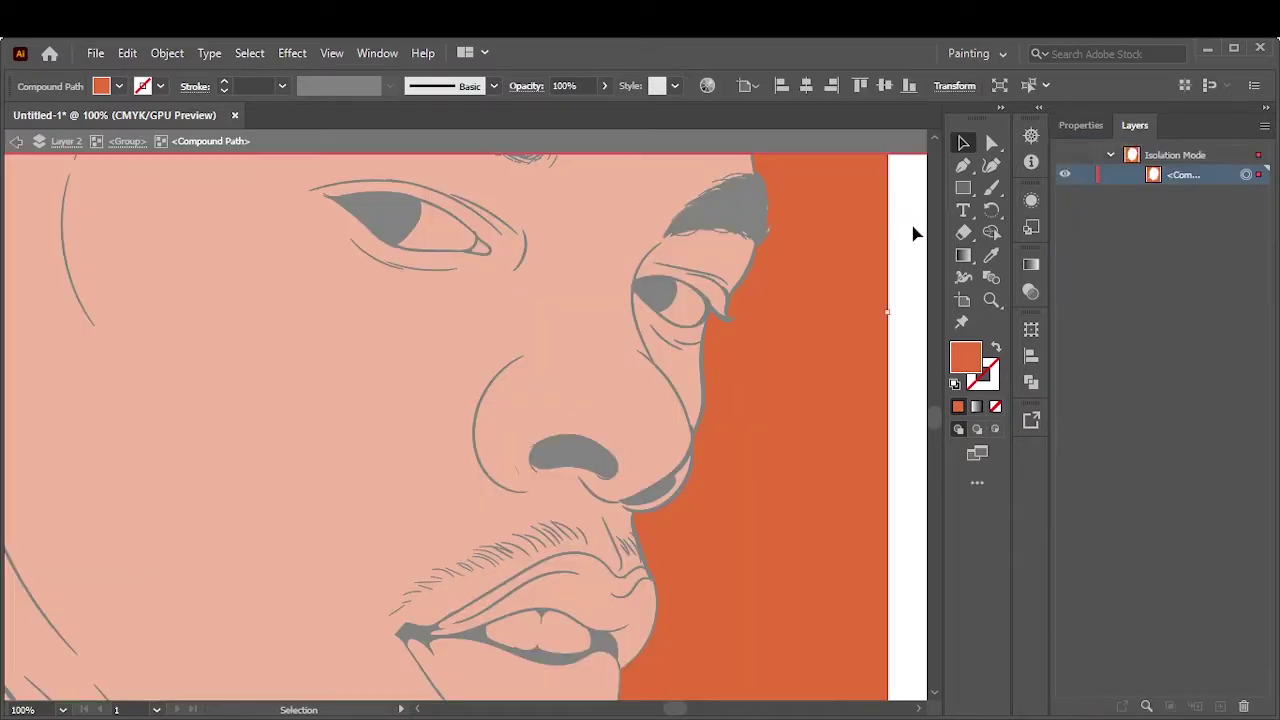
key("ctrl+0")
key("ctrl+z")
Draw an orange rectangle over the portrait and nudge its tone with Adjust Colors
left_click_drag(355, 150, 768, 552)
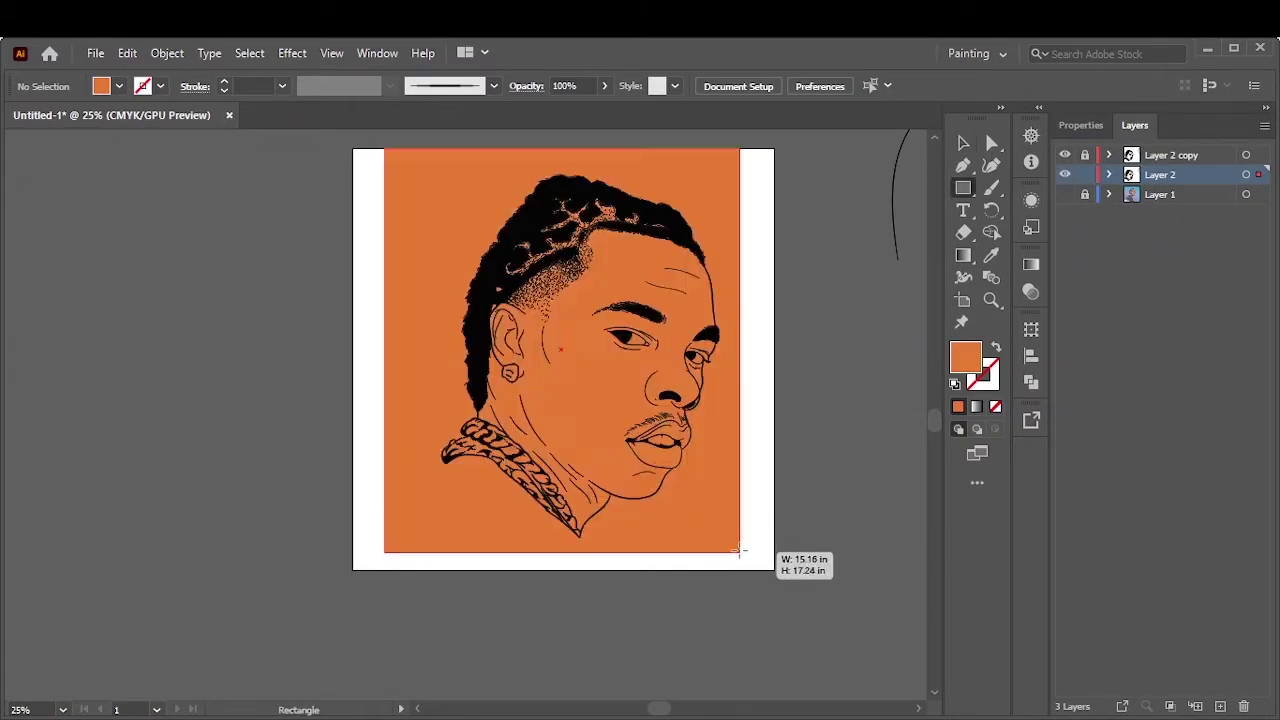
key("ctrl+plus")
key("ctrl+plus")
key("ctrl+plus")
left_click(127, 53)
left_click(500, 431)
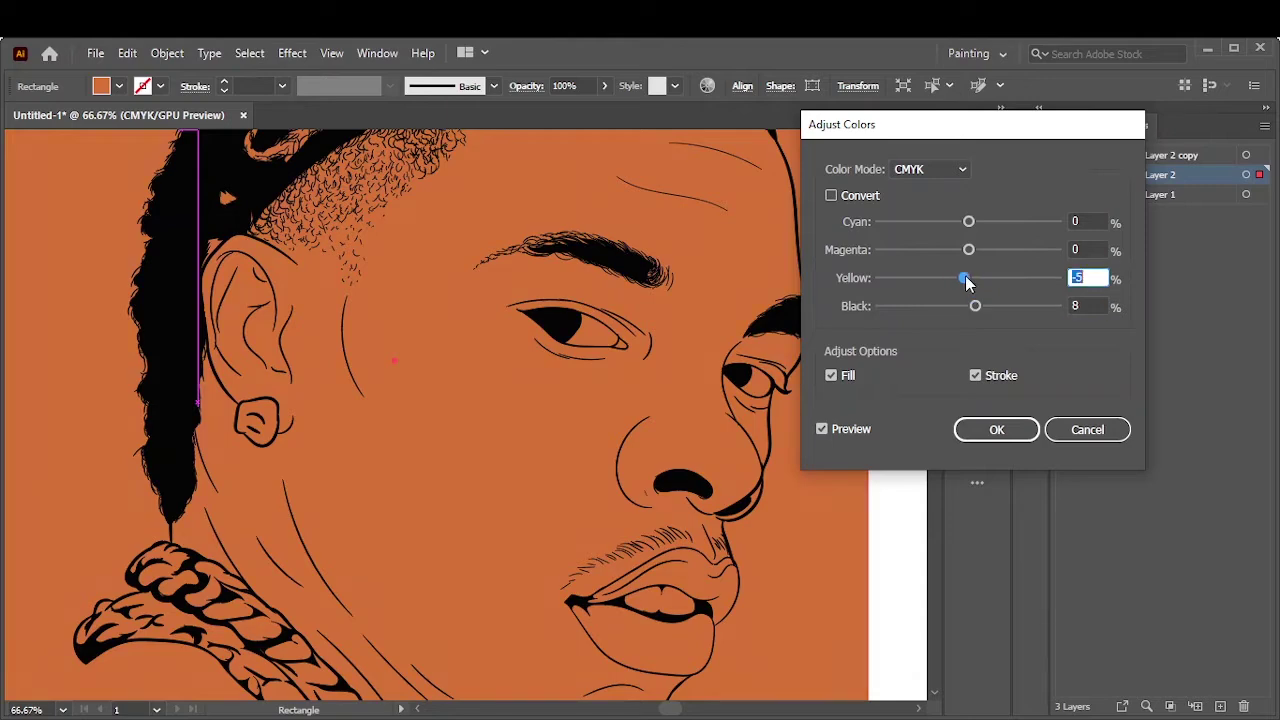
left_click_drag(968, 249, 972, 249)
left_click(969, 222)
key("Tab")
key("Return")
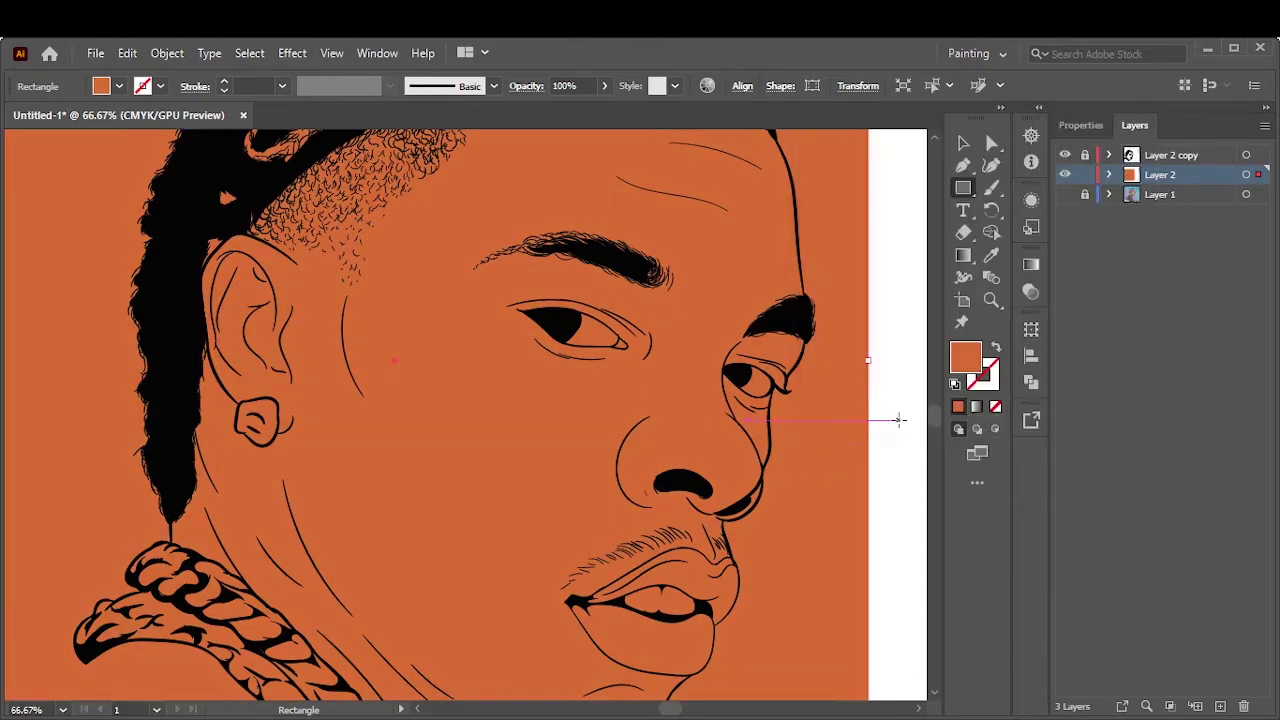
Merge the artwork in Pathfinder, ungroup it and isolate the resulting group
key("ctrl+0")
right_click(694, 271)
key("ctrl+shift+a")
left_click(578, 560)
right_click(660, 238)
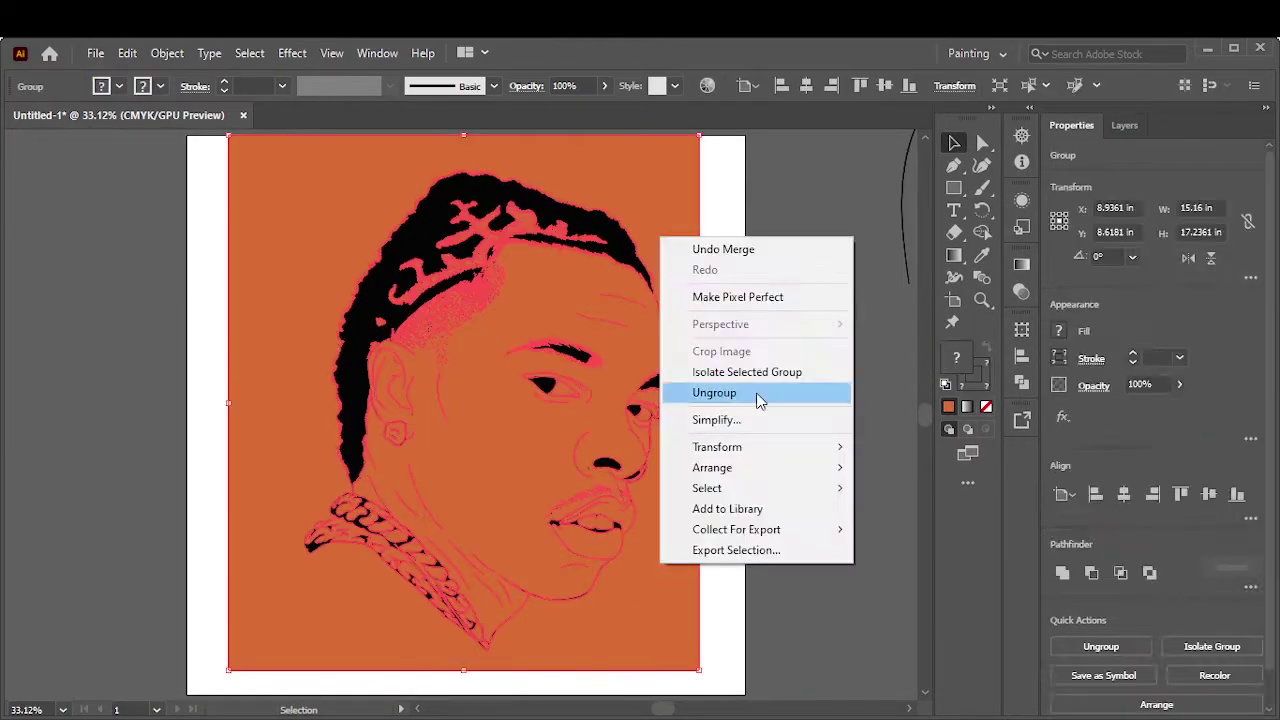
left_click(725, 369)
left_click(1134, 125)
left_click(1131, 175)
scroll(1158, 400, "down", 5)
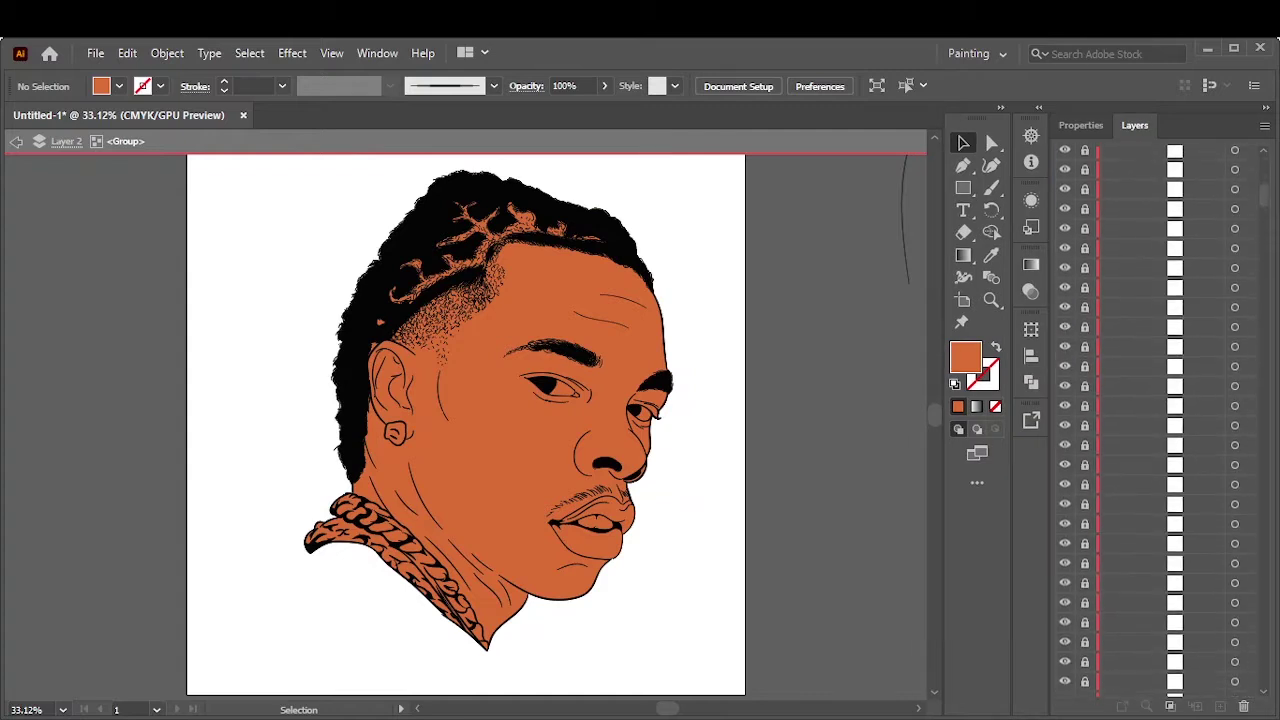
Lock the line-art sublayers and select the whole portrait
scroll(1158, 504, "down", 3)
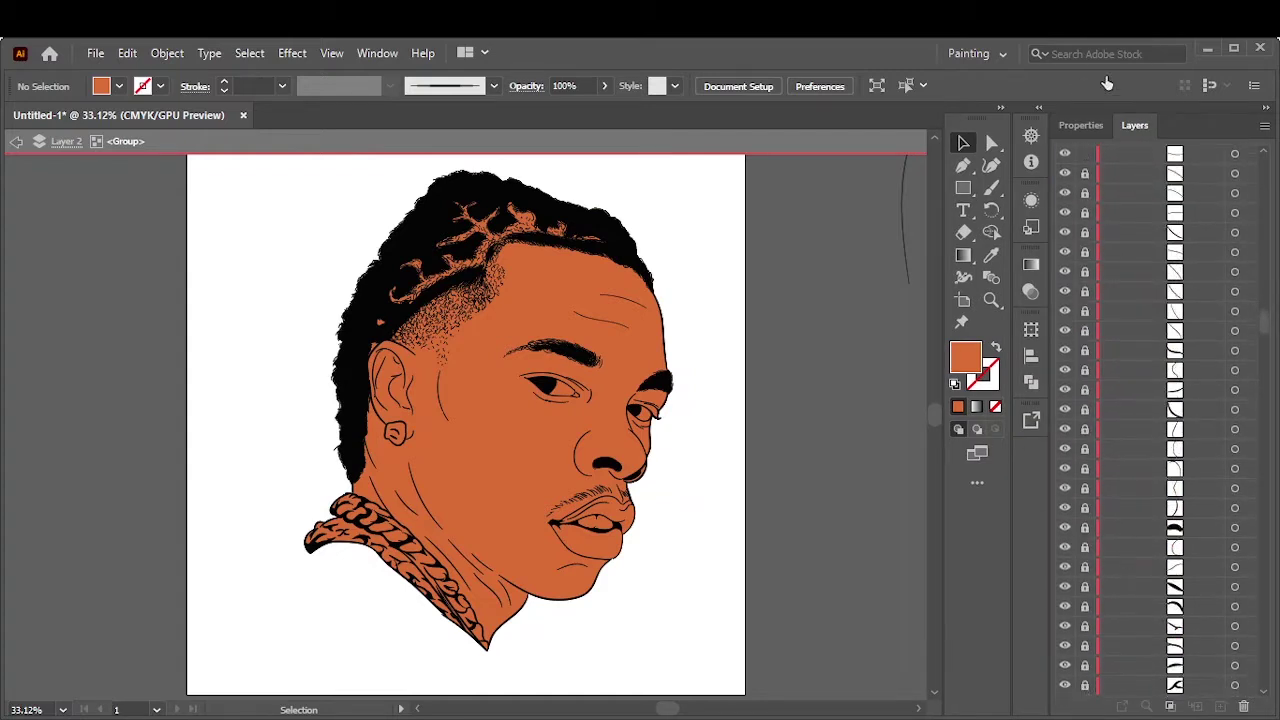
left_click_drag(1085, 552, 1085, 258)
scroll(1110, 476, "up", 5)
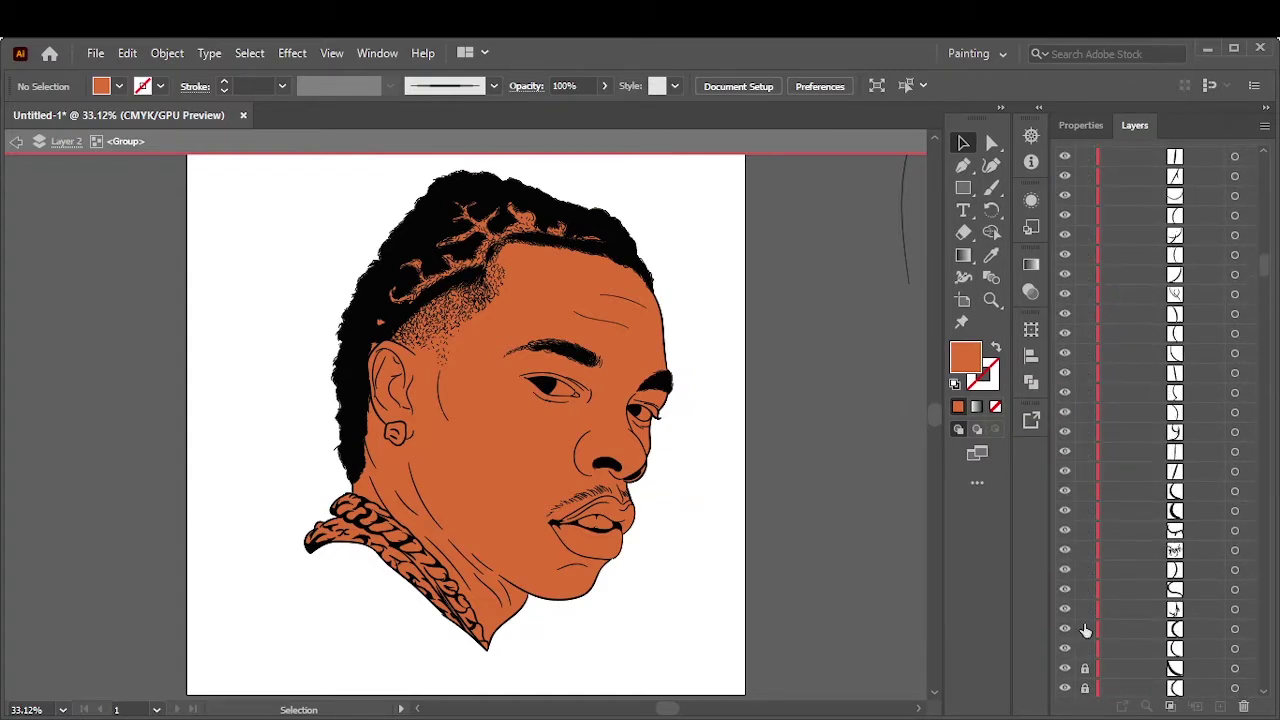
left_click_drag(1086, 629, 1083, 572)
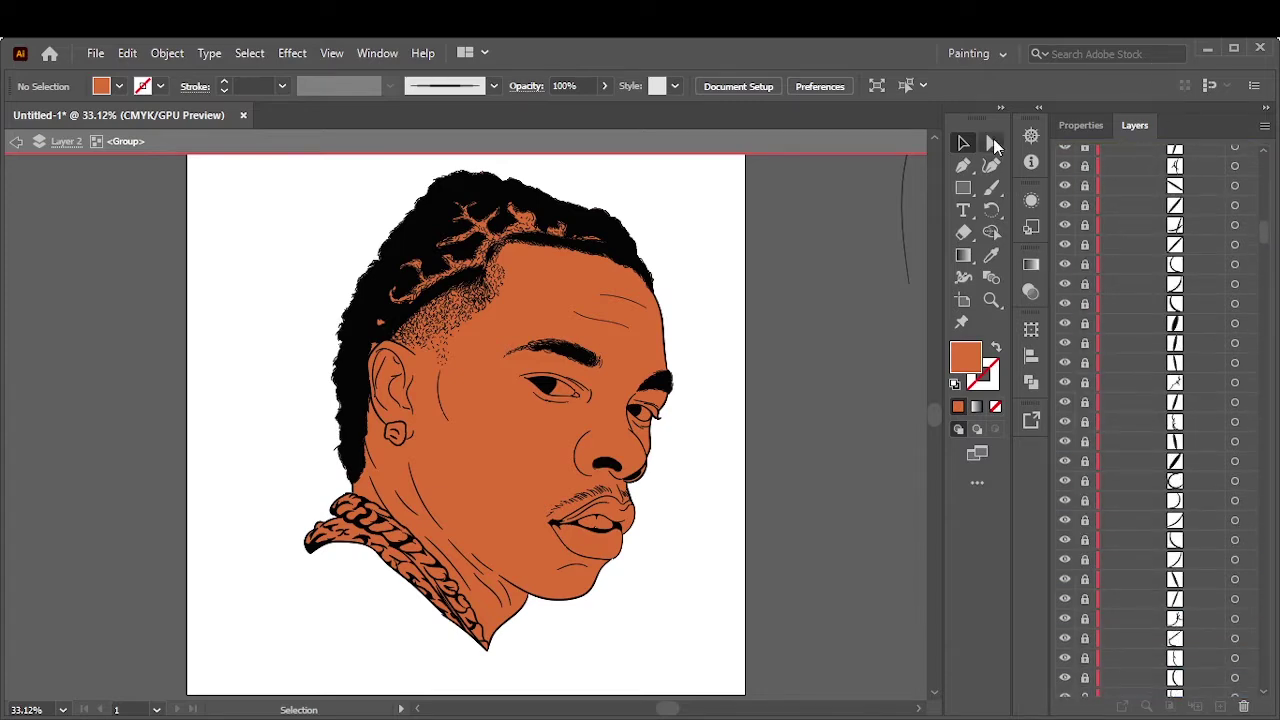
key("ctrl+a")
scroll(748, 263, "up", 3)
scroll(620, 440, "down", 2)
Colour the lips light pink with a darker red upper lip
left_click(620, 460)
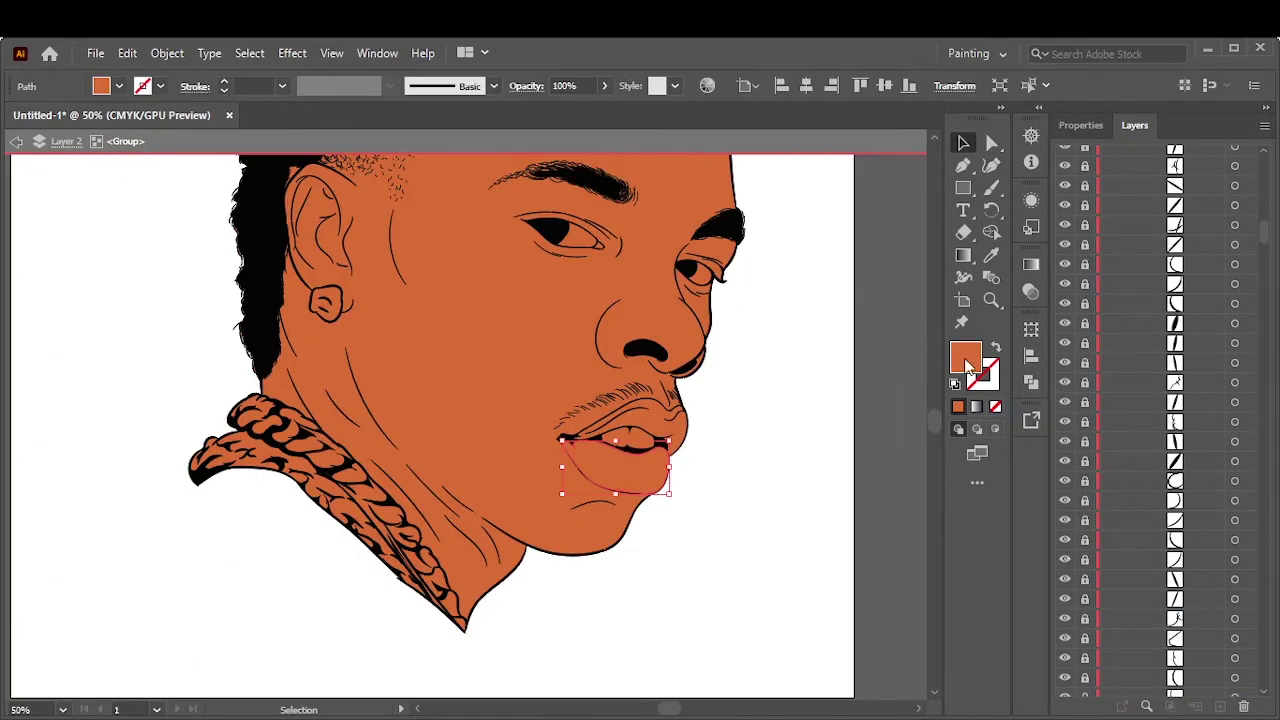
double_click(965, 357)
left_click(1177, 269)
double_click(965, 357)
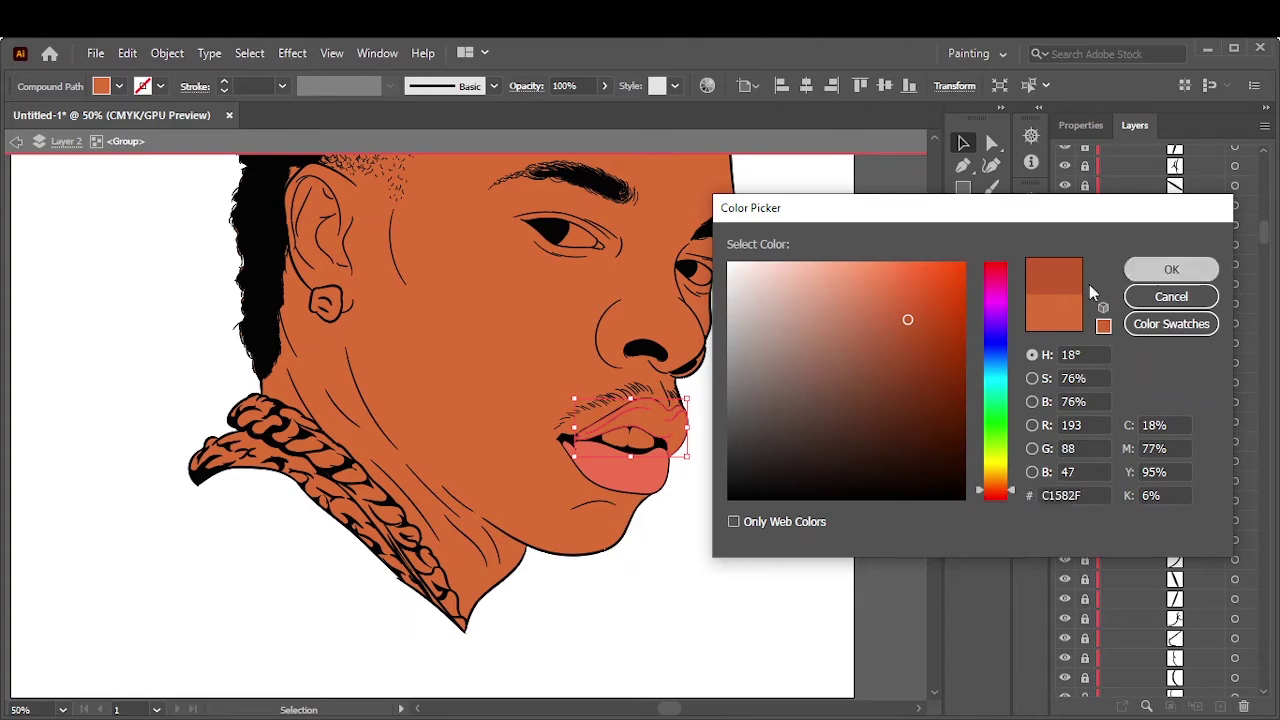
left_click(1171, 296)
Fill the teeth inside the mouth near-white
scroll(770, 479, "up", 2)
left_click(480, 545)
double_click(965, 357)
left_click(728, 306)
Make both eye whites and the eye corner shape white
left_click(1171, 269)
scroll(460, 420, "up", 3)
left_click(350, 285)
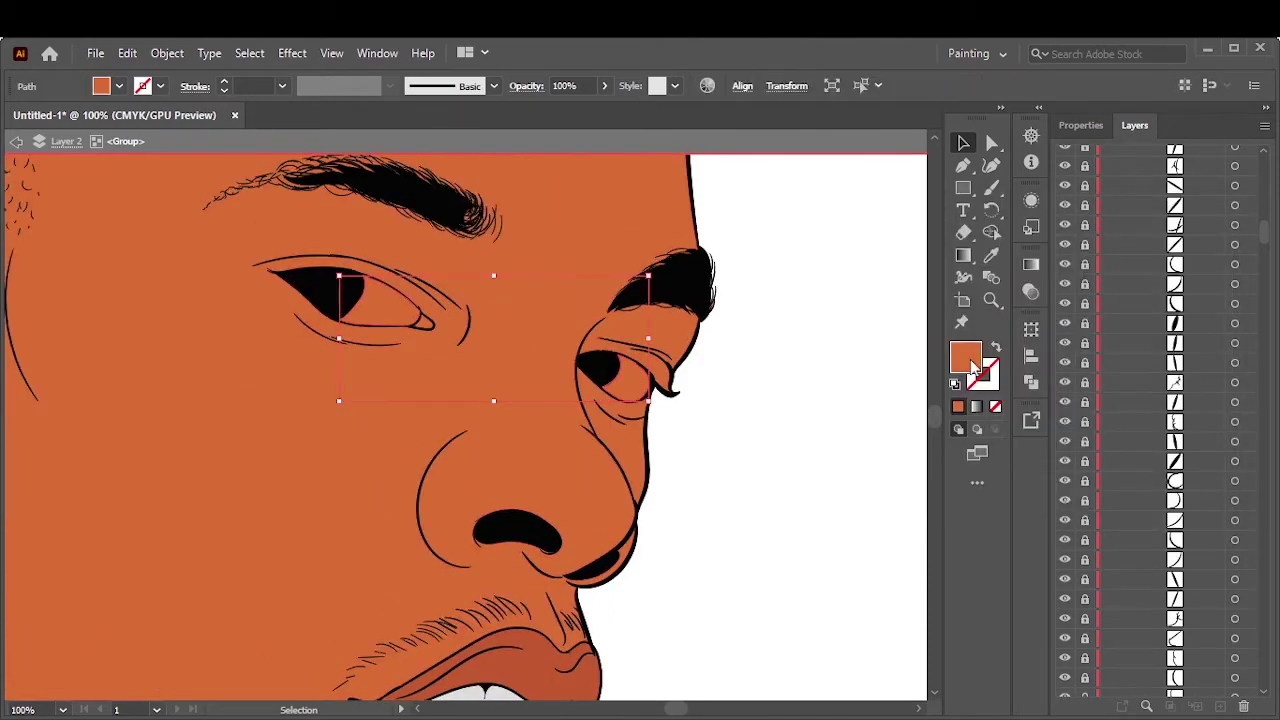
double_click(965, 357)
scroll(463, 328, "up", 2)
left_click(362, 316)
double_click(965, 357)
left_click(1171, 269)
Fill a piece of the neck chain light grey
scroll(872, 545, "down", 3)
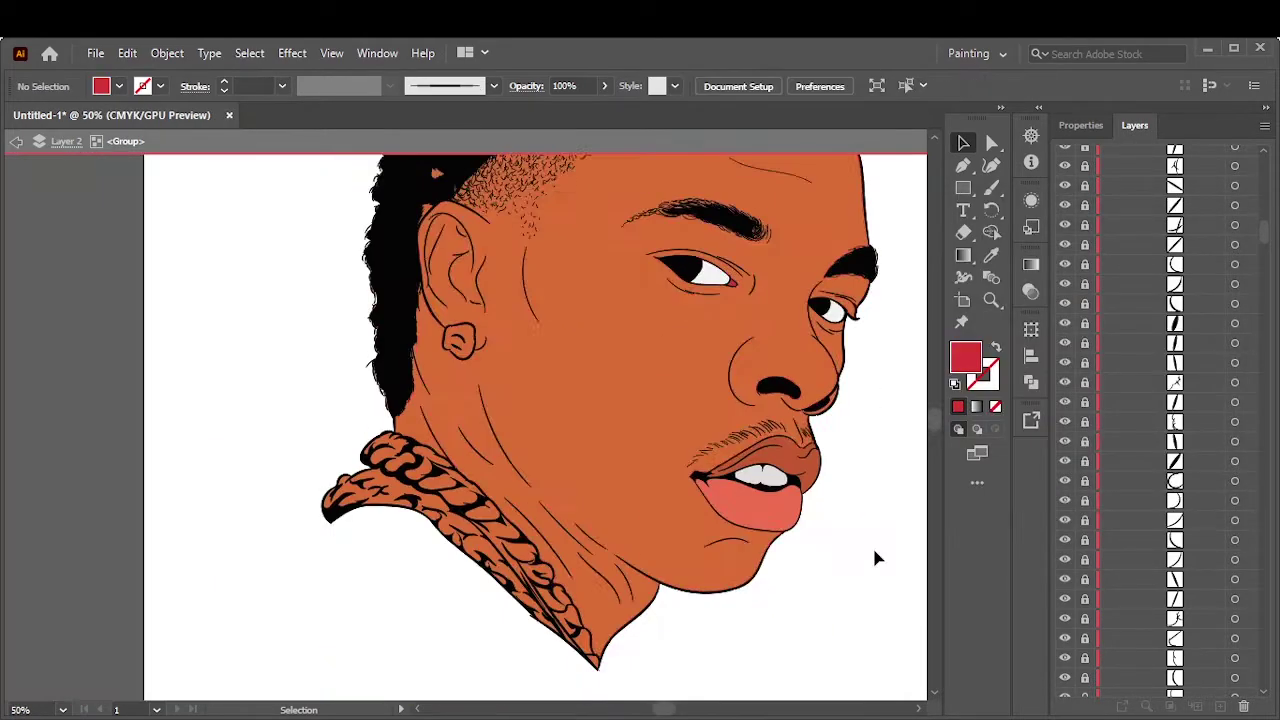
left_click(540, 500)
double_click(965, 357)
left_click(1171, 269)
Select the chain pieces and enter the chain group to reach the tip path
left_click(600, 580)
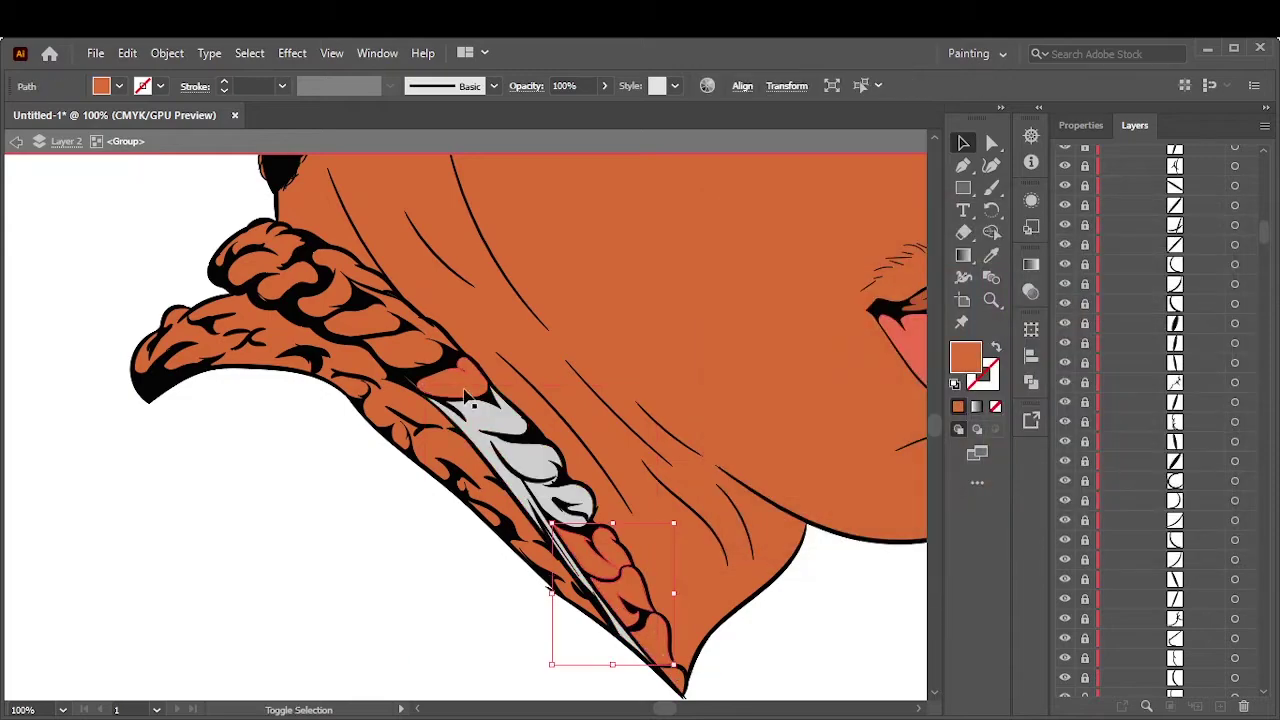
left_click(350, 300, "shift")
key("i")
left_click(560, 480)
left_click(963, 142)
double_click(543, 575)
scroll(451, 420, "up", 3)
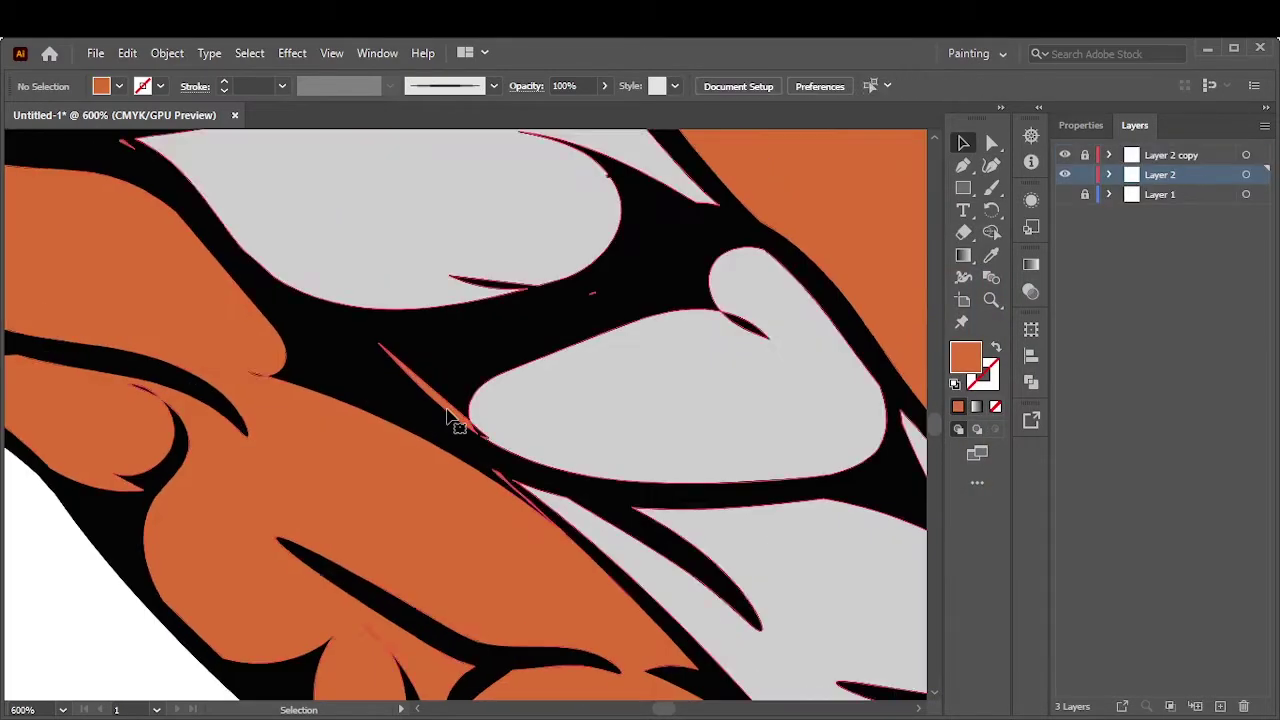
double_click(440, 400)
scroll(222, 318, "down", 2)
scroll(218, 316, "up", 2)
left_click(463, 423)
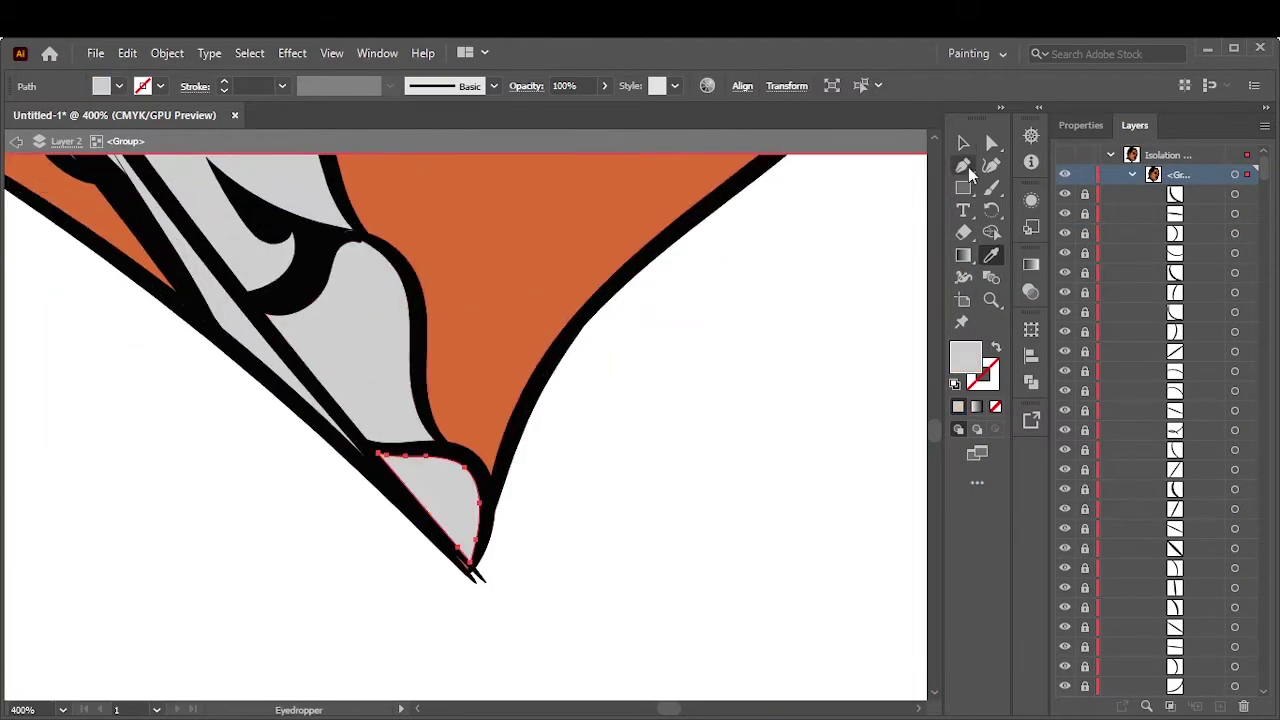
Recolour the orange chain links a light tan
key("ctrl+0")
scroll(390, 537, "up", 2)
left_click(390, 537)
double_click(965, 355)
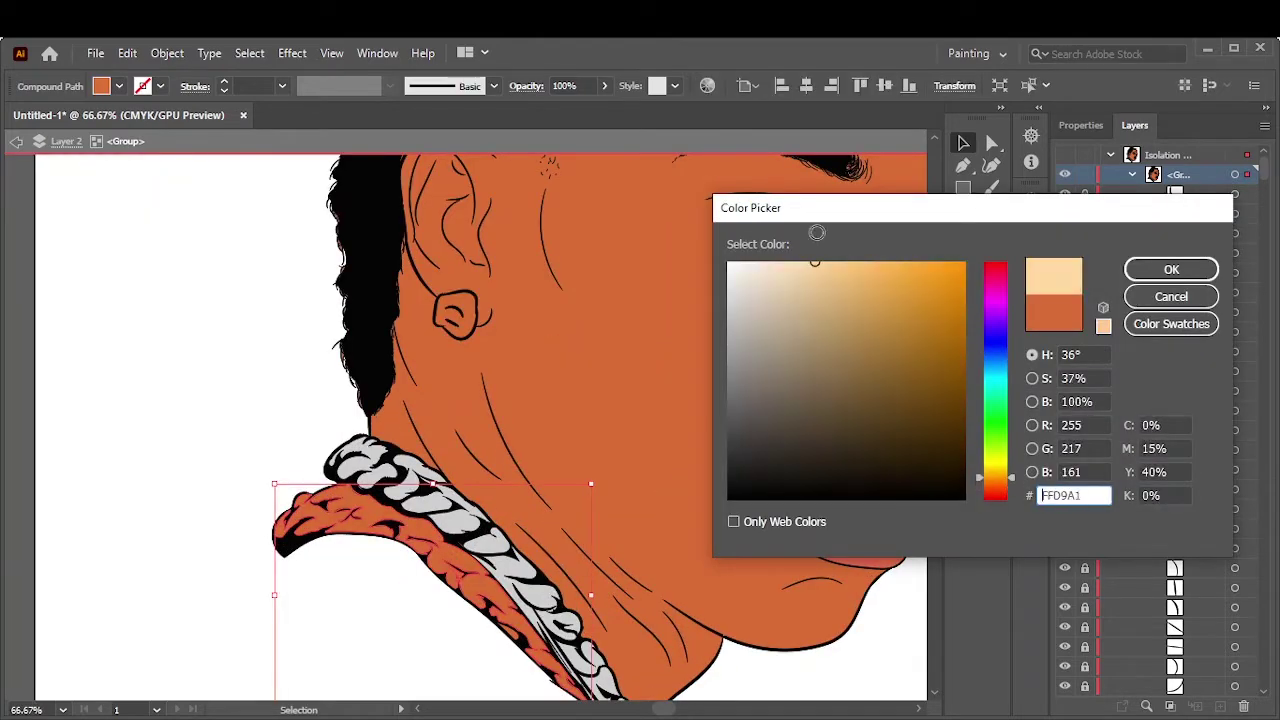
left_click_drag(814, 257, 812, 290)
left_click(1171, 269)
Give the small orange chain-tip piece a slightly darker tan
scroll(428, 579, "up", 5)
left_click(757, 457)
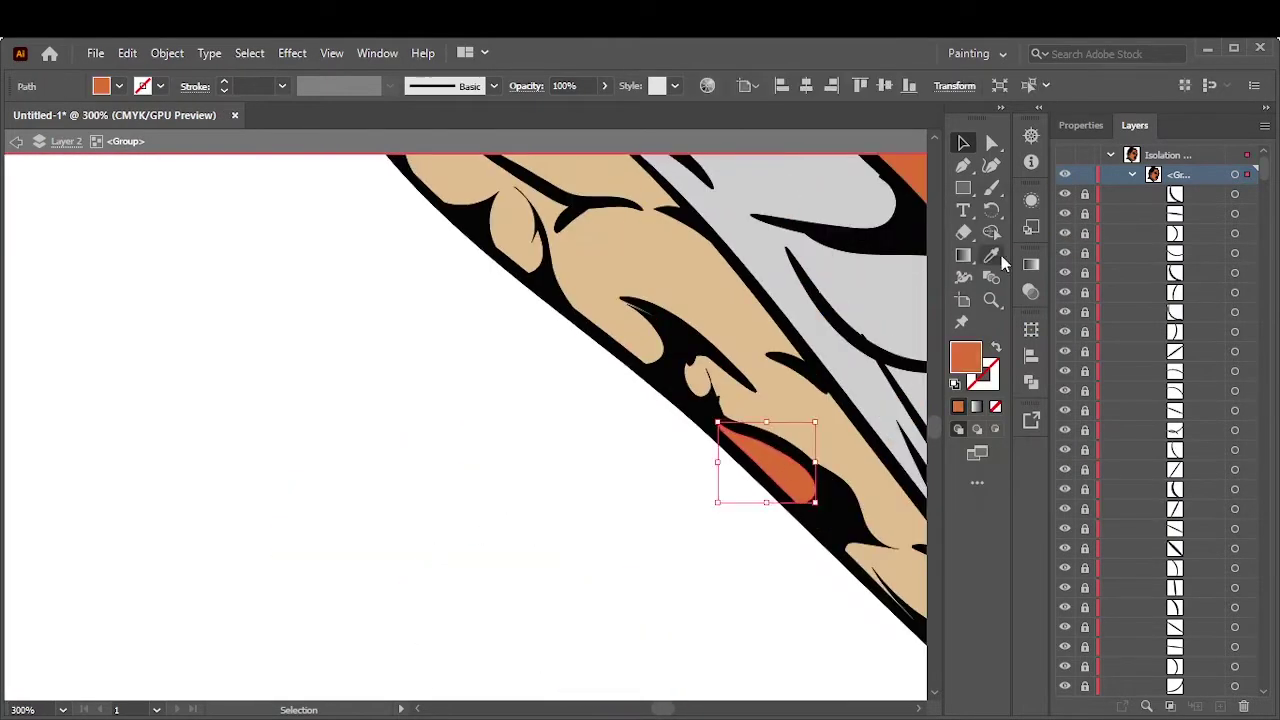
double_click(965, 355)
left_click_drag(1000, 478, 1014, 486)
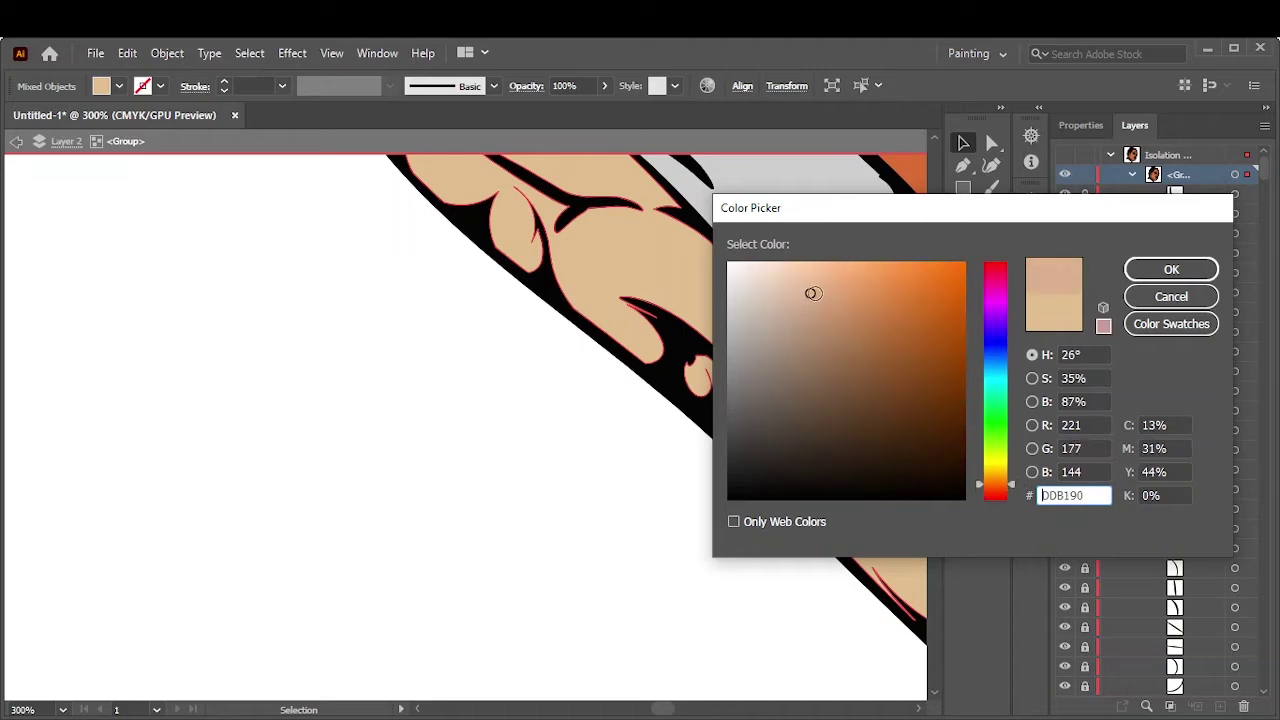
key("Return")
Switch to Direct Selection and zoom in on the hair outline
key("ctrl+0")
scroll(390, 450, "up", 5)
key("ctrl+0")
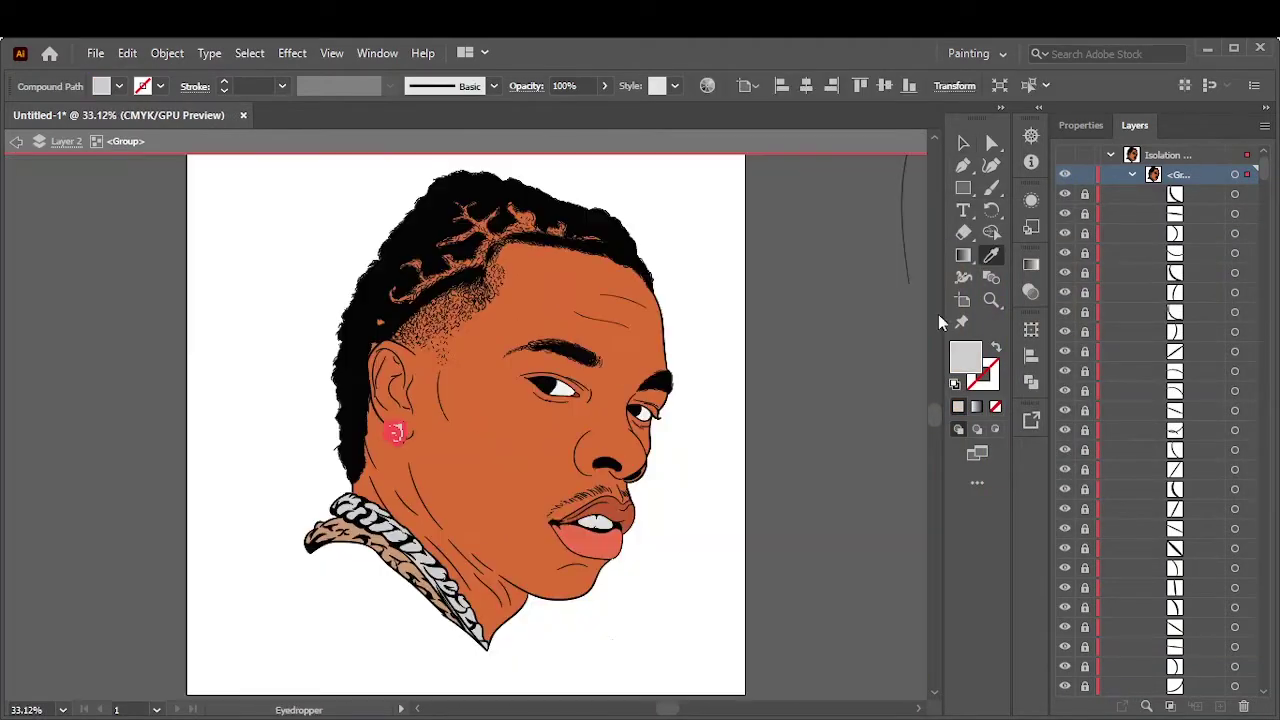
key("a")
scroll(595, 338, "up", 5)
left_click_drag(595, 338, 434, 503)
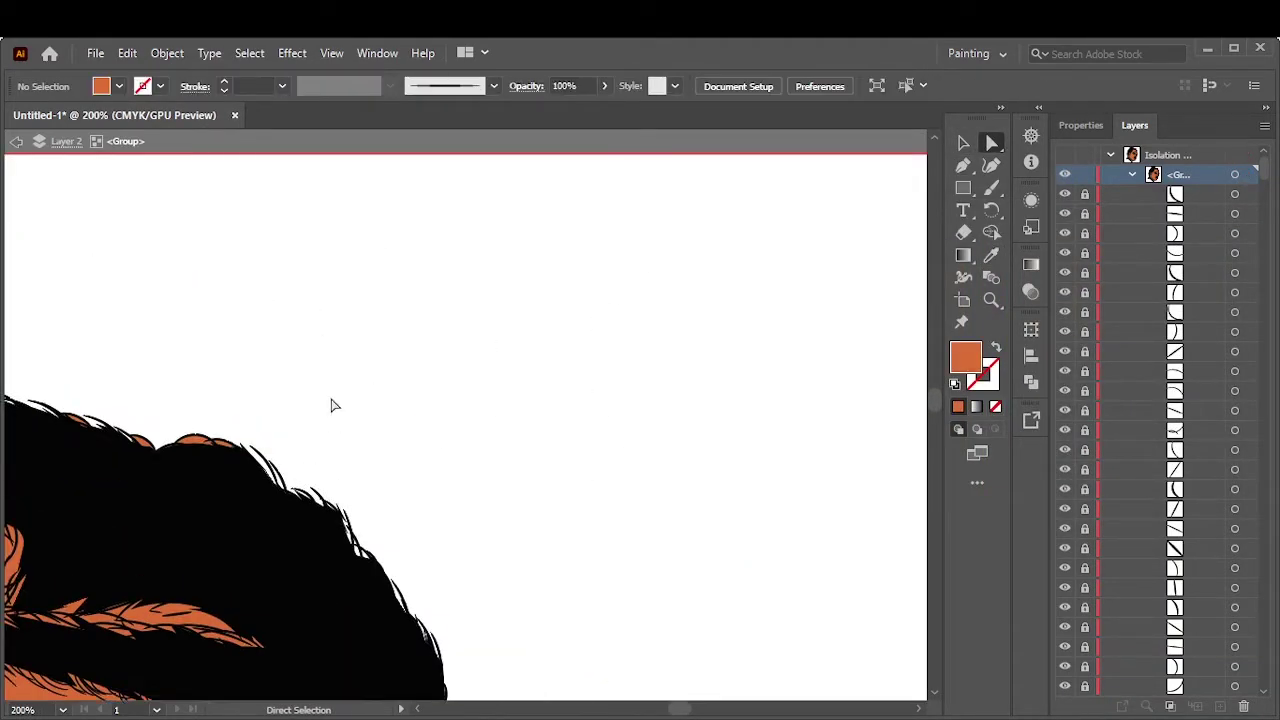
Zoom in on several areas of the hair, including the edge near the shoulder
scroll(331, 406, "down", 3)
mouse_move(870, 500)
left_mouse_down()
mouse_move(716, 577)
mouse_move(729, 463)
left_mouse_up()
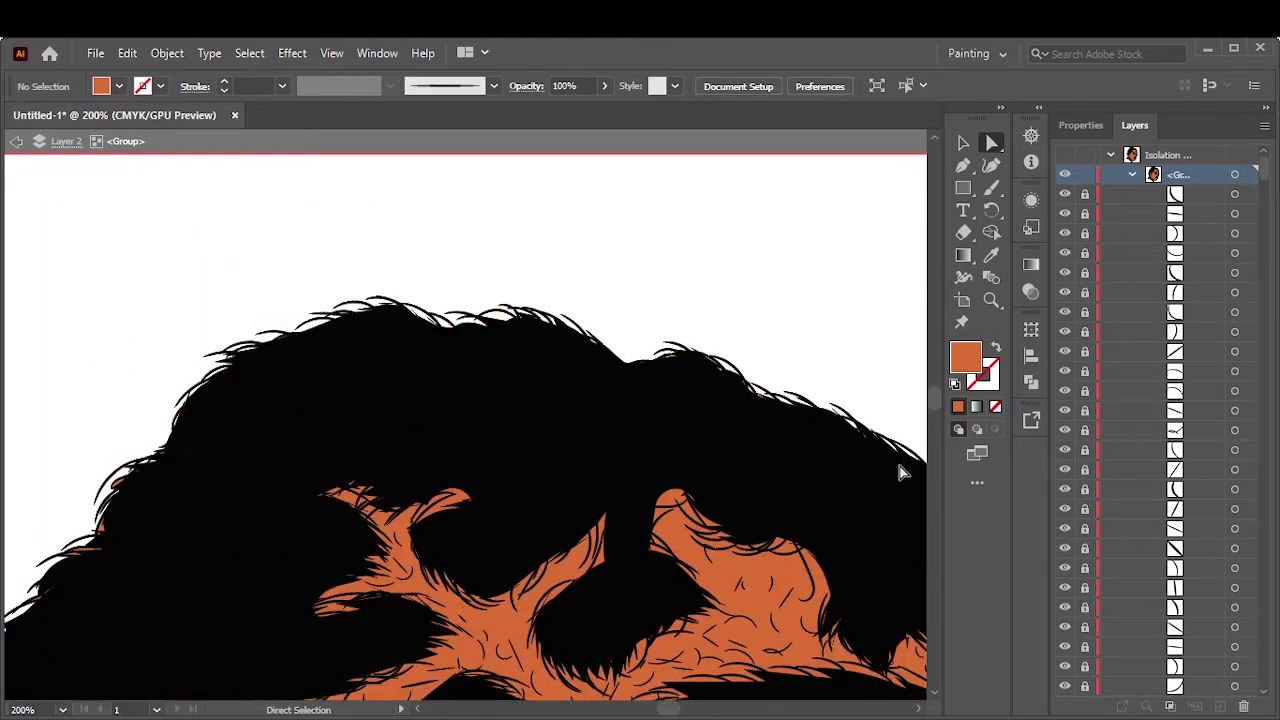
key("ctrl+0")
scroll(391, 309, "up", 5)
left_click_drag(315, 204, 676, 600)
left_click_drag(323, 286, 563, 671)
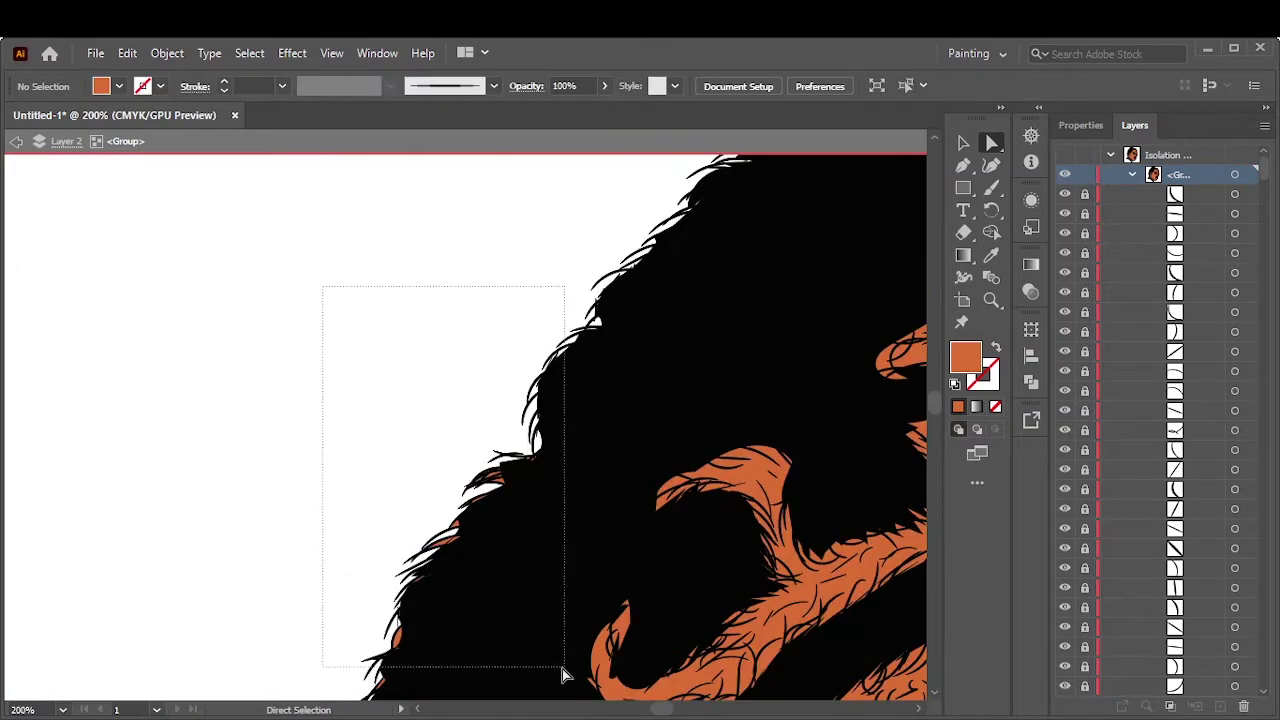
left_click_drag(300, 237, 391, 614)
Return to the Selection tool and exit Isolation Mode
scroll(634, 486, "down", 2)
scroll(677, 486, "down", 2)
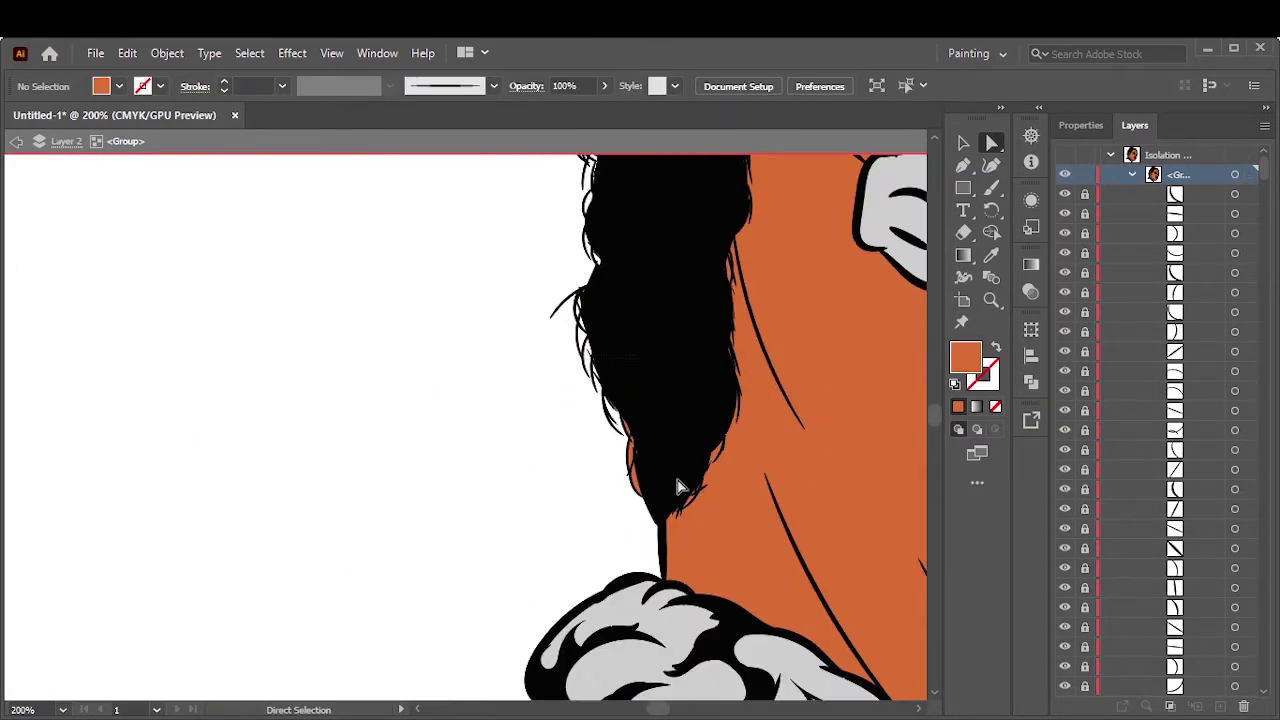
scroll(659, 516, "down", 2)
key("v")
double_click(902, 307)
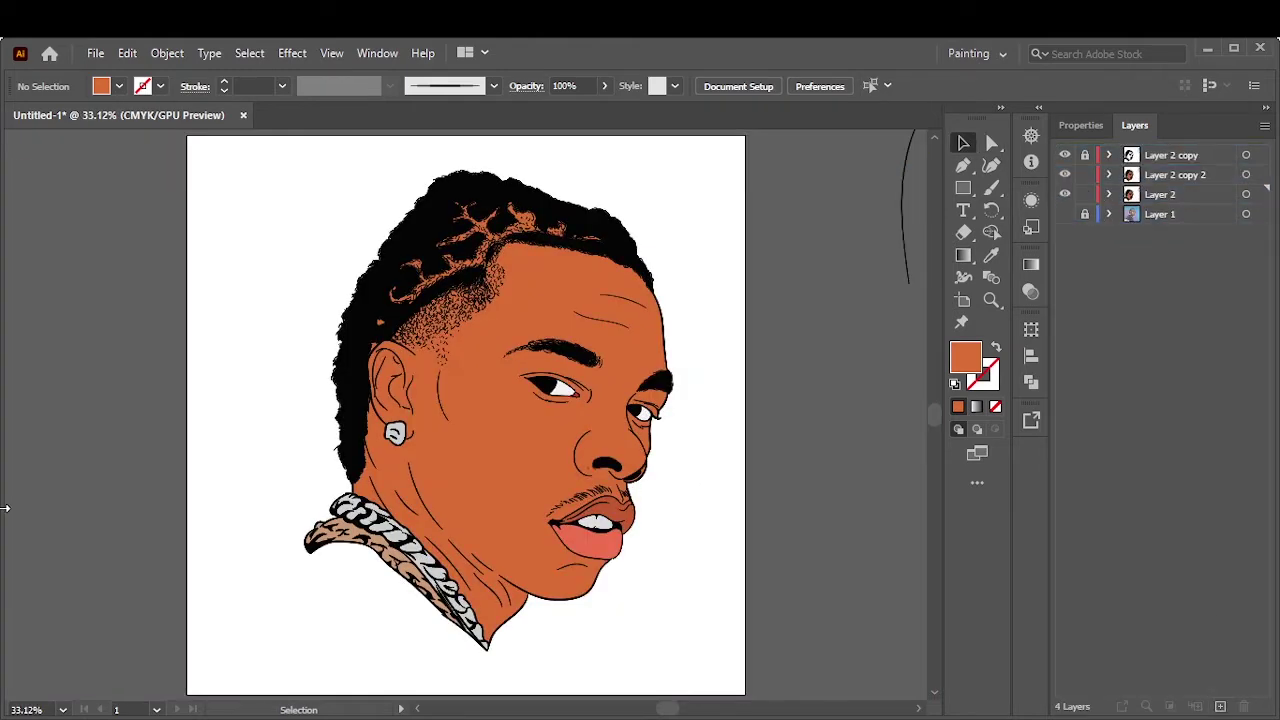
Hide and lock the orange skin layer, then inspect the hair line art up close
left_click(1085, 194)
key("a")
left_click(1170, 174)
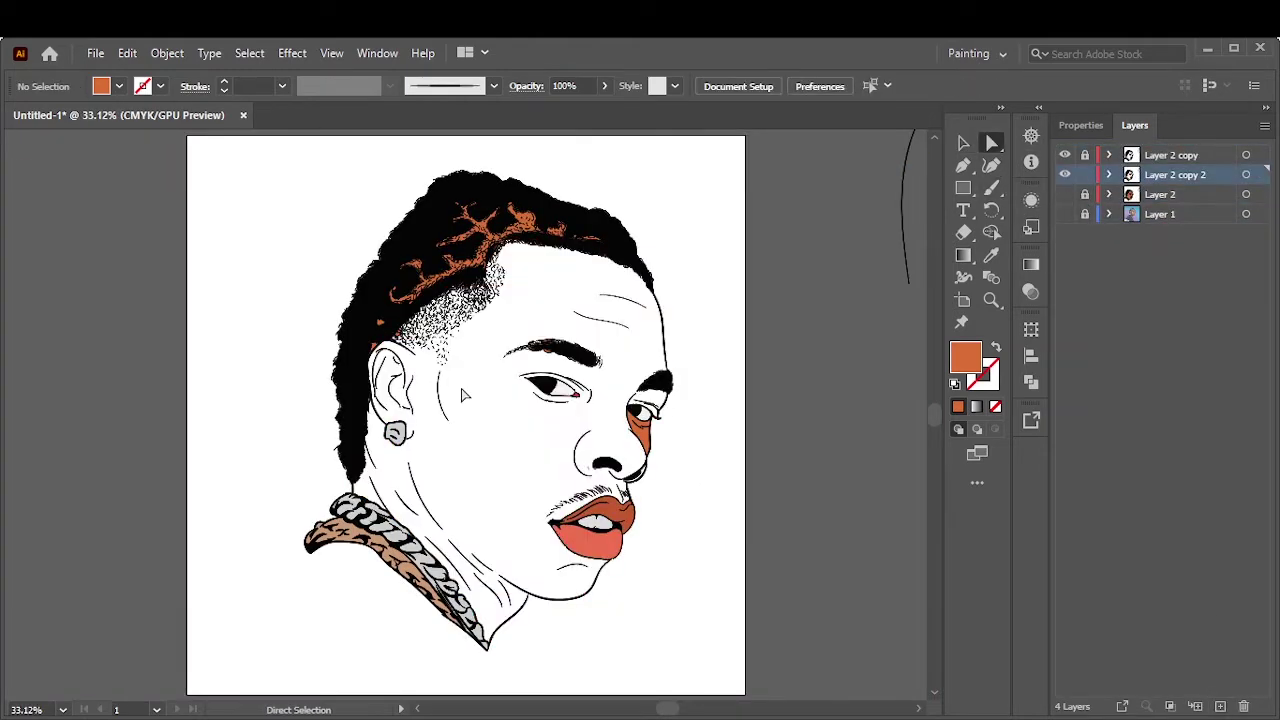
key("ctrl+1")
scroll(737, 400, "up", 3)
scroll(903, 423, "up", 3)
scroll(777, 291, "up", 5)
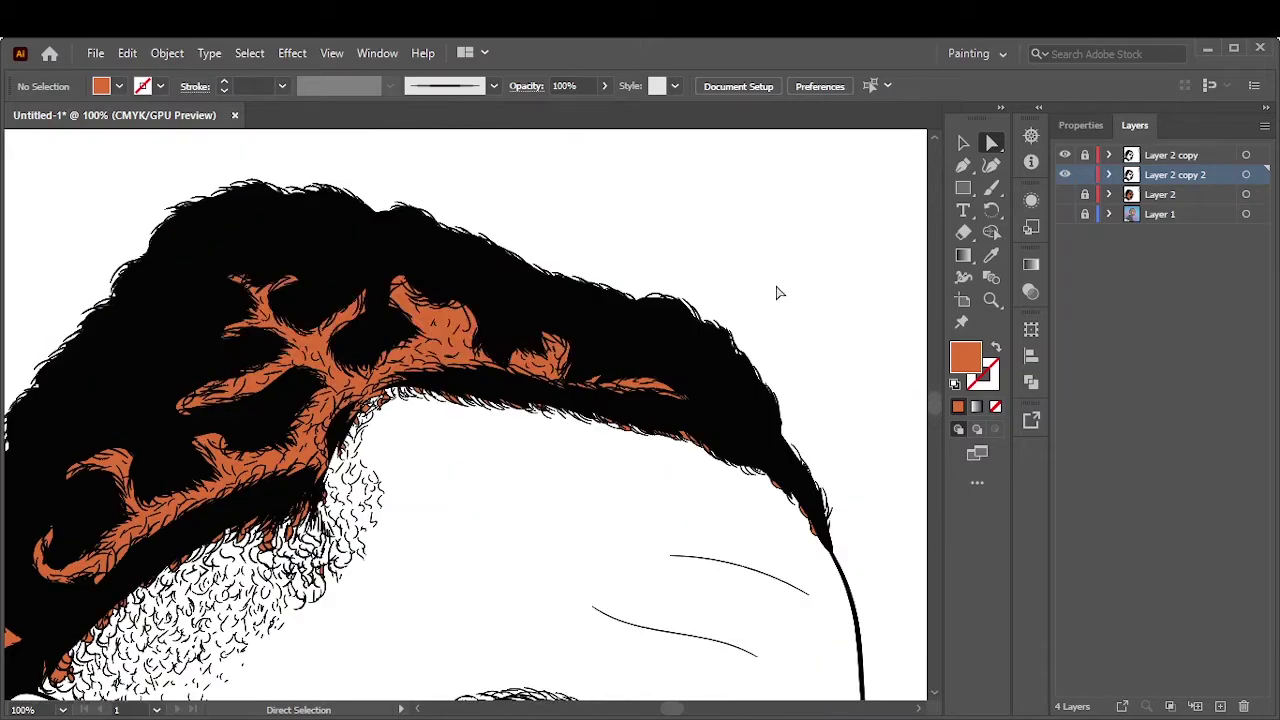
left_click_drag(398, 258, 820, 605)
scroll(821, 614, "down", 5)
scroll(748, 474, "down", 5)
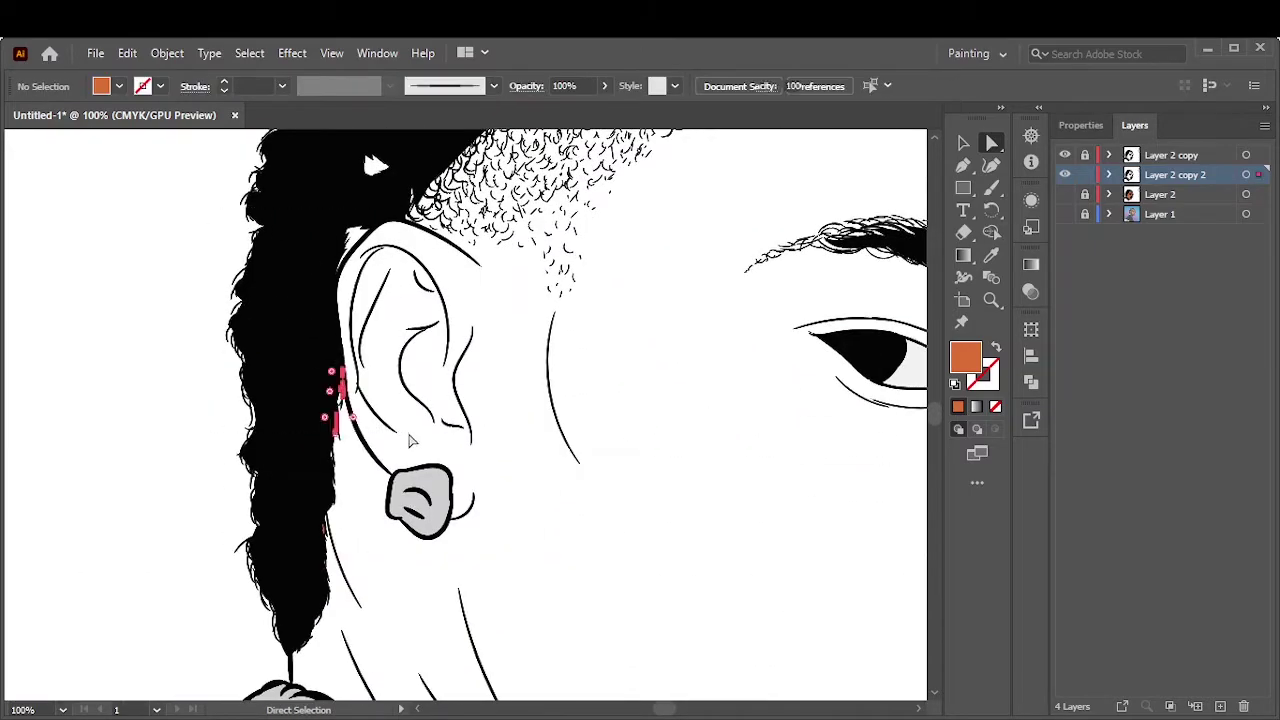
scroll(375, 615, "up", 5)
Add a new Layer 5 above the skin layer
key("ctrl+0")
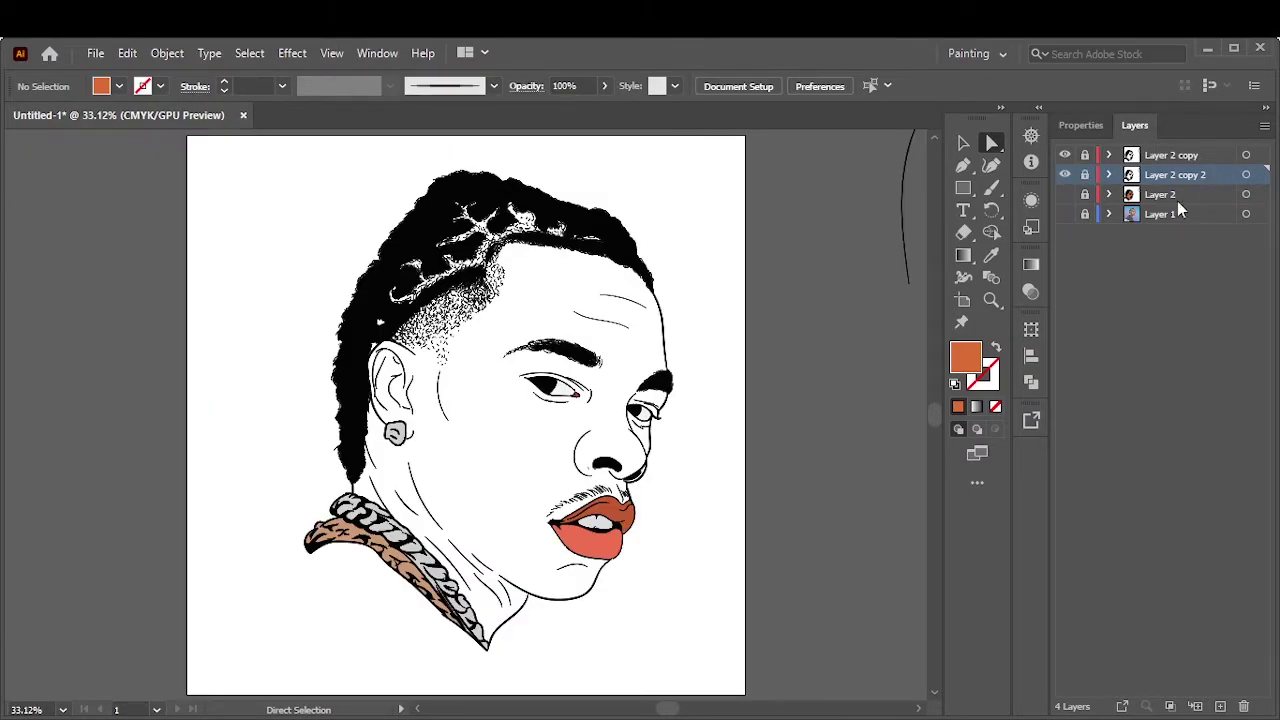
left_click(1177, 200)
key("ctrl+l")
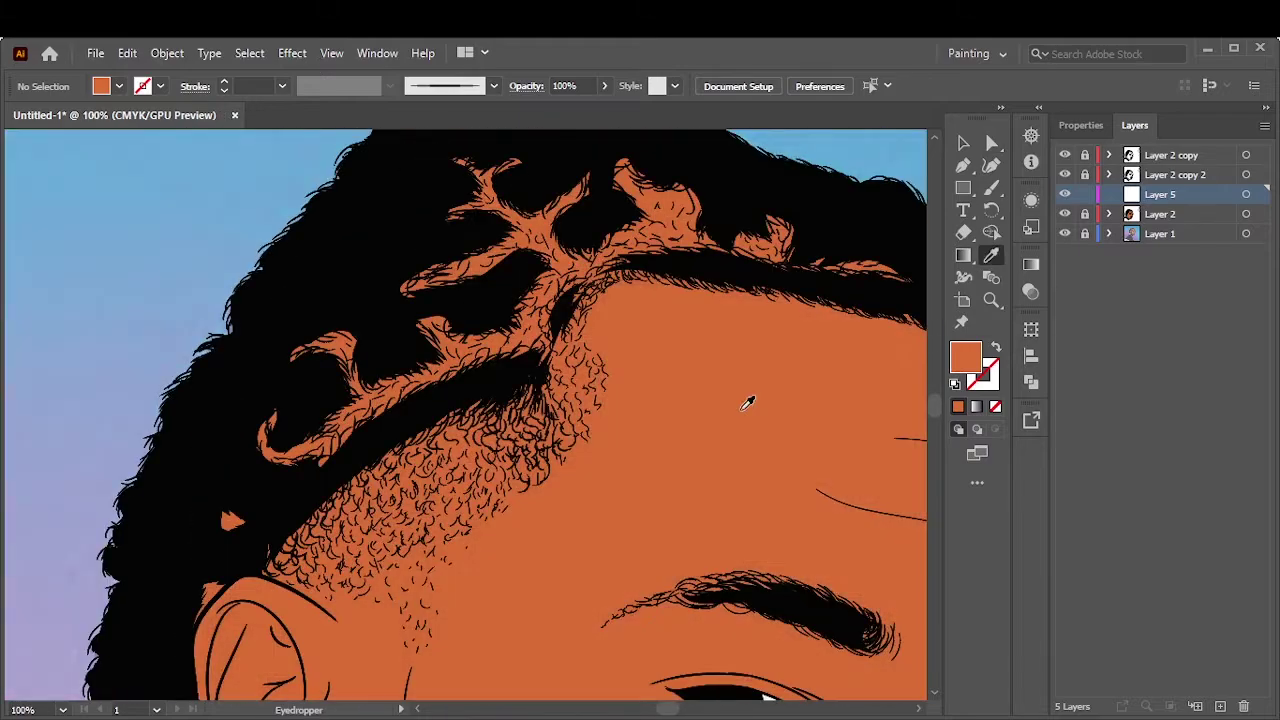
Confirm the orange fill and draw a closed shading shape from the nose to the lip
key("Return")
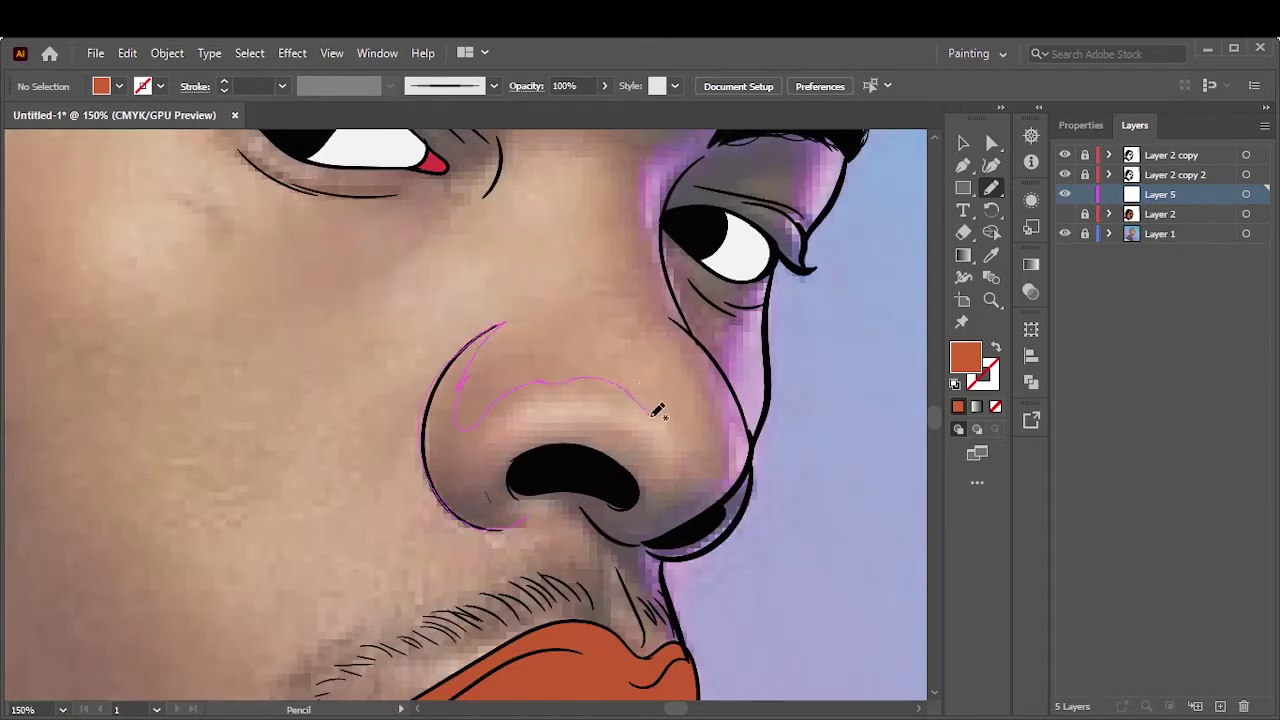
left_click_drag(590, 468, 647, 541)
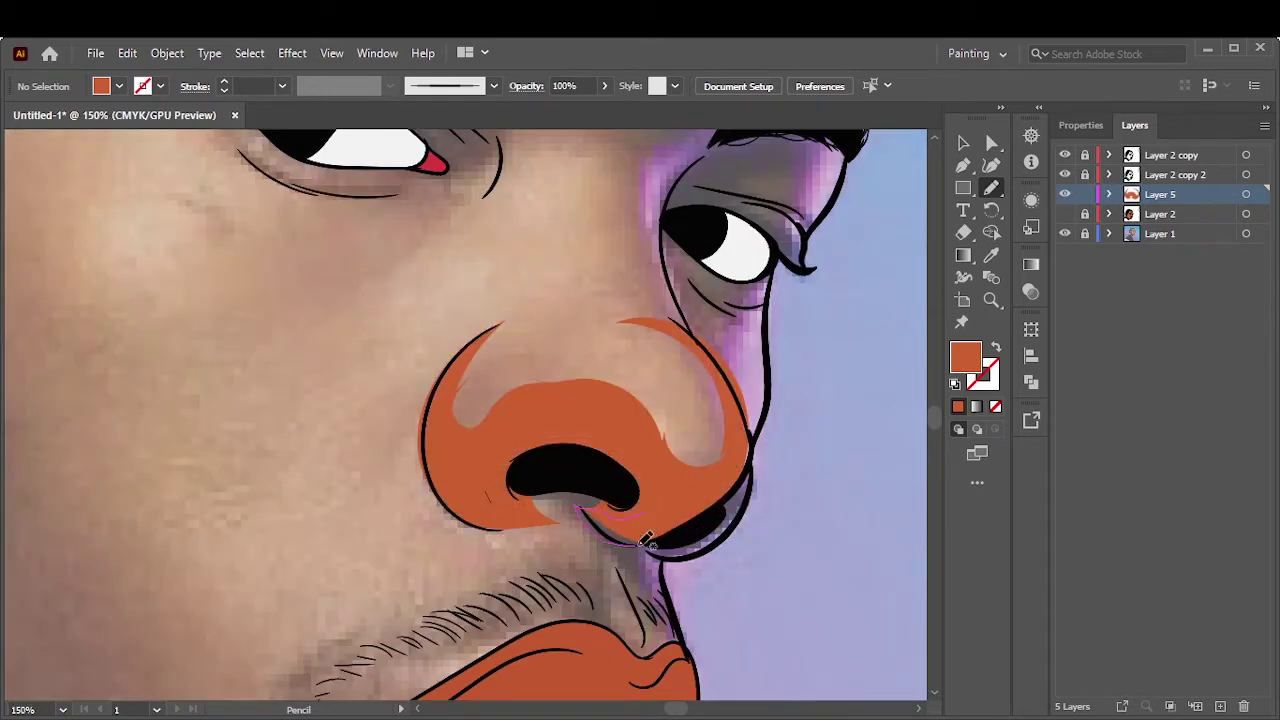
left_click_drag(655, 630, 665, 546)
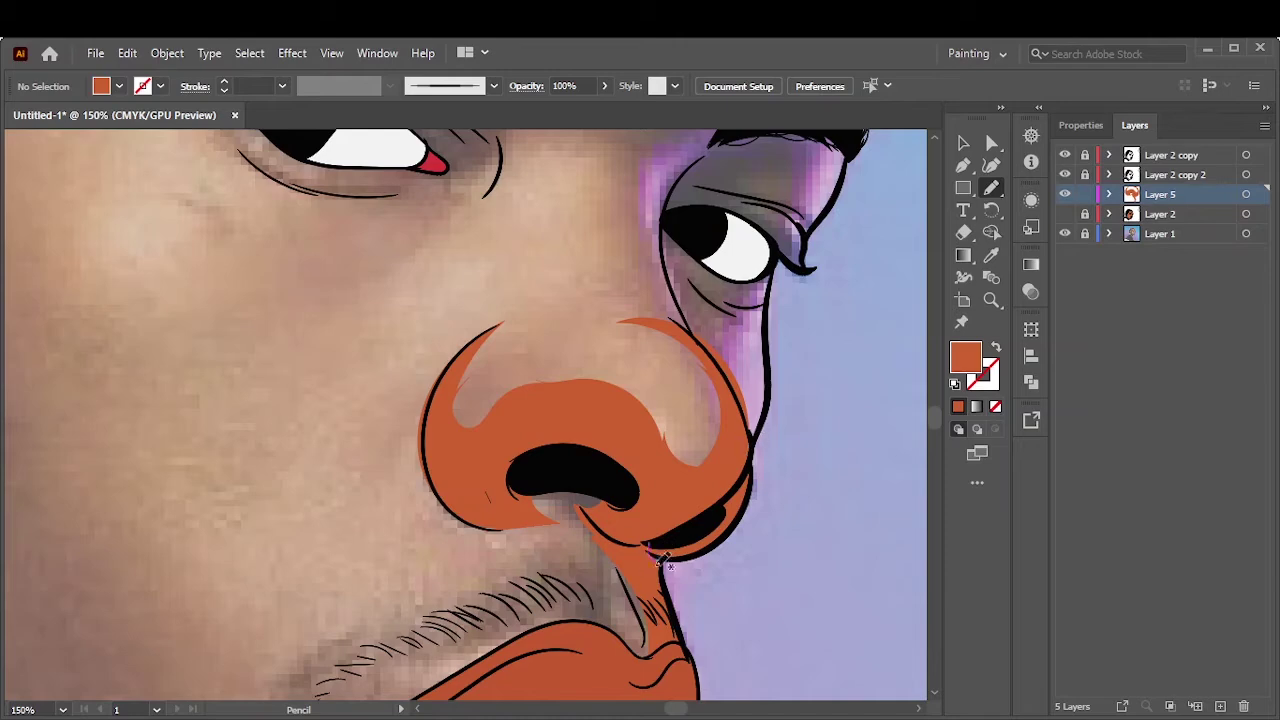
left_click_drag(537, 520, 577, 530)
key("ctrl+0")
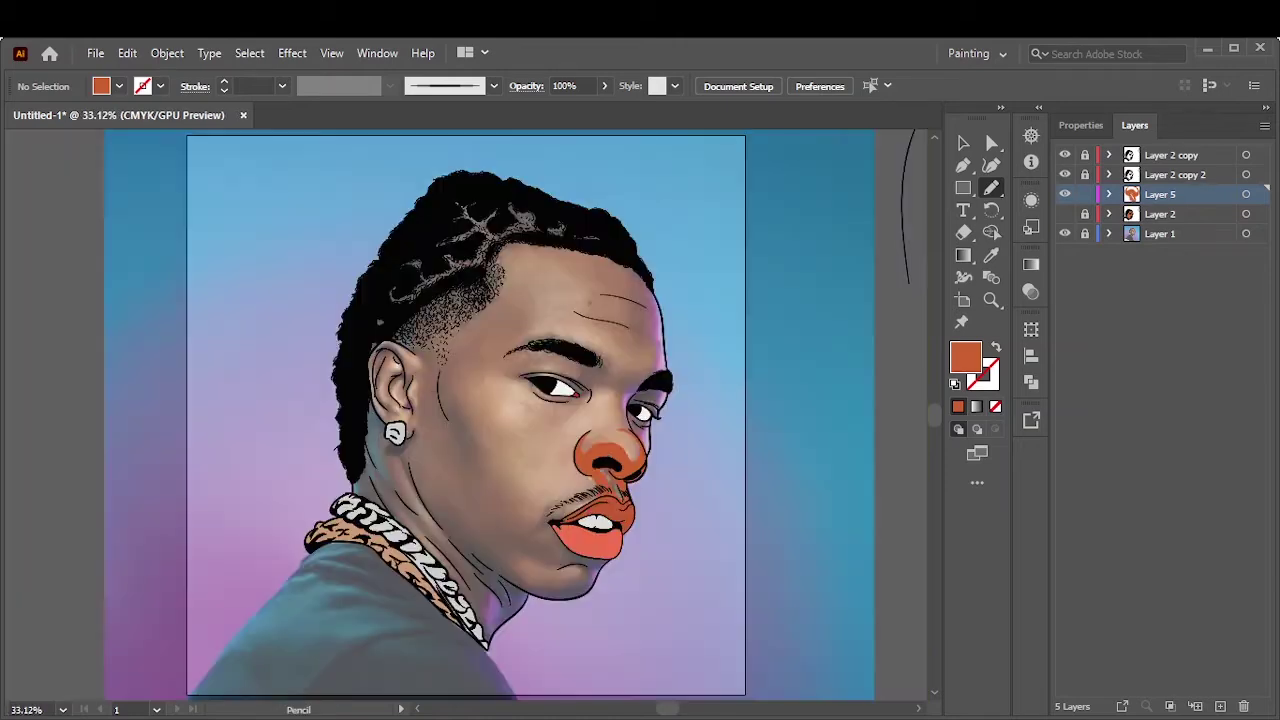
Check the current fill colour, then hide the orange skin layer to reveal the photo
scroll(700, 470, "up", 3)
scroll(614, 420, "up", 3)
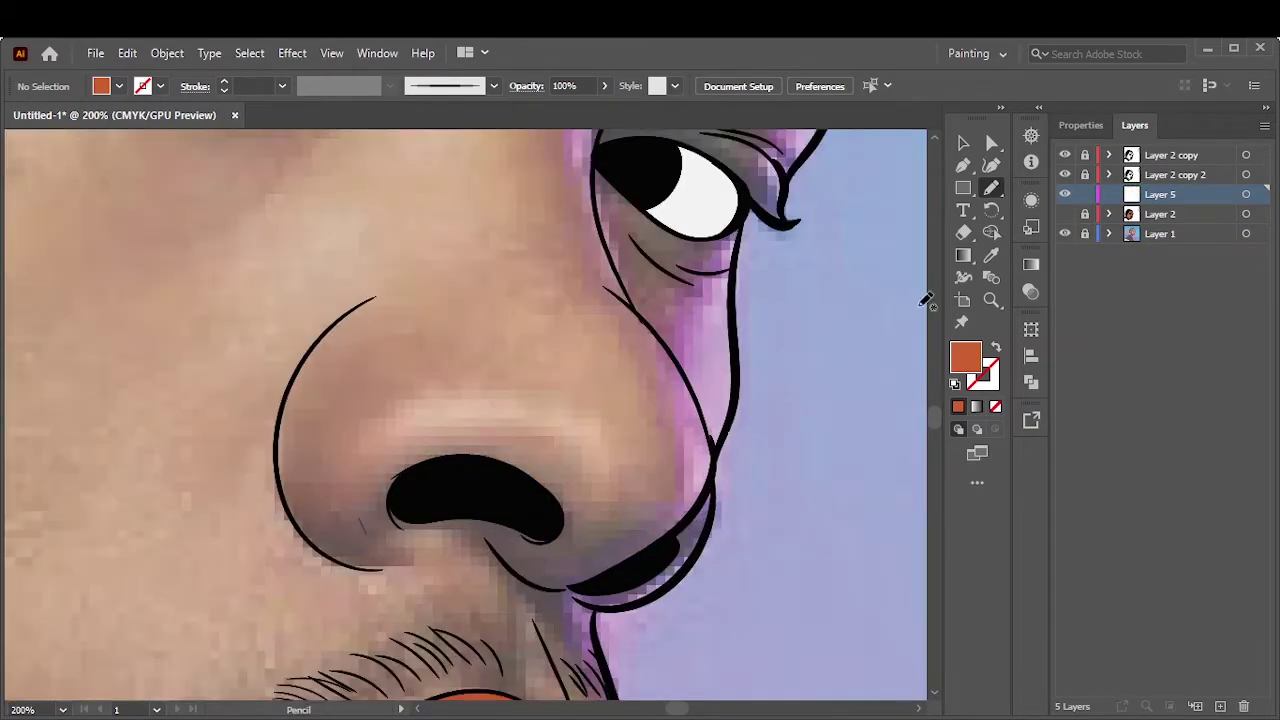
key("i")
double_click(965, 357)
key("Escape")
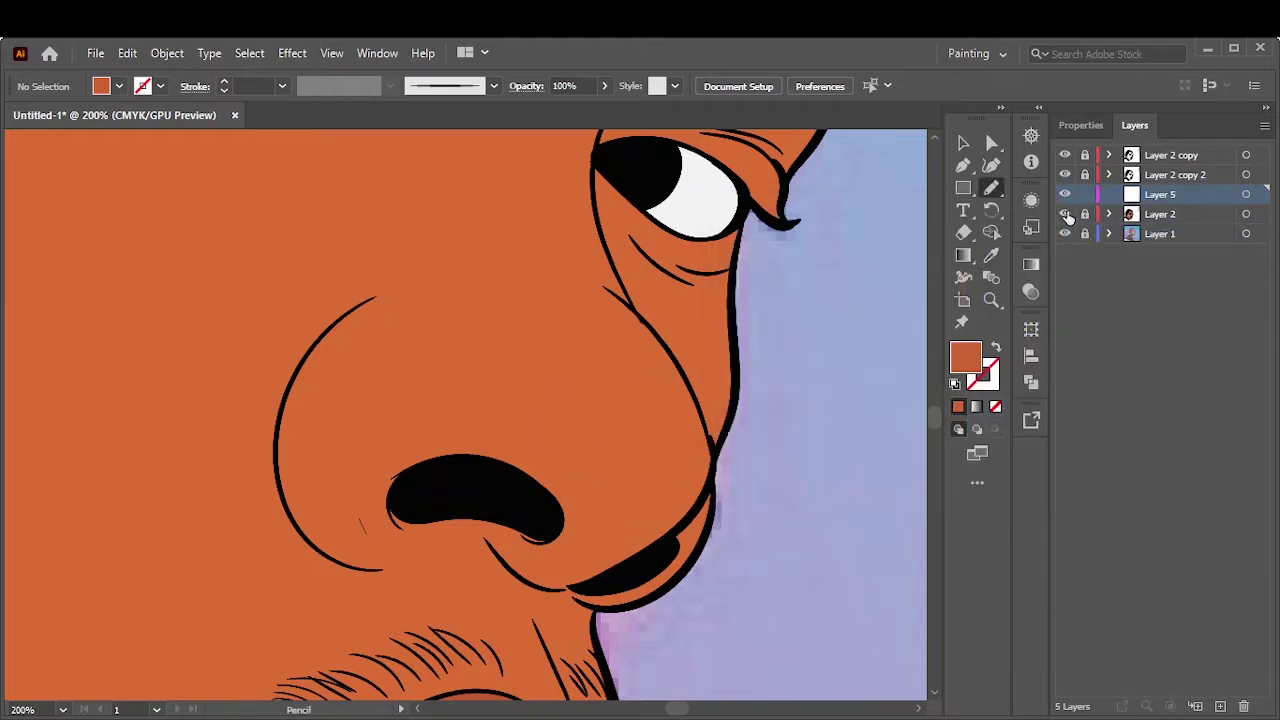
left_click(1065, 214)
Trace shading shapes on the nose, beside the nostril and along the chin under the lip
left_click_drag(425, 300, 323, 391)
left_click_drag(327, 555, 322, 548)
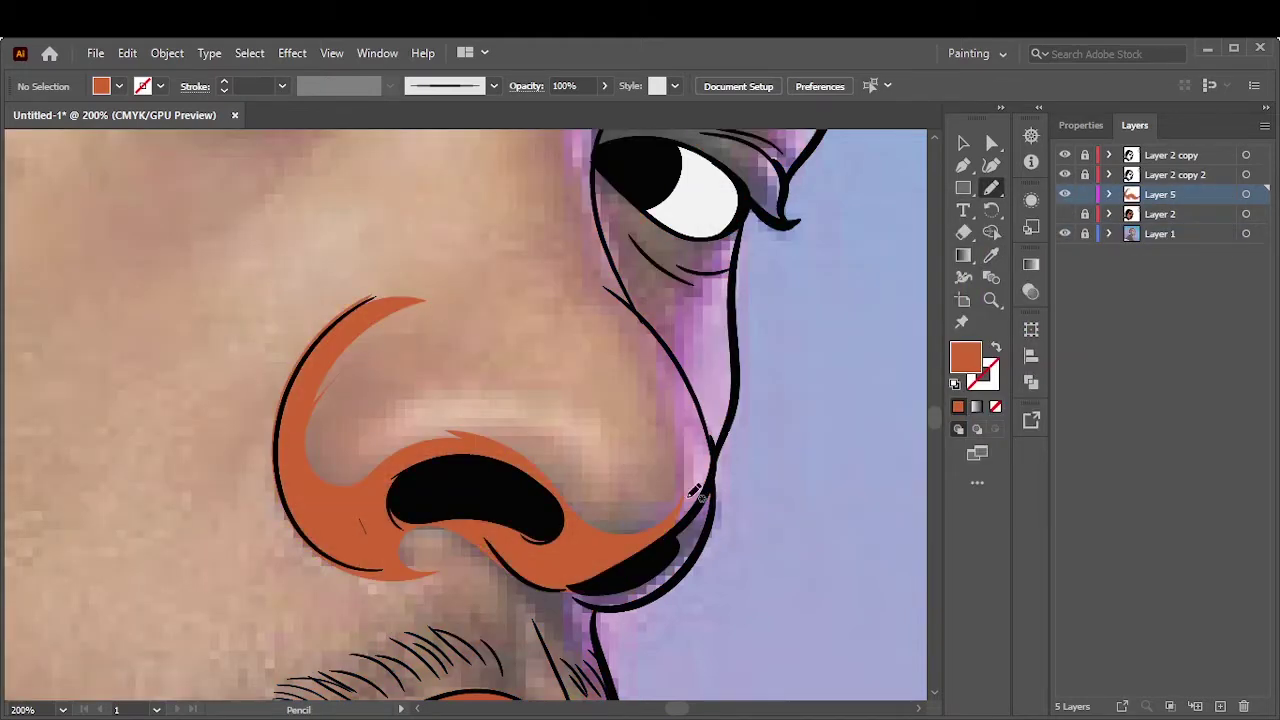
left_click_drag(448, 374, 462, 382)
left_click_drag(556, 502, 611, 438)
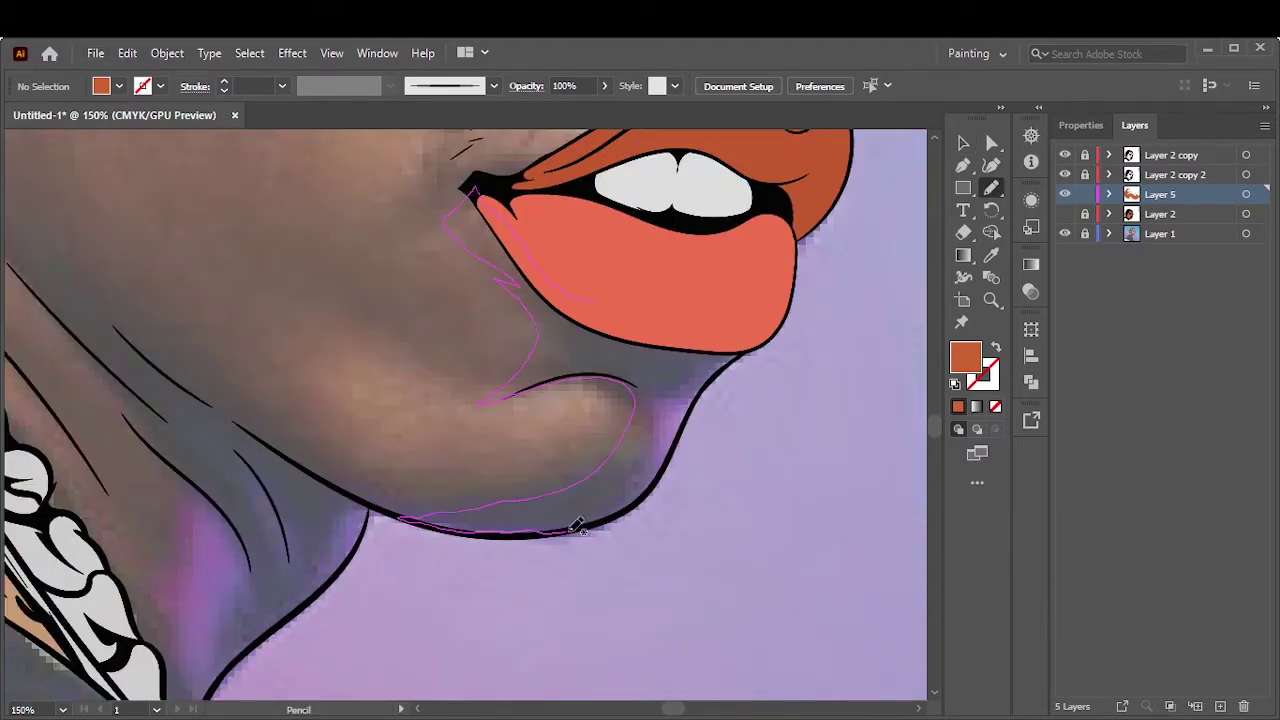
left_click_drag(578, 527, 620, 265)
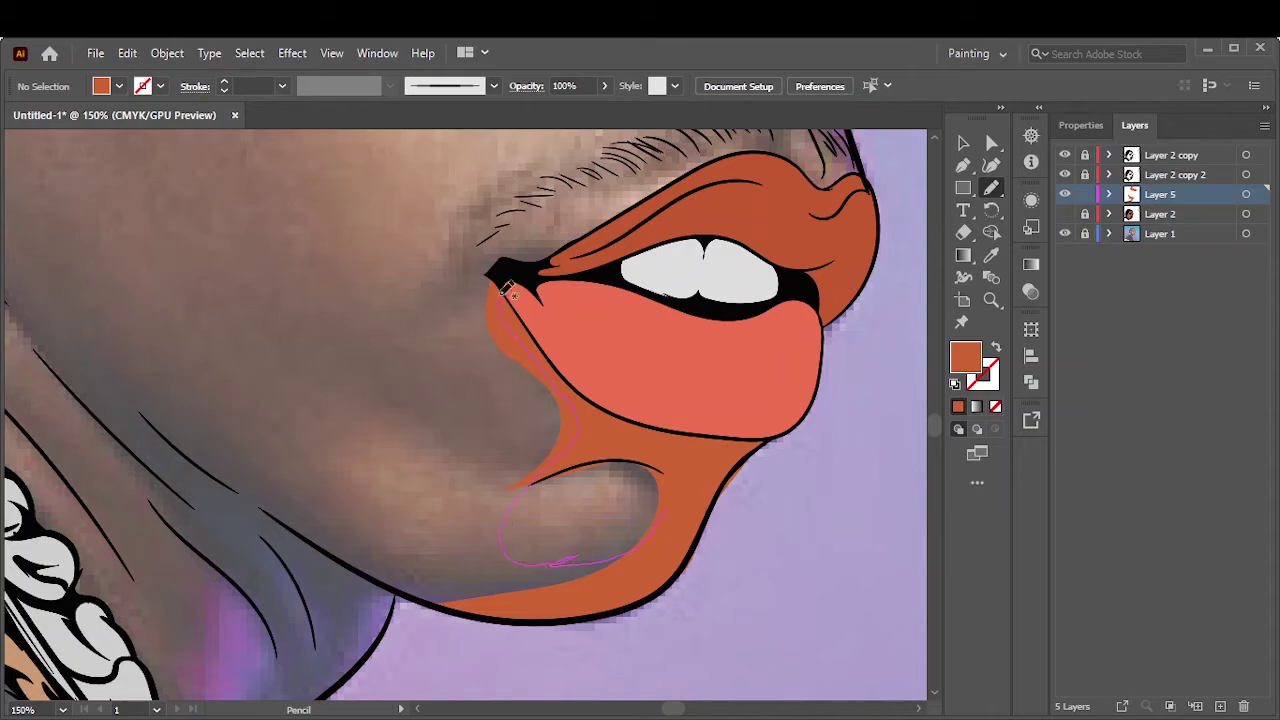
left_click_drag(288, 520, 295, 525)
Draw closed shading shapes along the jaw and down the neck
key("ctrl+minus")
key("ctrl+minus")
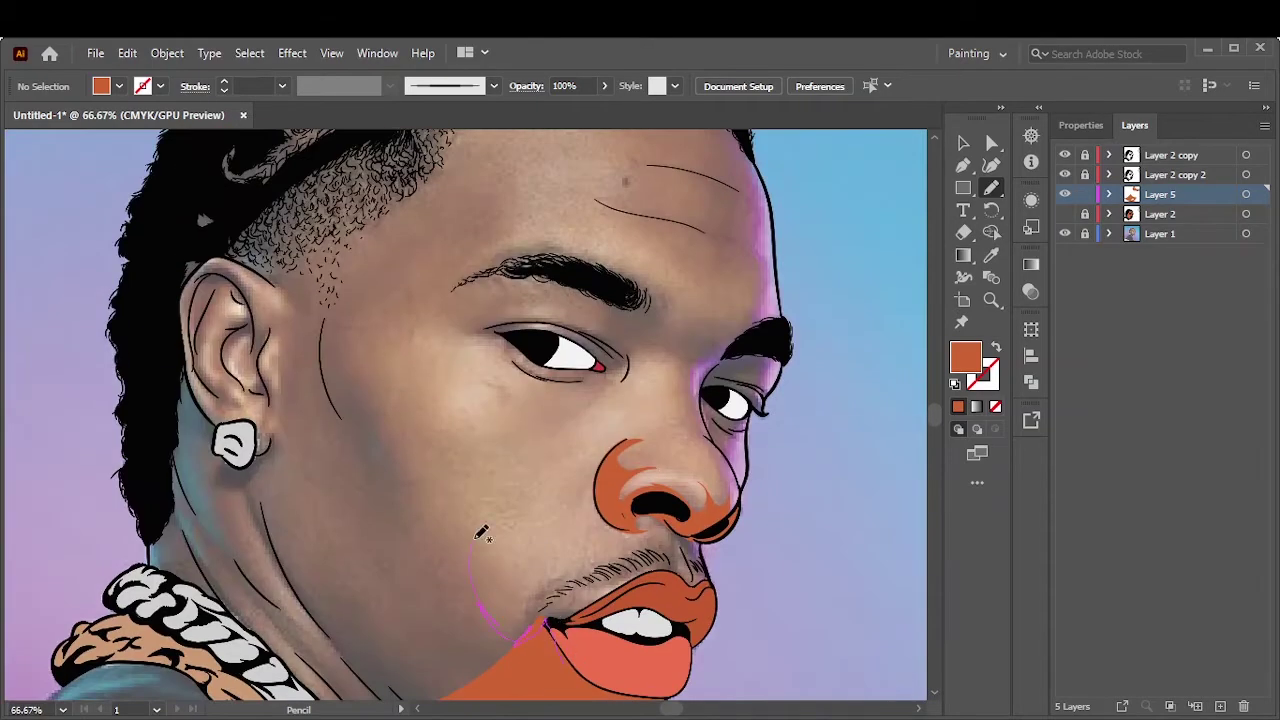
left_click_drag(388, 668, 390, 668)
key("ctrl+plus")
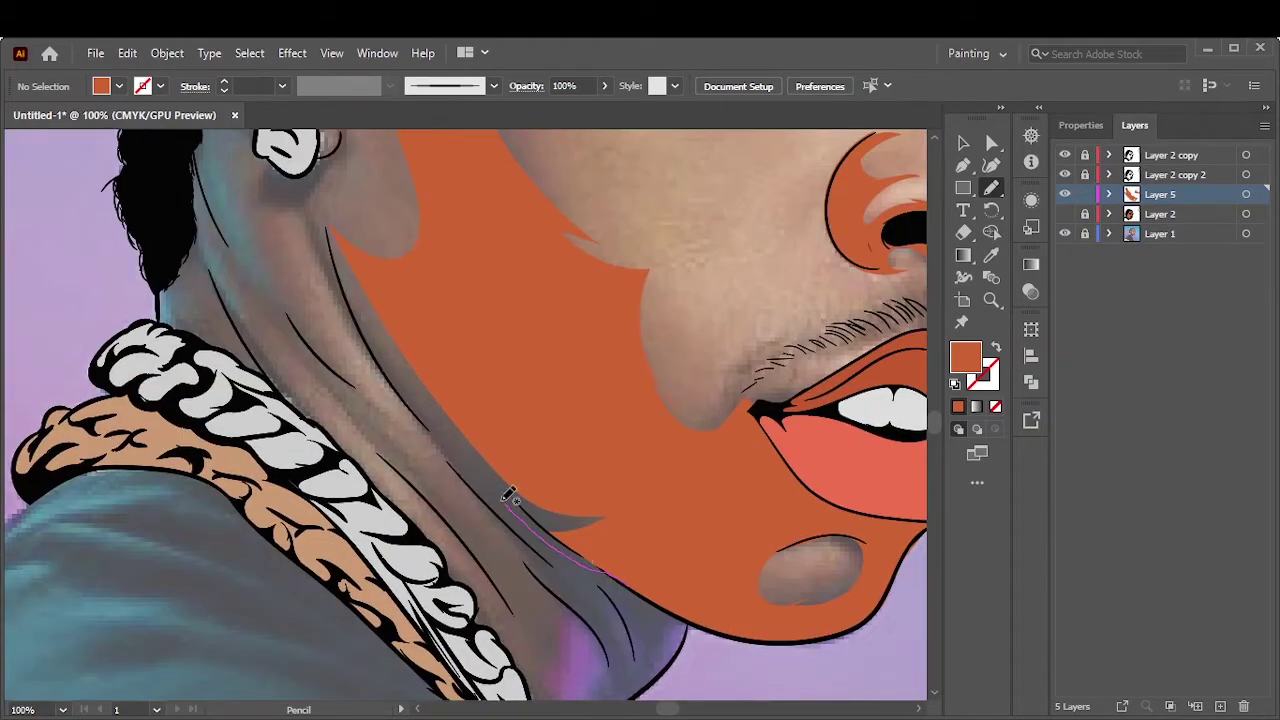
left_click_drag(508, 496, 508, 497)
key("ctrl+plus")
left_click_drag(508, 572, 598, 556)
left_click_drag(752, 478, 754, 480)
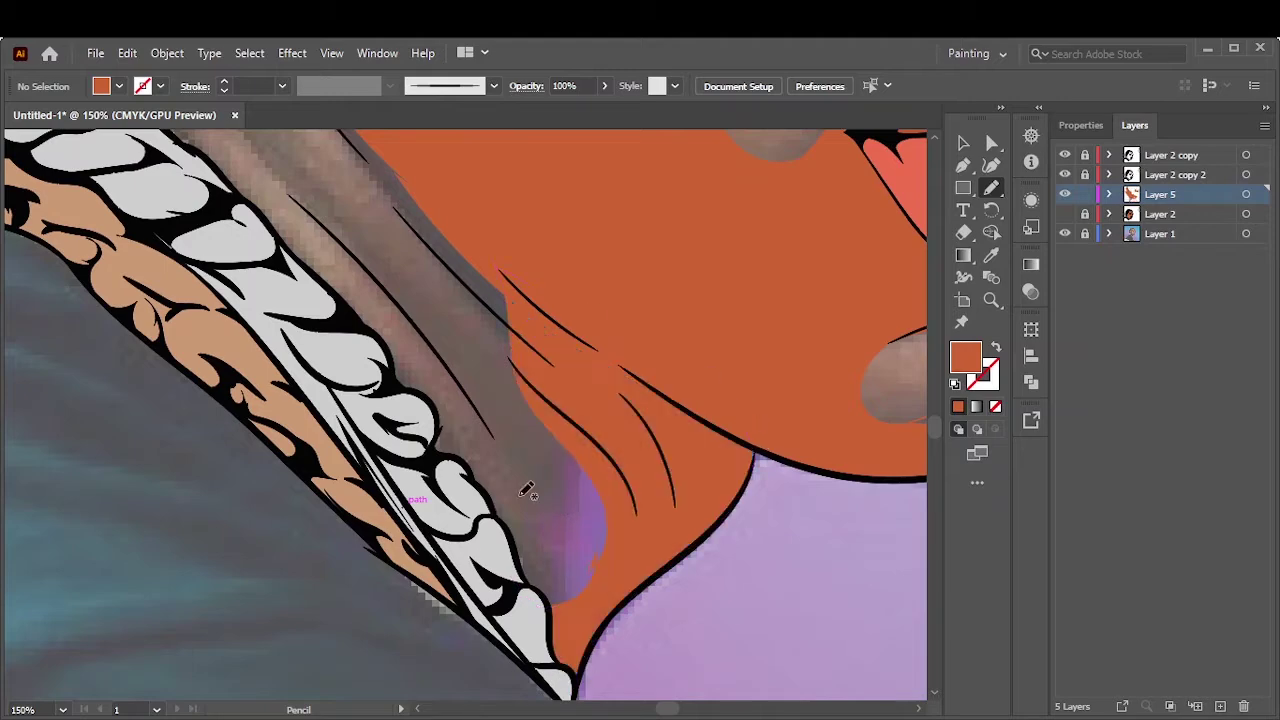
Shade beside the chain and cover the grey streaks on the lower neck
left_click_drag(510, 452, 628, 514)
left_click_drag(578, 472, 664, 584)
left_click_drag(640, 590, 470, 342)
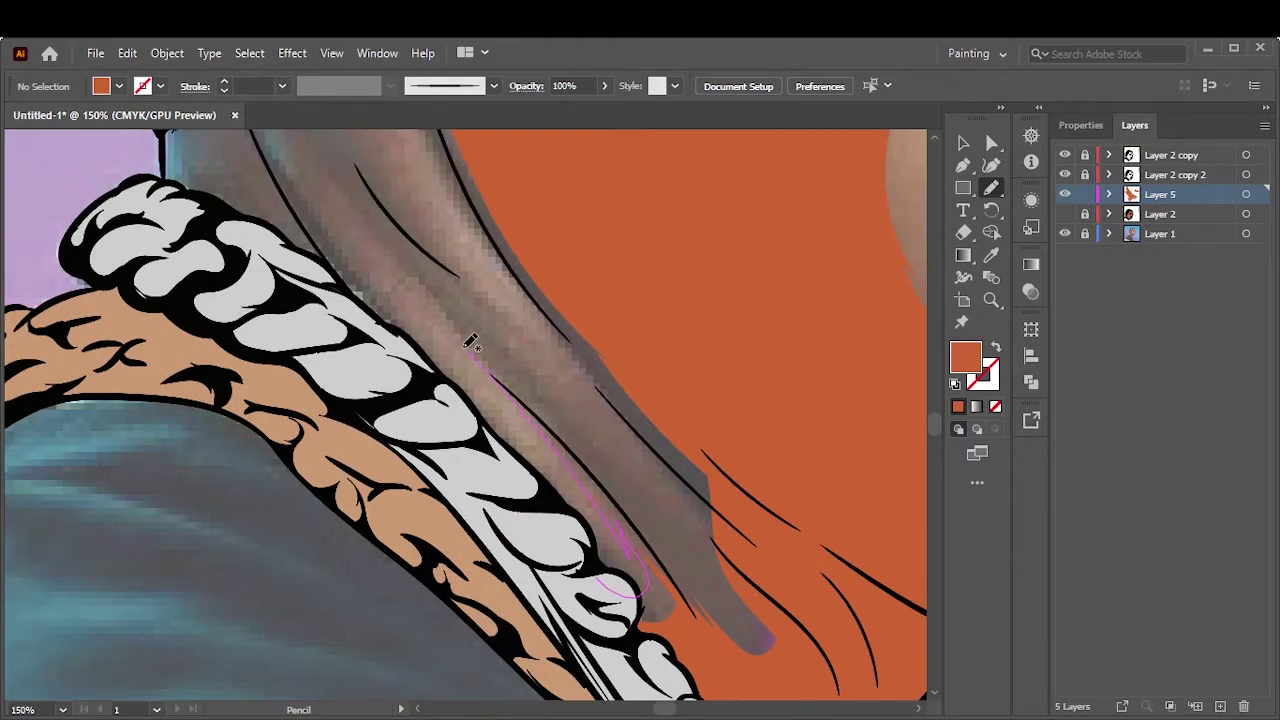
left_click_drag(706, 592, 706, 592)
scroll(700, 598, "down", 2)
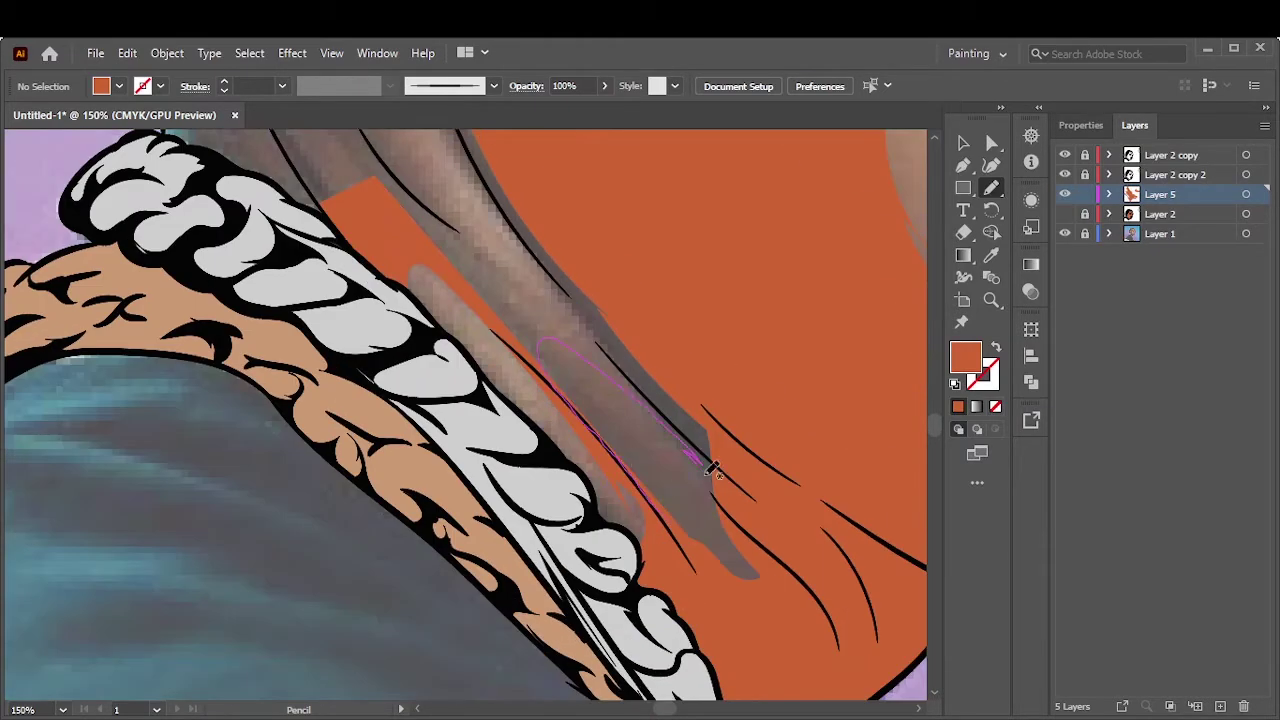
left_click_drag(607, 443, 607, 443)
left_click_drag(686, 486, 737, 480)
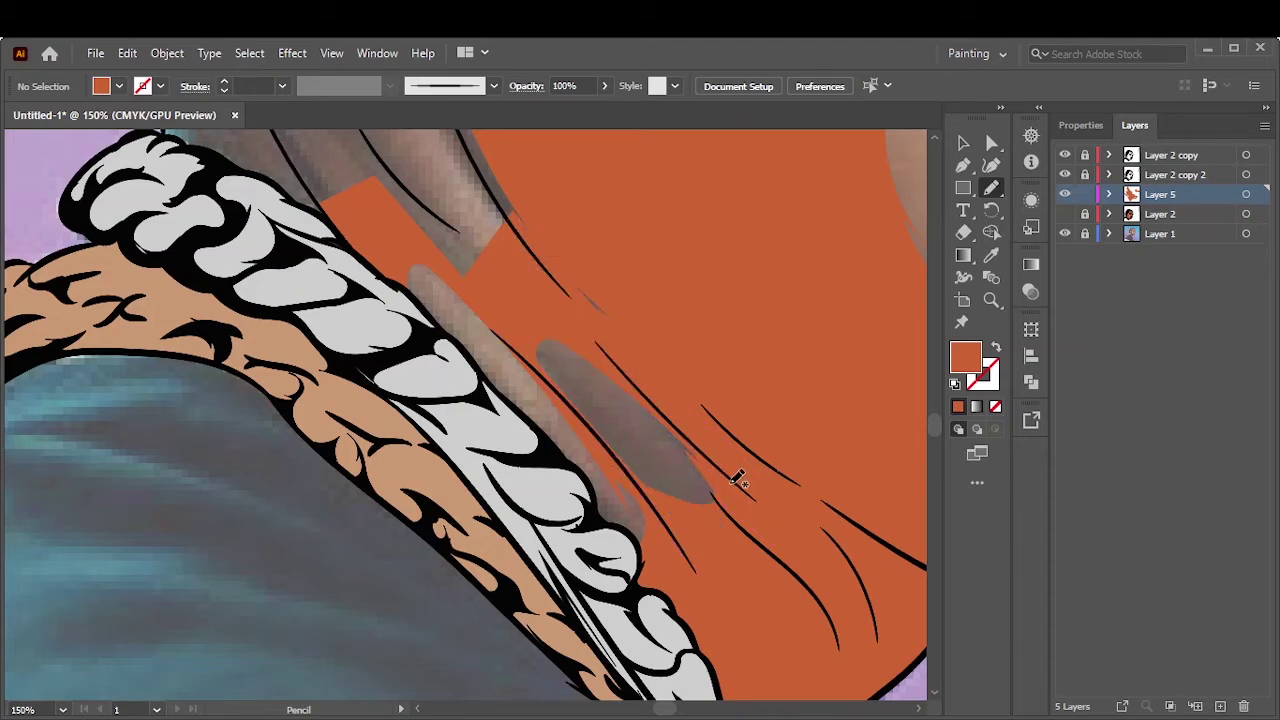
scroll(620, 420, "up", 5)
Draw an orange shape along the jaw line and fill the inner ear
left_click_drag(665, 665, 549, 493)
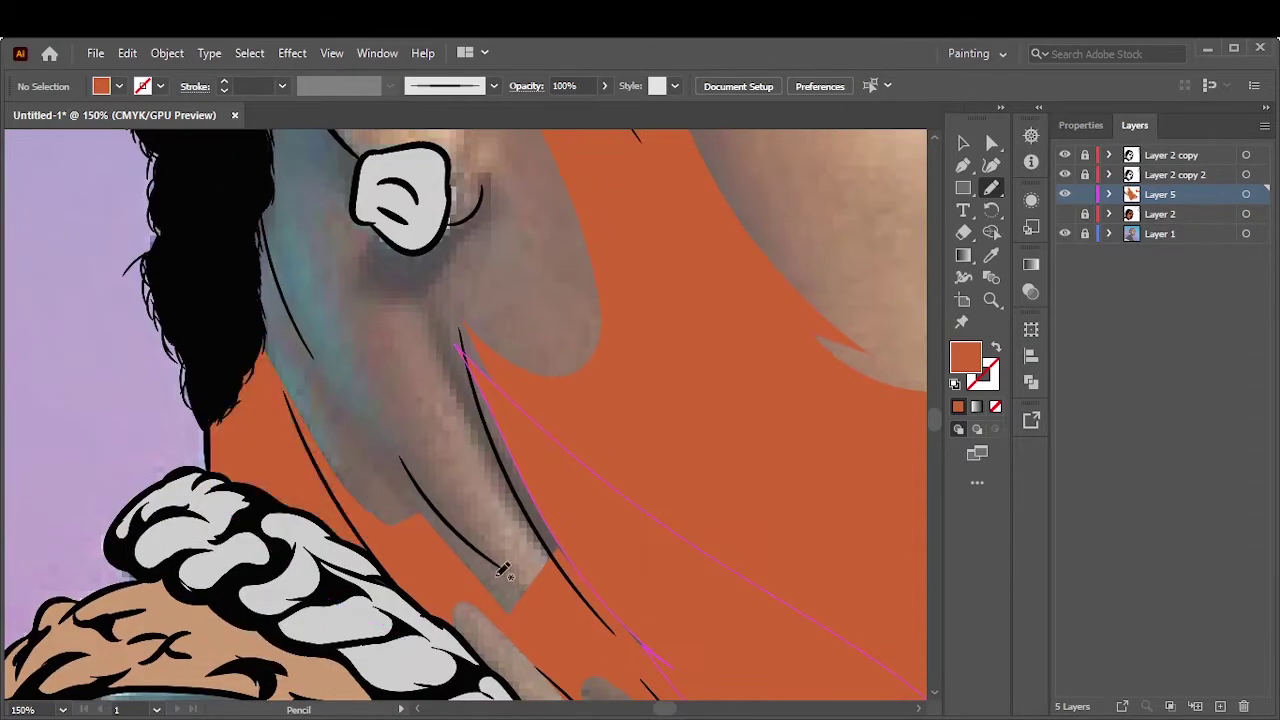
mouse_move(433, 252)
left_mouse_down()
mouse_move(585, 460)
mouse_move(455, 440)
left_mouse_up()
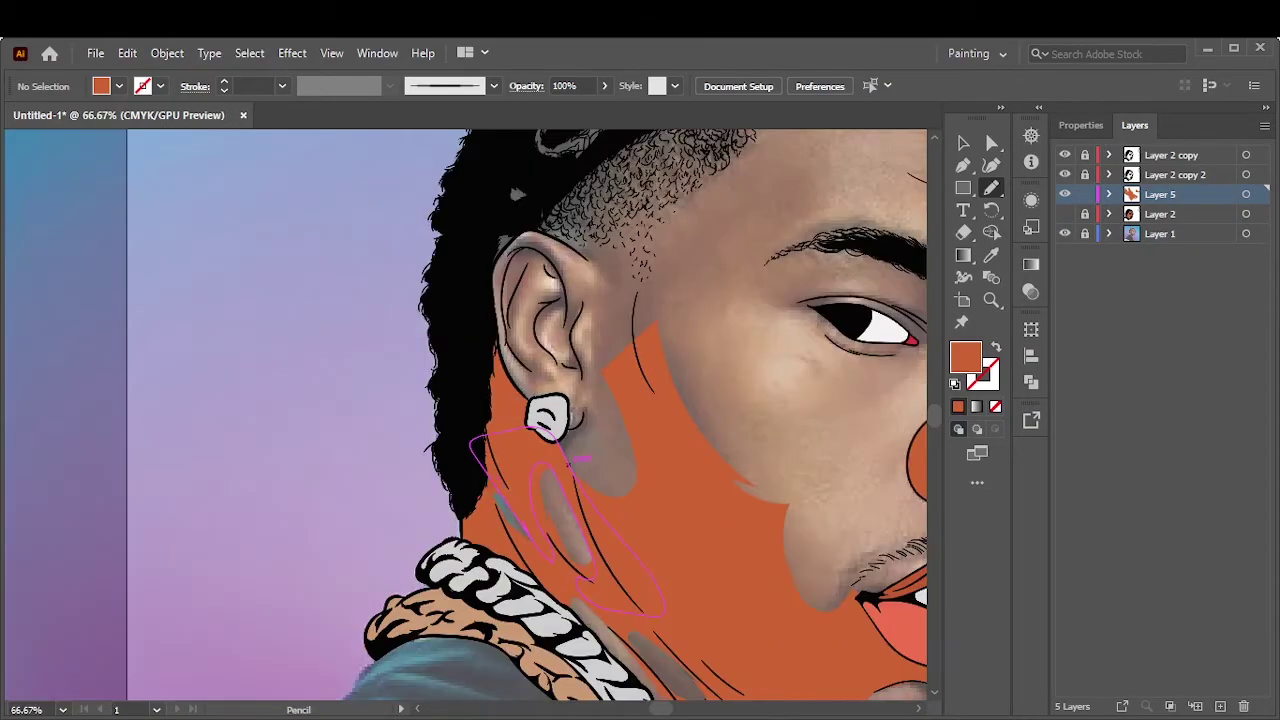
scroll(358, 457, "up", 4)
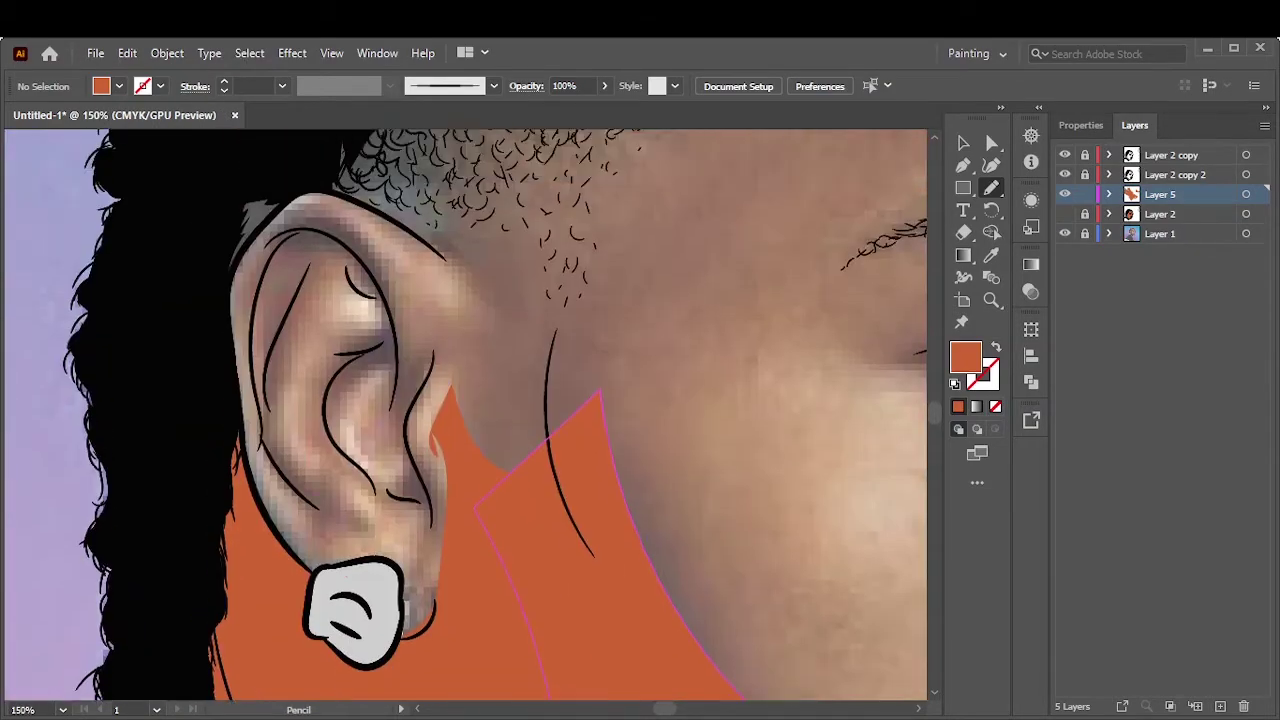
left_click_drag(345, 568, 358, 312)
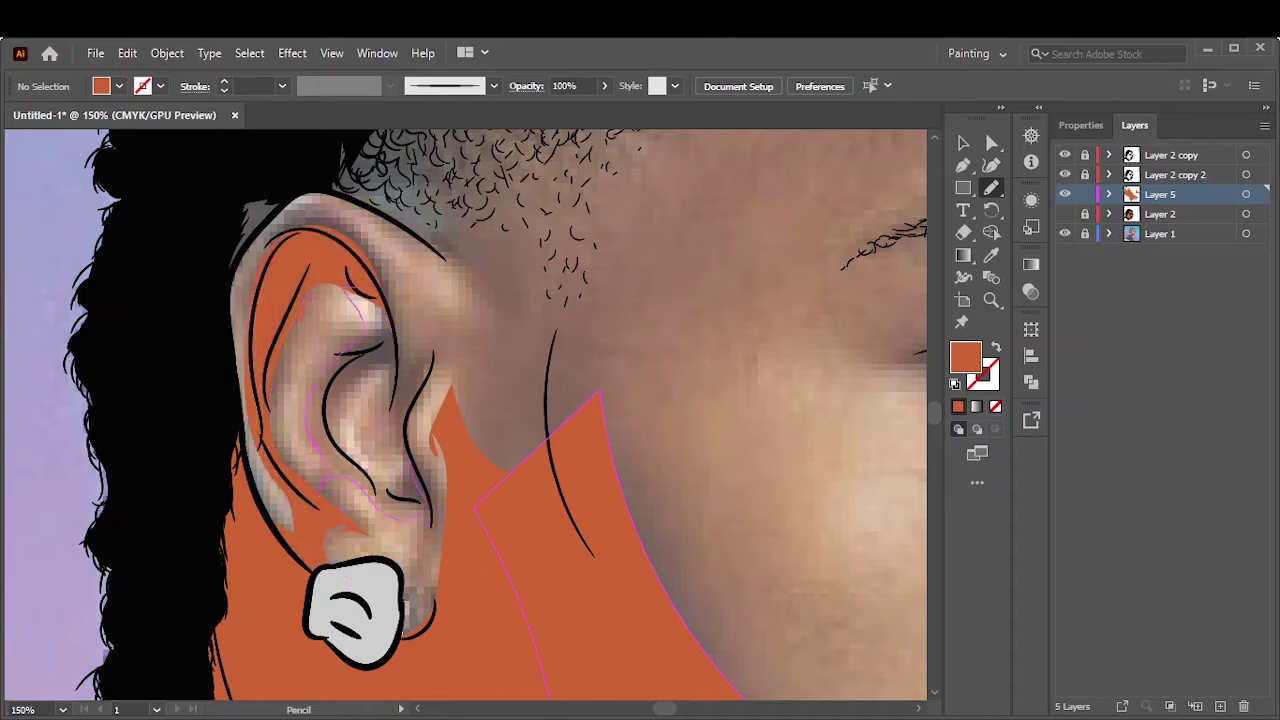
left_click_drag(420, 515, 418, 485)
Fill the shaved hair area and temple up to the hairline, then preview with the photo hidden
key("ctrl+minus")
key("ctrl+minus")
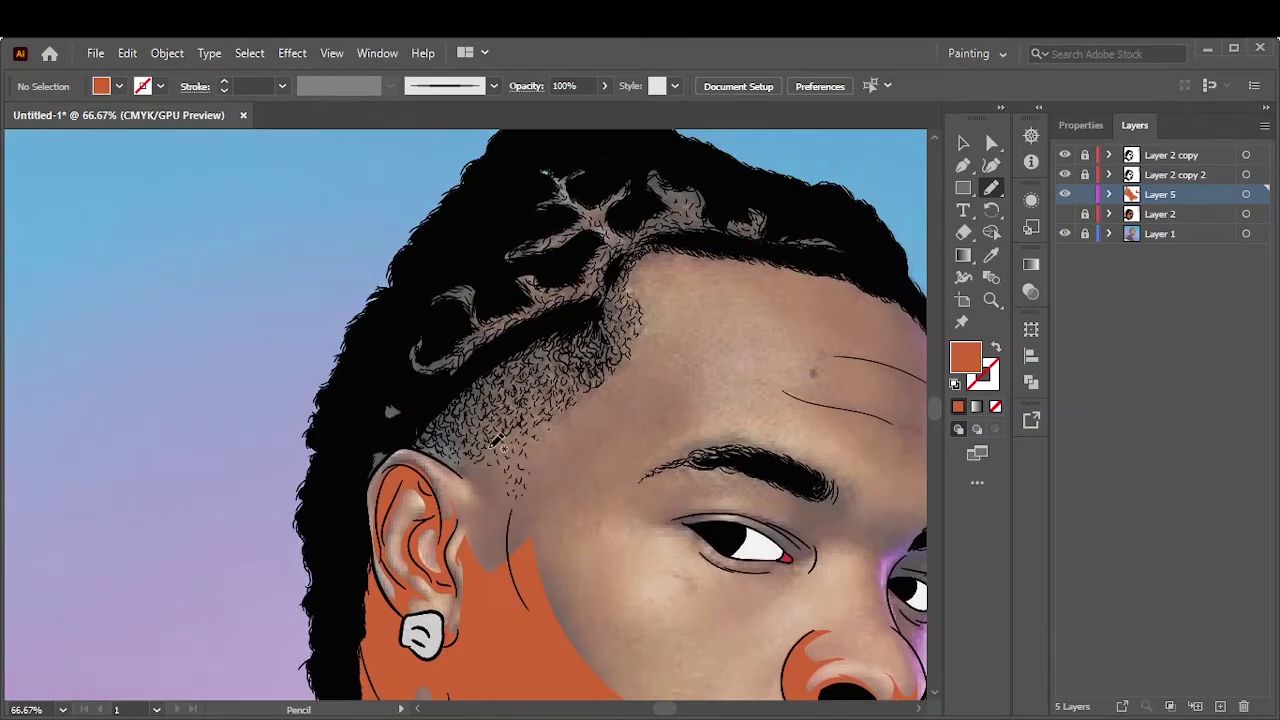
left_click_drag(528, 515, 526, 510)
scroll(526, 510, "up", 2)
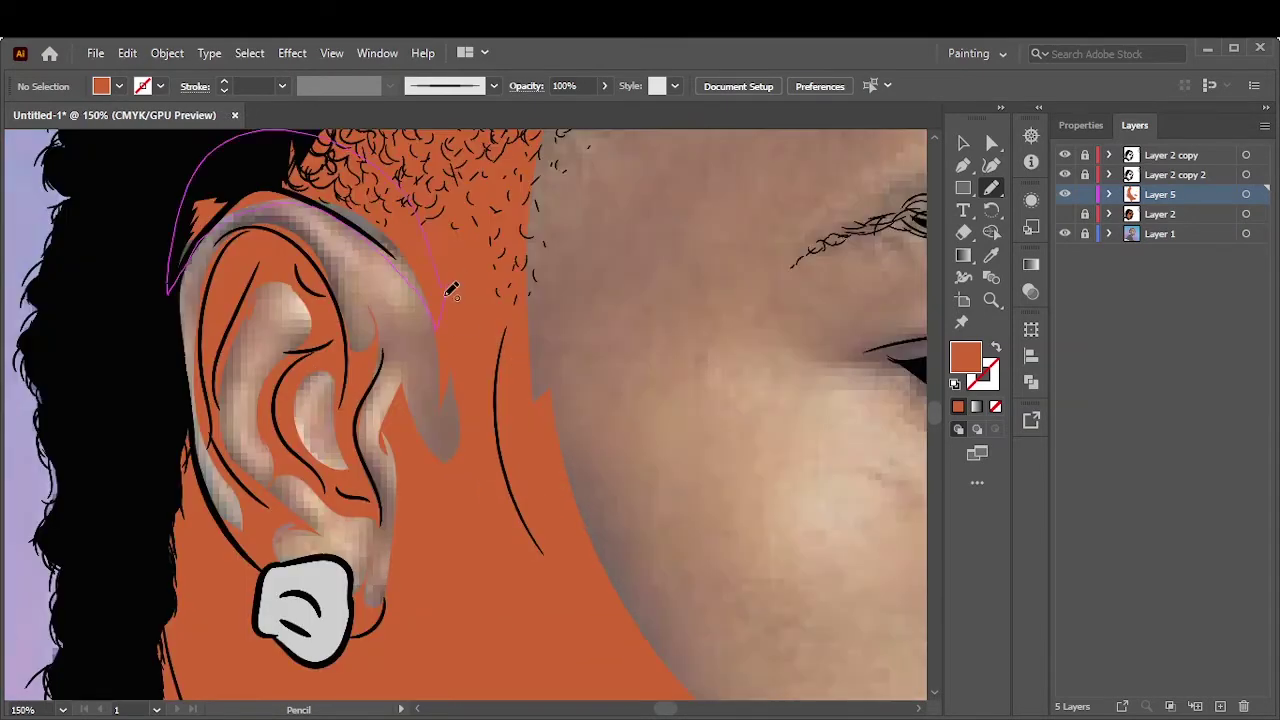
key("ctrl+minus")
key("ctrl+minus")
scroll(464, 443, "up", 1)
left_click_drag(400, 600, 464, 443)
left_click_drag(373, 563, 400, 598)
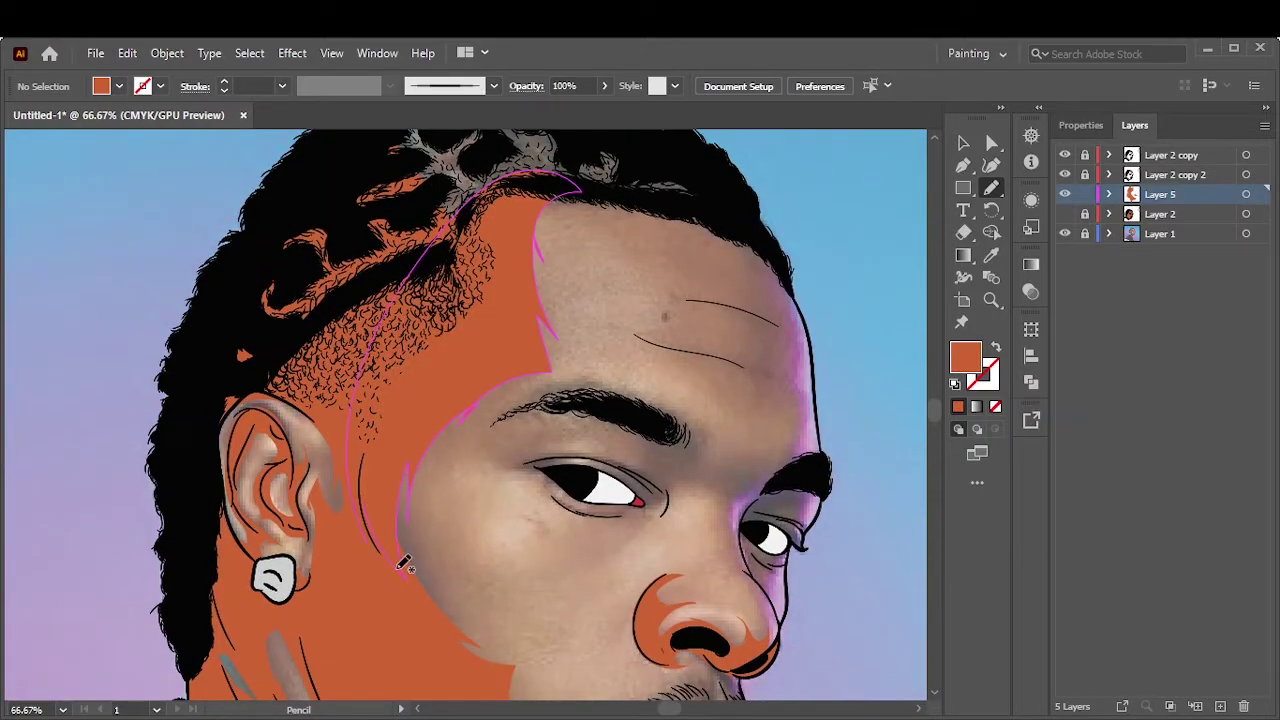
key("ctrl+0")
left_click(1064, 233)
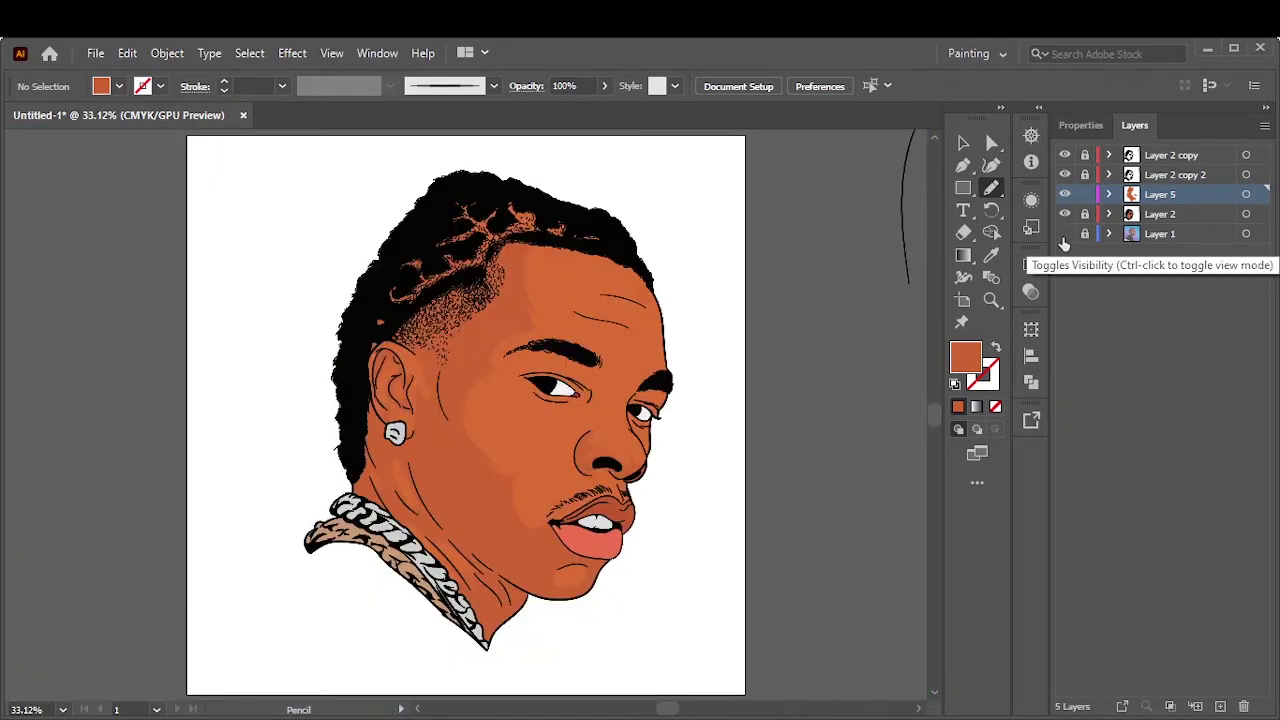
Show the reference photo again and outline orange skin between the eyebrow and eye
left_click(1064, 233)
scroll(575, 272, "up", 3)
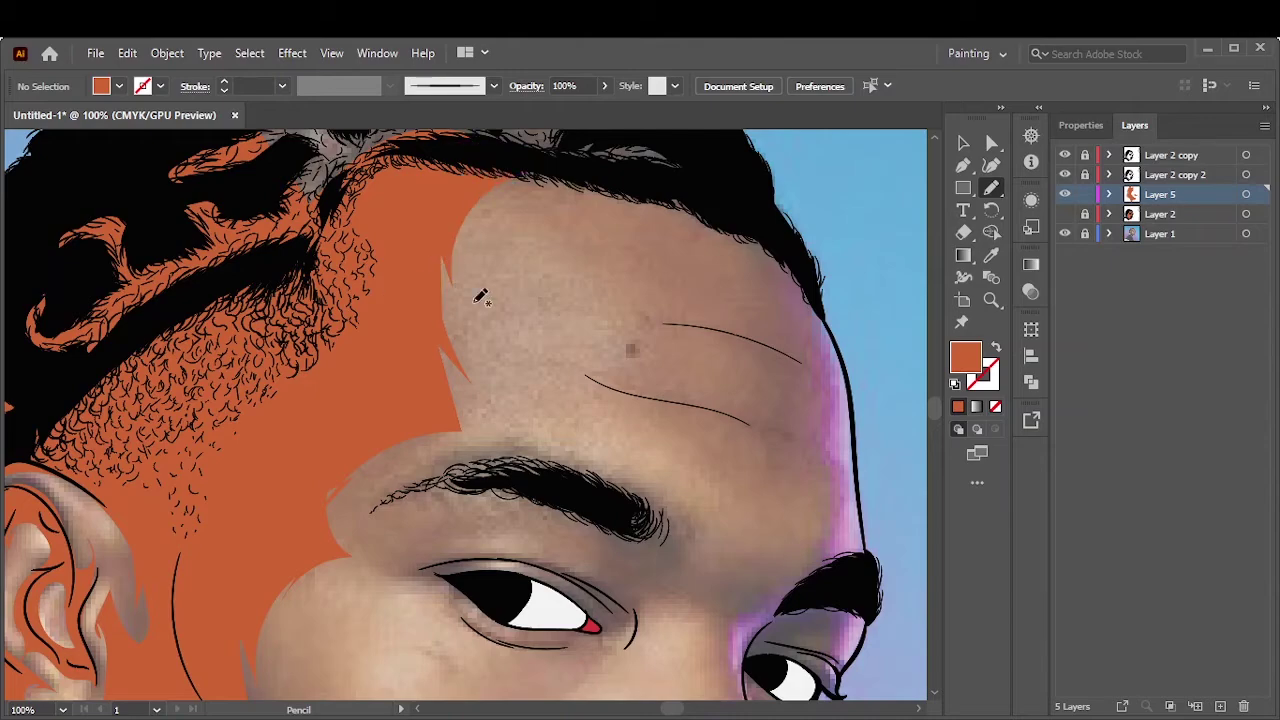
scroll(480, 294, "down", 5)
key("ctrl+plus")
key("ctrl+plus")
scroll(681, 347, "up", 1)
left_click_drag(480, 222, 413, 366)
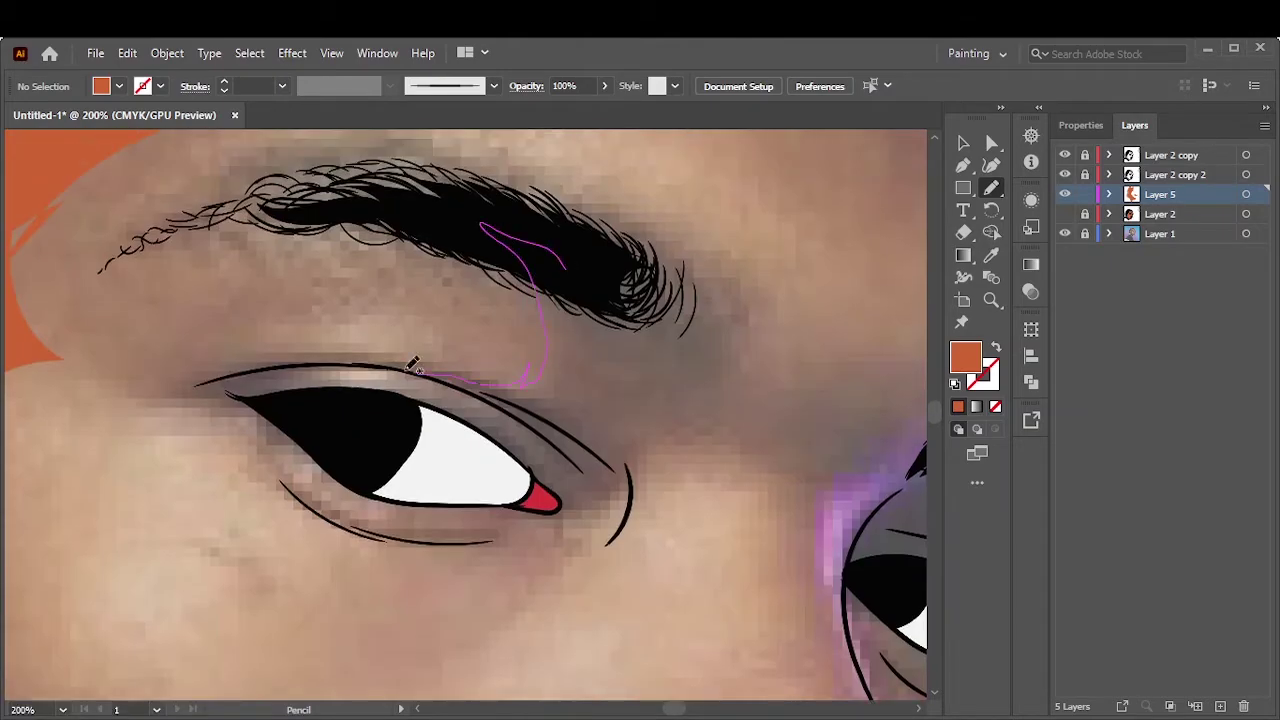
left_click_drag(562, 261, 548, 250)
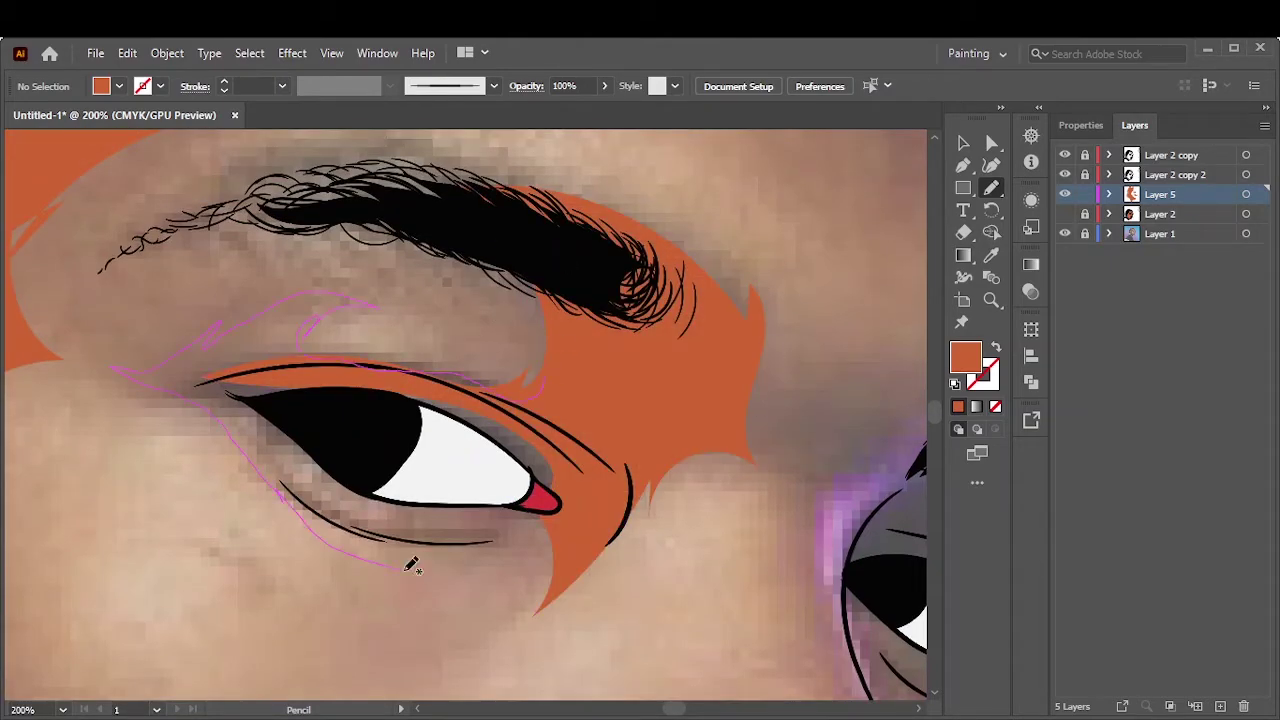
Fill the skin around the mustache with an orange shape
key("ctrl+minus")
key("ctrl+minus")
key("ctrl+minus")
key("ctrl+plus")
key("ctrl+plus")
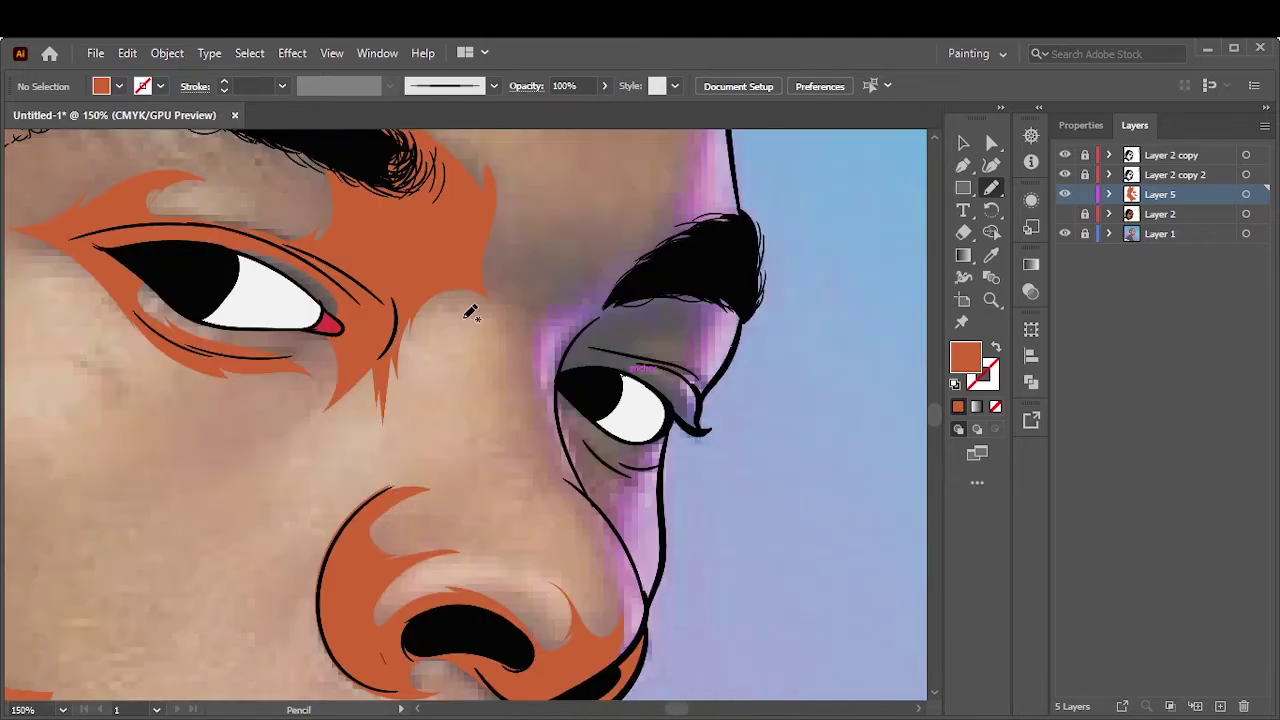
scroll(470, 313, "down", 5)
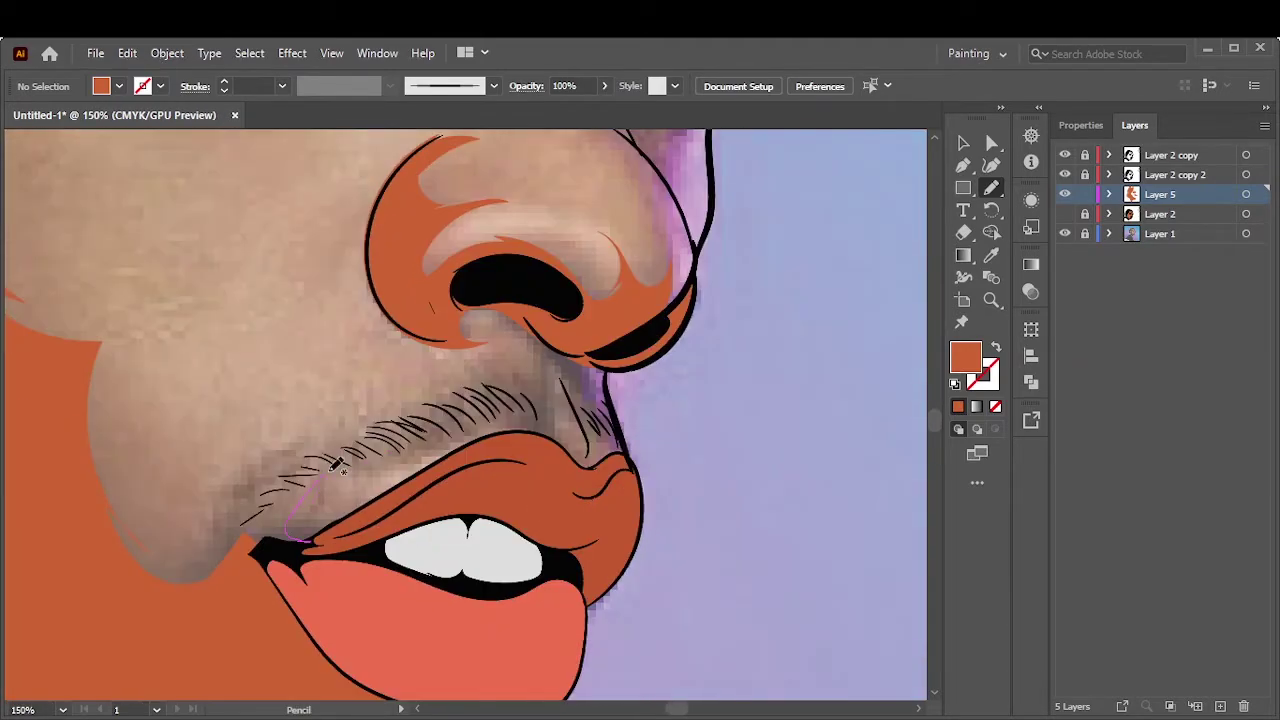
left_click_drag(447, 362, 195, 538)
scroll(592, 480, "up", 2)
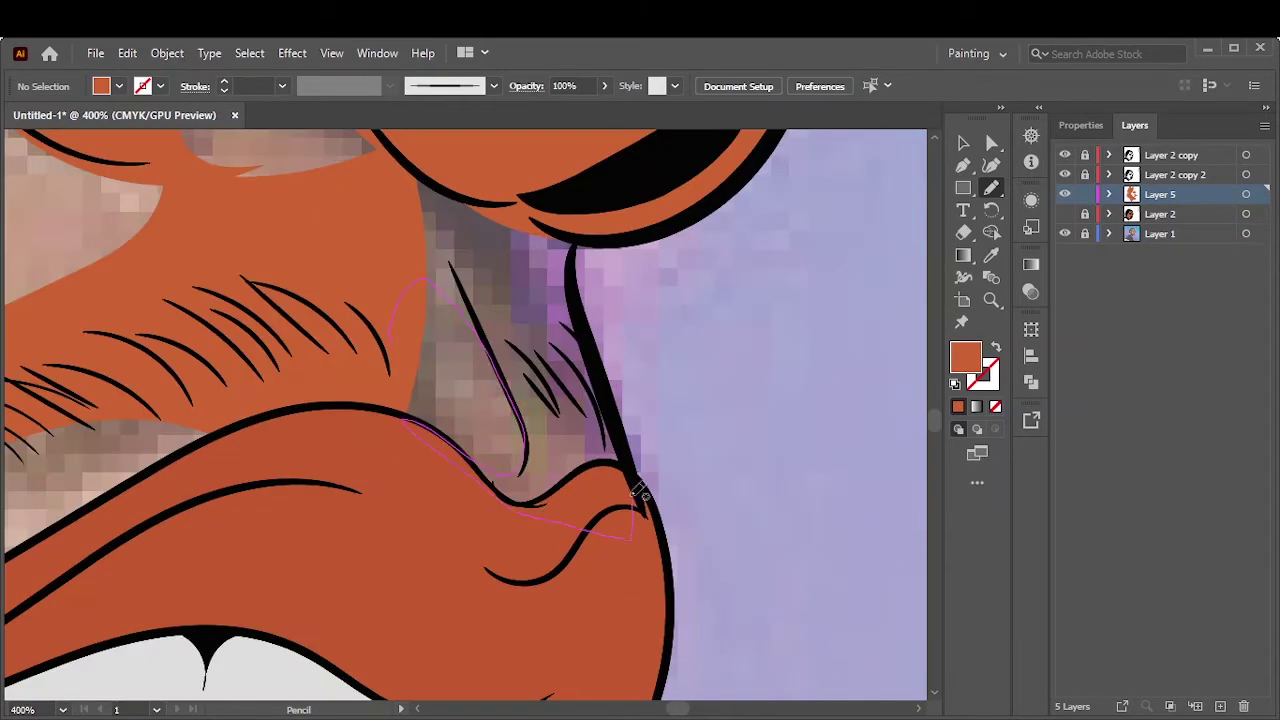
scroll(592, 480, "down", 4)
scroll(418, 492, "up", 4)
scroll(418, 492, "down", 2)
mouse_move(418, 598)
left_mouse_down()
mouse_move(362, 380)
mouse_move(380, 392)
left_mouse_up()
scroll(335, 298, "up", 3)
Fill below the eye and the far eye's eyelid with closed orange shapes
left_click_drag(468, 378, 468, 380)
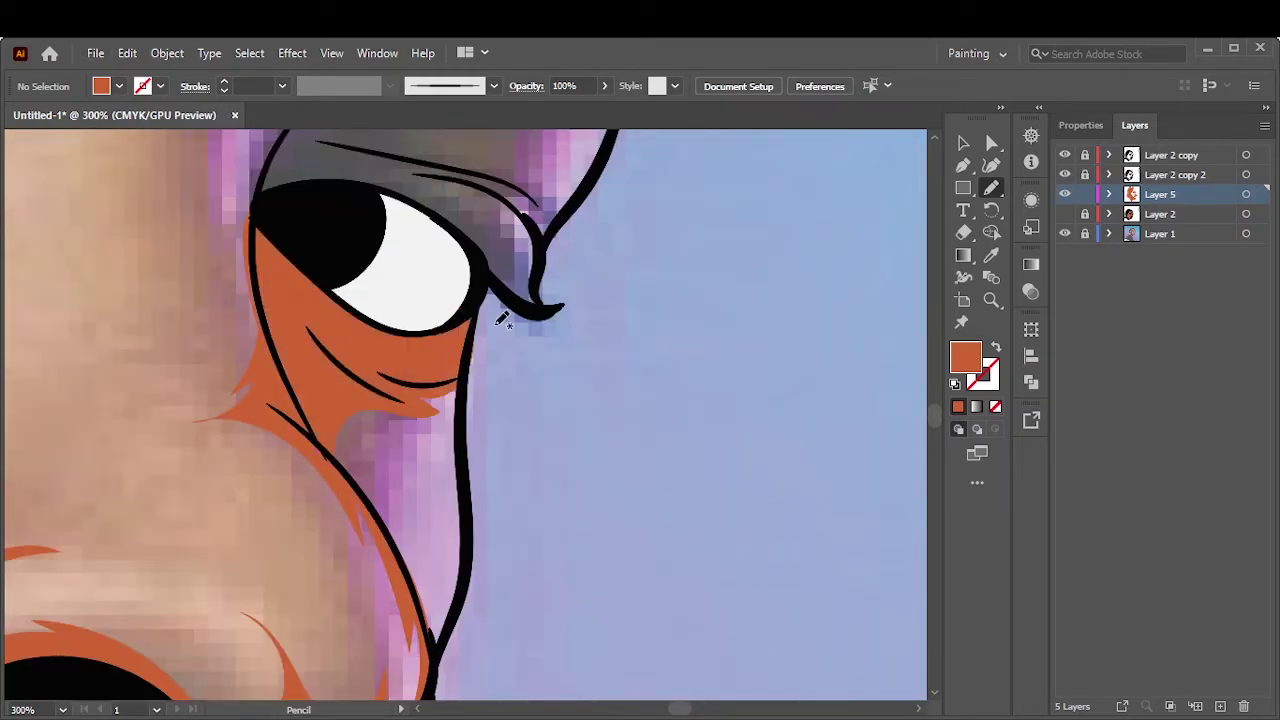
scroll(450, 440, "up", 5)
left_click_drag(335, 368, 337, 370)
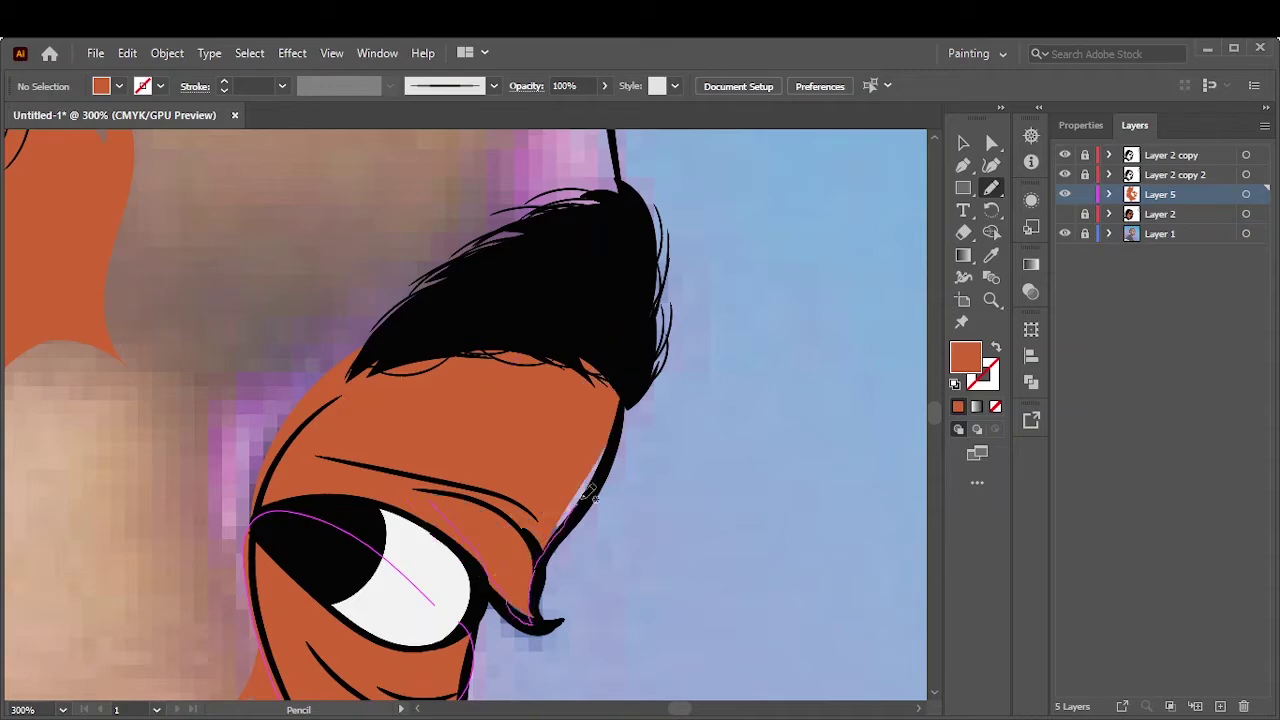
scroll(384, 510, "up", 3)
left_click_drag(500, 352, 323, 449)
key("ctrl+0")
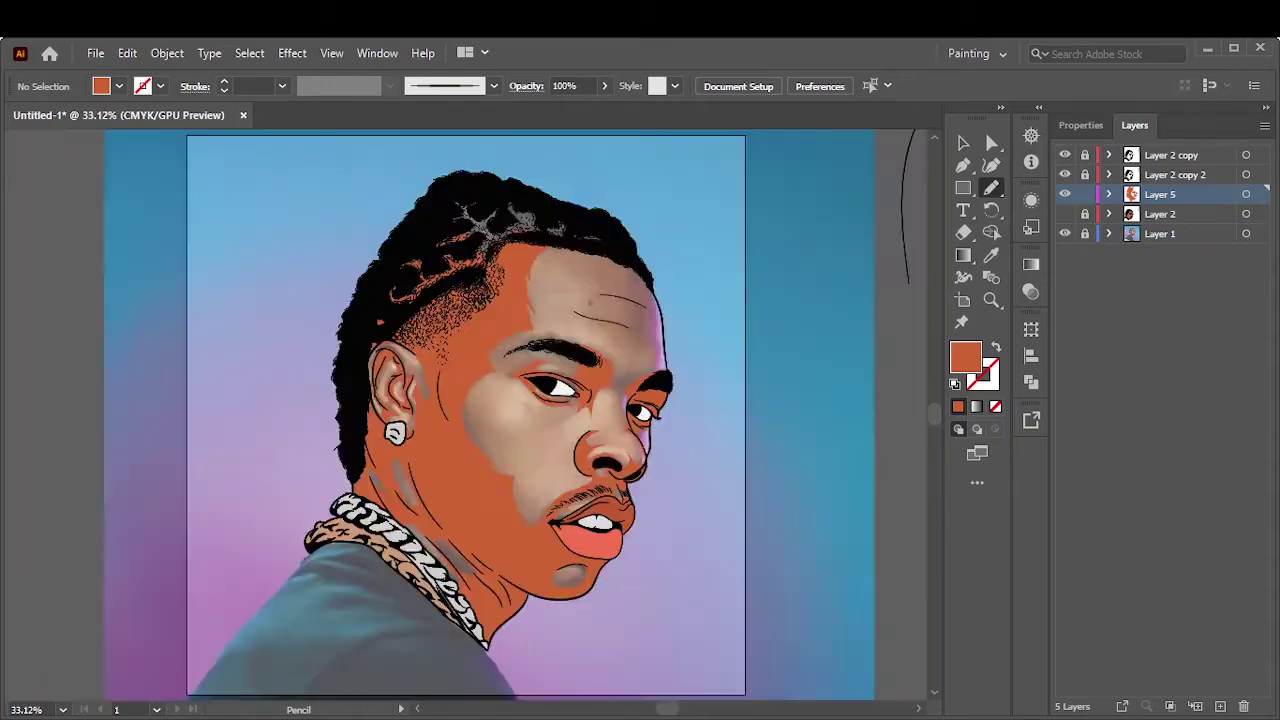
Outline and fill the forehead around its lines with orange up to the hairline
scroll(629, 394, "up", 5)
scroll(517, 392, "up", 1)
left_click_drag(432, 212, 517, 392)
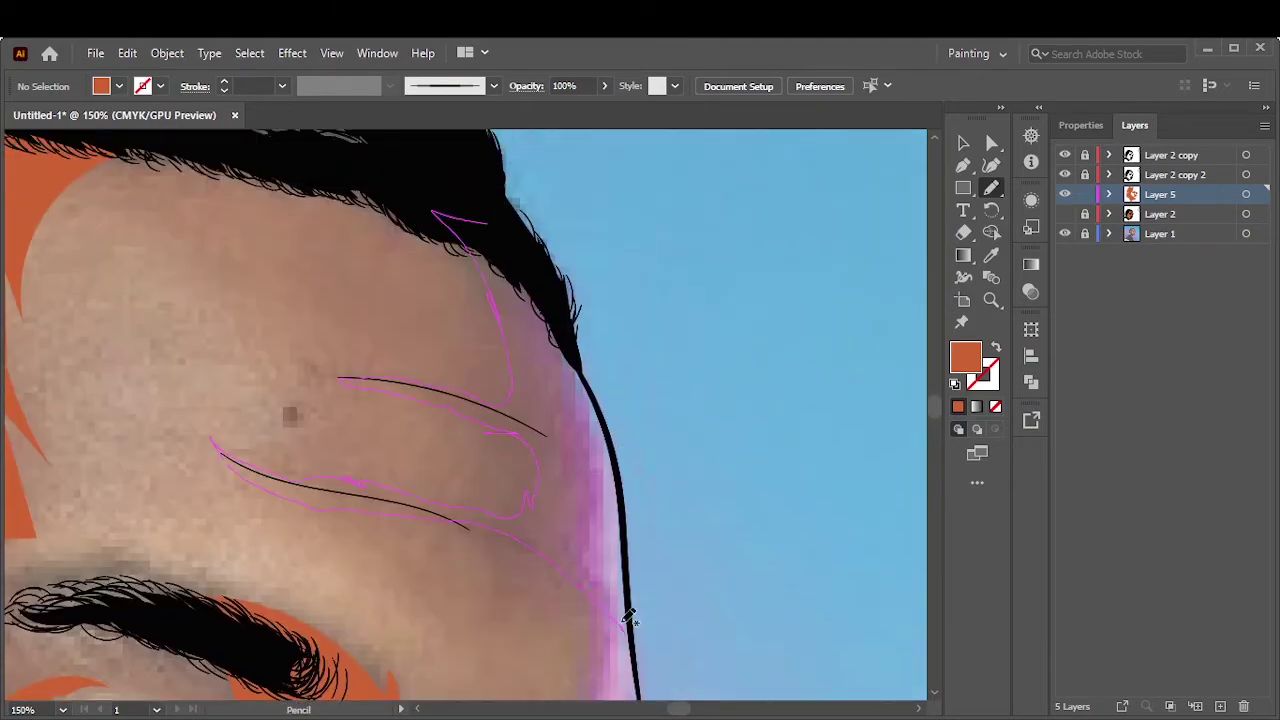
left_click_drag(628, 617, 629, 619)
scroll(668, 398, "up", 1)
left_click_drag(640, 268, 641, 270)
scroll(663, 463, "up", 3)
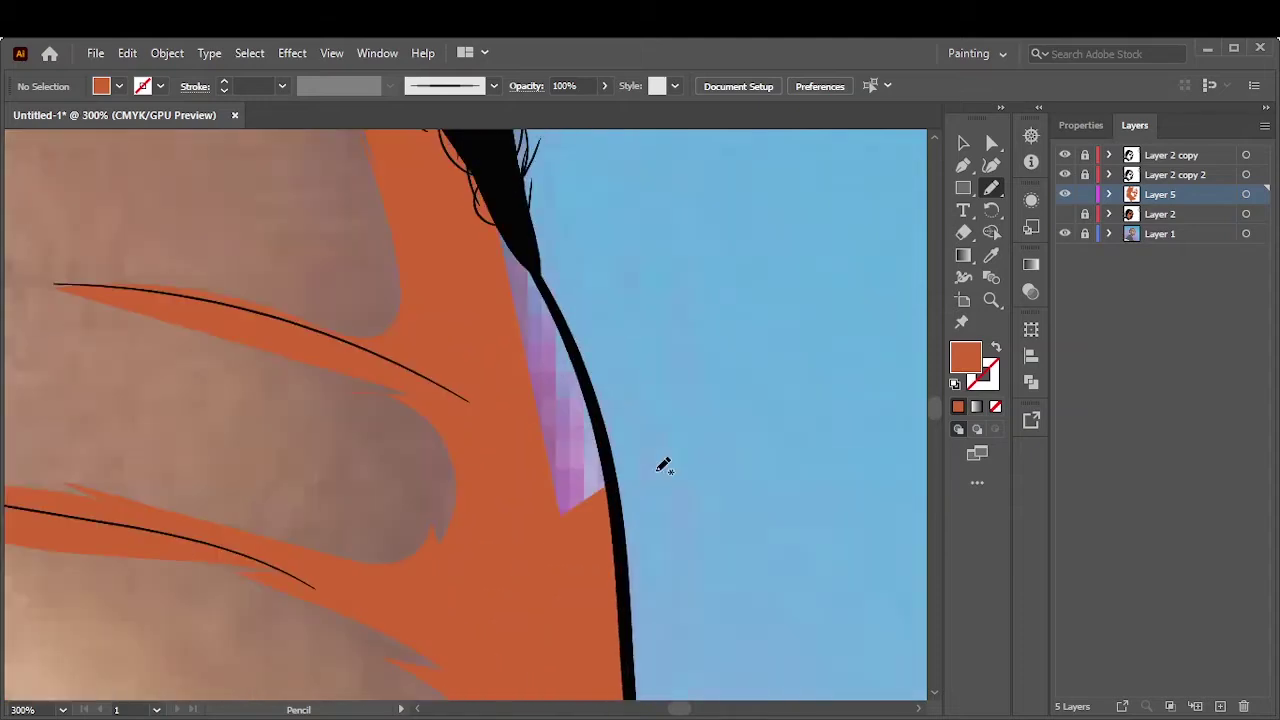
key("ctrl+0")
scroll(710, 322, "up", 5)
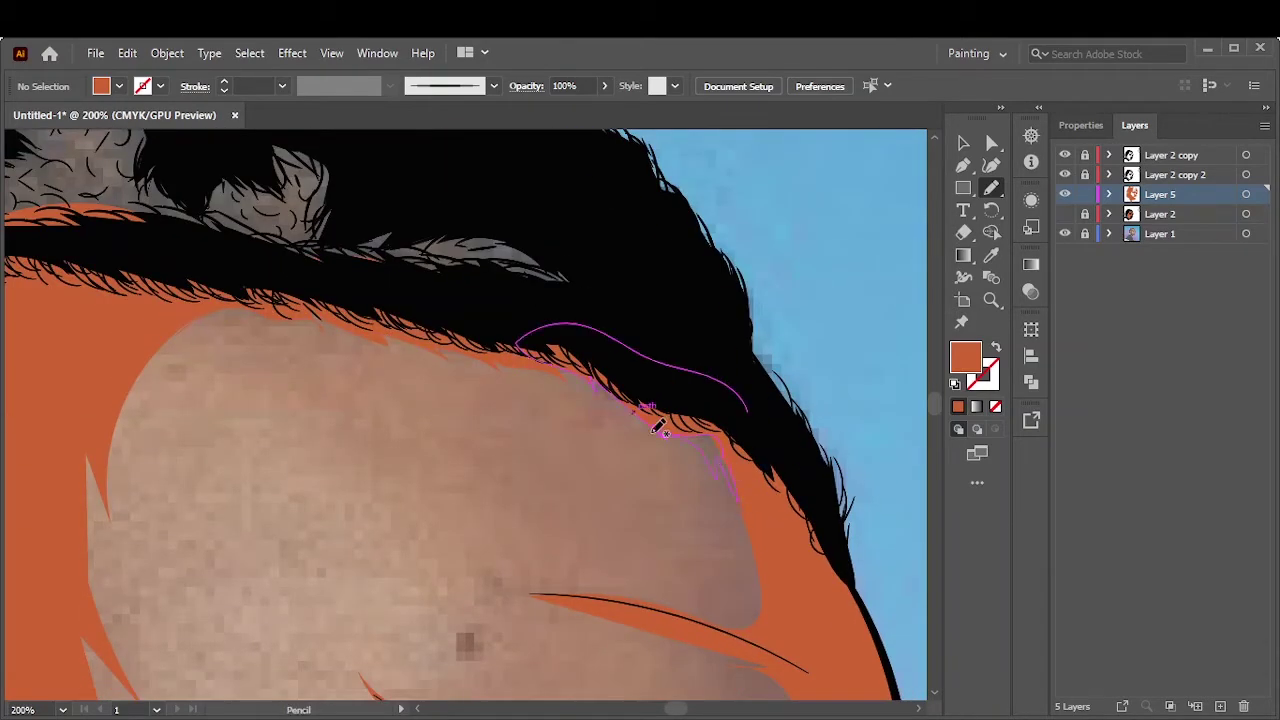
Turn Layer 2 on, hide the Layer 1 photo, and confirm a deeper orange fill colour
key("ctrl+0")
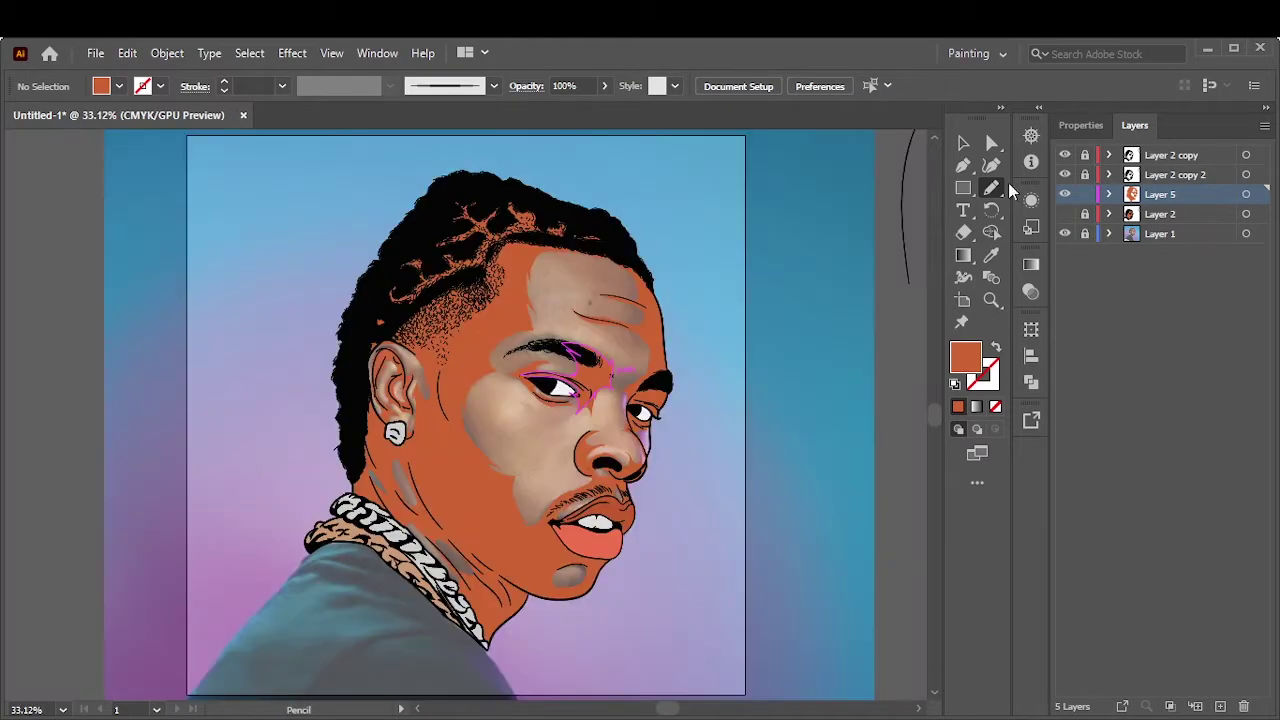
left_click(1064, 213)
left_click(1064, 233)
key("v")
key("ctrl+l")
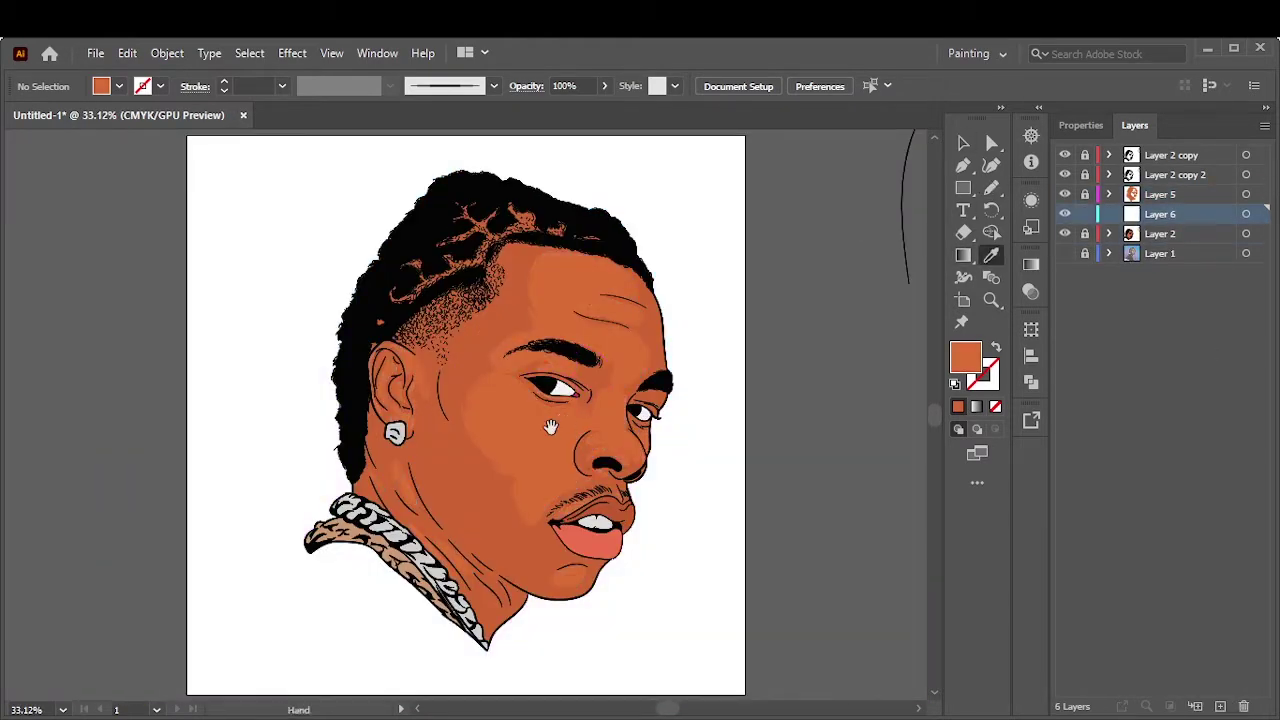
double_click(965, 355)
left_click(1169, 266)
Outline a Pencil shape around the mustache, undoing a stray chin shape
key("n")
scroll(920, 290, "down", 5)
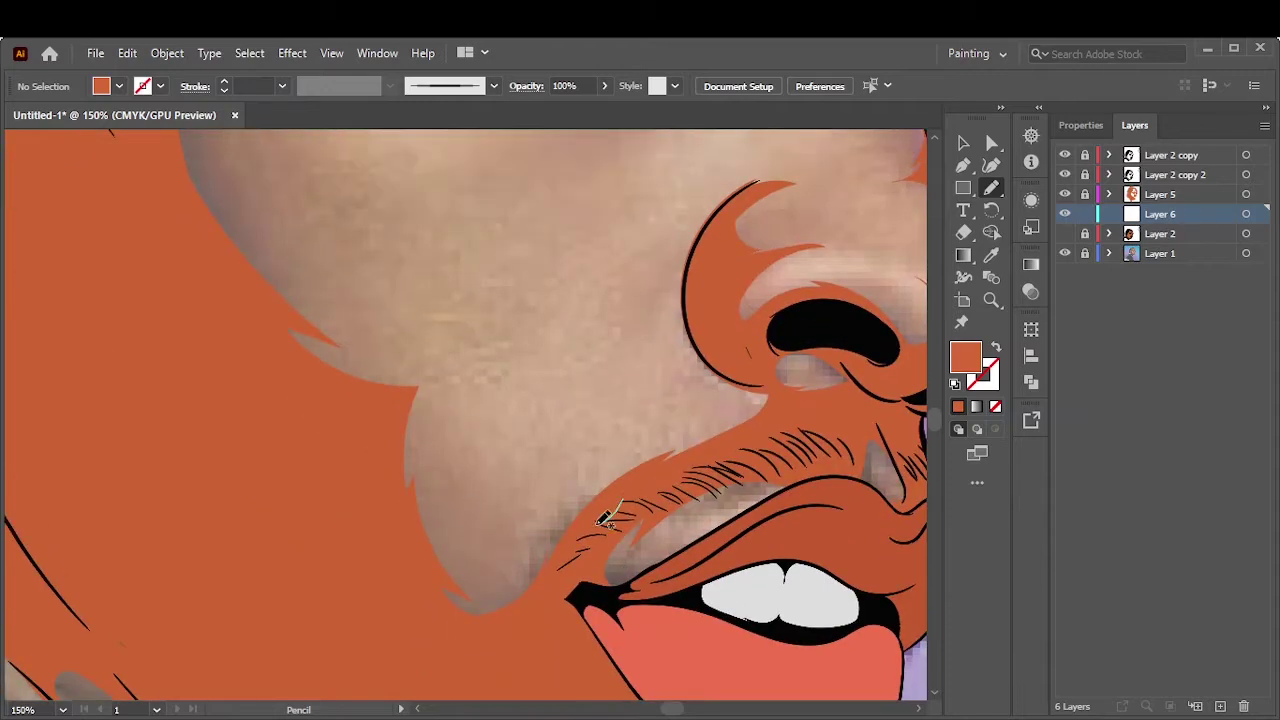
left_click_drag(229, 300, 463, 648)
left_click(1064, 233)
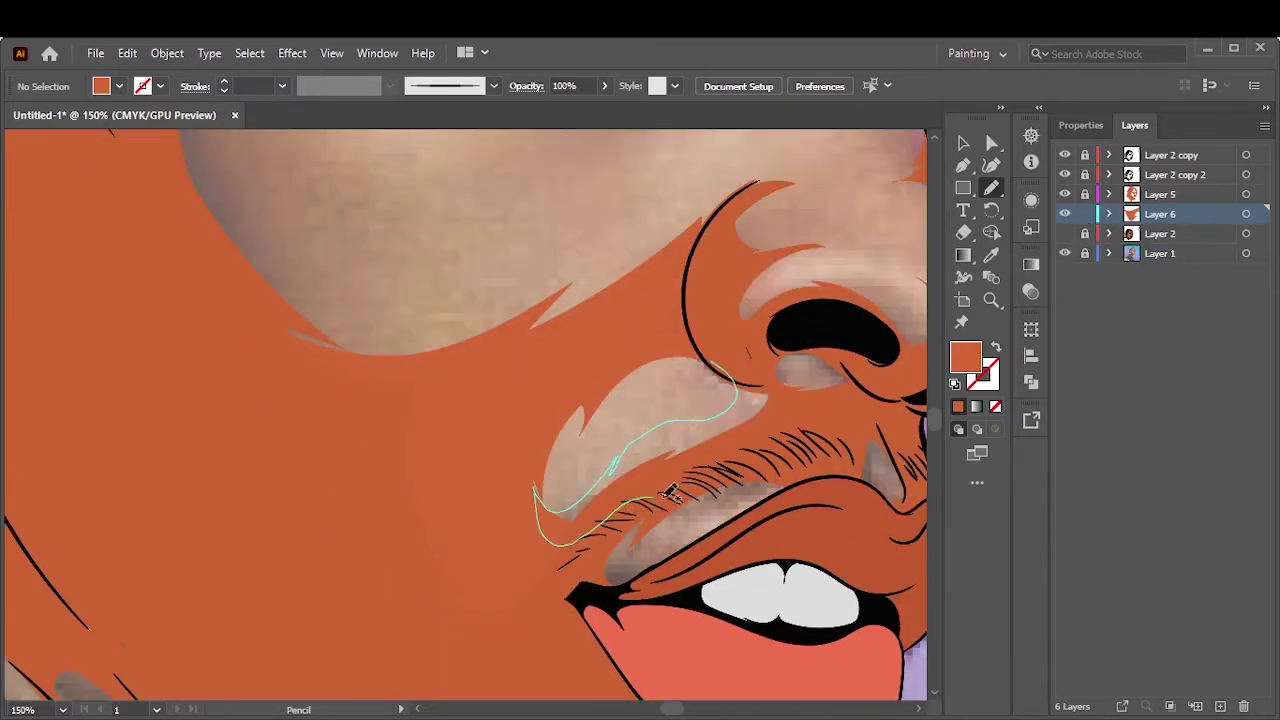
left_click_drag(670, 493, 735, 392)
scroll(497, 400, "down", 5)
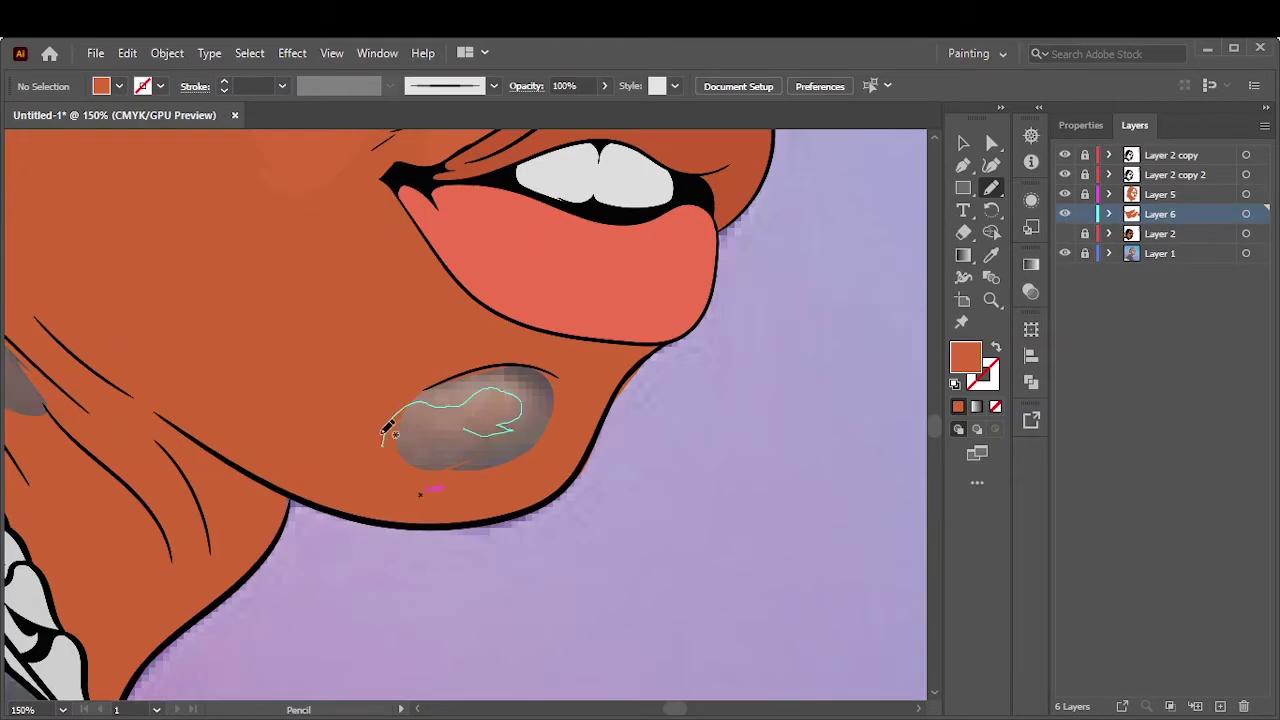
left_click_drag(386, 428, 466, 434)
scroll(443, 423, "left", 5)
key("ctrl+z")
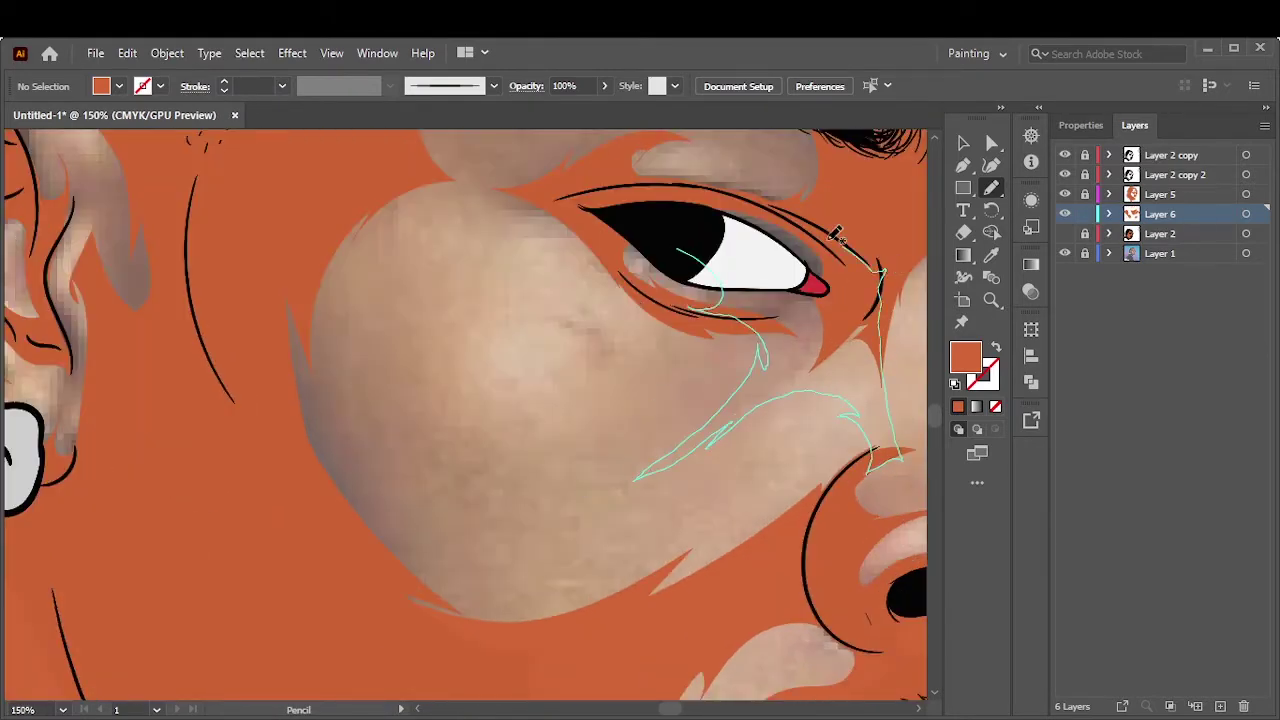
Fill around the eye, down the cheek and around the nose bridge with orange
left_click_drag(835, 233, 838, 238)
left_click_drag(385, 195, 410, 470)
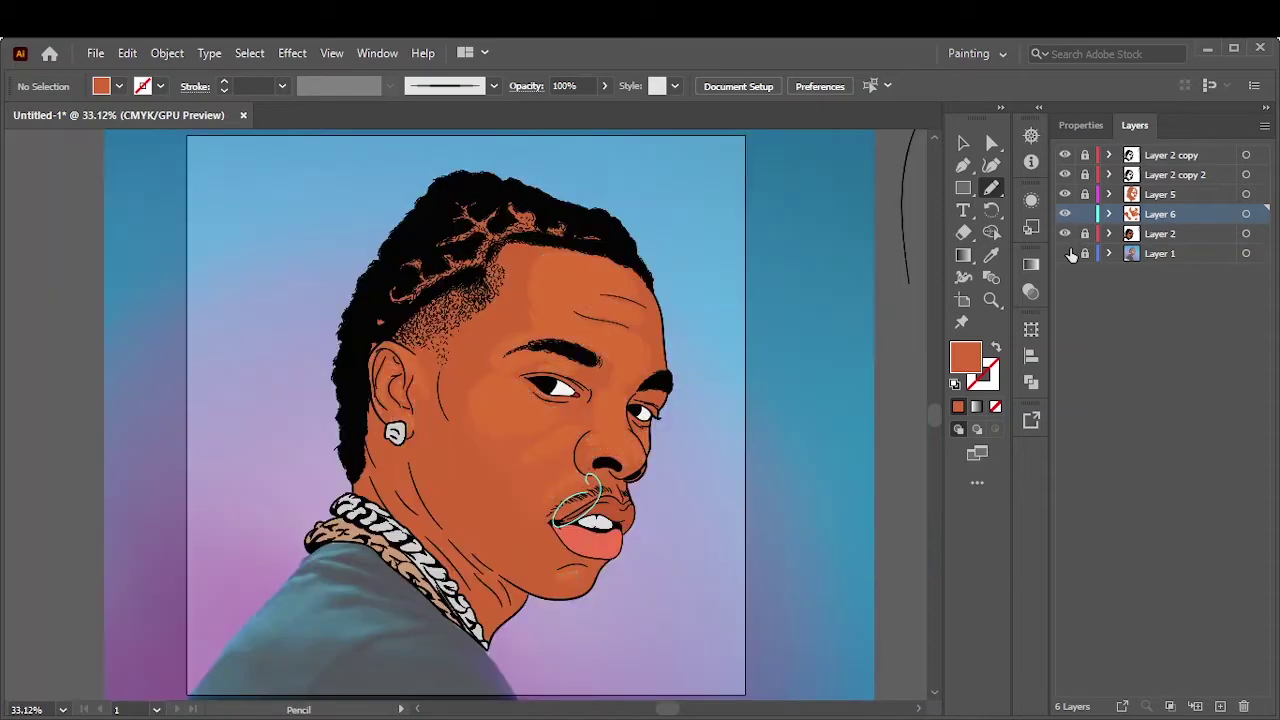
left_click(1064, 253)
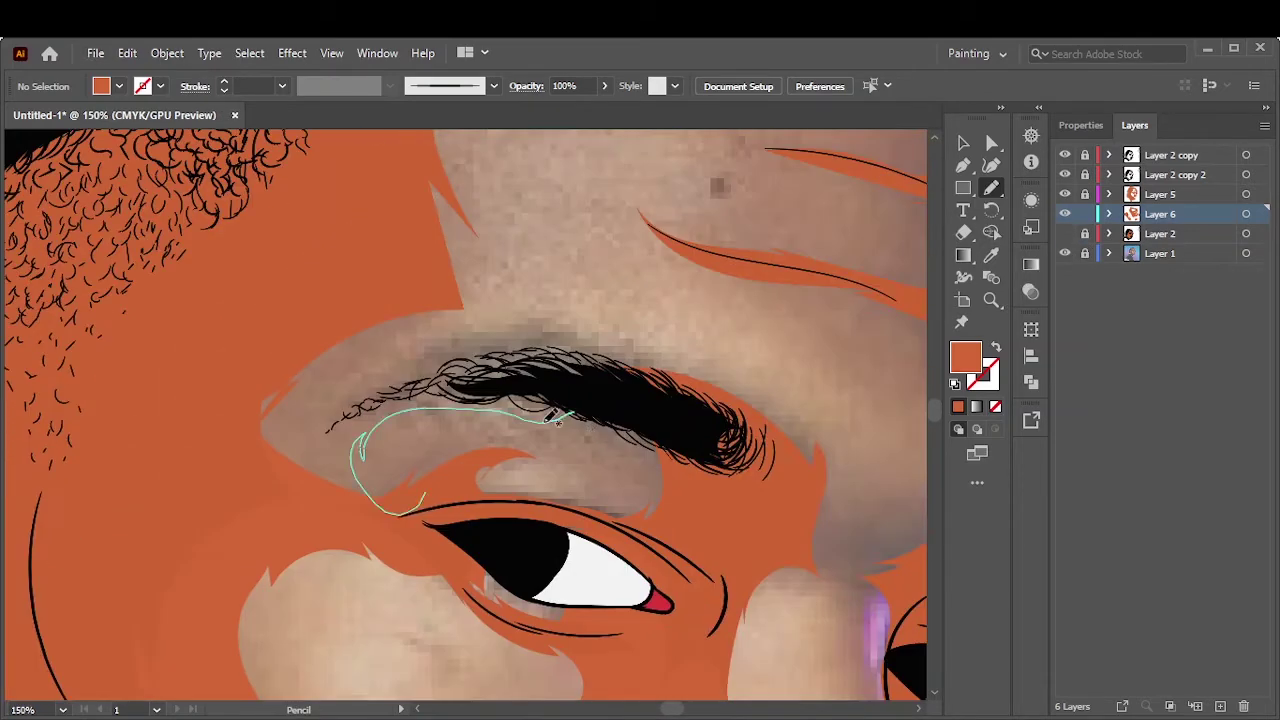
left_click_drag(624, 400, 412, 638)
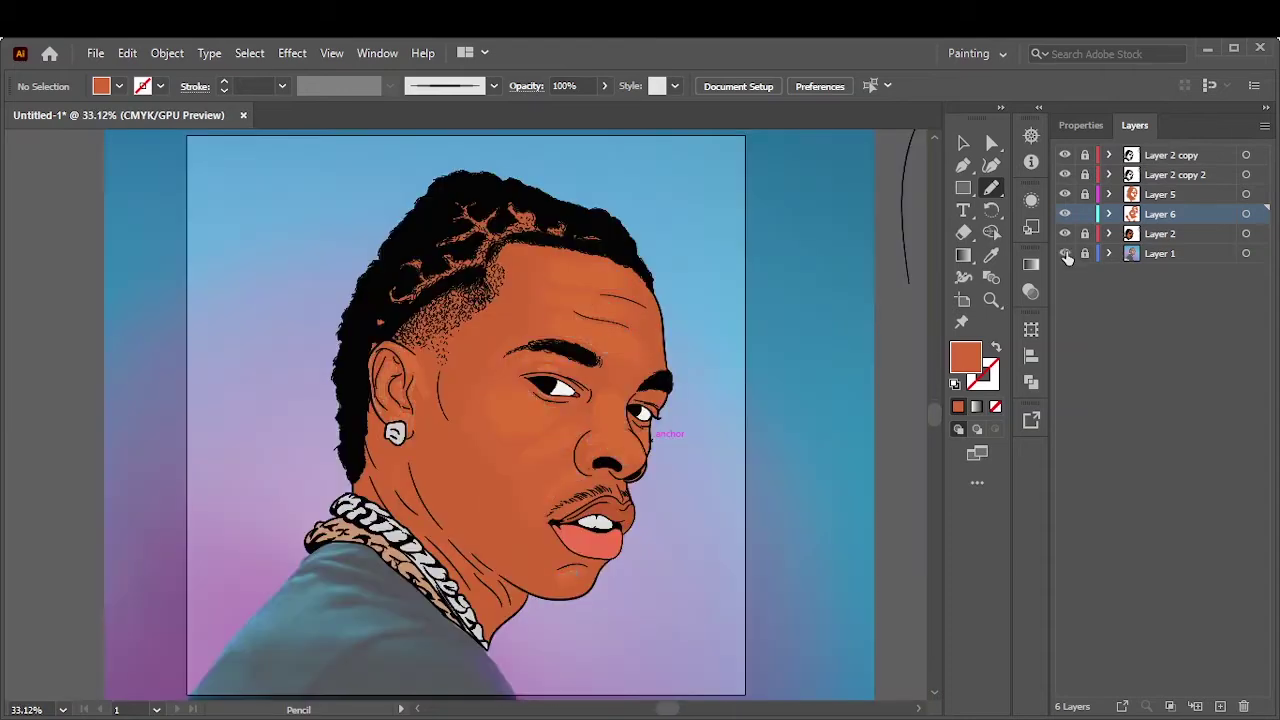
left_click(1064, 253)
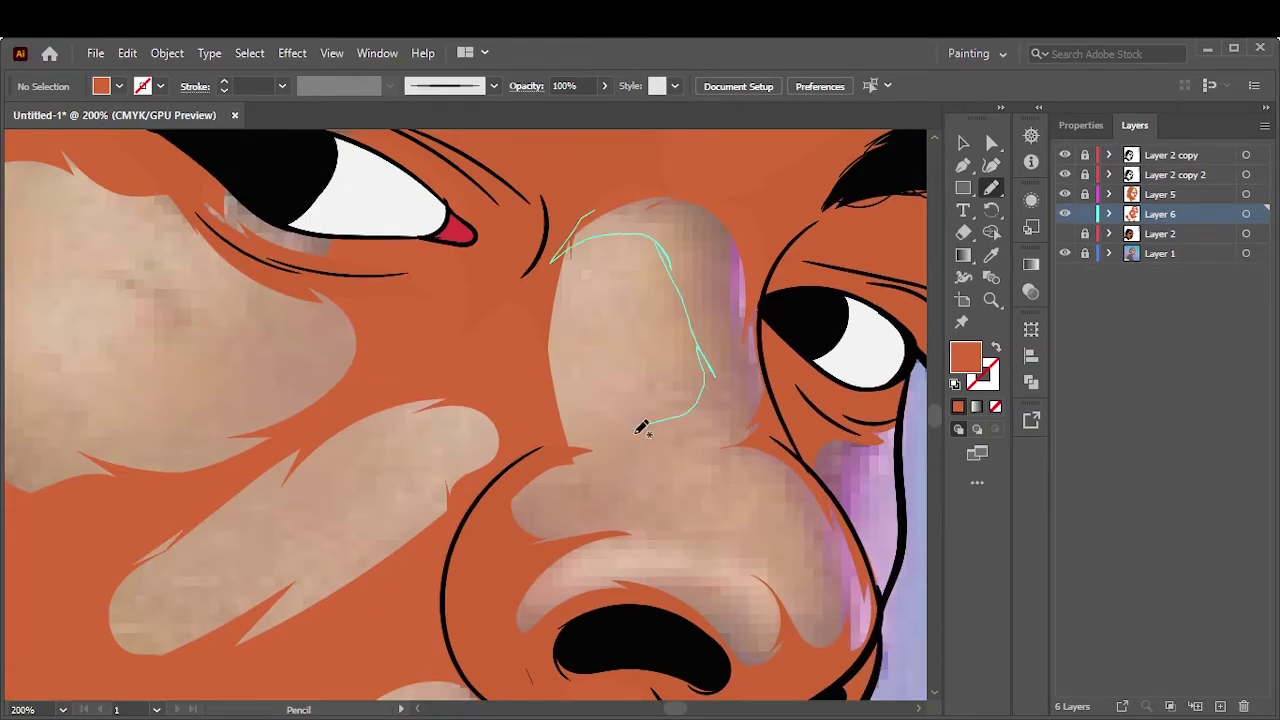
left_click_drag(560, 288, 554, 298)
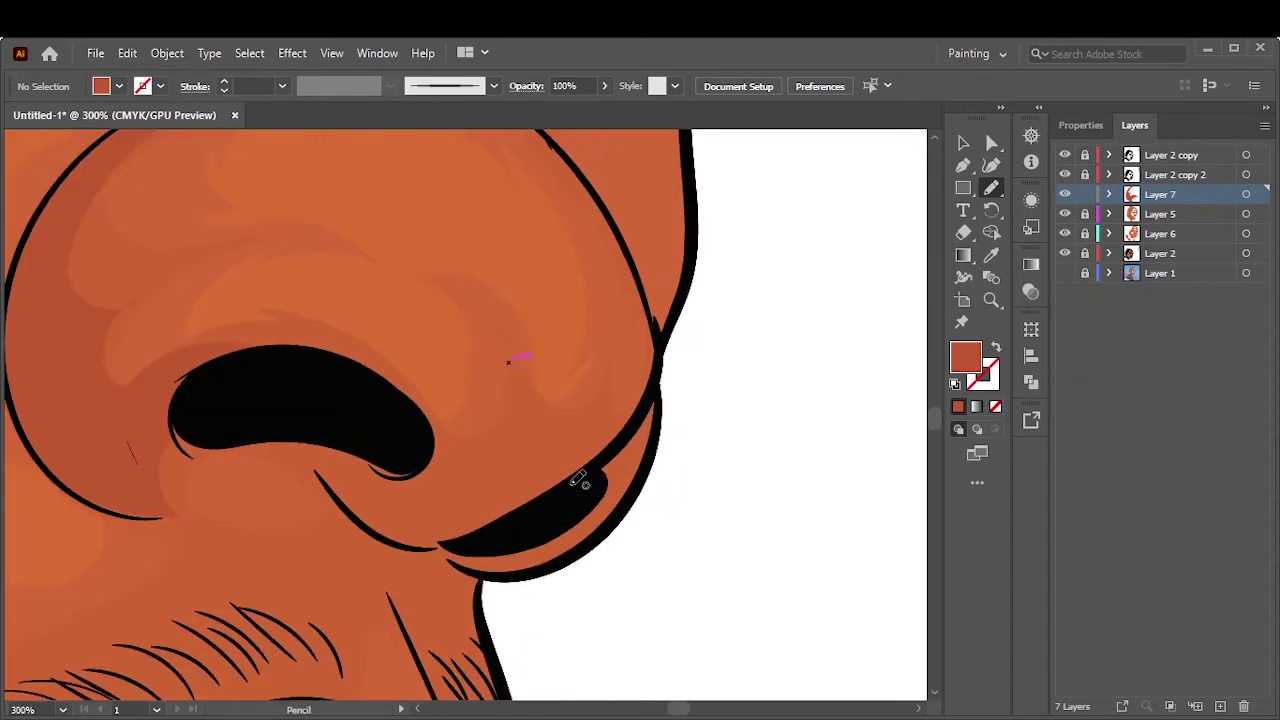
Add darker shading beside the nostril, at the eye corner, around the eyebrow and below the eye
left_click_drag(607, 219, 628, 437)
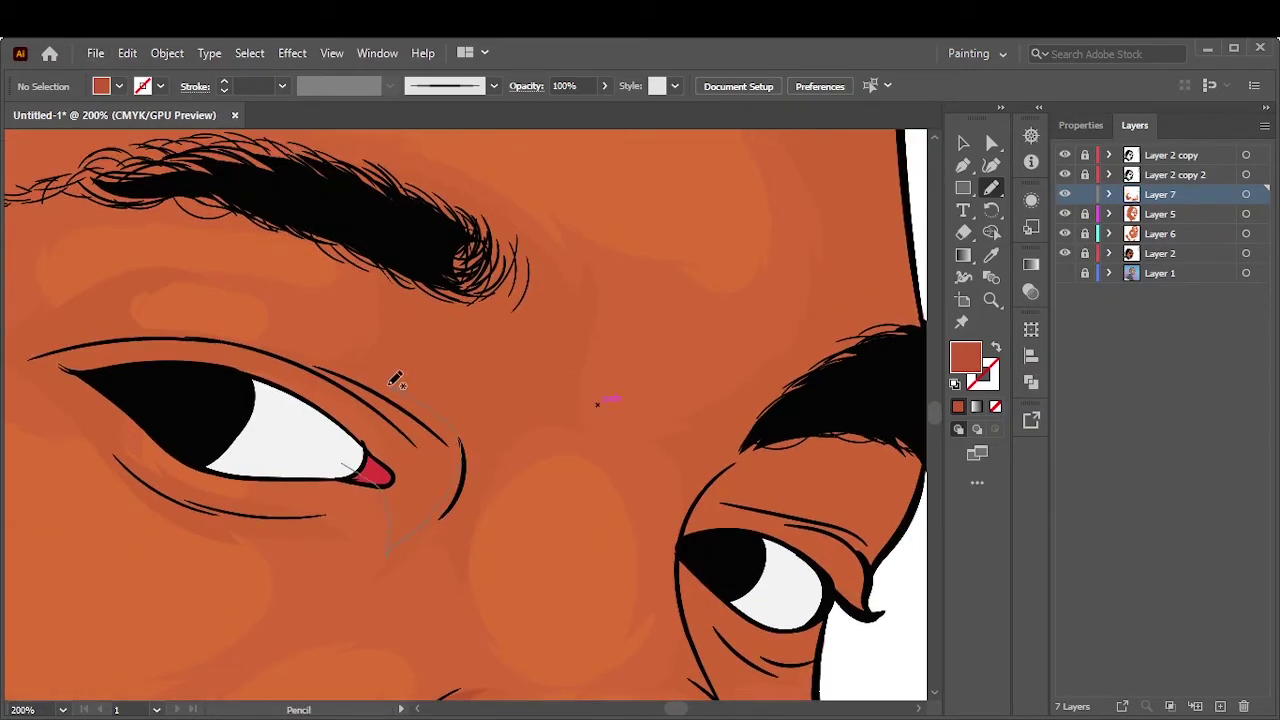
left_click_drag(395, 380, 398, 384)
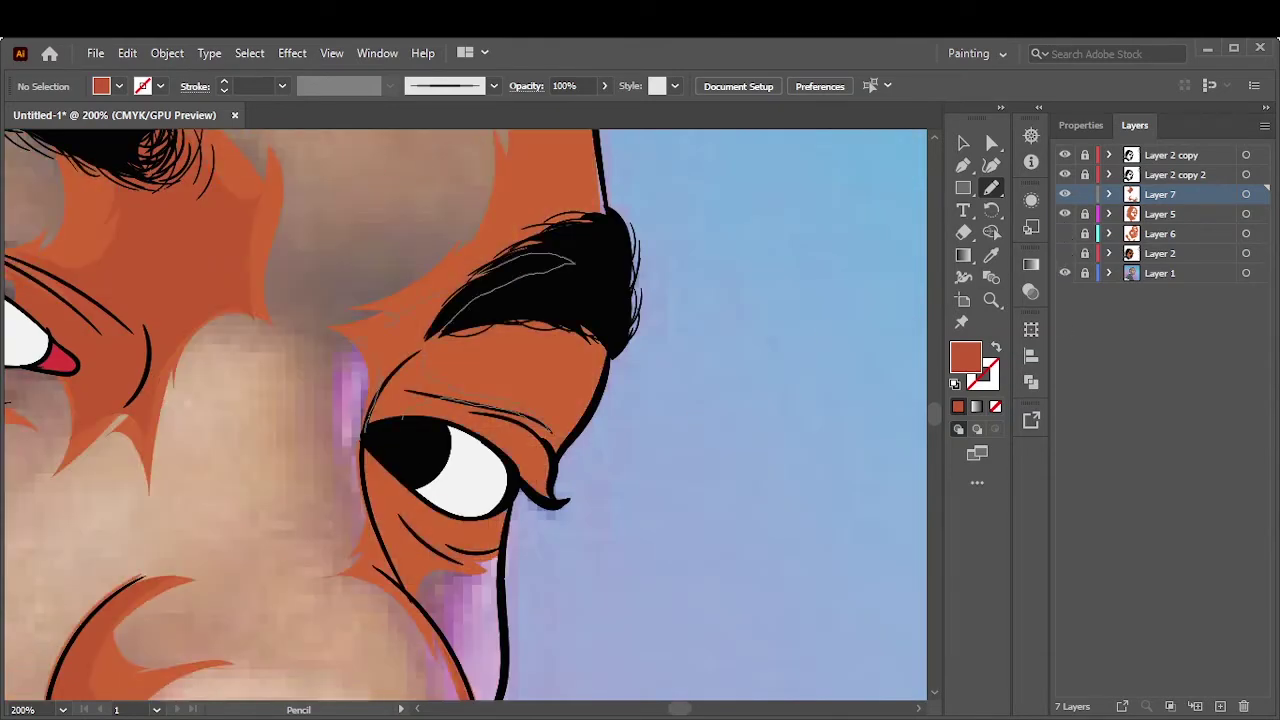
left_click_drag(572, 250, 447, 282)
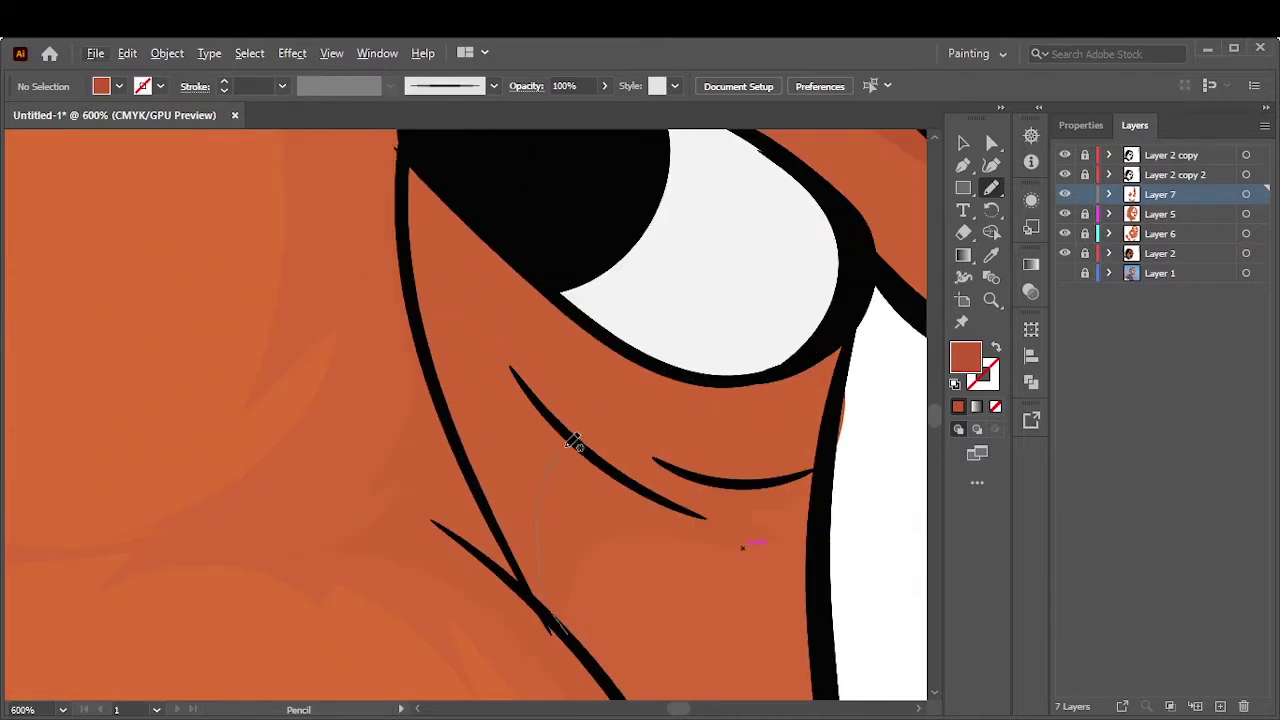
left_click_drag(570, 445, 488, 528)
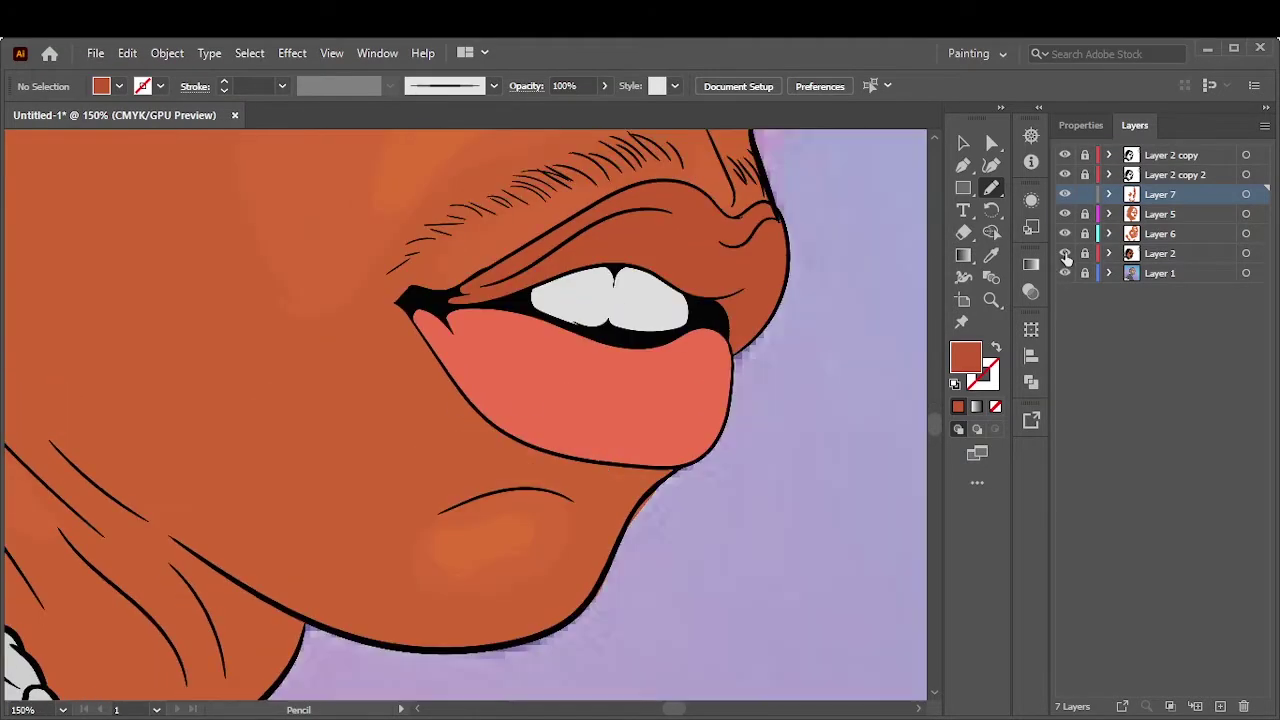
With the reference photo visible, trace darker shading along the chin up to the lip
left_click_drag(1066, 258, 1065, 213)
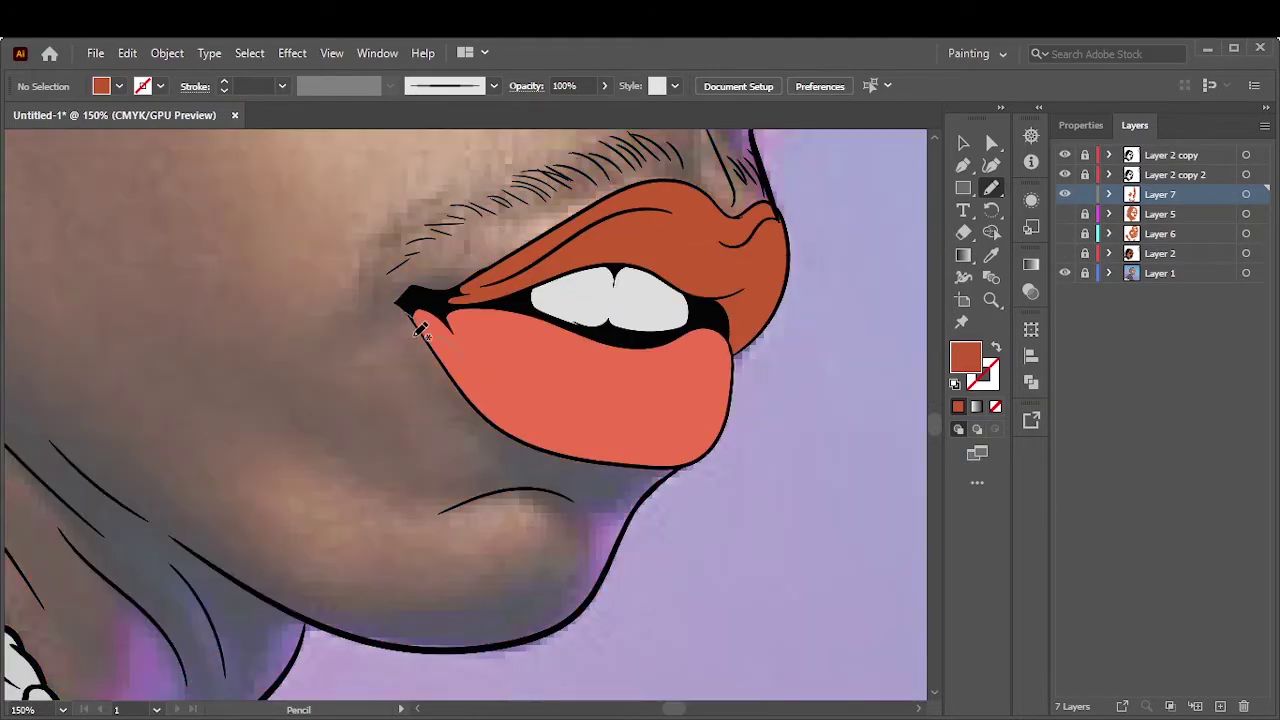
left_click_drag(650, 488, 668, 470)
left_click_drag(563, 598, 843, 598)
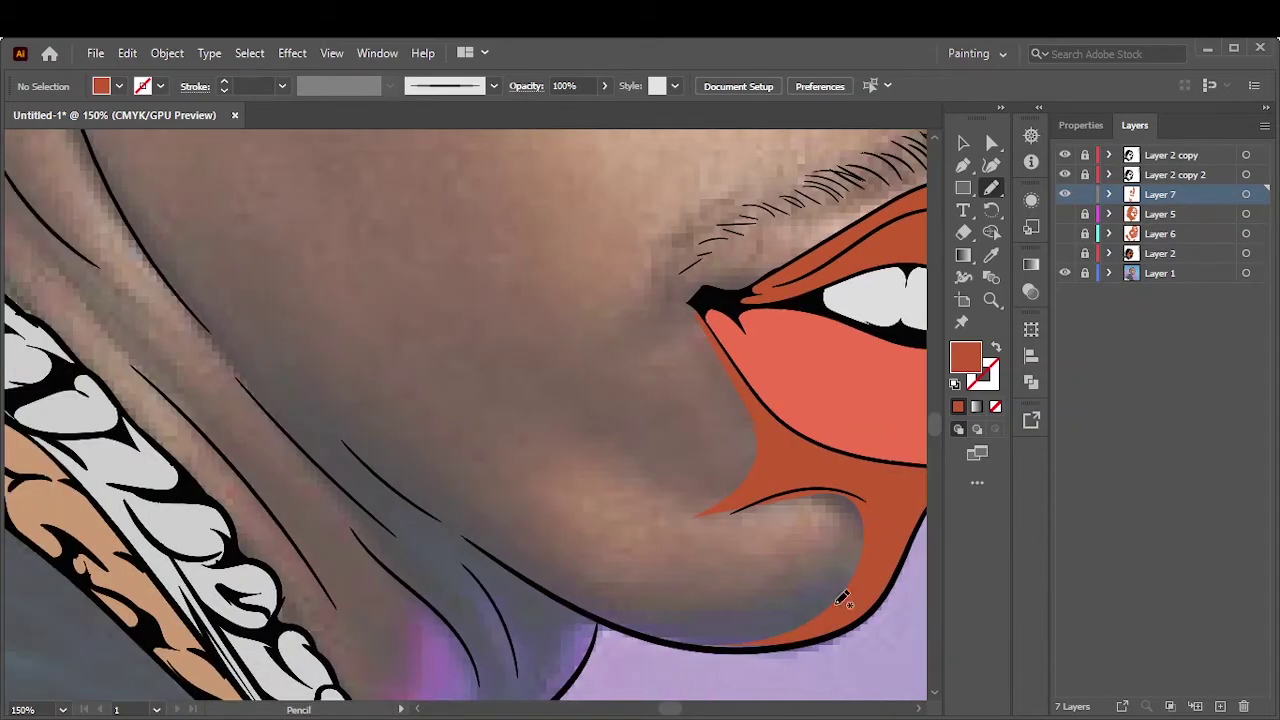
left_click_drag(509, 545, 797, 437)
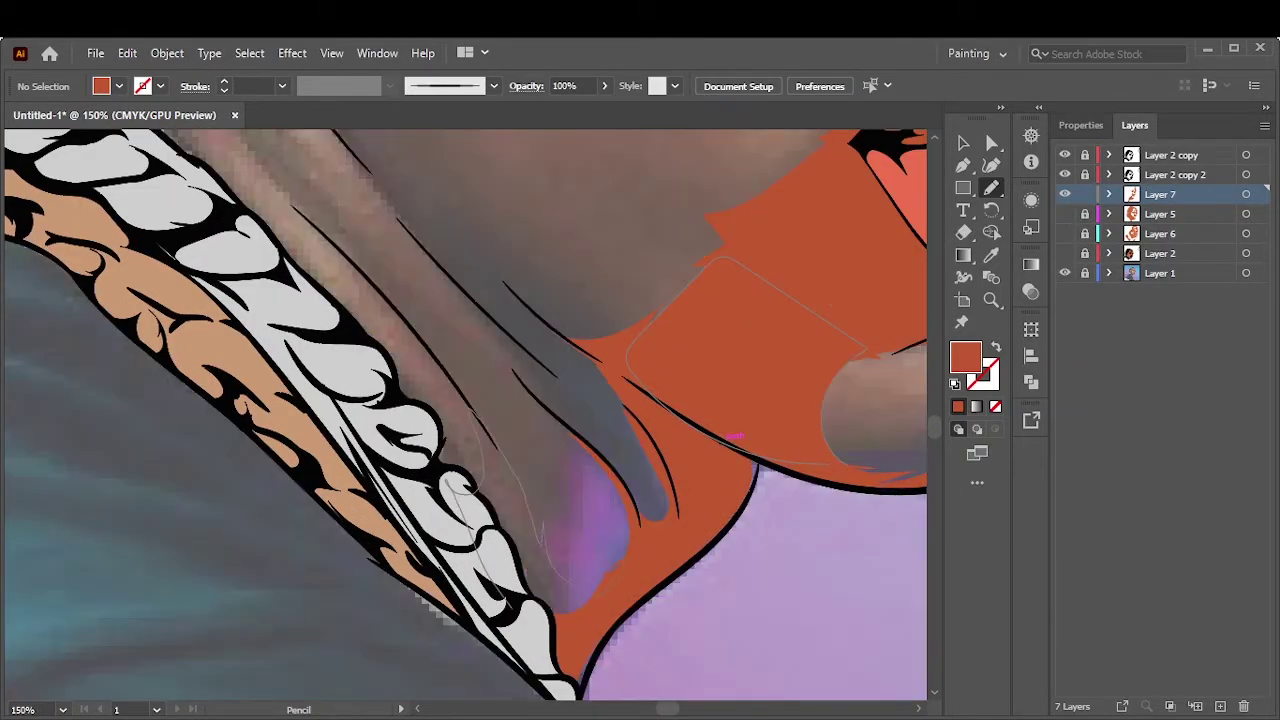
Draw darker shading shapes down the neck and along the chain edge
left_click_drag(470, 488, 523, 430)
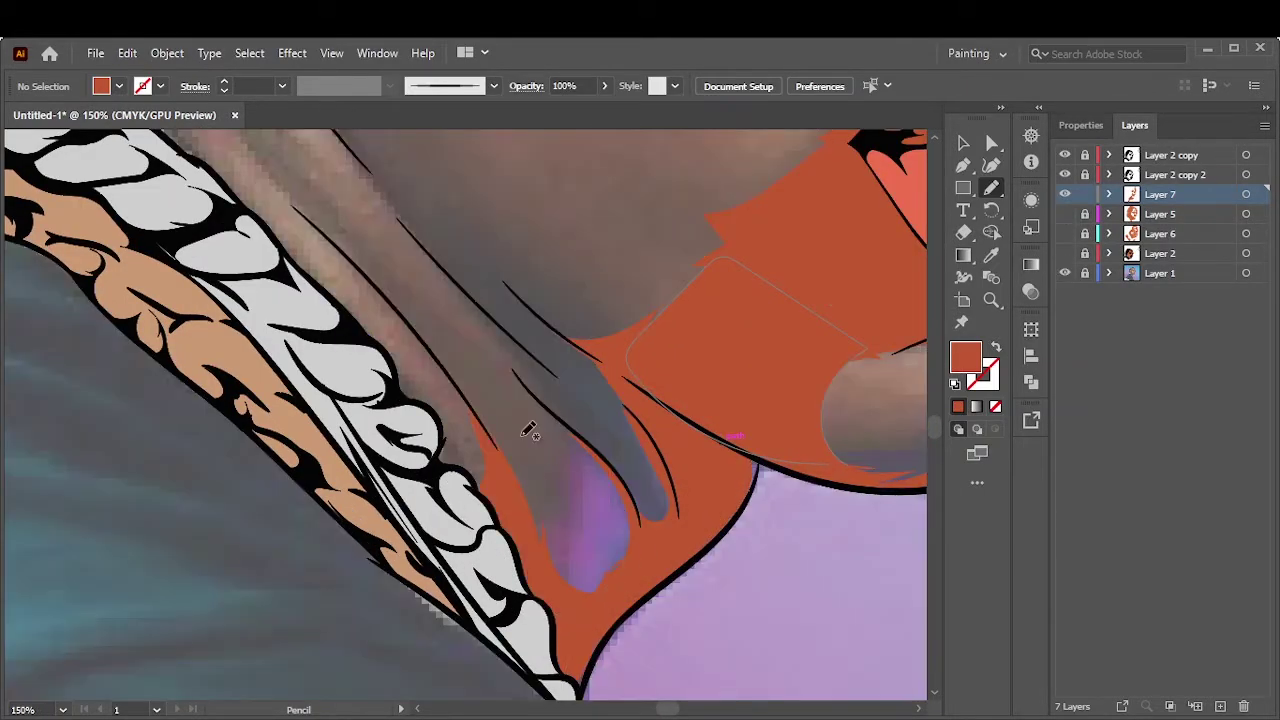
scroll(560, 450, "up", 2)
left_click_drag(652, 667, 563, 492)
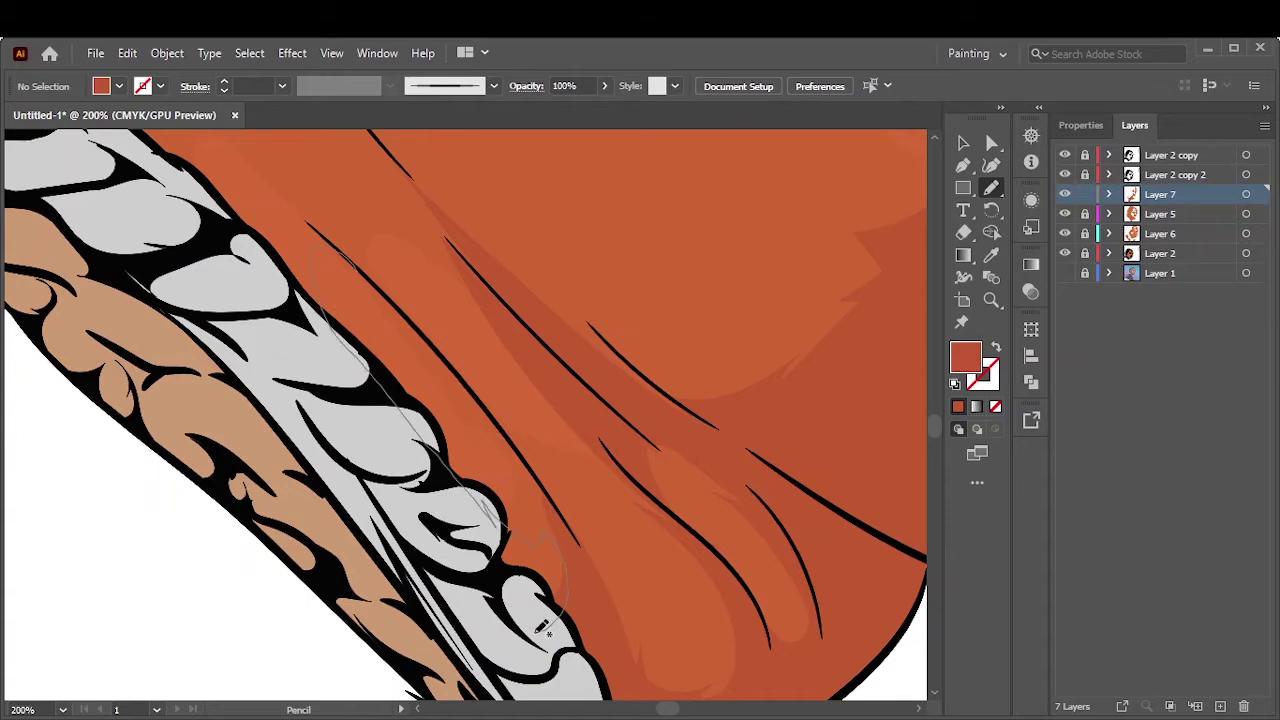
left_click_drag(542, 627, 586, 580)
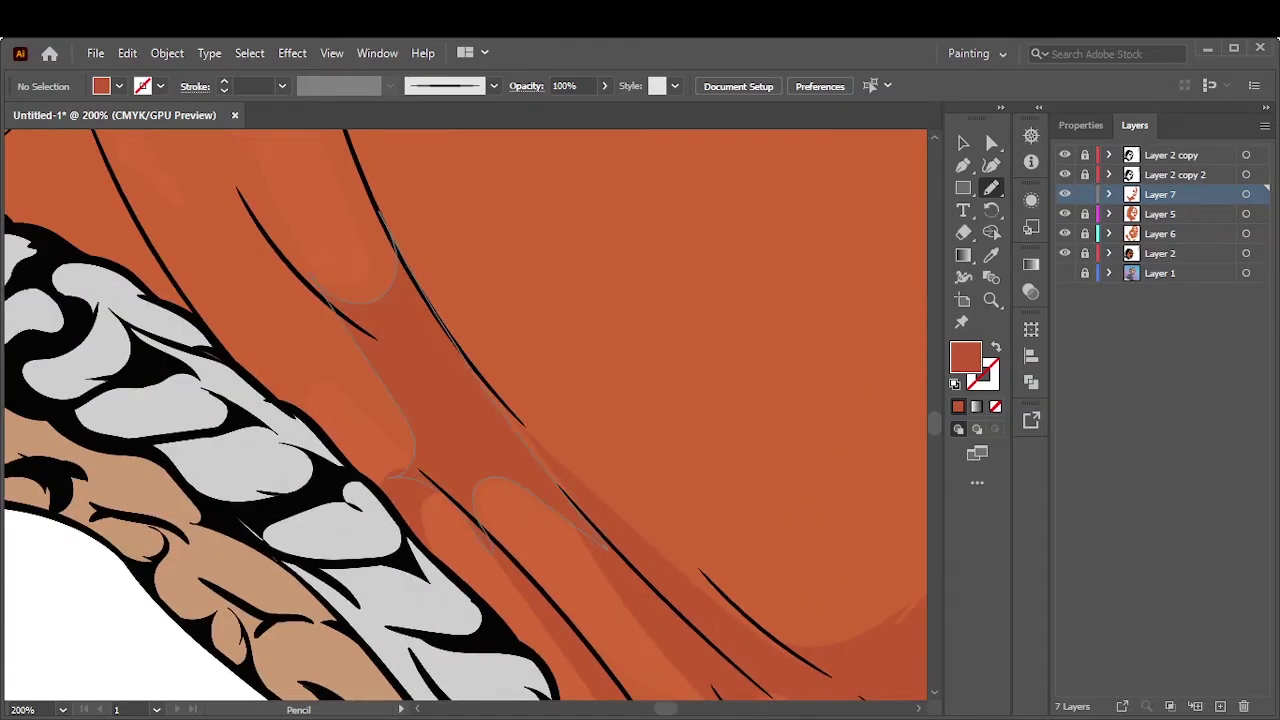
left_click_drag(500, 622, 502, 620)
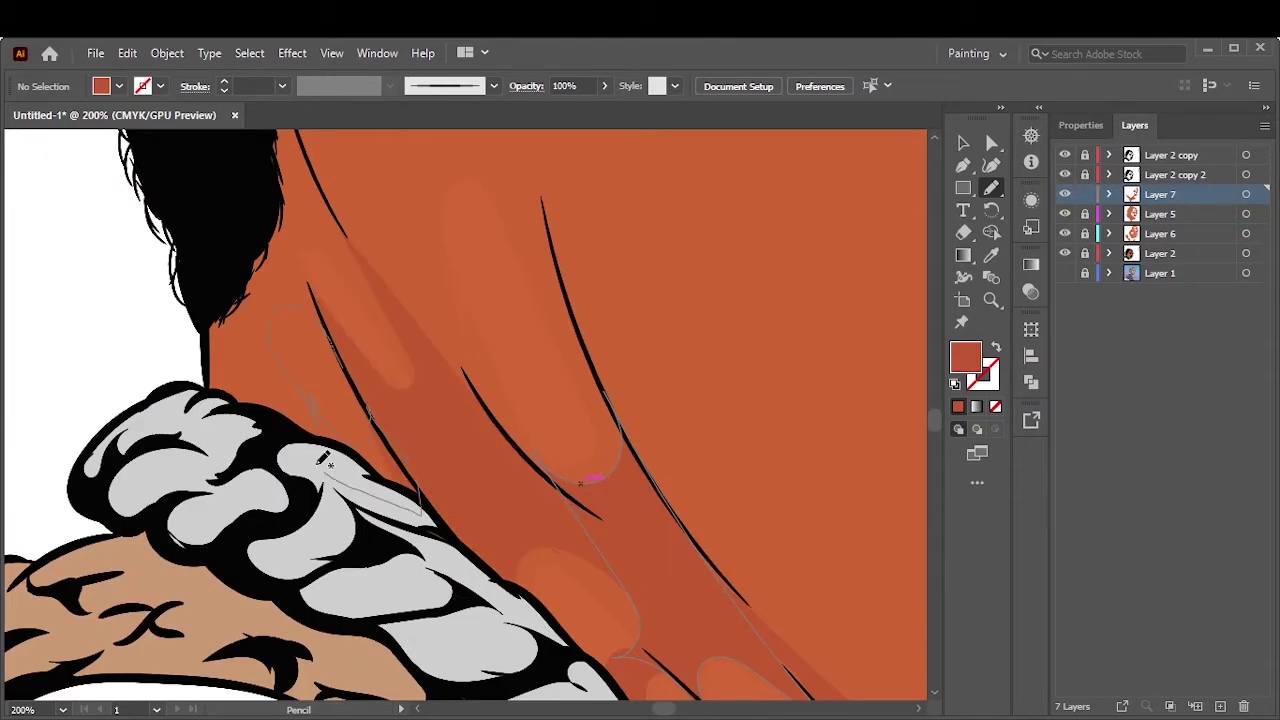
scroll(417, 443, "up", 5)
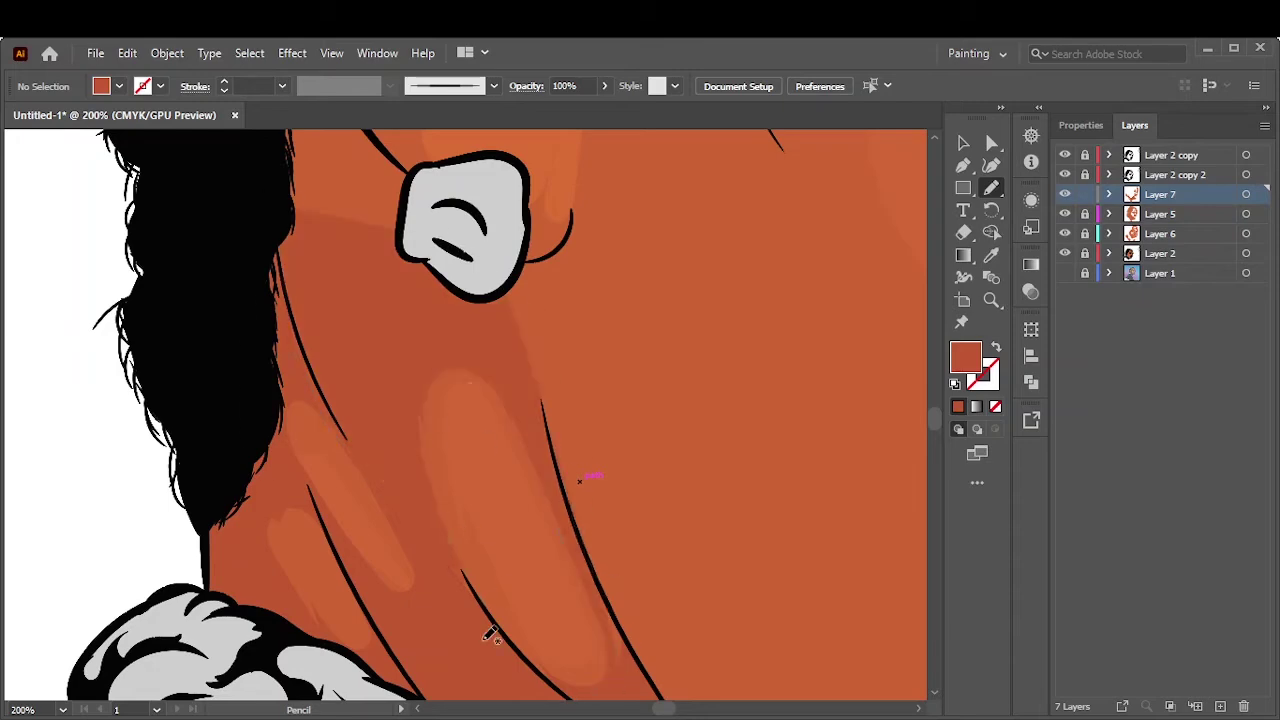
scroll(417, 553, "up", 1, "alt")
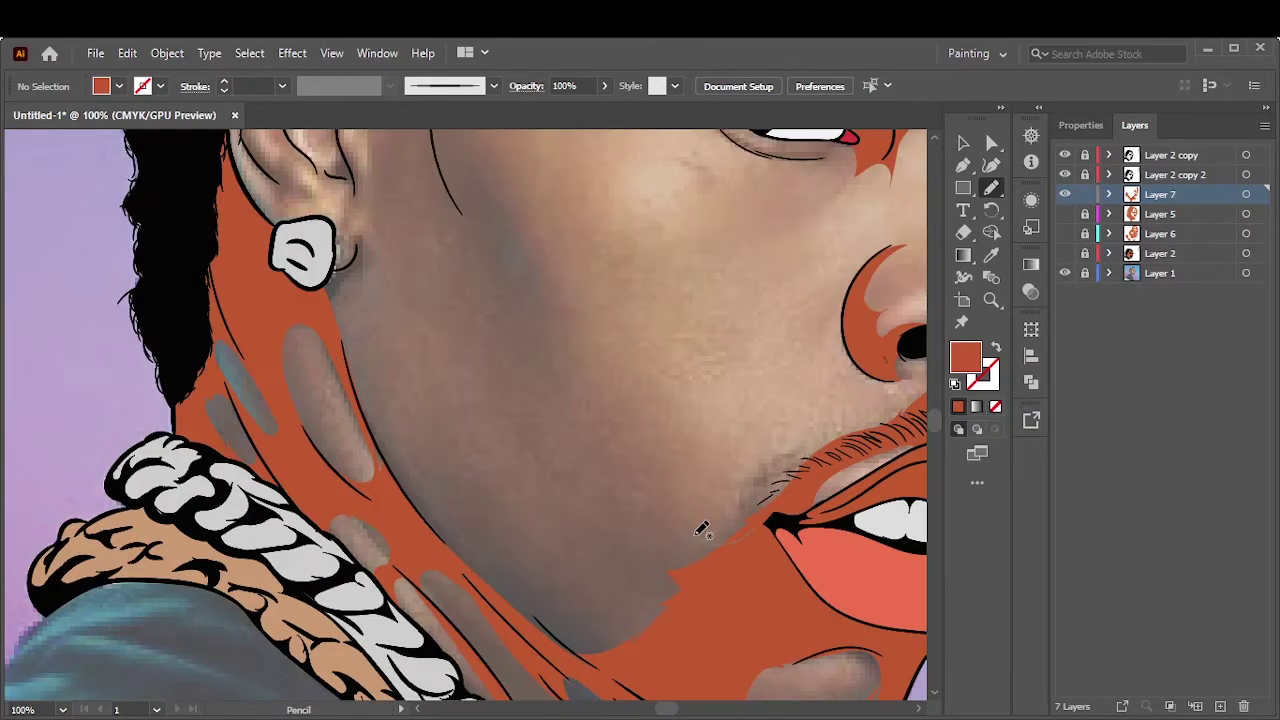
Show the orange colour layers again and hide the reference photo
left_click(1064, 214)
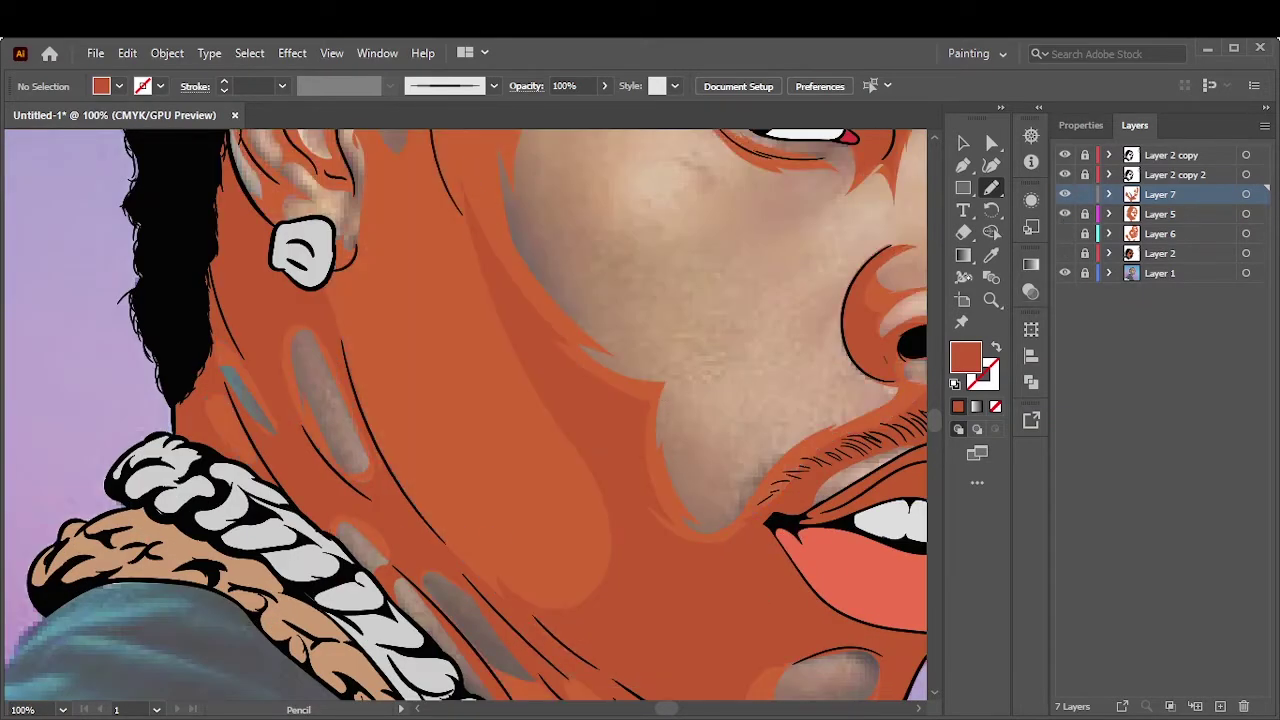
key("ctrl+0")
left_click_drag(1064, 214, 1064, 273)
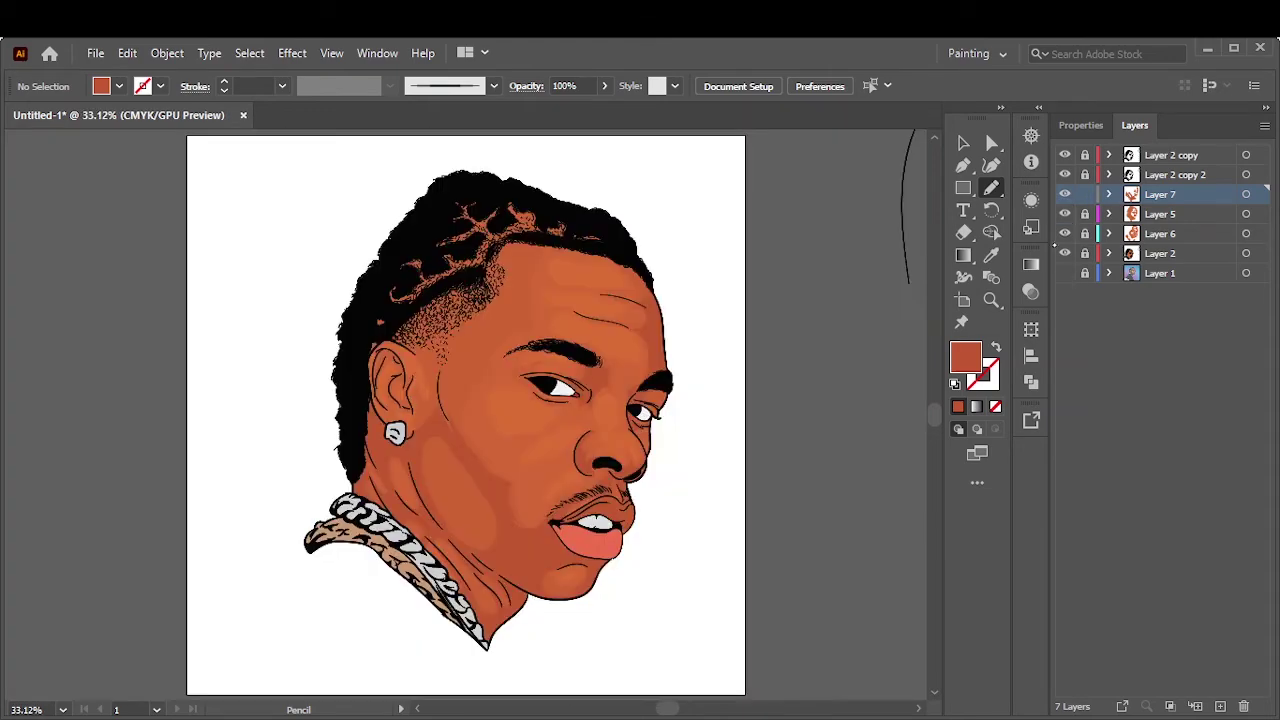
scroll(416, 623, "up", 5)
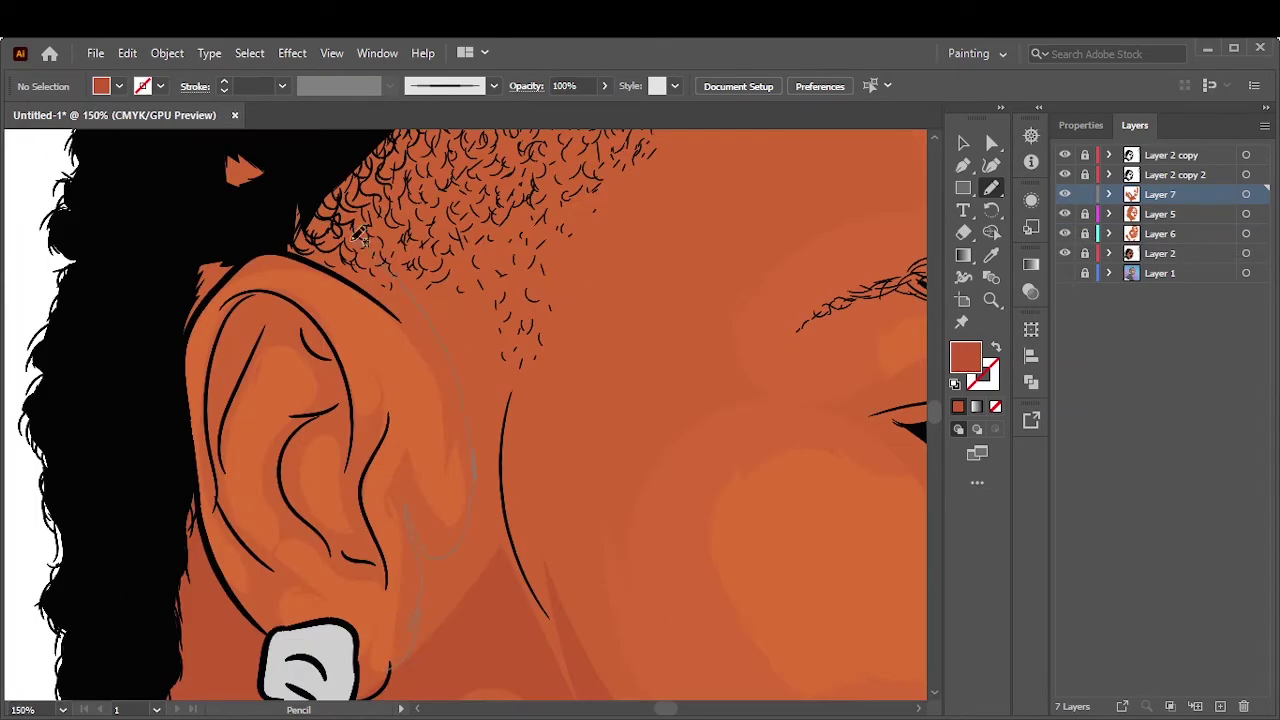
scroll(506, 389, "right", 2)
scroll(506, 389, "down", 2)
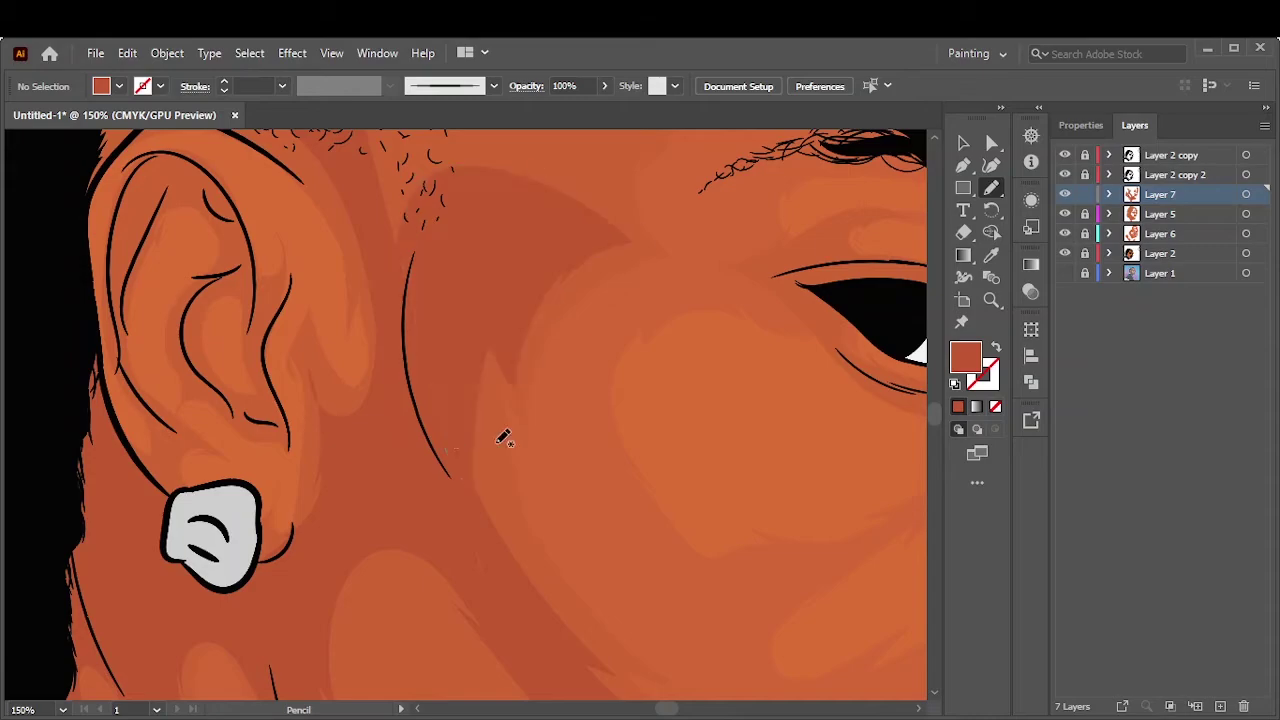
scroll(503, 437, "up", 6)
Draw three darker shading strokes along the hairline
left_click_drag(205, 410, 578, 160)
key("ctrl+0")
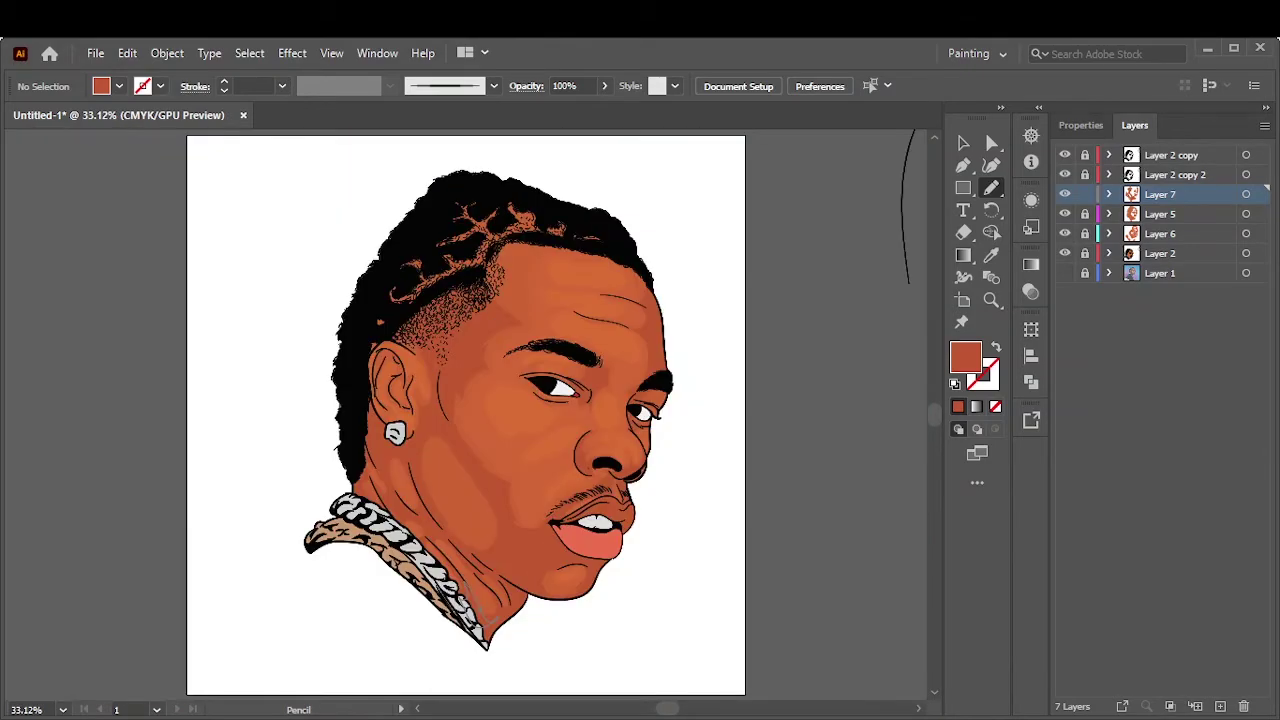
scroll(480, 250, "up", 5)
key("ctrl+0")
key("ctrl+1")
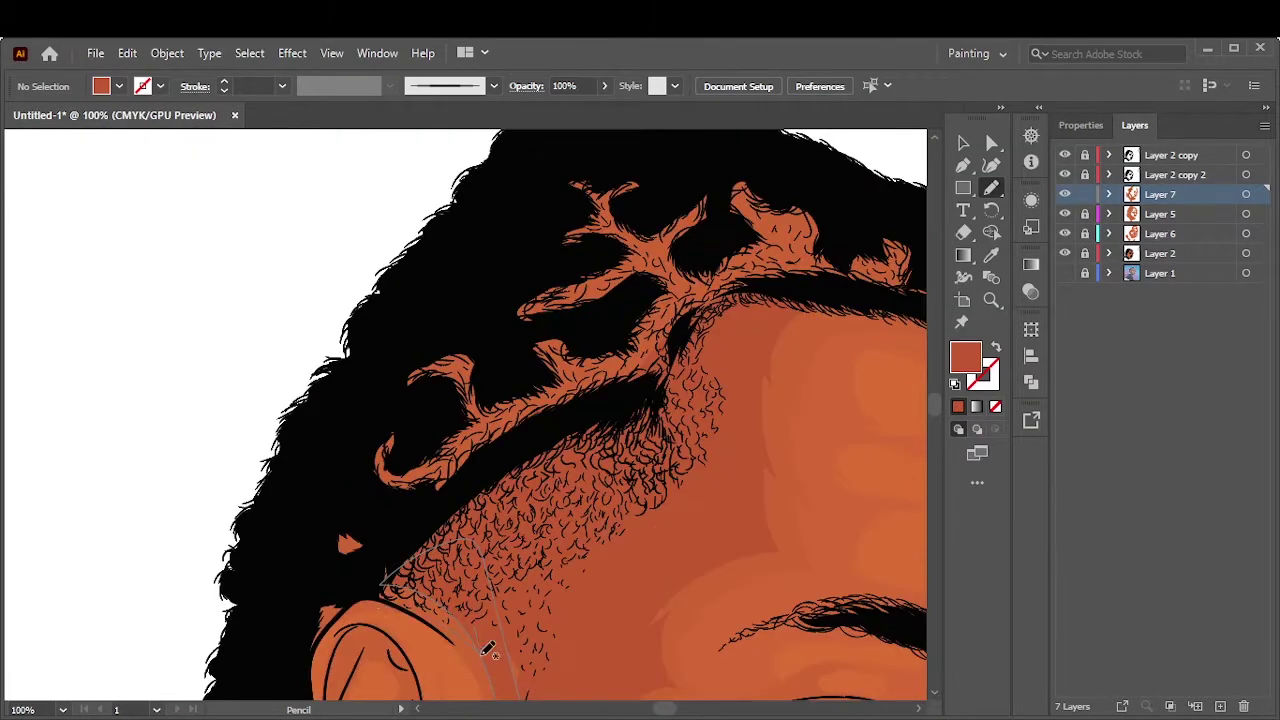
left_click_drag(488, 650, 643, 157)
scroll(465, 415, "right", 3)
left_click_drag(443, 128, 808, 343)
key("ctrl+0")
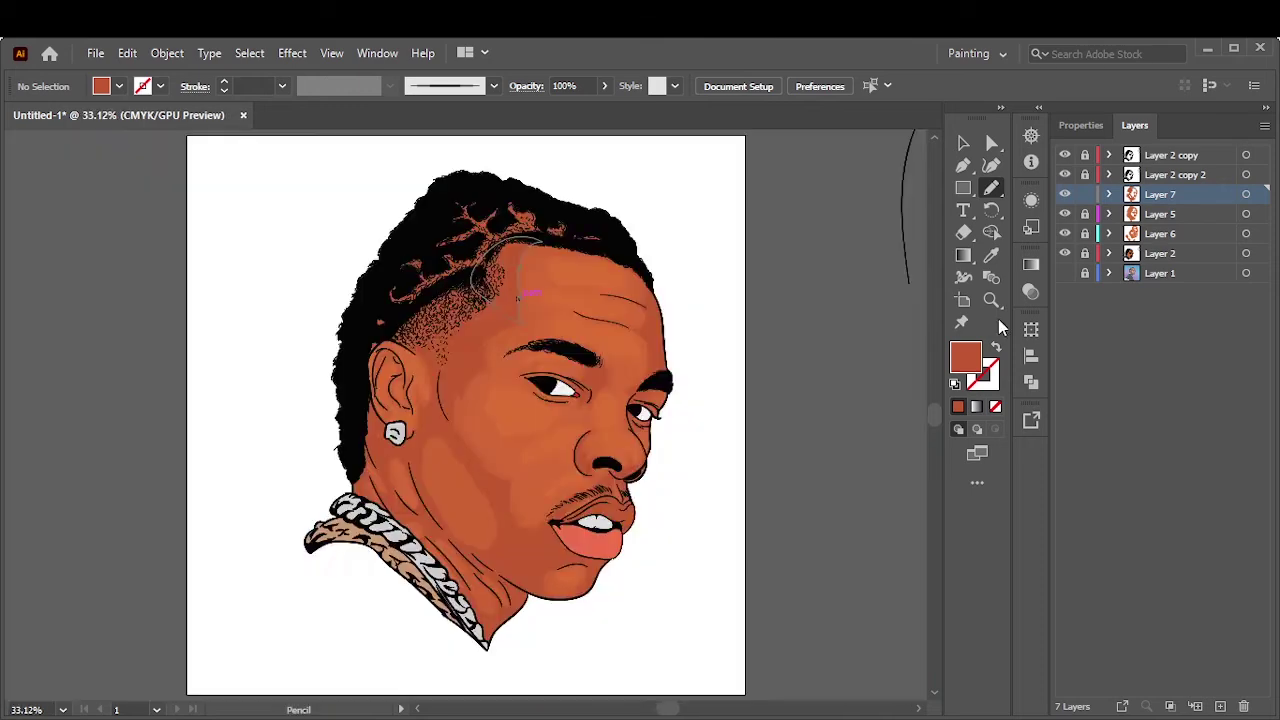
Add darker shading inside the upper ear and view the whole portrait
key("v")
scroll(415, 394, "up", 5)
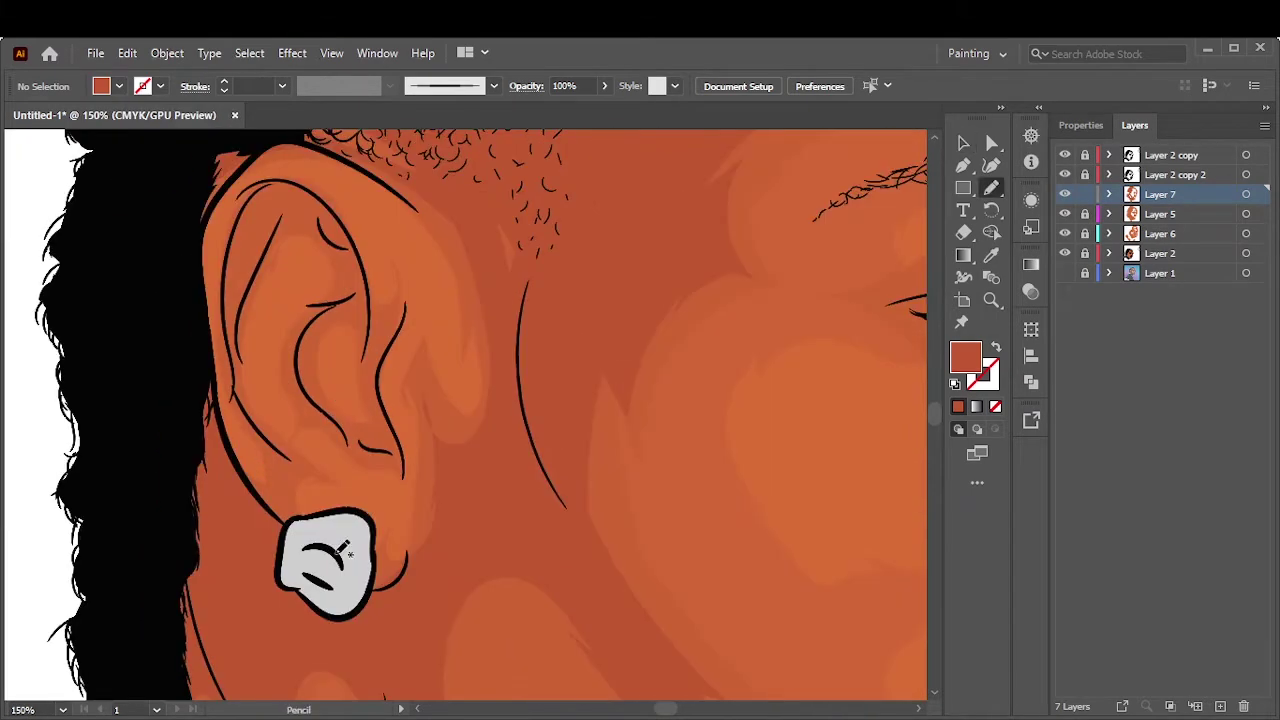
key("n")
left_click_drag(280, 216, 237, 330)
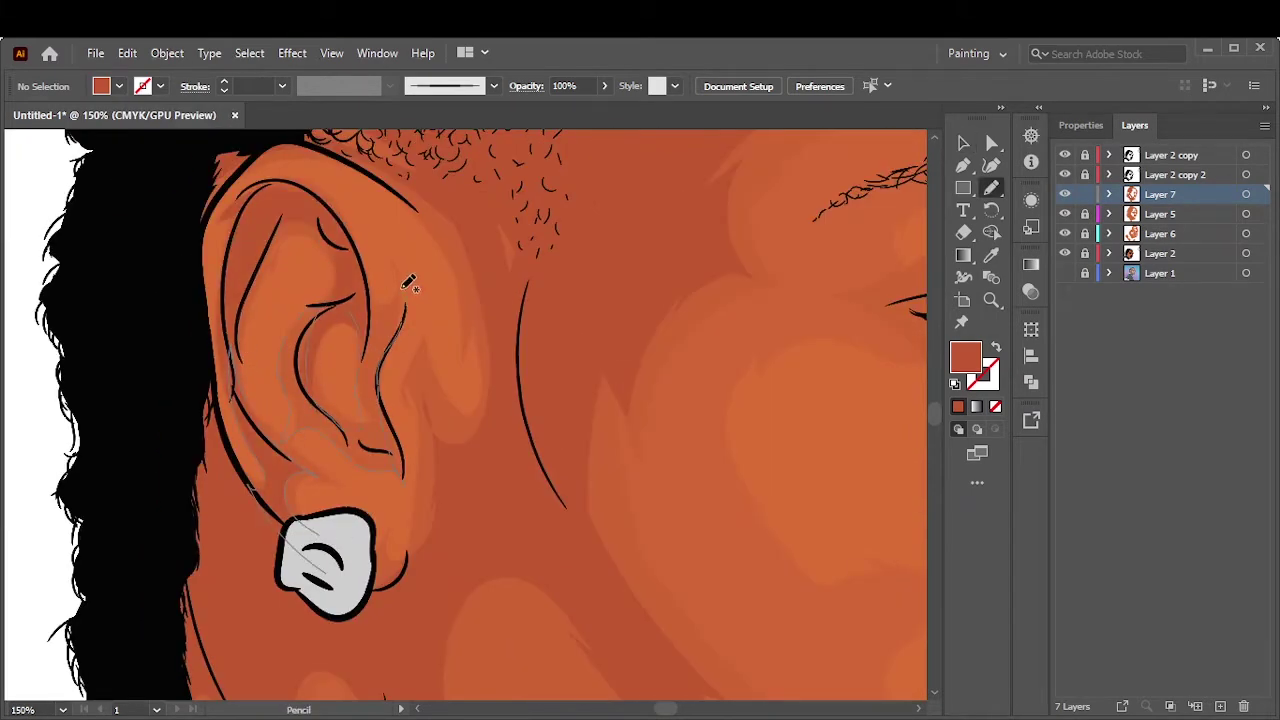
key("ctrl+0")
Add an empty shading layer, show the background and shirt layer, and pick a darker fill
left_click(1220, 706)
left_click(1065, 292)
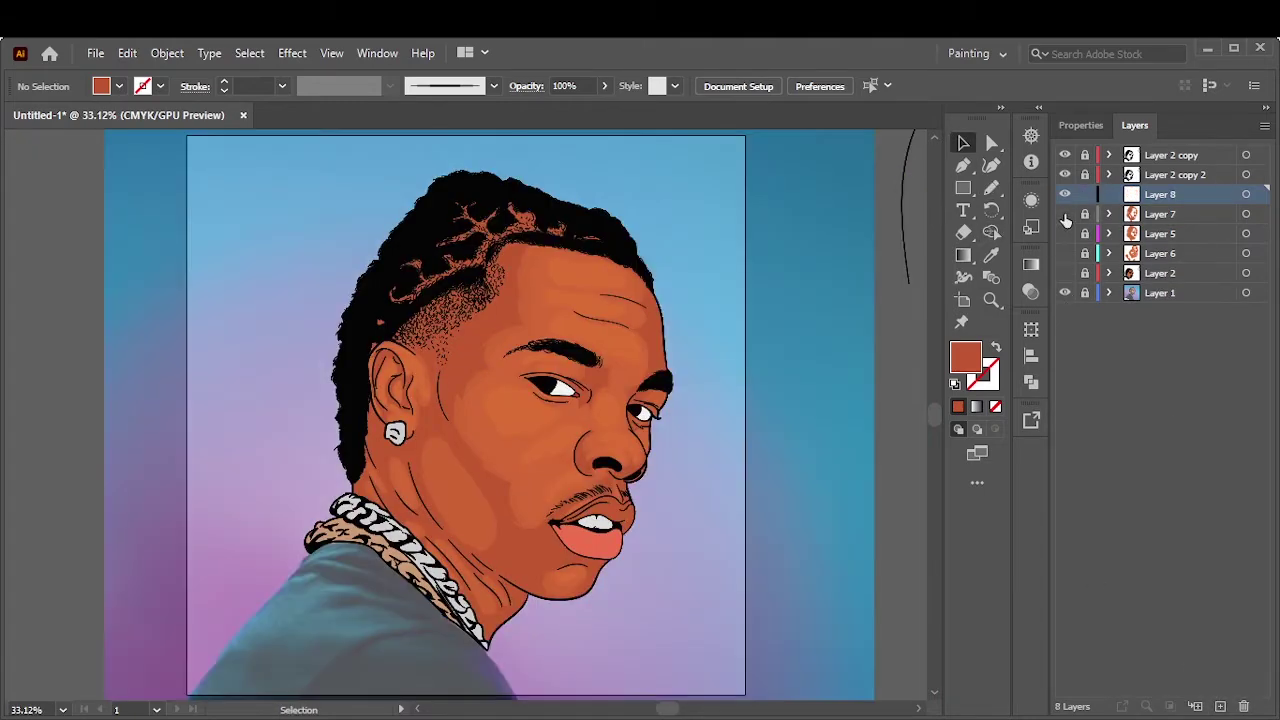
key("ctrl+1")
double_click(965, 355)
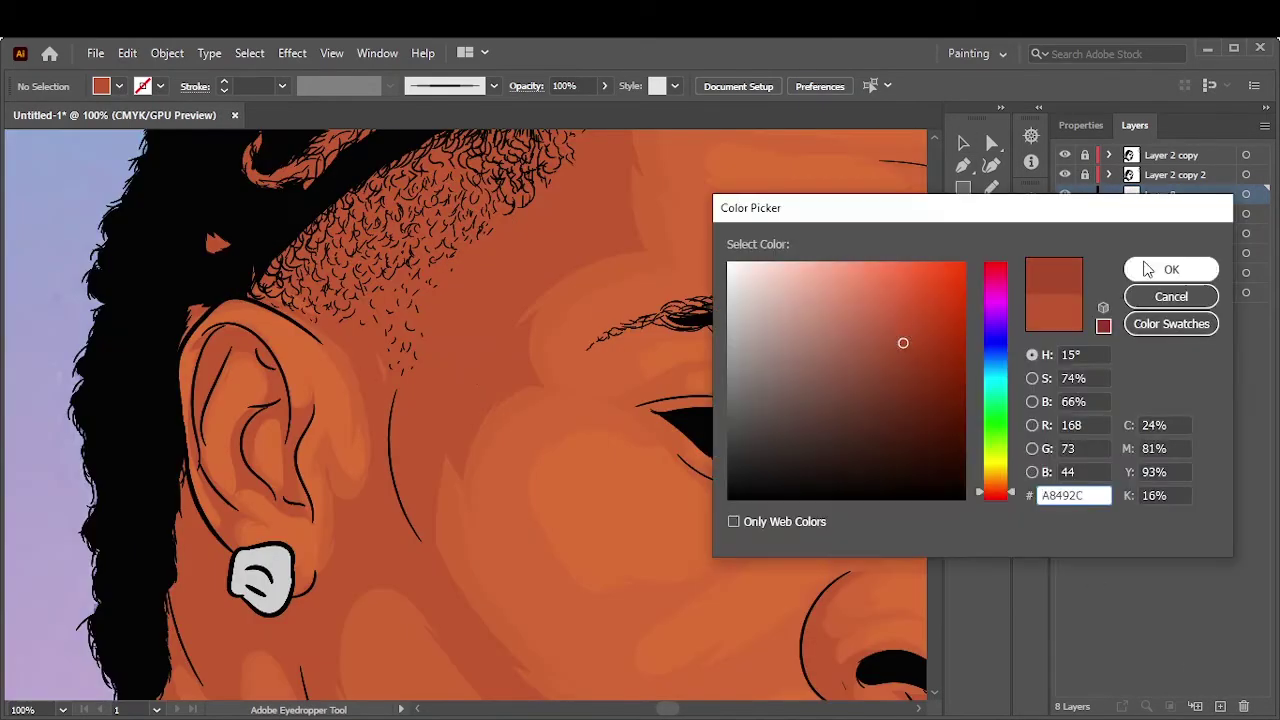
key("Return")
Drag the new layer to a different spot in the Layers panel with the Pencil tool ready
left_click_drag(1065, 214, 1065, 273)
key("n")
scroll(480, 420, "down", 2)
left_click_drag(1065, 214, 1065, 273)
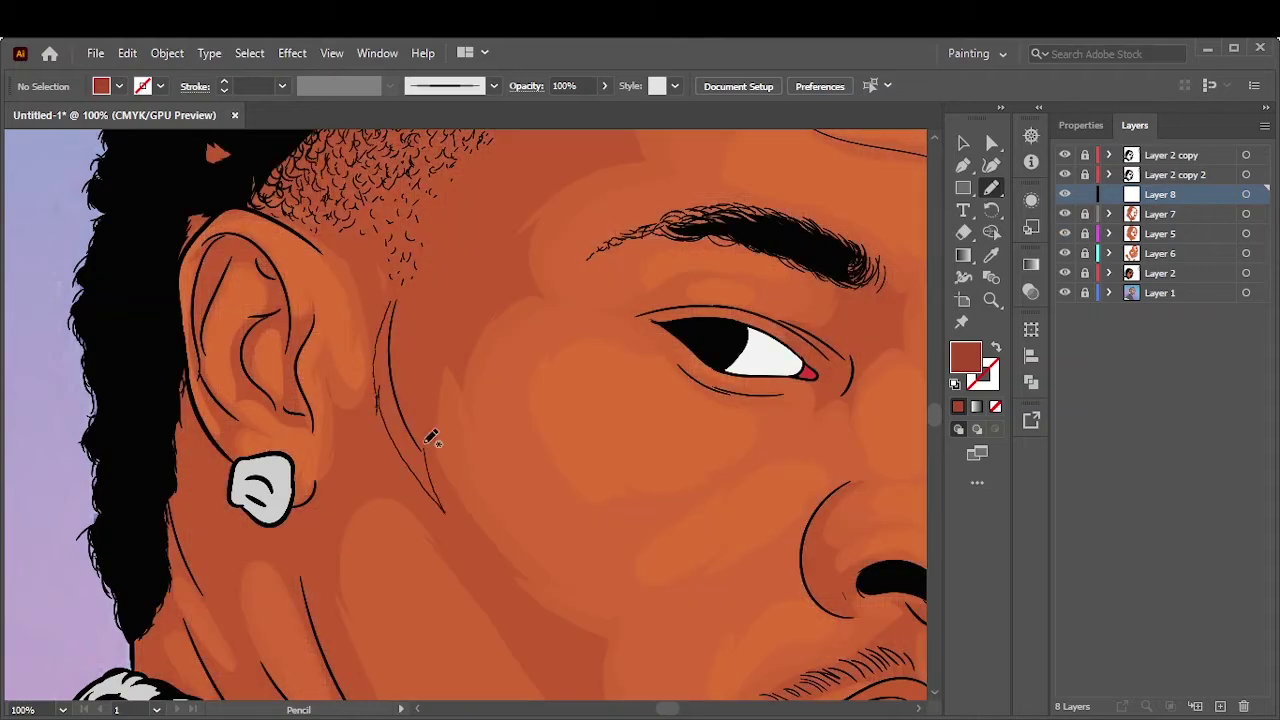
key("h")
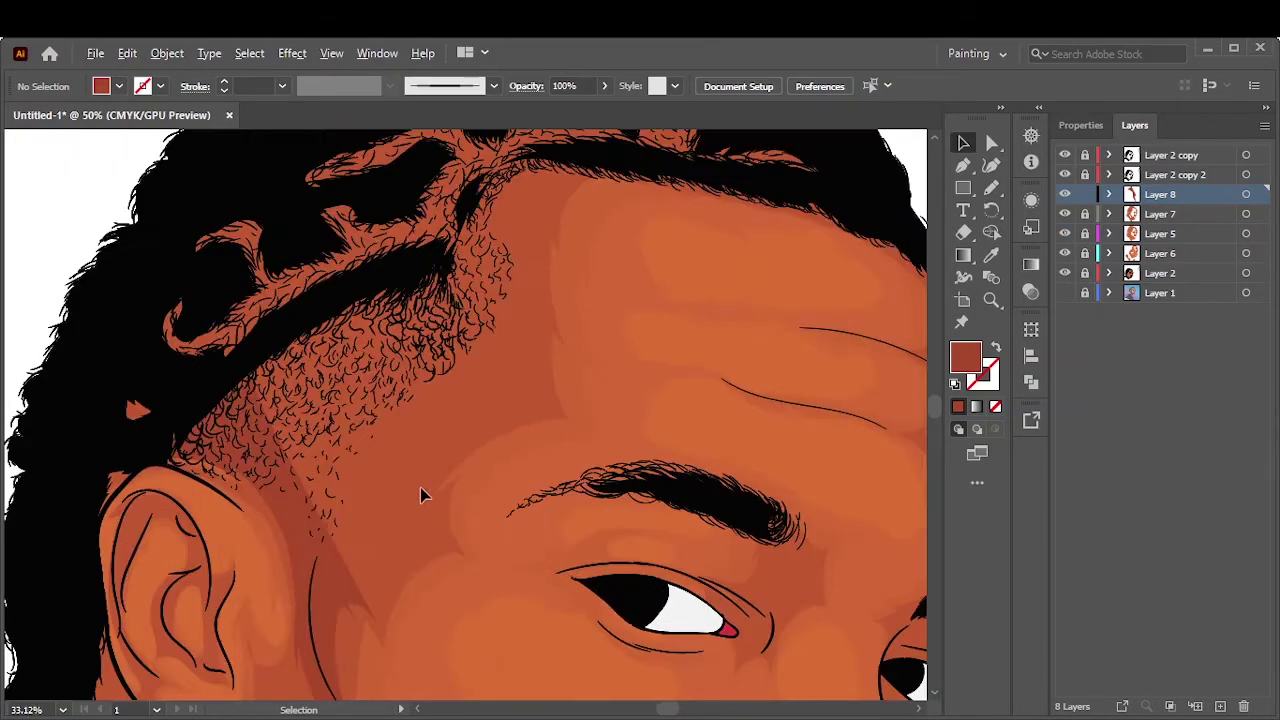
scroll(415, 242, "up", 4)
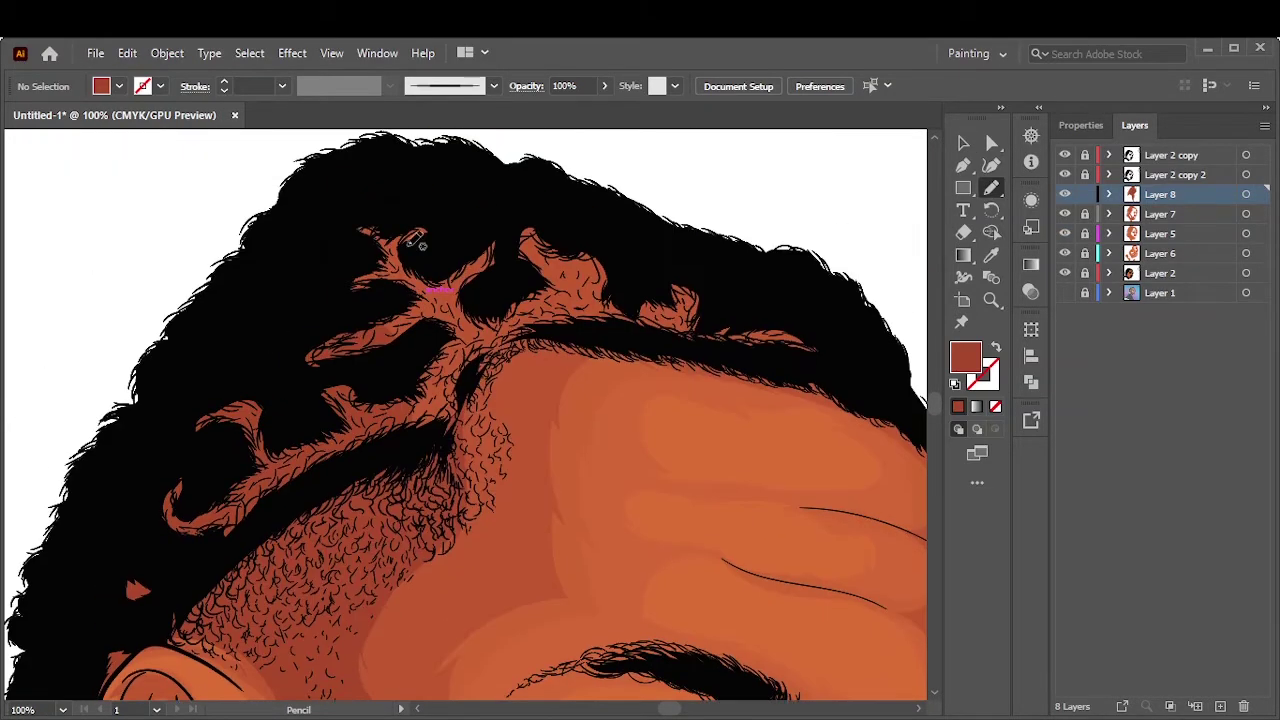
key("ctrl+0")
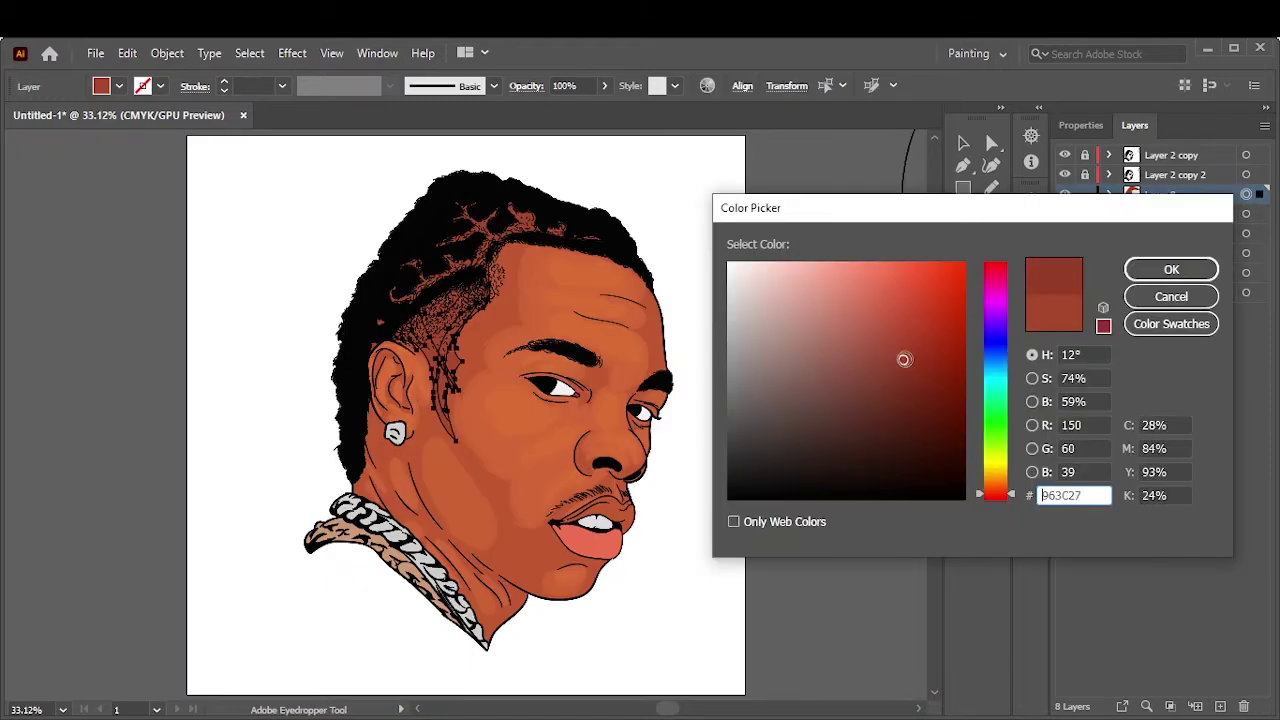
scroll(371, 360, "up", 4)
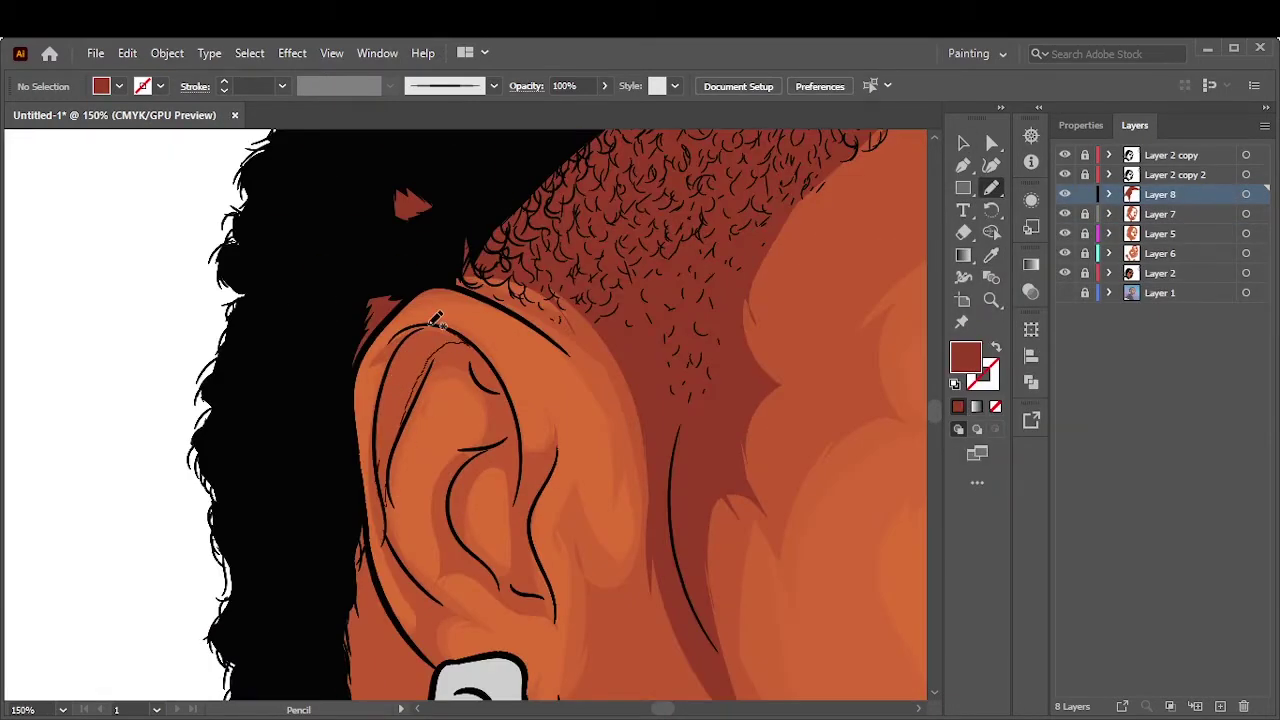
Pencil dark shading strokes inside the ear and a shadow shape under the earring
left_click_drag(436, 318, 490, 468)
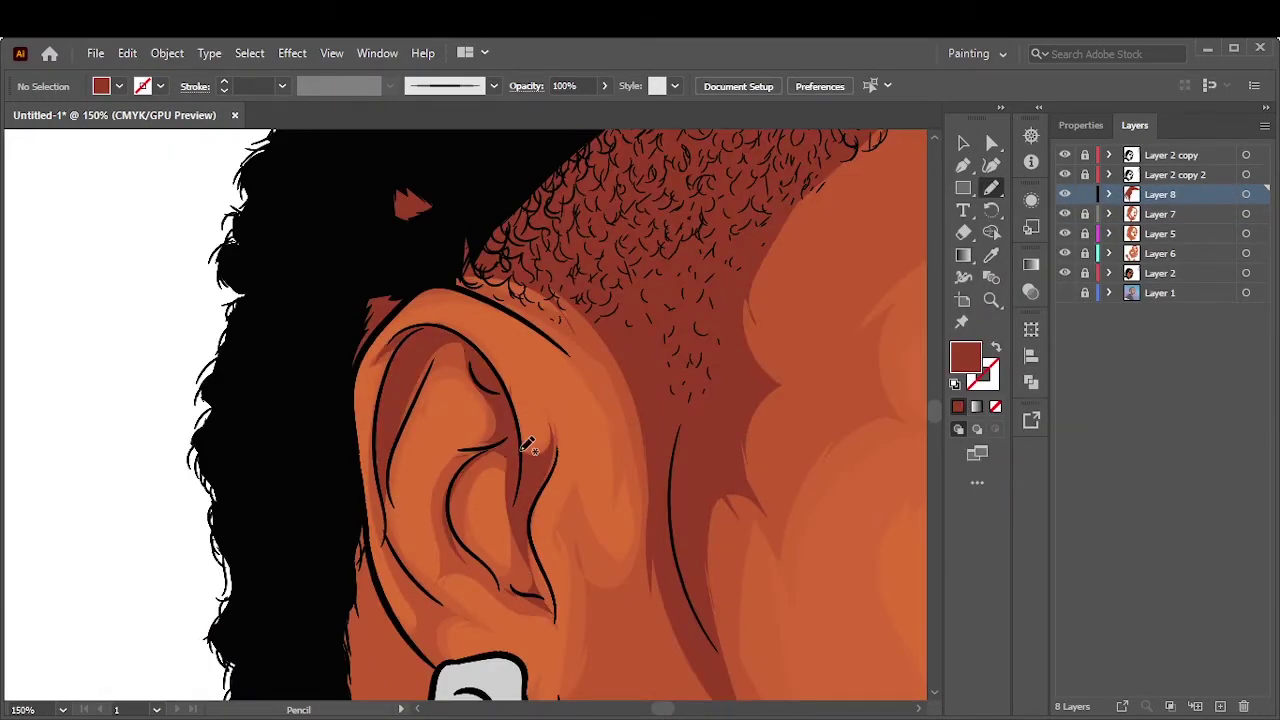
scroll(527, 446, "down", 5)
left_click_drag(562, 350, 558, 352)
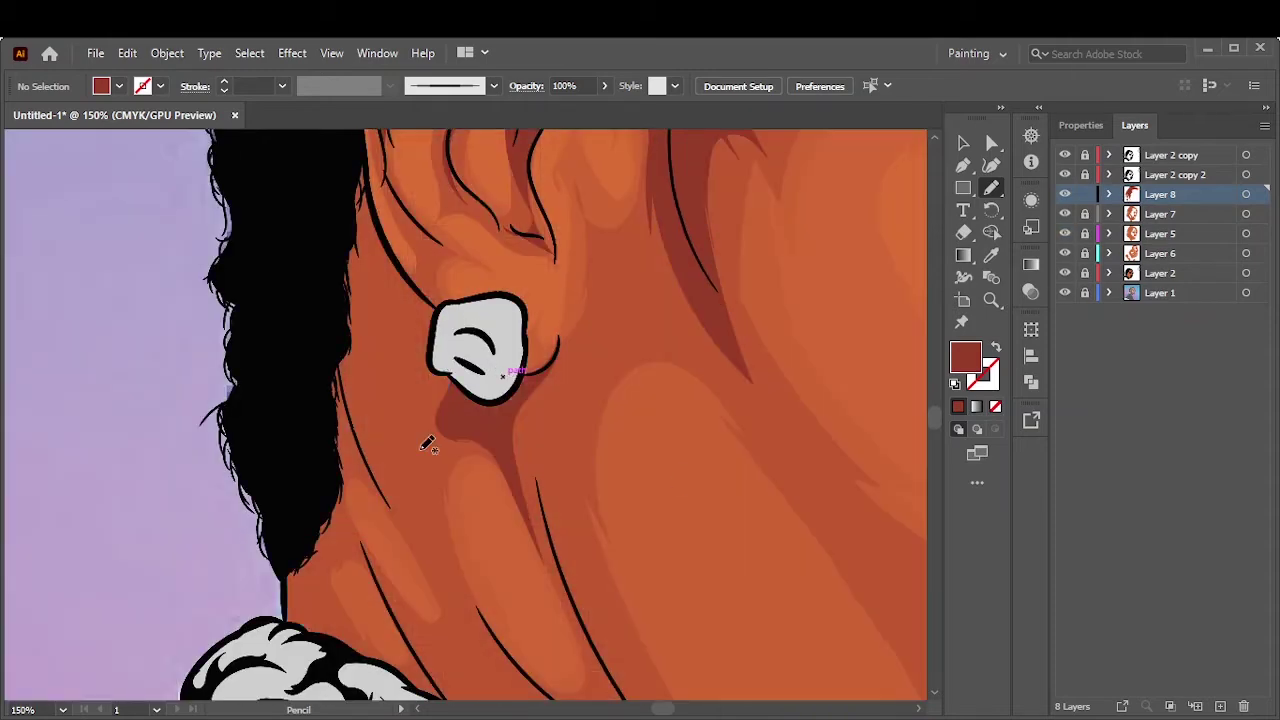
left_click_drag(353, 115, 362, 225)
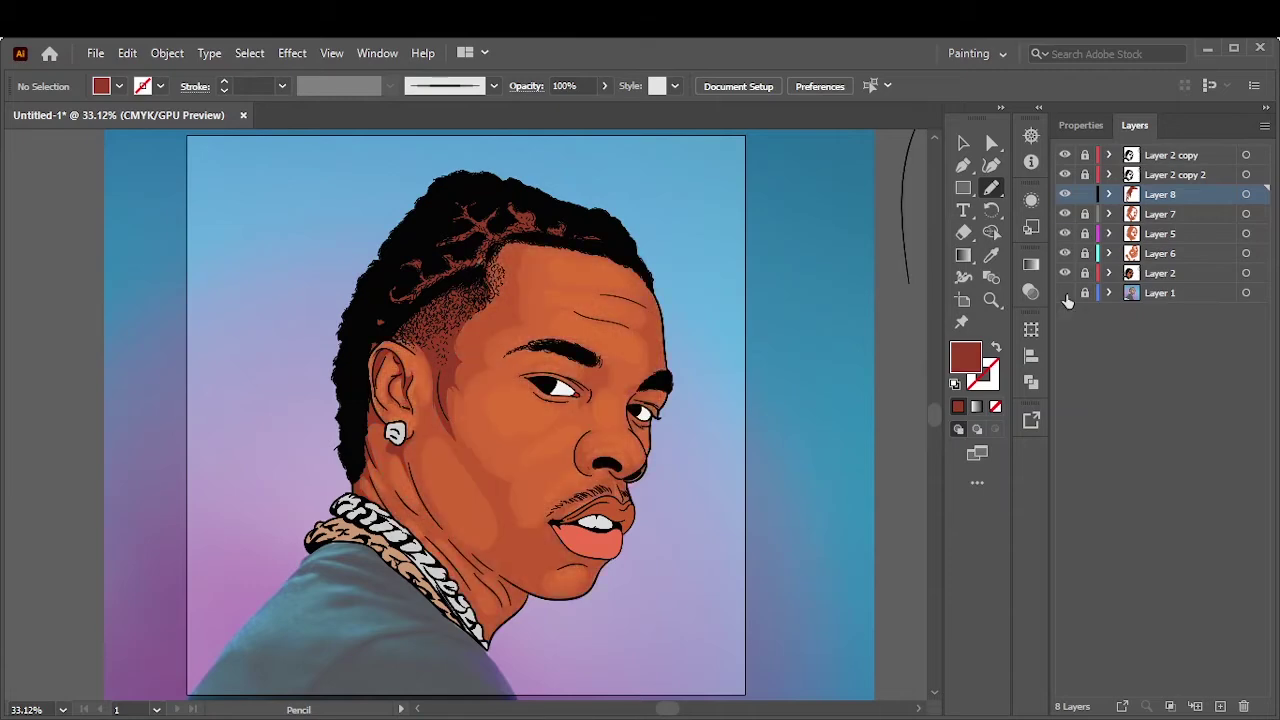
left_click(1064, 292)
Draw dark red shading strokes and a shadow shape along the neck
mouse_move(540, 356)
left_mouse_down()
mouse_move(608, 452)
mouse_move(491, 666)
left_mouse_up()
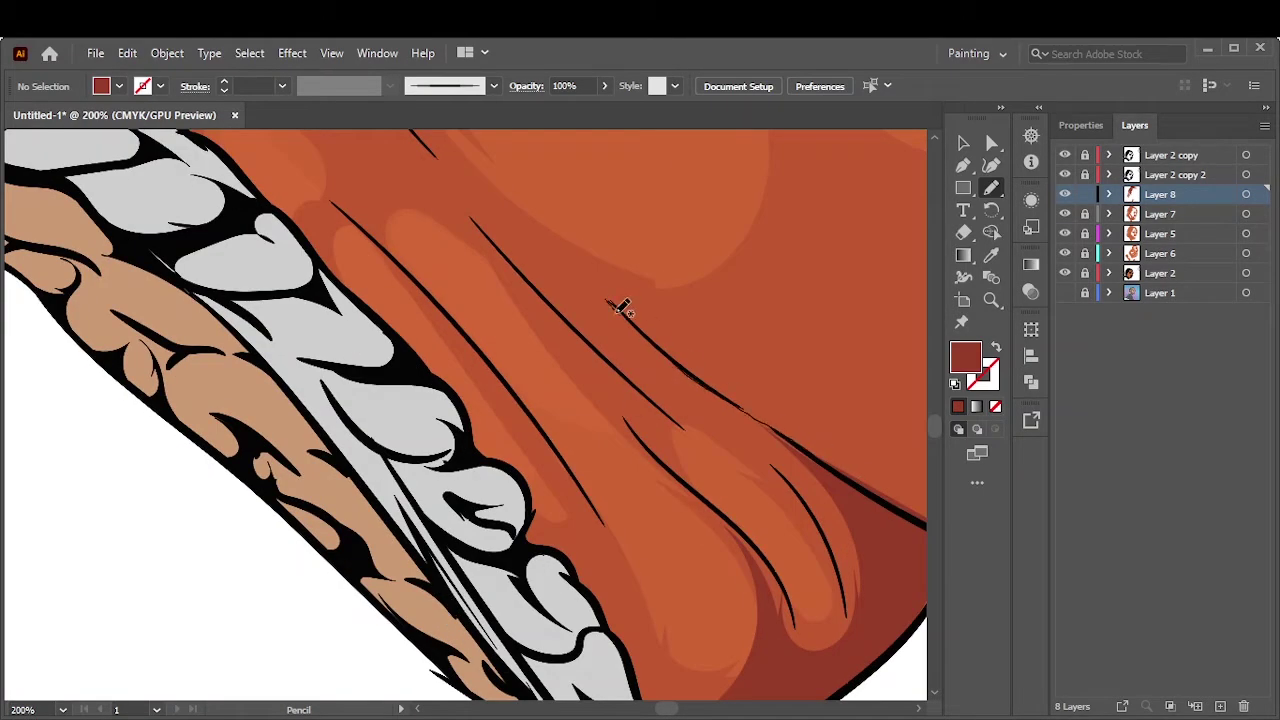
left_click_drag(621, 308, 700, 440)
scroll(645, 493, "down", 3)
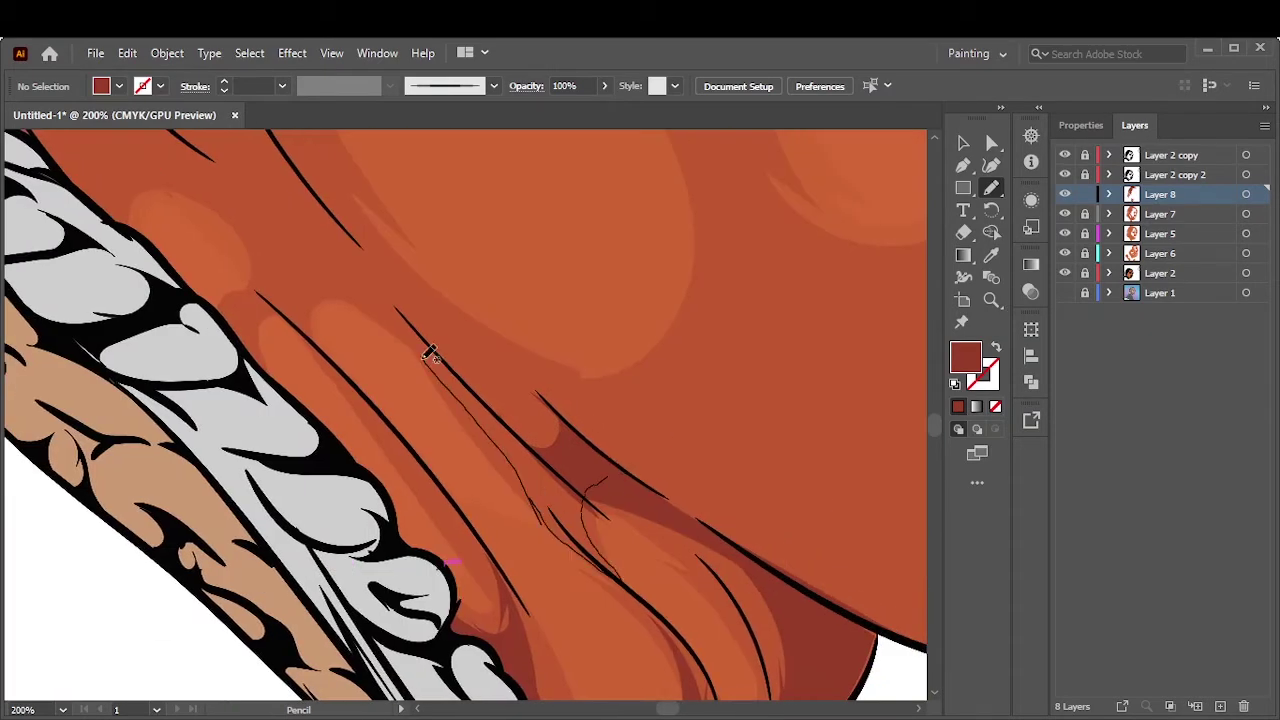
left_click_drag(256, 318, 411, 455)
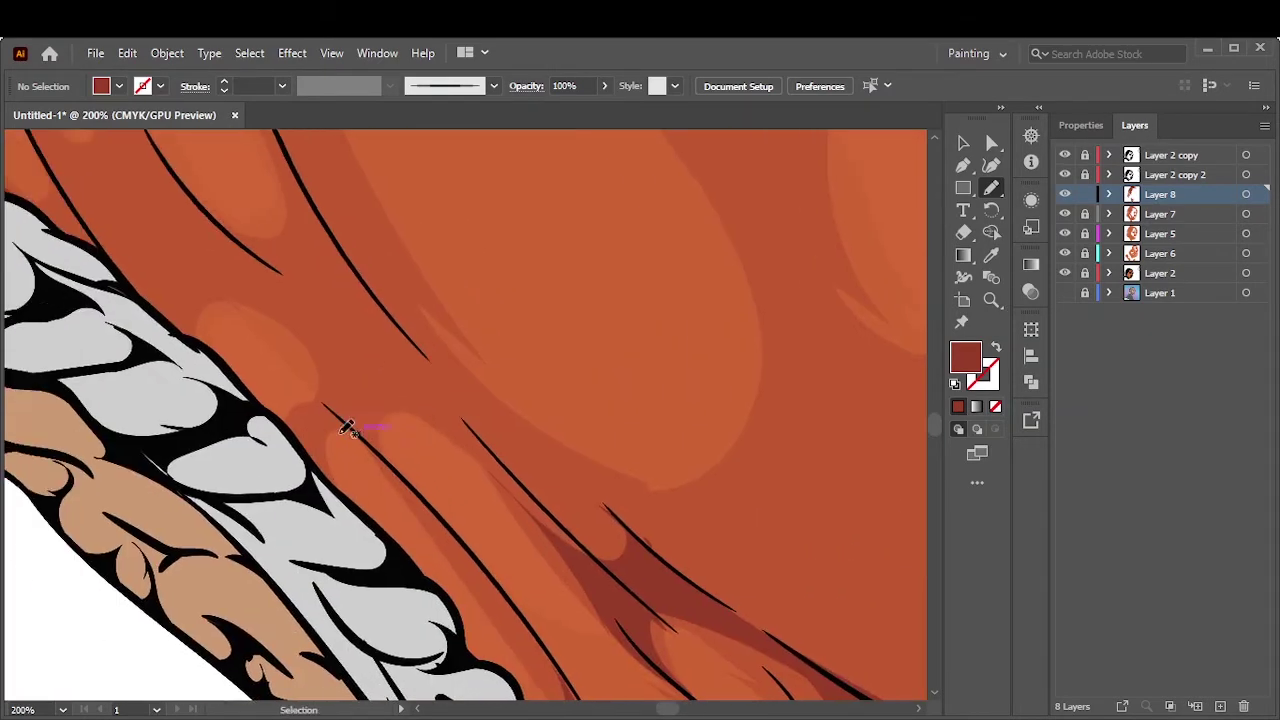
mouse_move(343, 423)
left_mouse_down()
mouse_move(380, 409)
mouse_move(390, 355)
left_mouse_up()
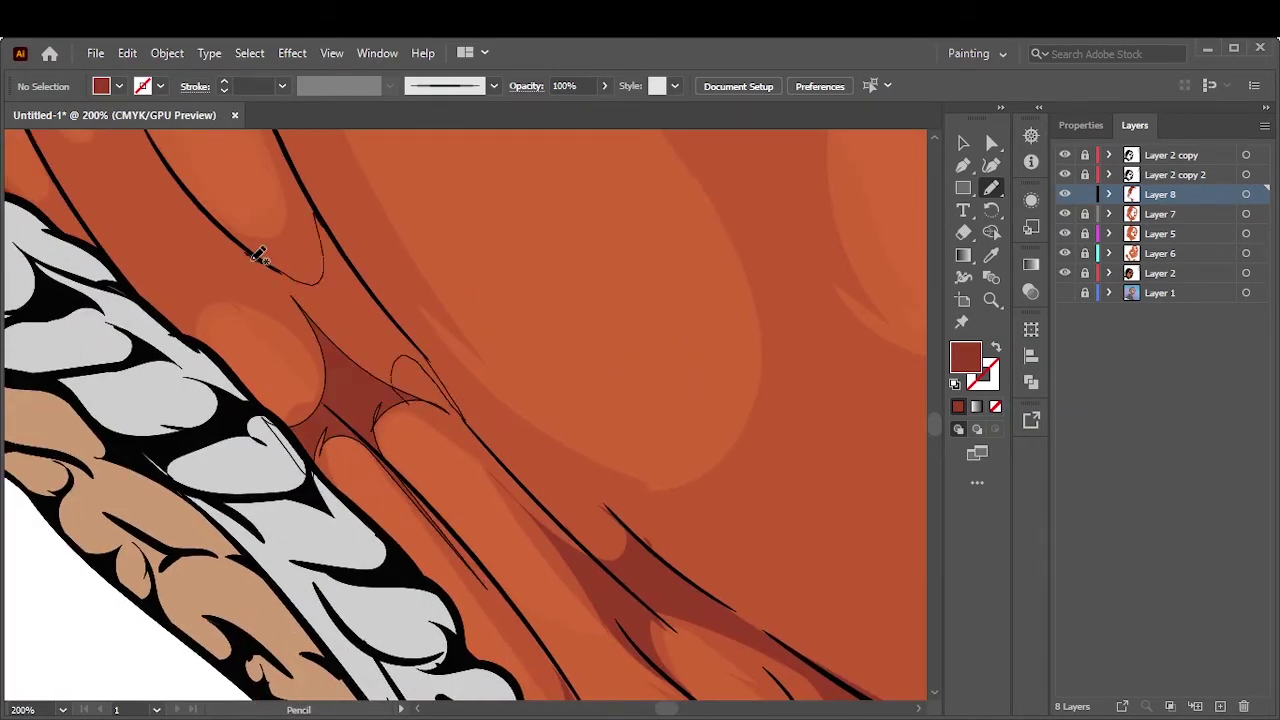
Add a dark shading line along the chin
key("ctrl+0")
scroll(592, 615, "up", 6)
left_click_drag(690, 232, 510, 192)
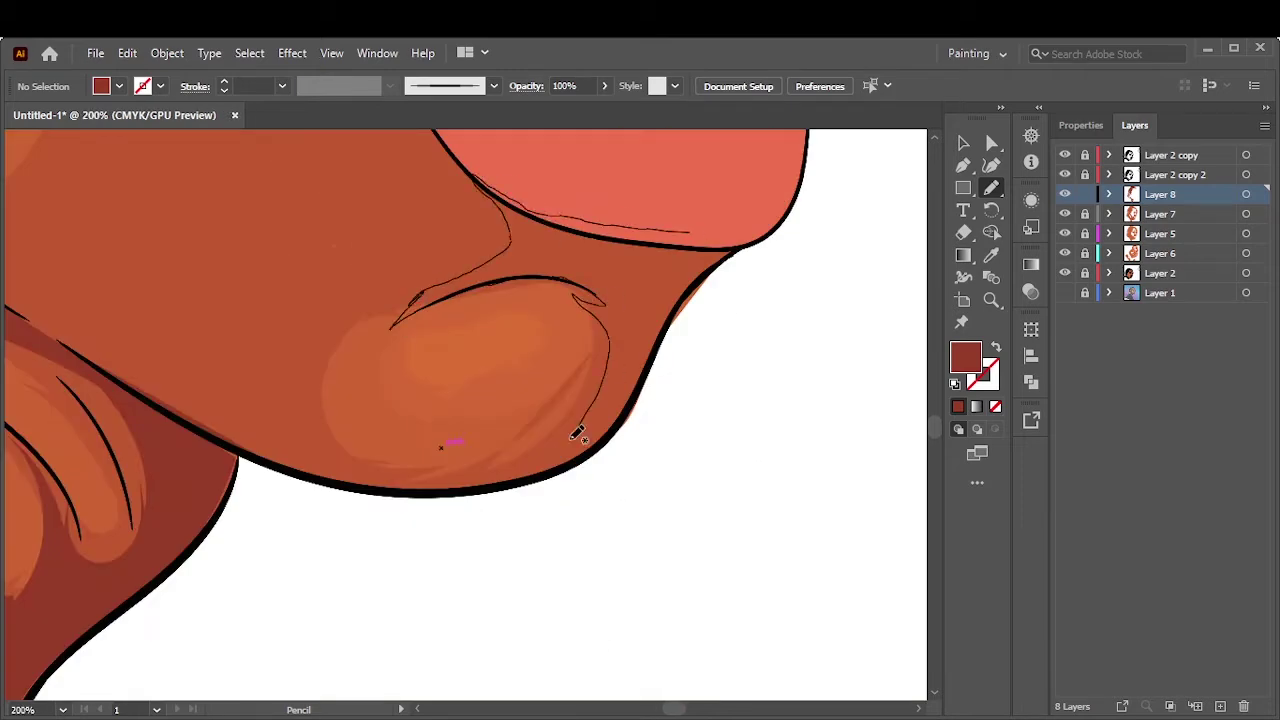
key("ctrl+0")
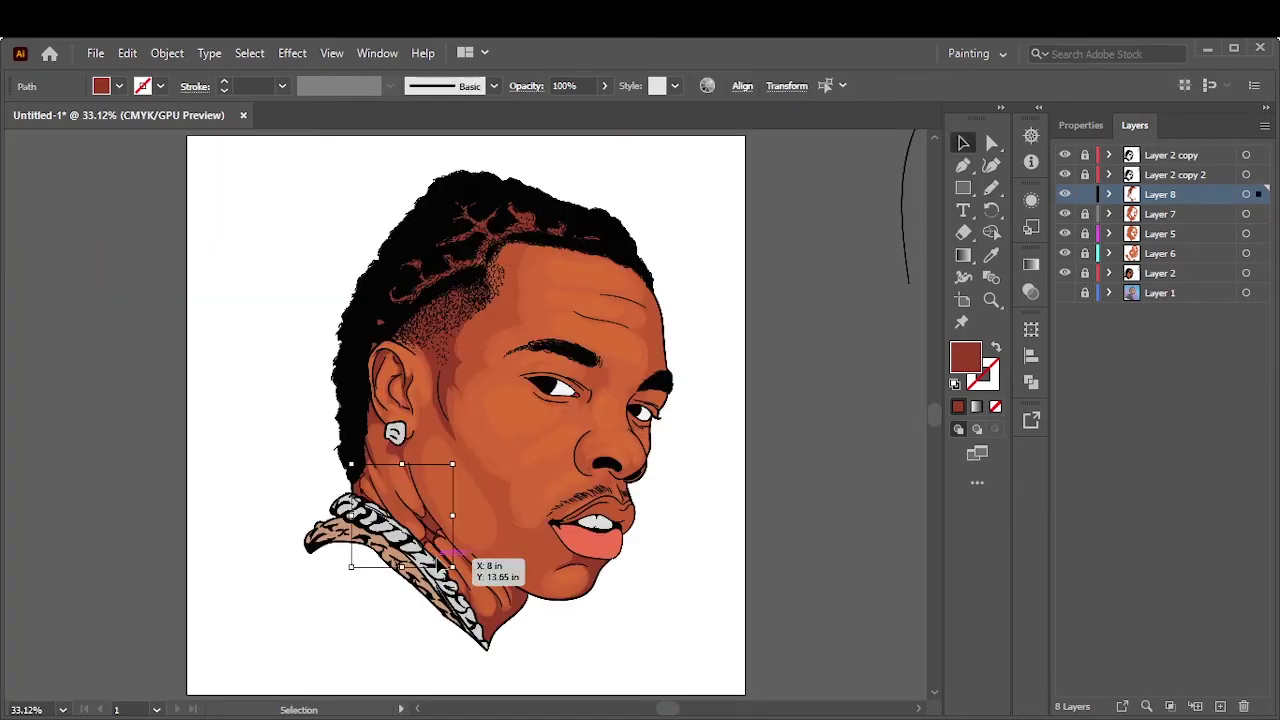
scroll(646, 418, "up", 7)
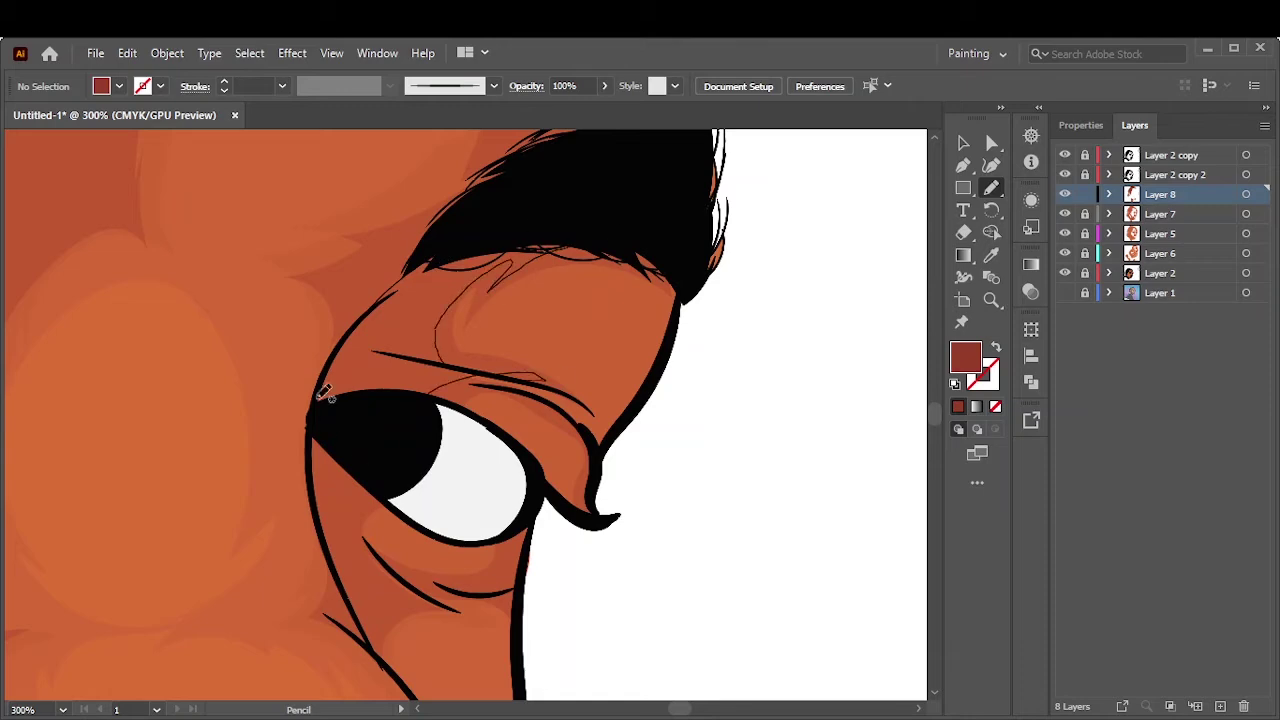
scroll(325, 393, "down", 2)
Add thin shading strokes below the eye and a dark stroke under the nose
left_click_drag(400, 245, 350, 390)
key("ctrl+0")
scroll(683, 400, "up", 6)
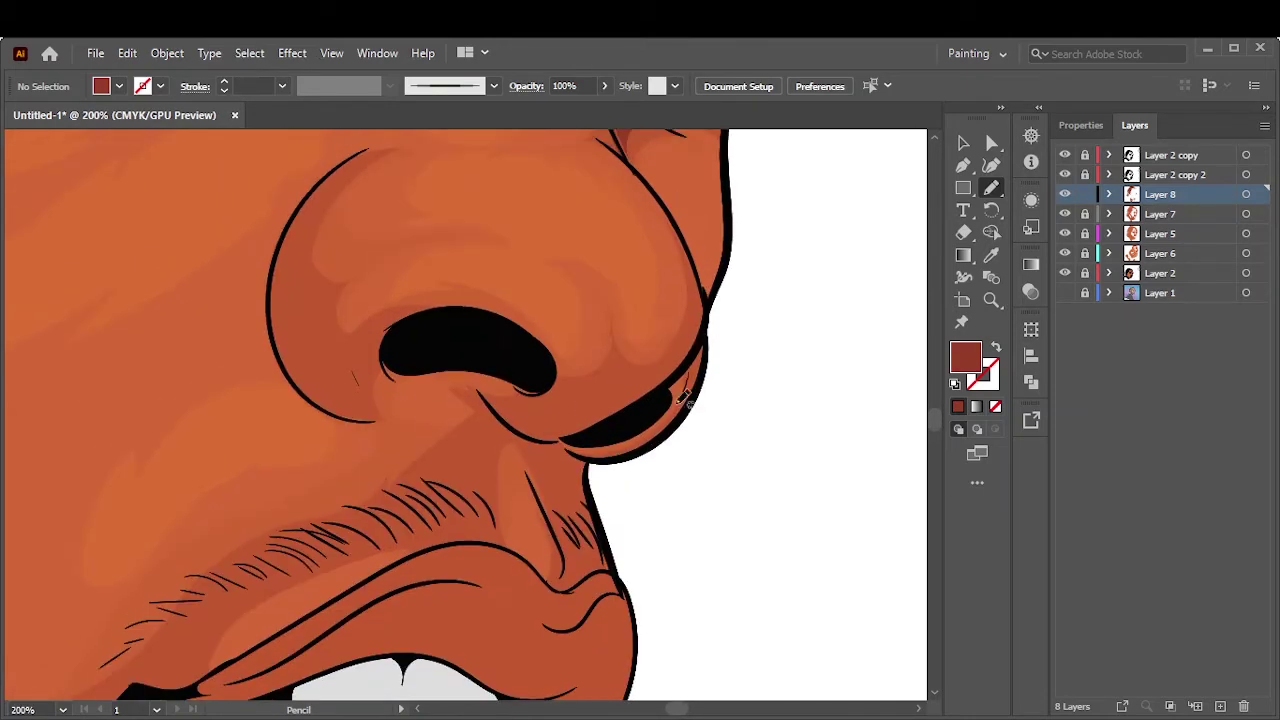
left_click_drag(684, 398, 575, 442)
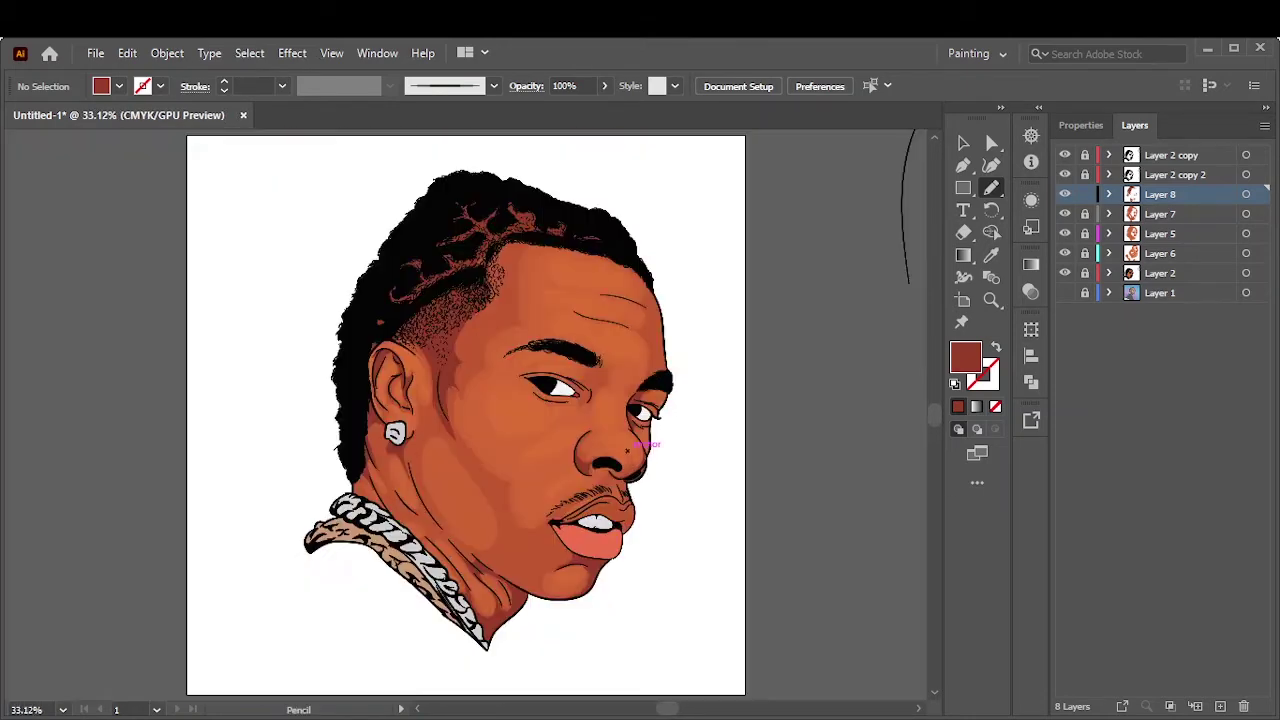
key("ctrl+0")
Shade beside the right eye with thin strokes and a dark brown shadow, then add Layer 9
key("v")
left_click(991, 188)
scroll(597, 368, "up", 8)
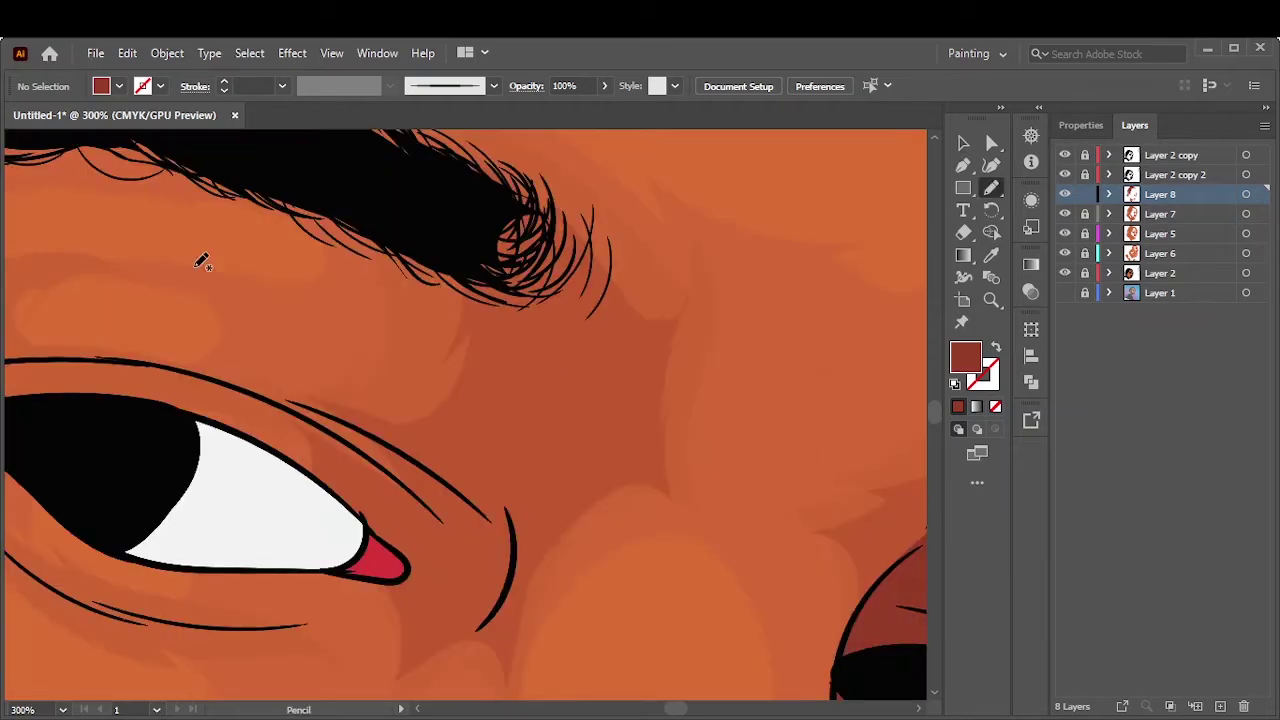
left_click_drag(480, 305, 320, 480)
mouse_move(400, 660)
left_mouse_down()
mouse_move(580, 300)
mouse_move(480, 630)
left_mouse_up()
key("ctrl+0")
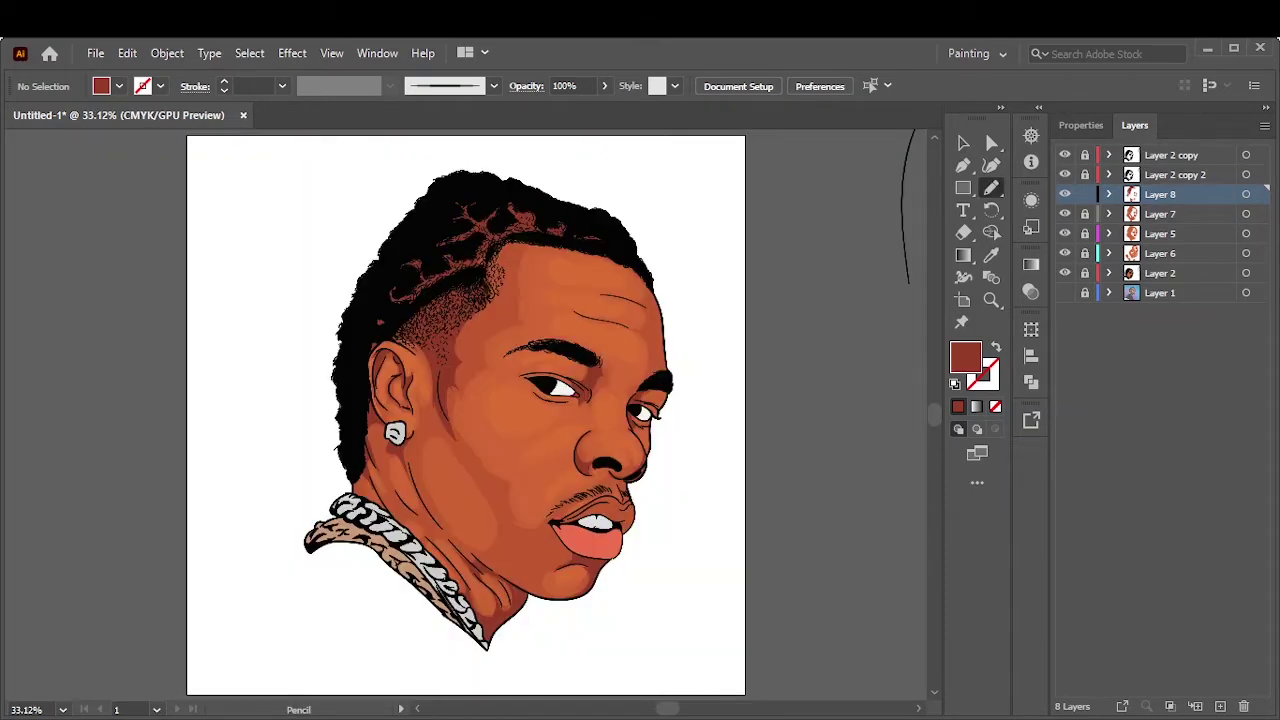
key("ctrl+l")
Set an orange fill and pencil a highlight shape on the cheek
key("i")
left_click(612, 469)
scroll(612, 469, "up", 5)
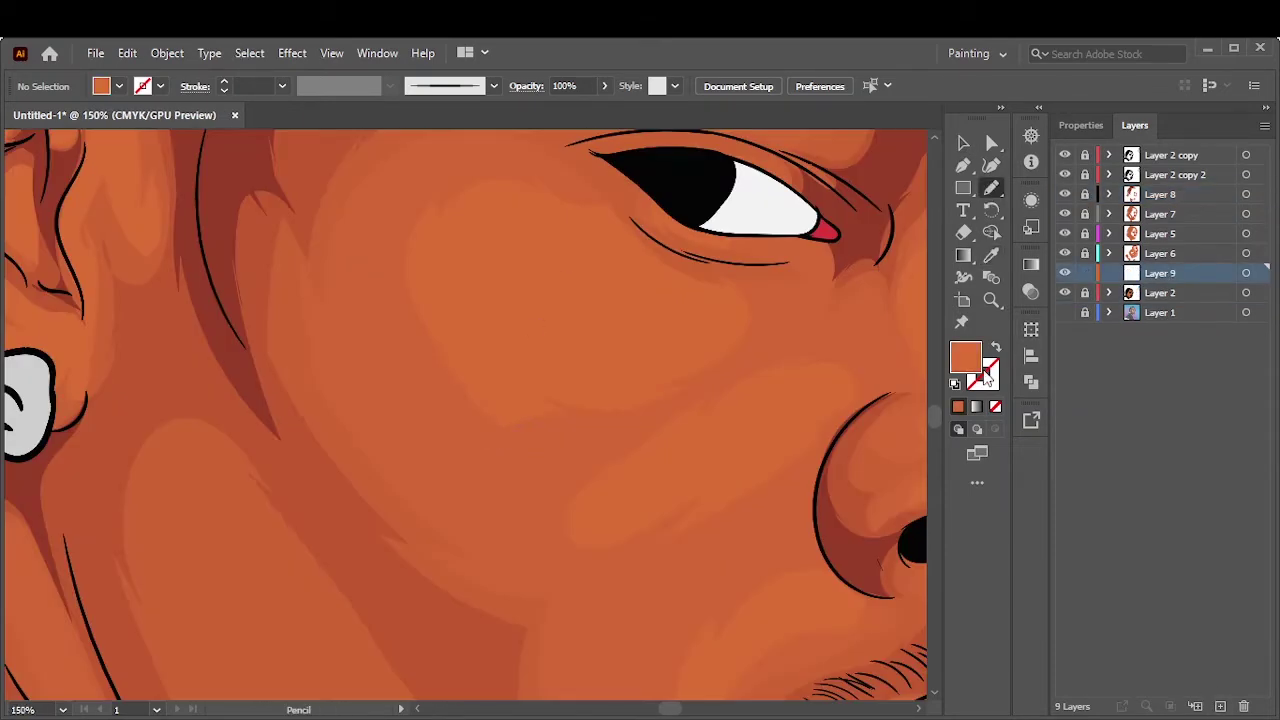
double_click(965, 357)
left_click(1171, 269)
left_click_drag(560, 240, 620, 340)
key("ctrl+0")
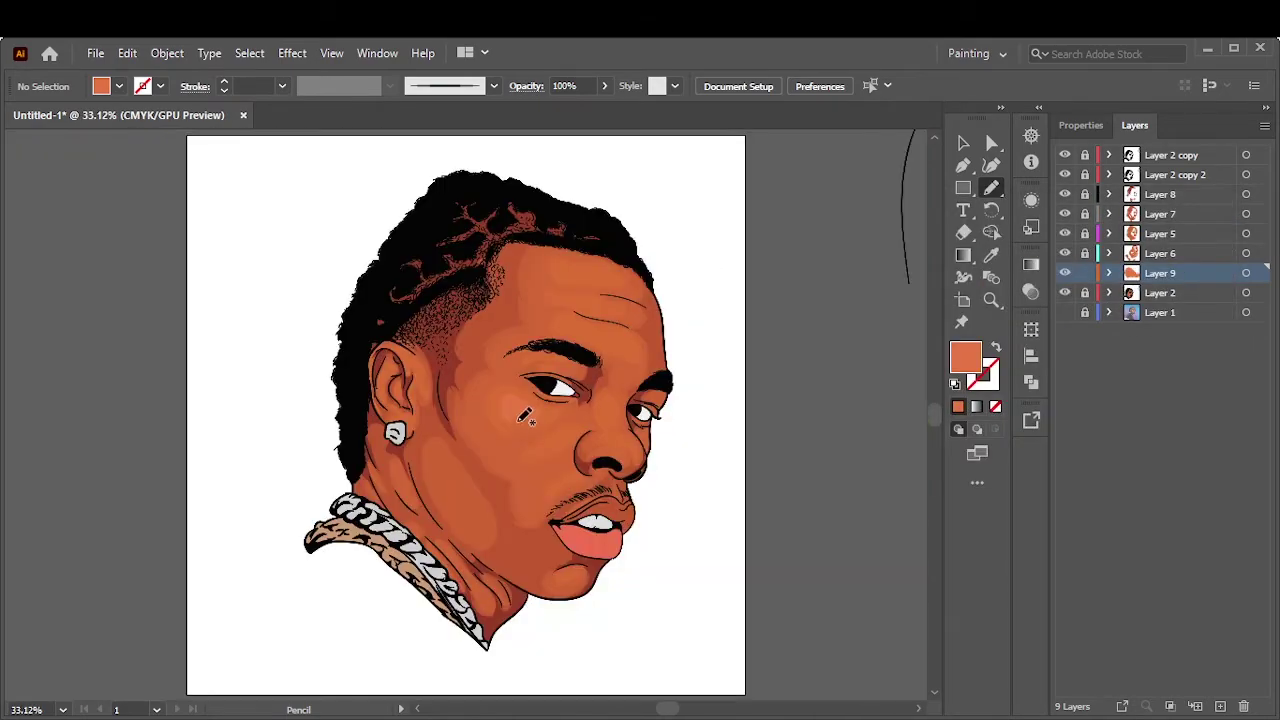
Sample and confirm a lighter orange colour for the highlight shapes
scroll(600, 390, "up", 5)
key("i")
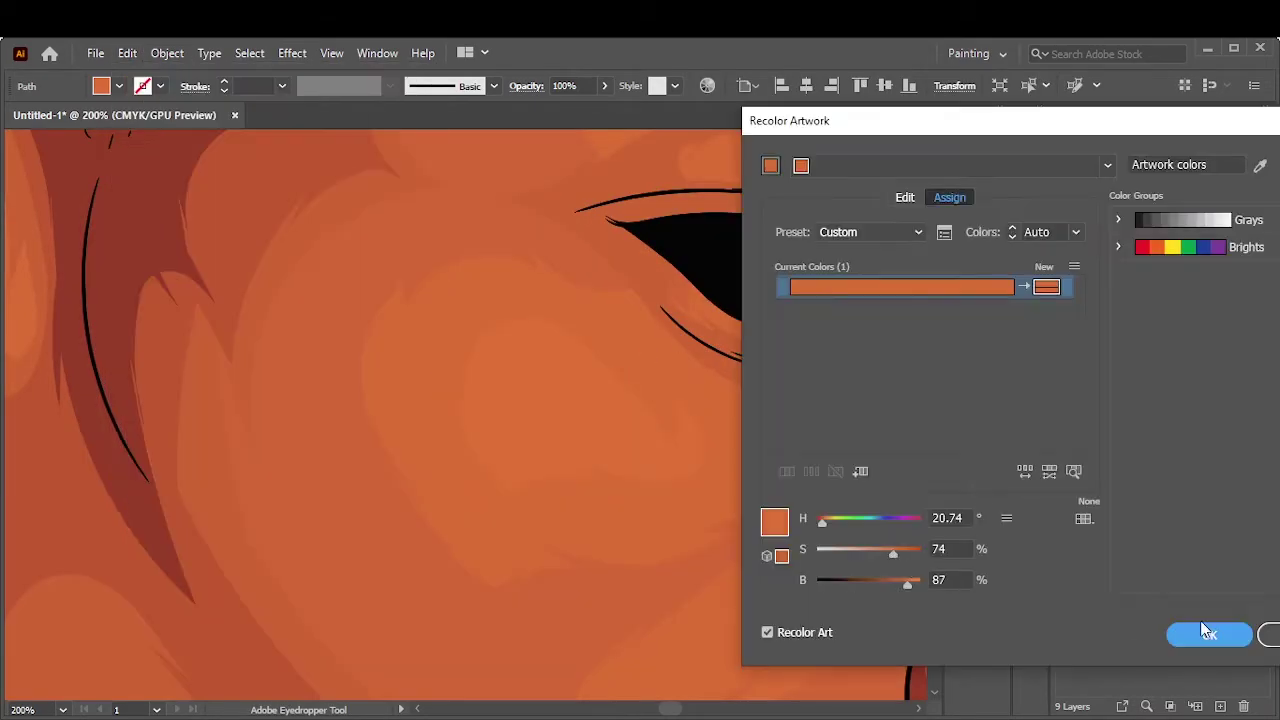
left_click(1205, 630)
key("ctrl+0")
scroll(510, 535, "up", 5)
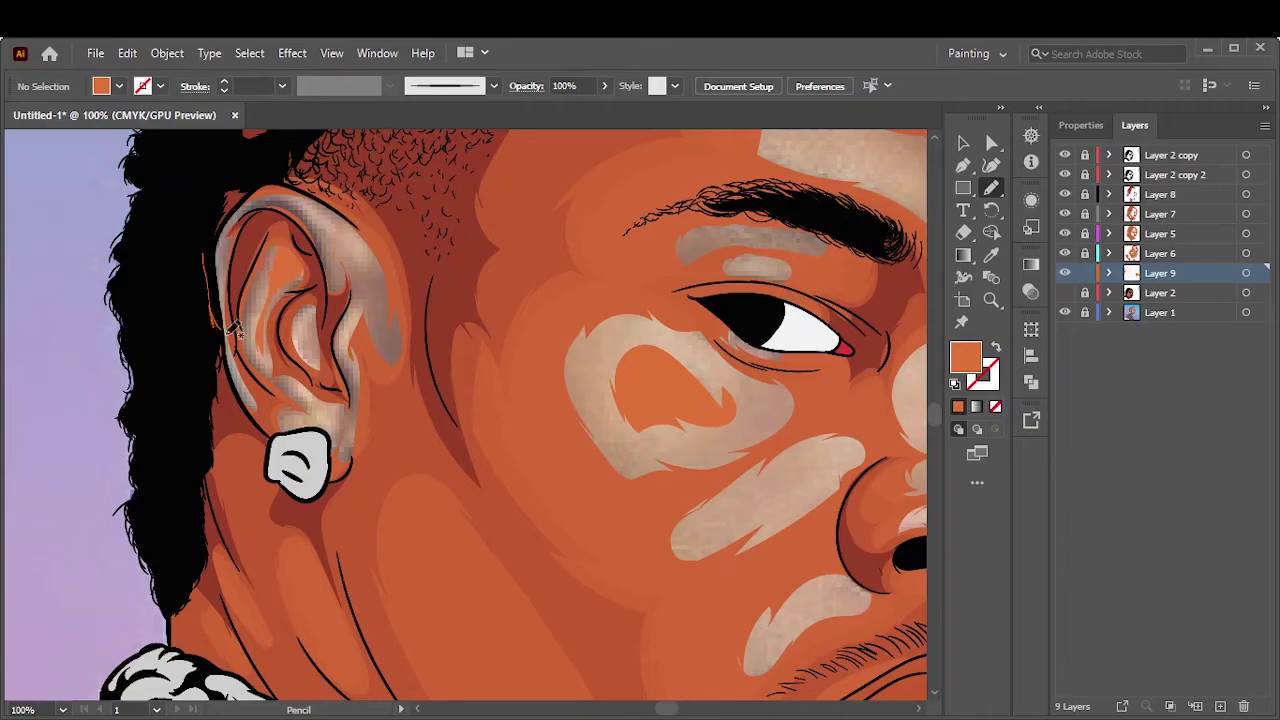
scroll(590, 392, "right", 5)
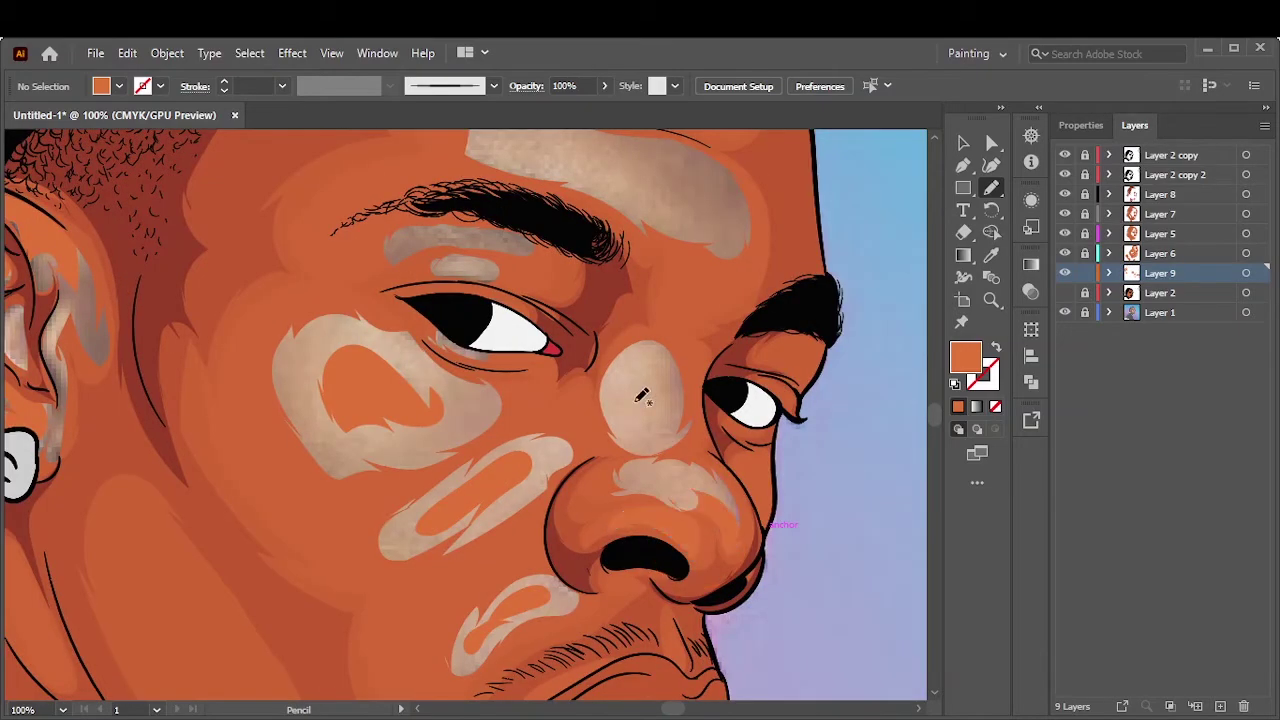
scroll(642, 397, "down", 5)
Fit the artboard, hide the background gradient layer and add Layer 10
key("ctrl+0")
scroll(395, 500, "up", 5)
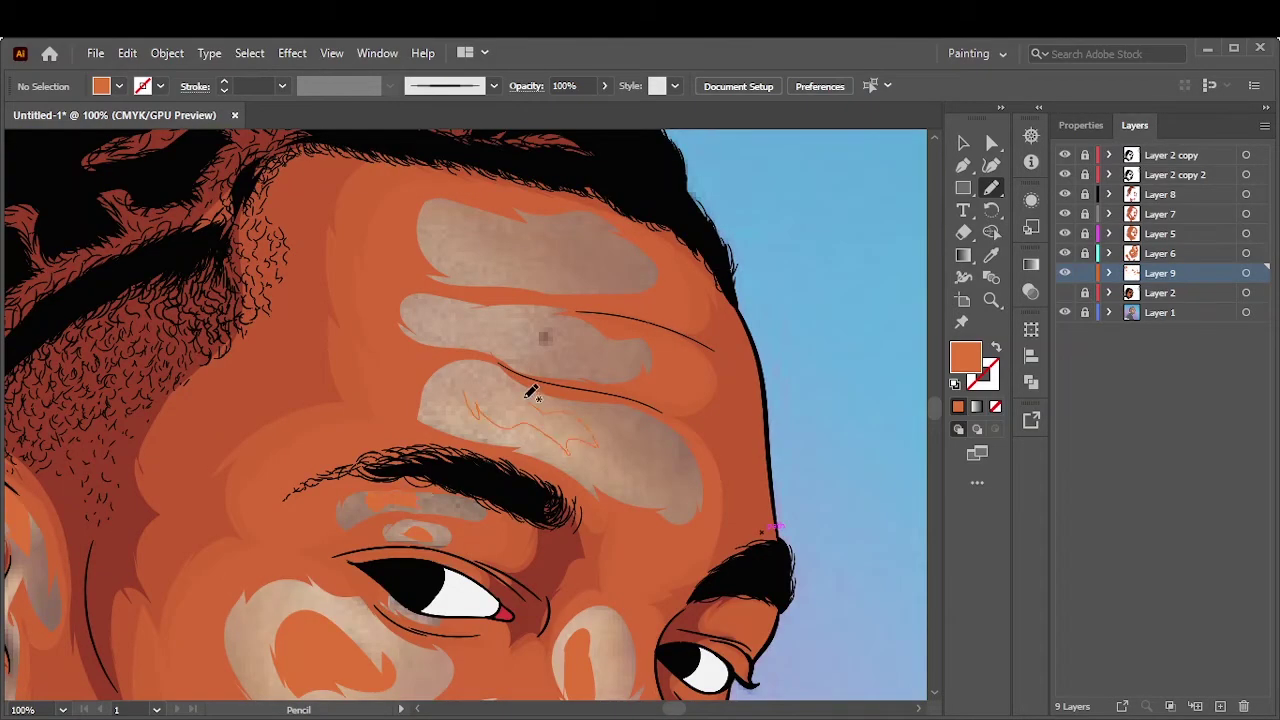
key("ctrl+0")
left_click(1064, 292)
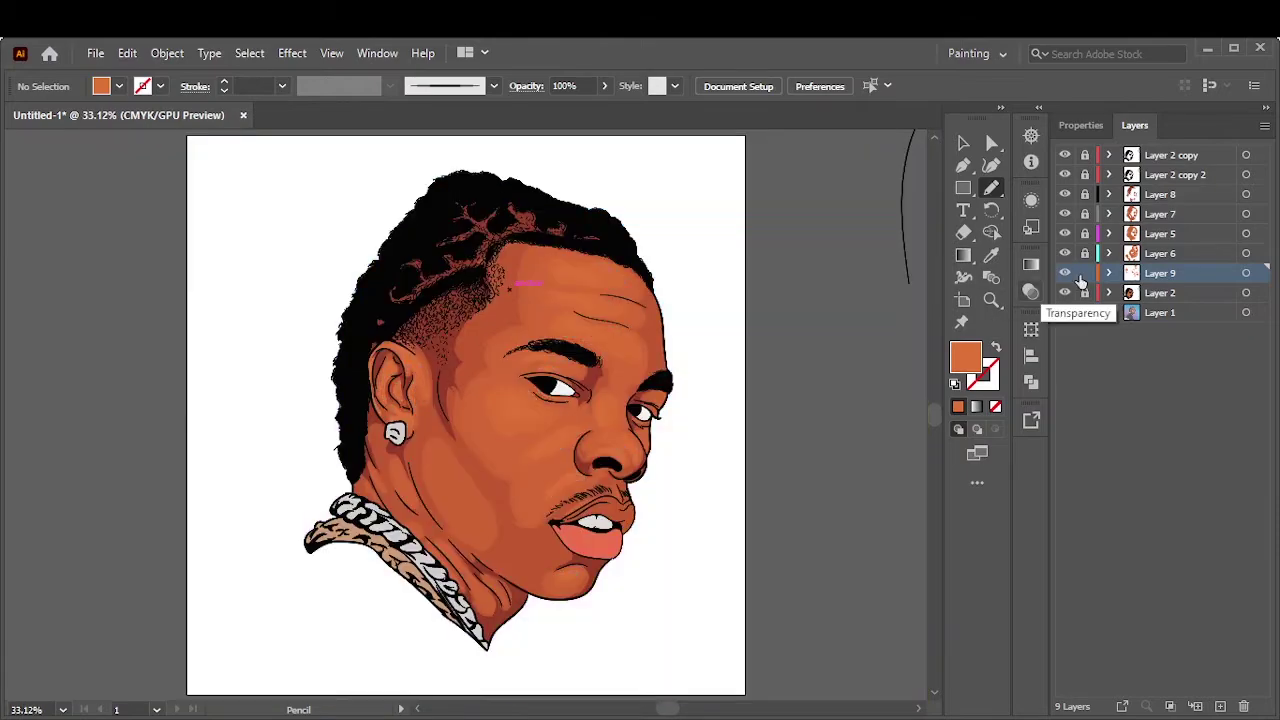
key("ctrl+l")
scroll(546, 310, "up", 5)
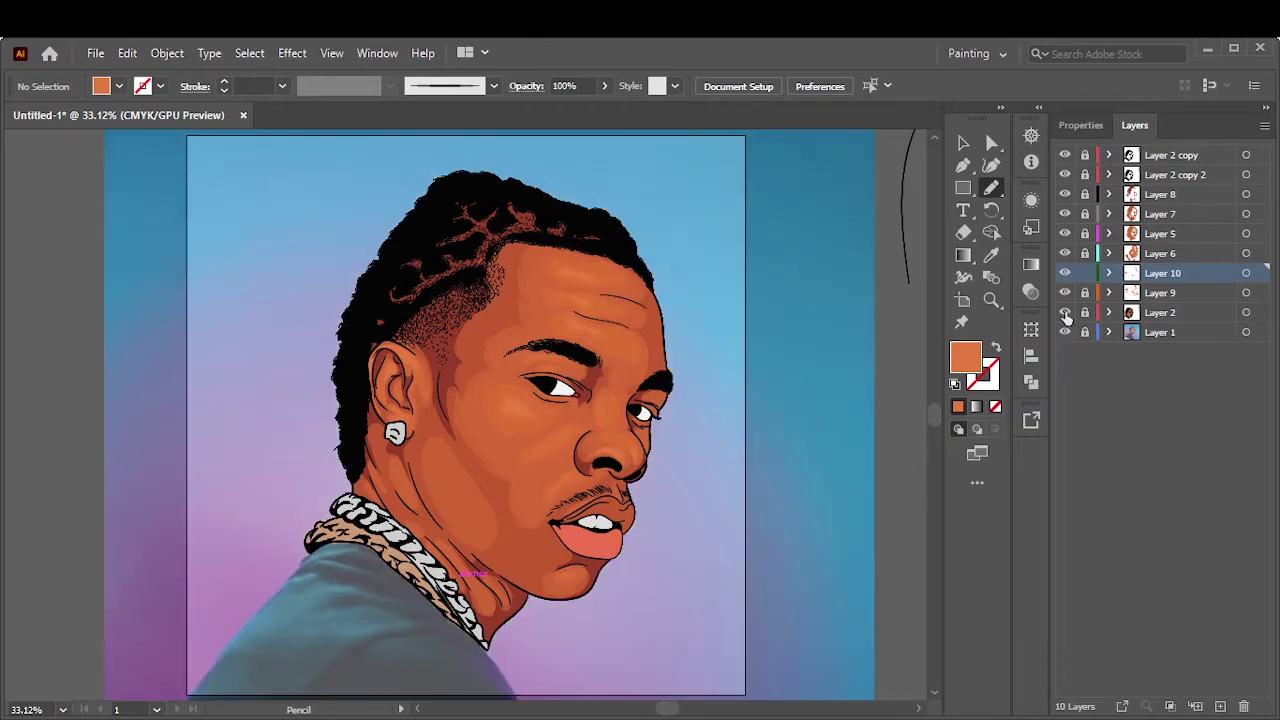
Hide the face shading layers in the Layers panel to compare the portrait
left_click_drag(1065, 292, 1065, 195)
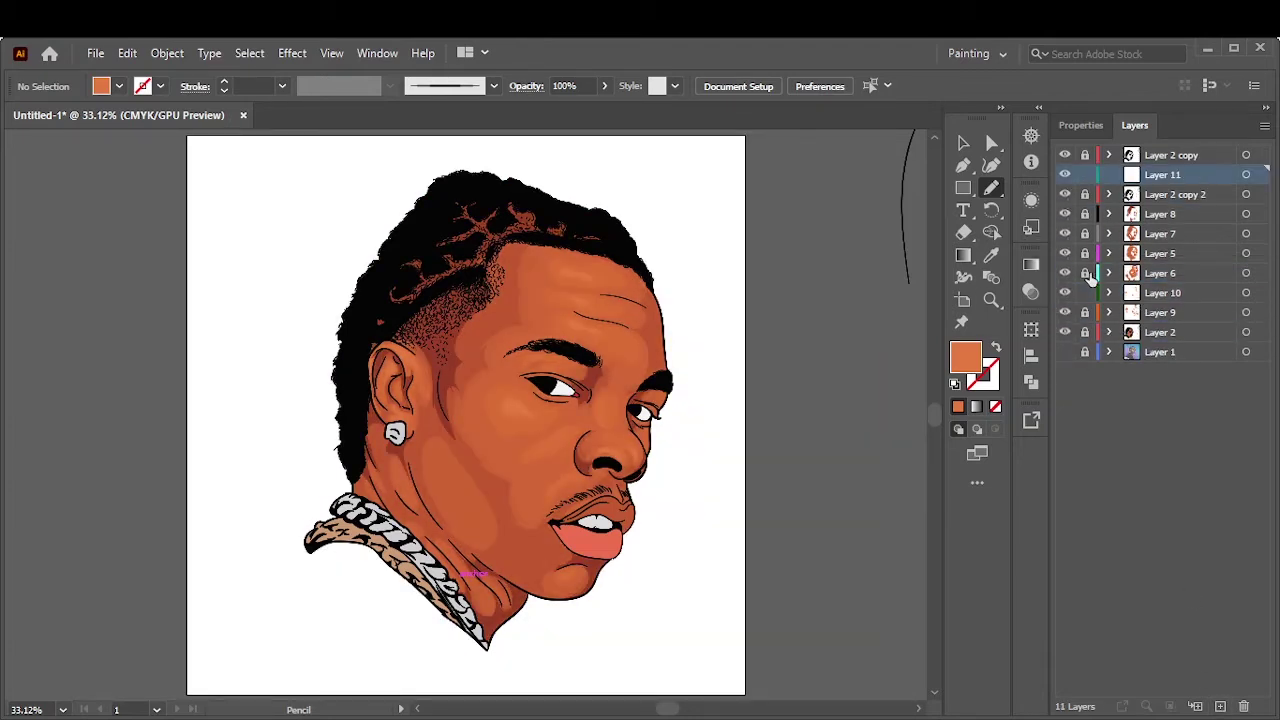
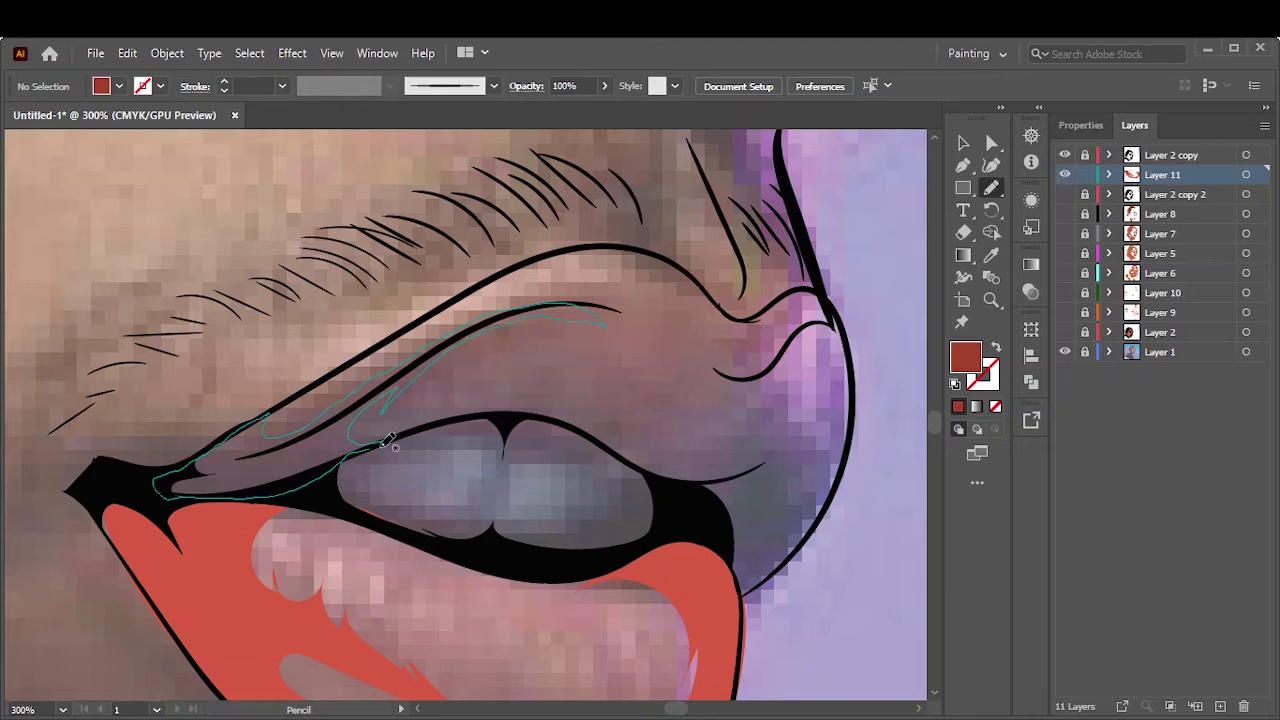
Draw darker red shading along the upper lip up to its outline
left_click_drag(388, 441, 386, 443)
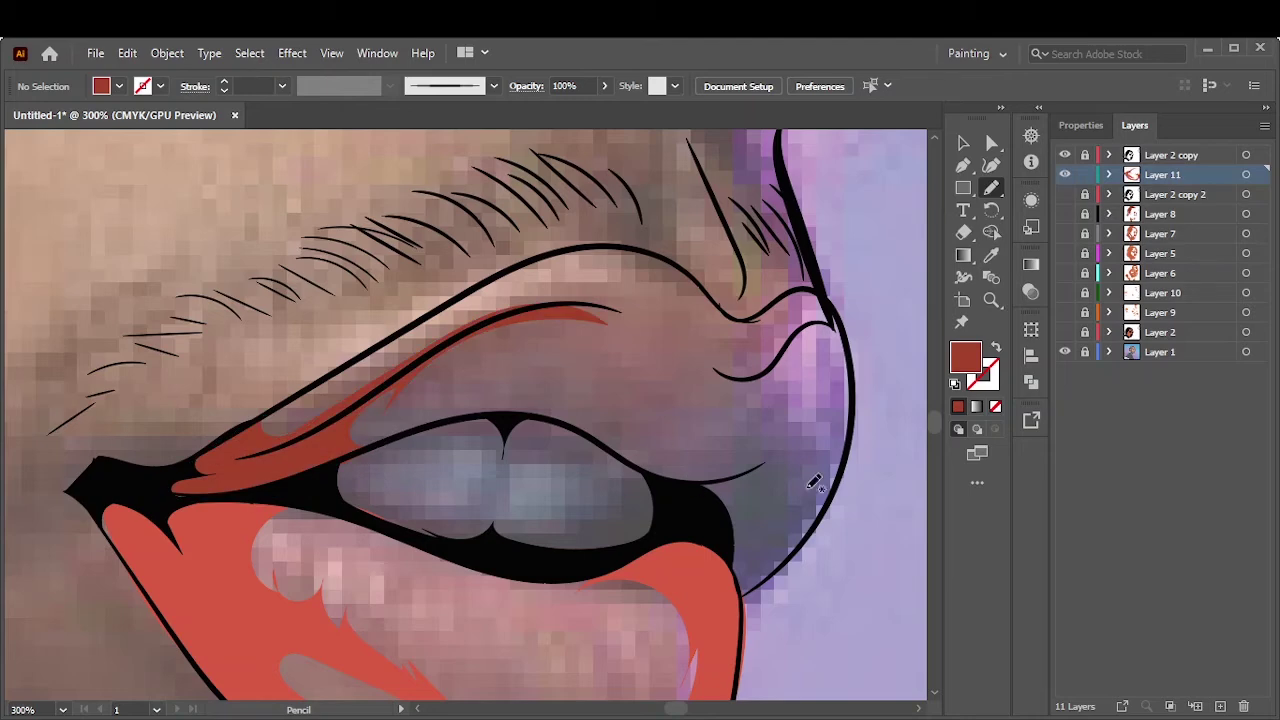
left_click_drag(783, 375, 851, 400)
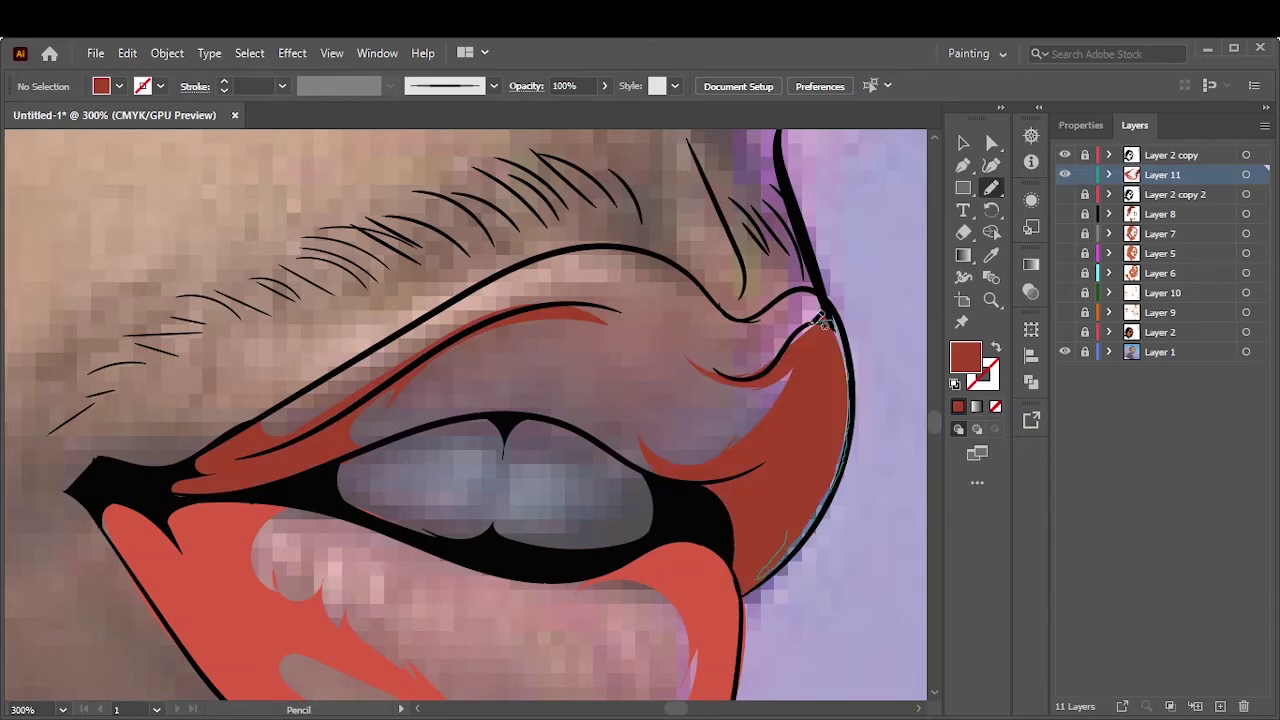
left_click_drag(820, 322, 822, 326)
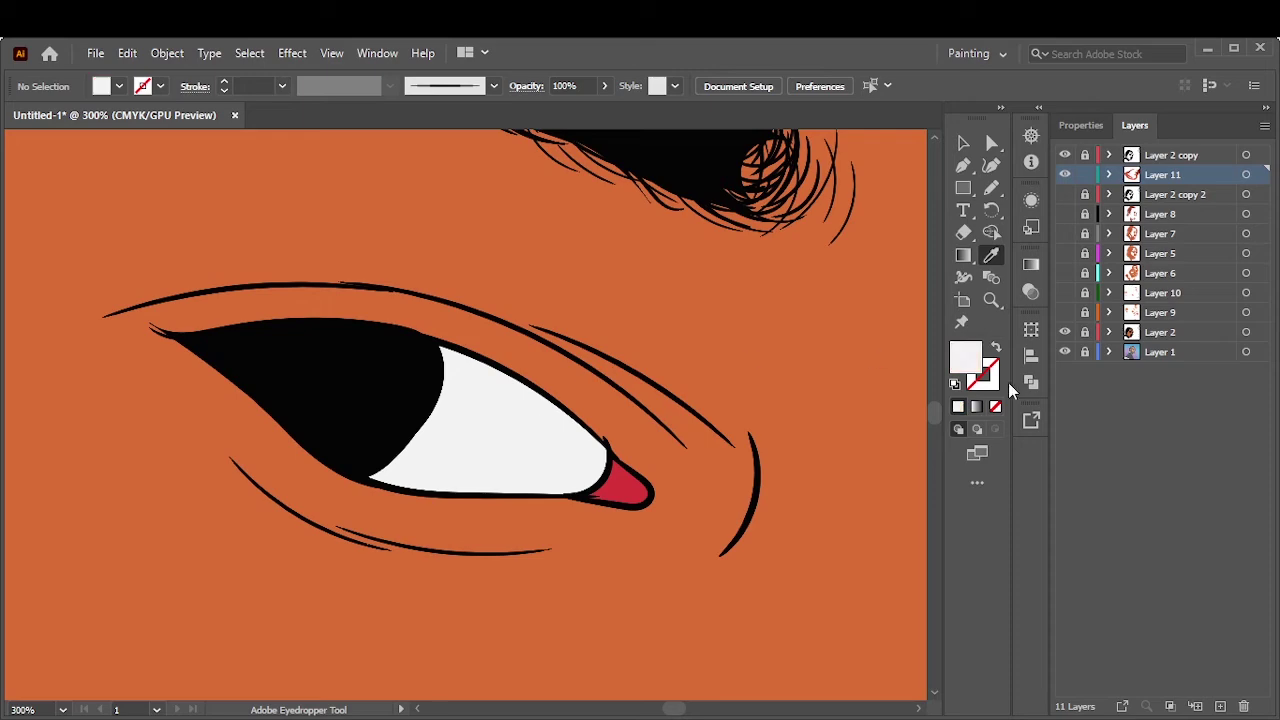
Draw a purple shadow inside the eye white, then hide the reference photo layer
double_click(965, 357)
left_click(786, 314)
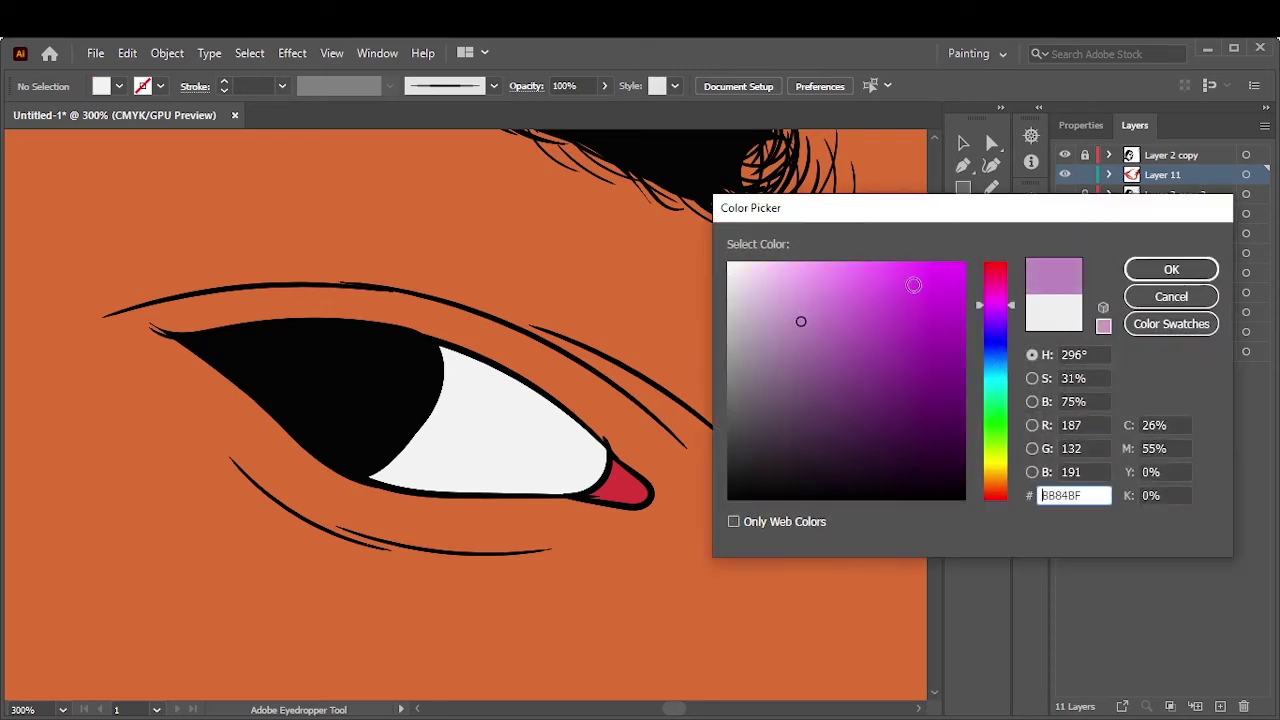
left_click(1171, 268)
key("n")
left_click_drag(608, 474, 600, 484)
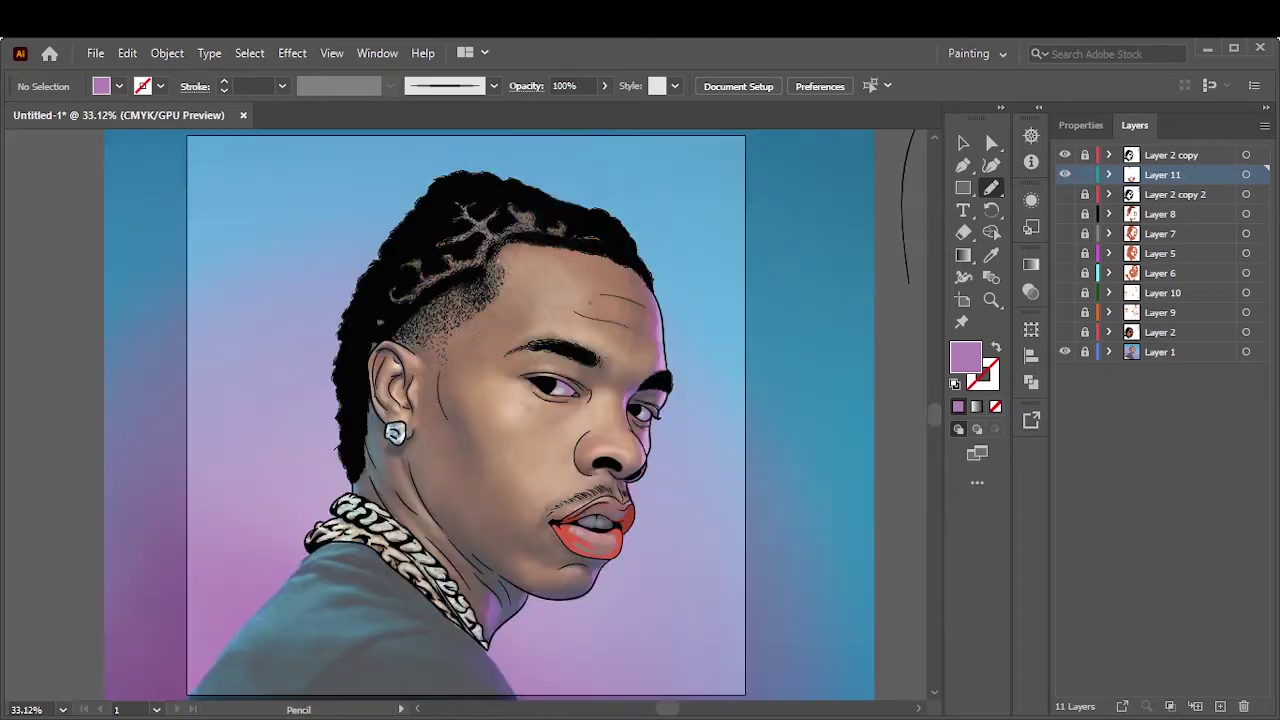
left_click(1064, 352)
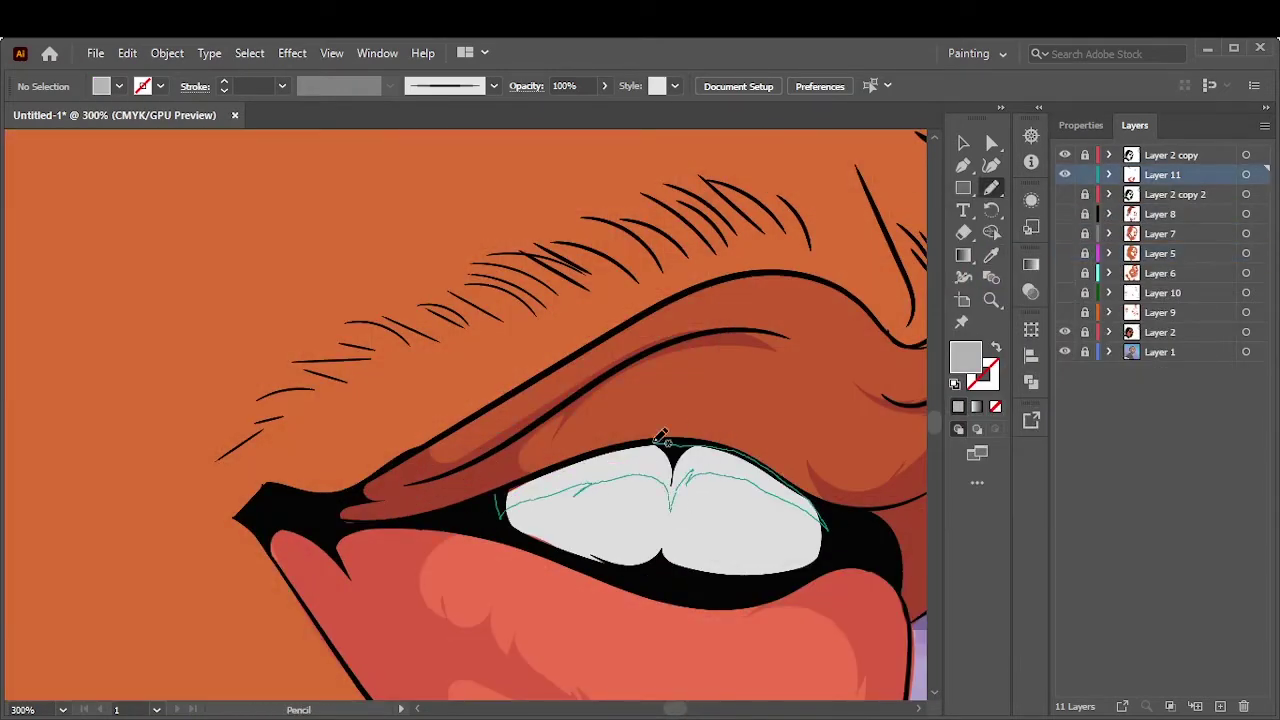
Draw grey shading on the upper teeth and the top of the earring
left_click_drag(520, 490, 540, 530)
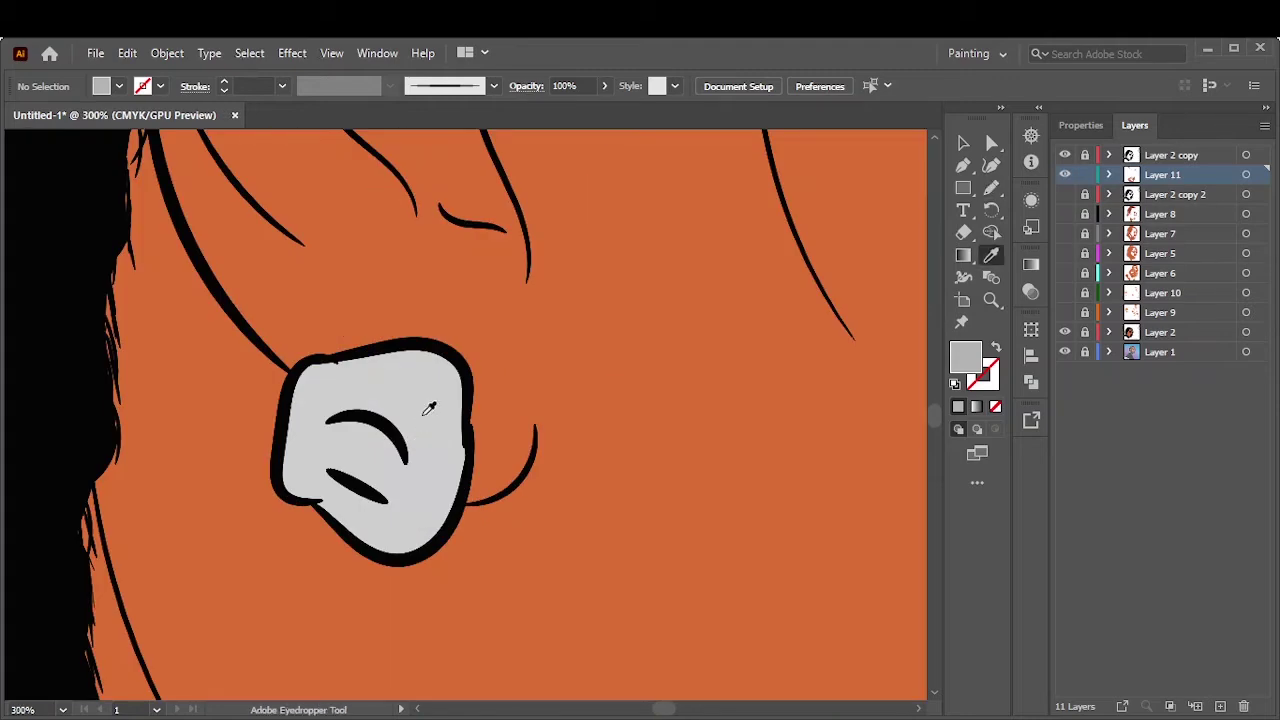
left_click(1064, 332)
key("n")
left_click_drag(455, 430, 325, 428)
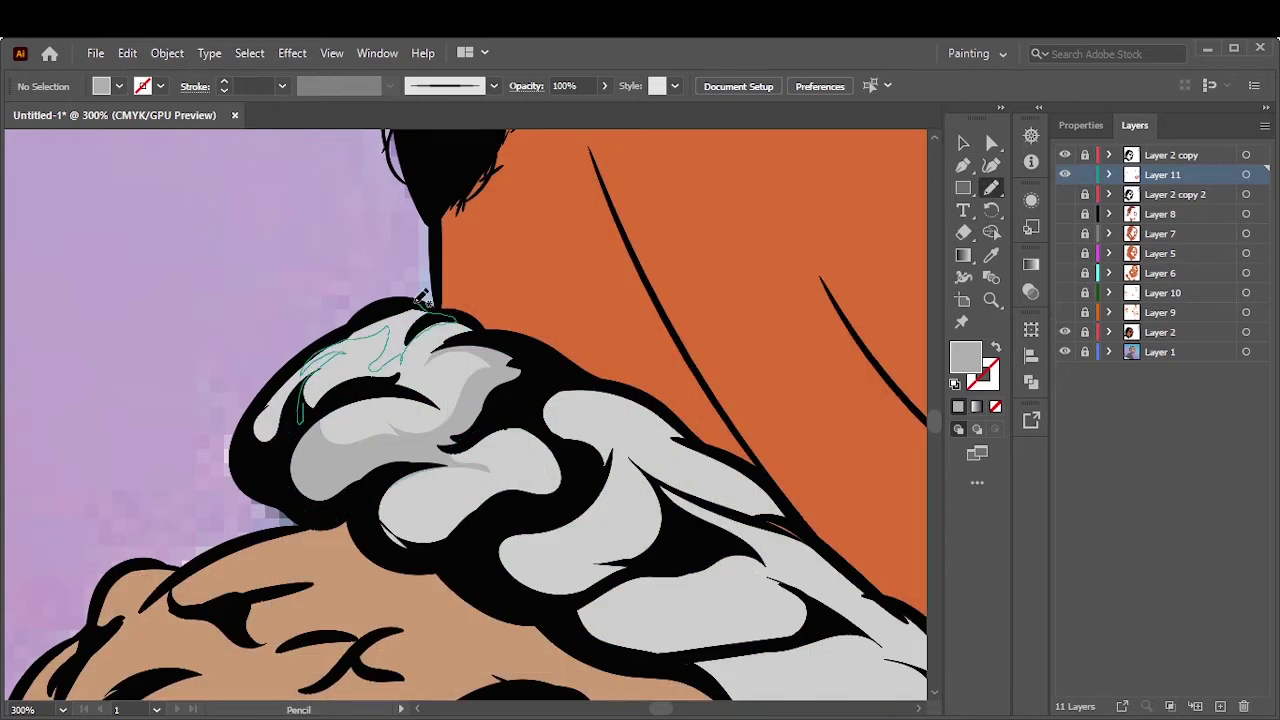
Shade the upper silver chain links with grey fill shapes
left_click_drag(422, 298, 426, 302)
left_click_drag(501, 520, 510, 572)
left_click_drag(612, 440, 500, 520)
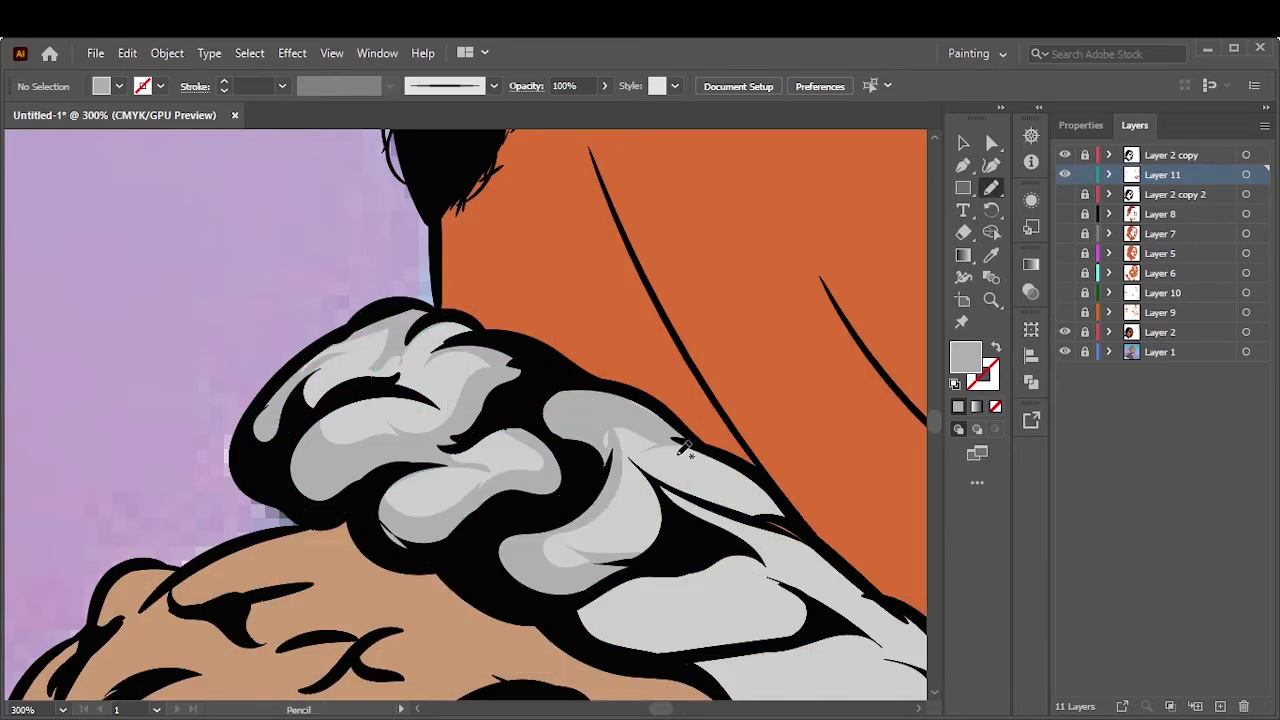
left_click_drag(600, 320, 470, 255)
left_click_drag(470, 255, 507, 345)
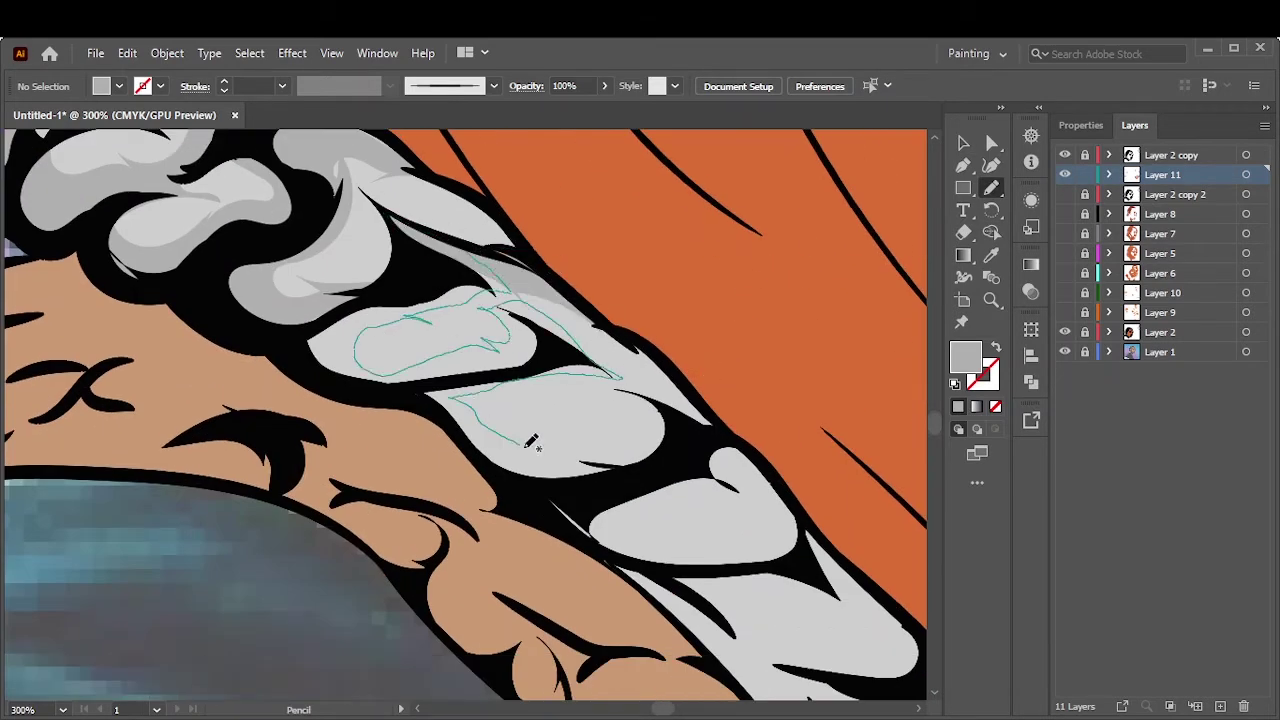
left_click_drag(531, 443, 414, 251)
left_click_drag(650, 380, 590, 440)
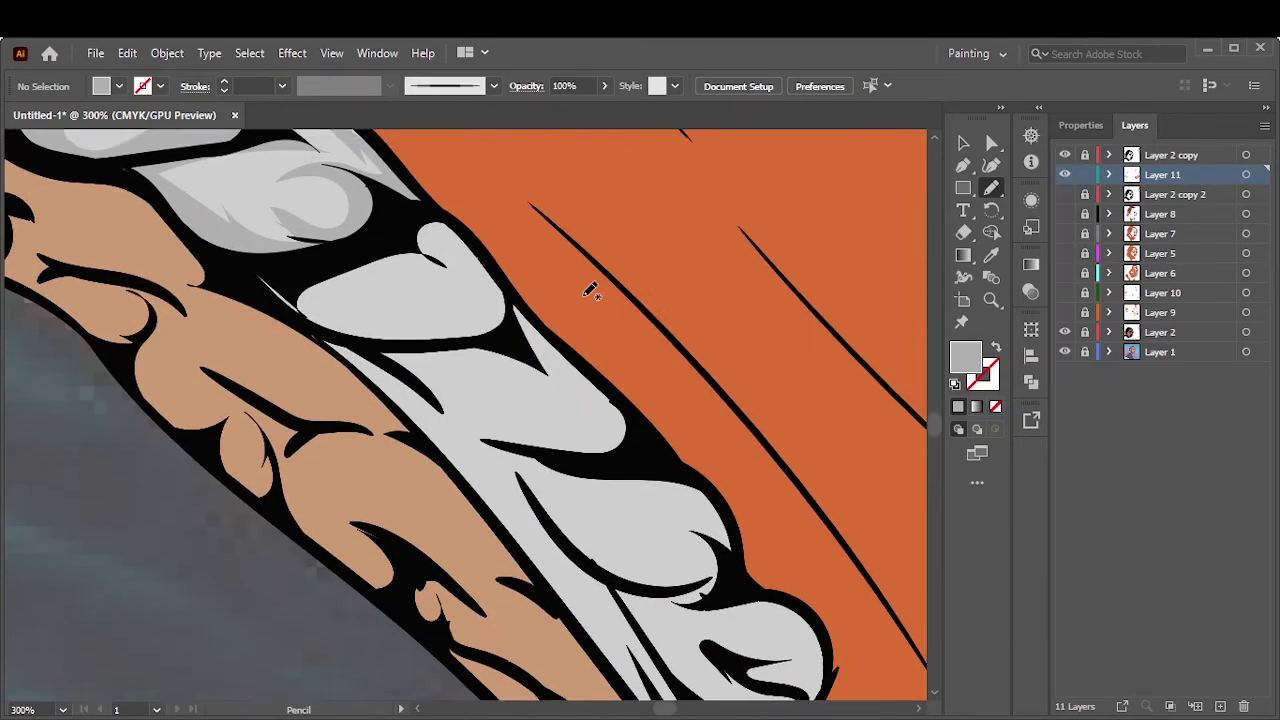
scroll(590, 290, "down", 1)
left_click_drag(300, 237, 445, 288)
left_click_drag(425, 155, 430, 165)
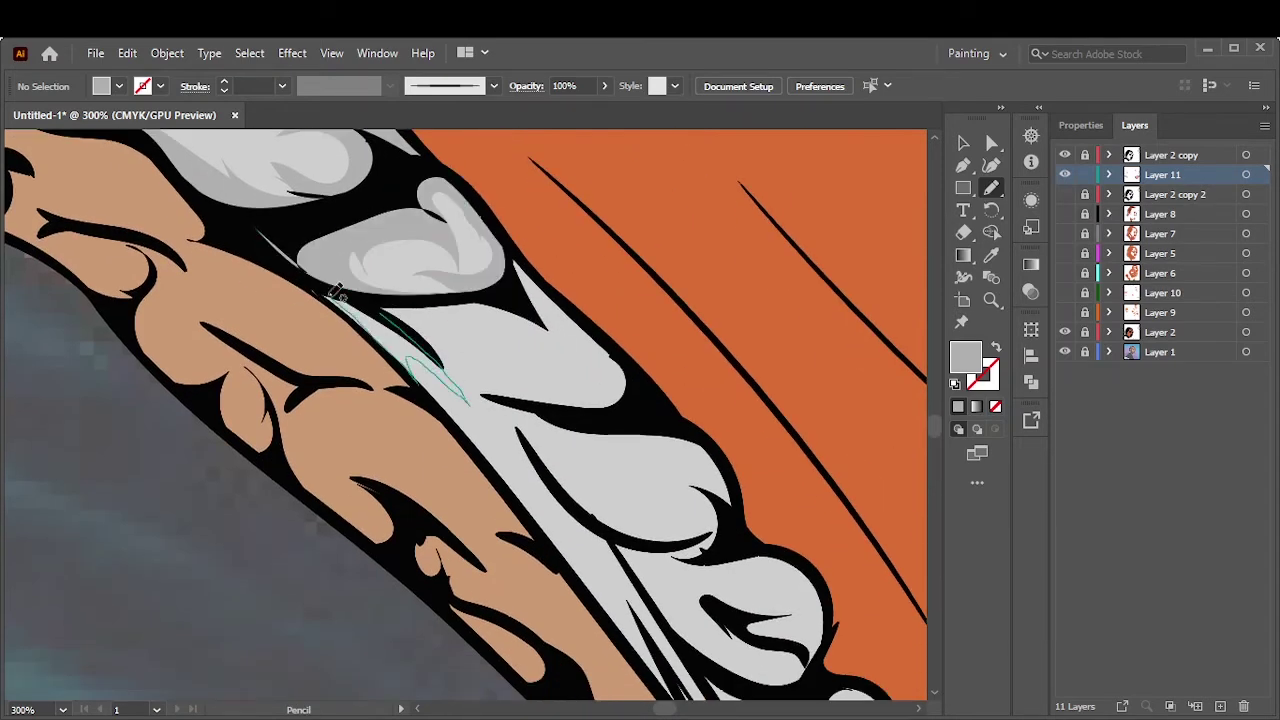
left_click_drag(336, 292, 340, 296)
mouse_move(400, 340)
left_mouse_down()
mouse_move(571, 329)
mouse_move(520, 400)
left_mouse_up()
Add grey shading to the lower chain links down to the chain's end
scroll(575, 322, "down", 4)
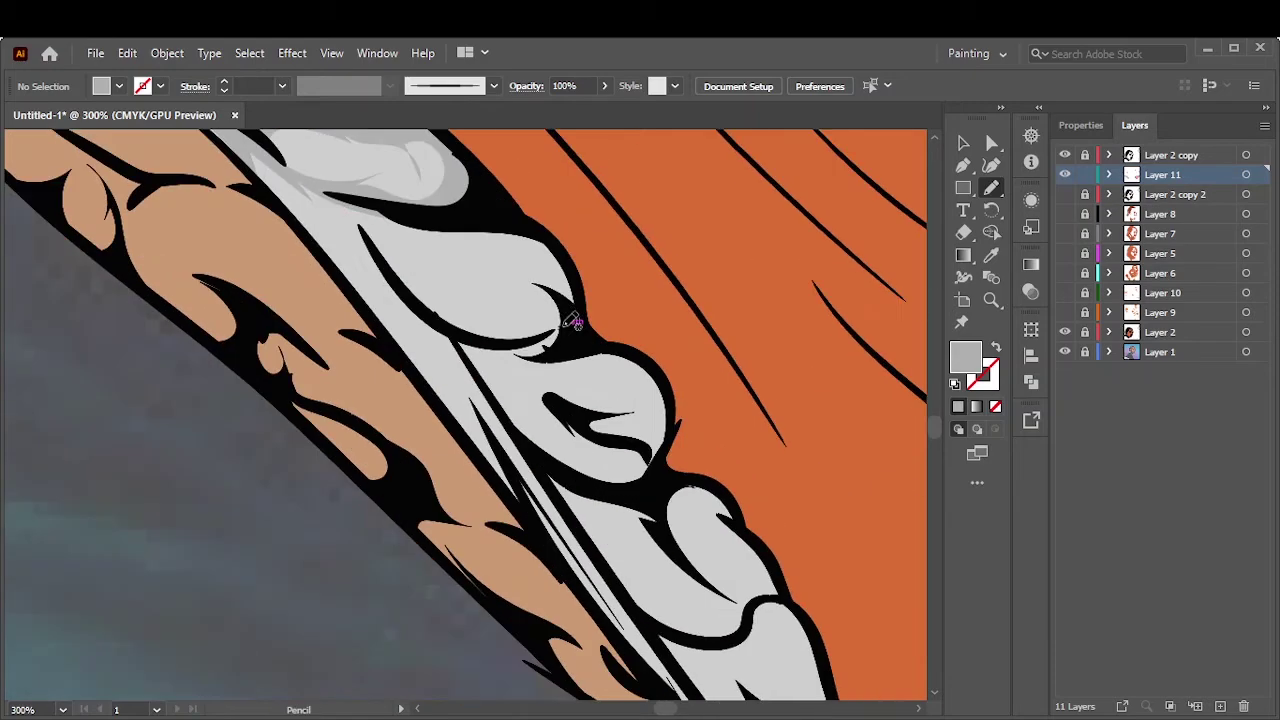
left_click_drag(405, 265, 410, 272)
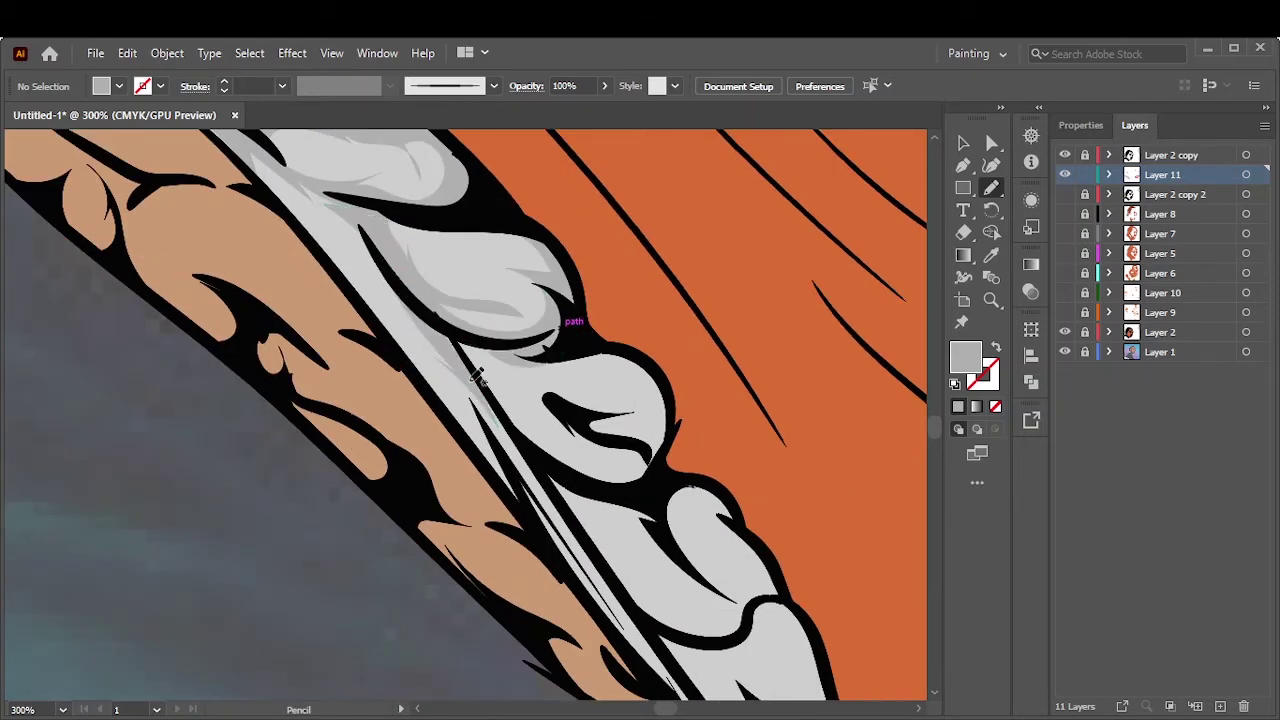
scroll(587, 402, "up", 5)
scroll(587, 402, "up", 5)
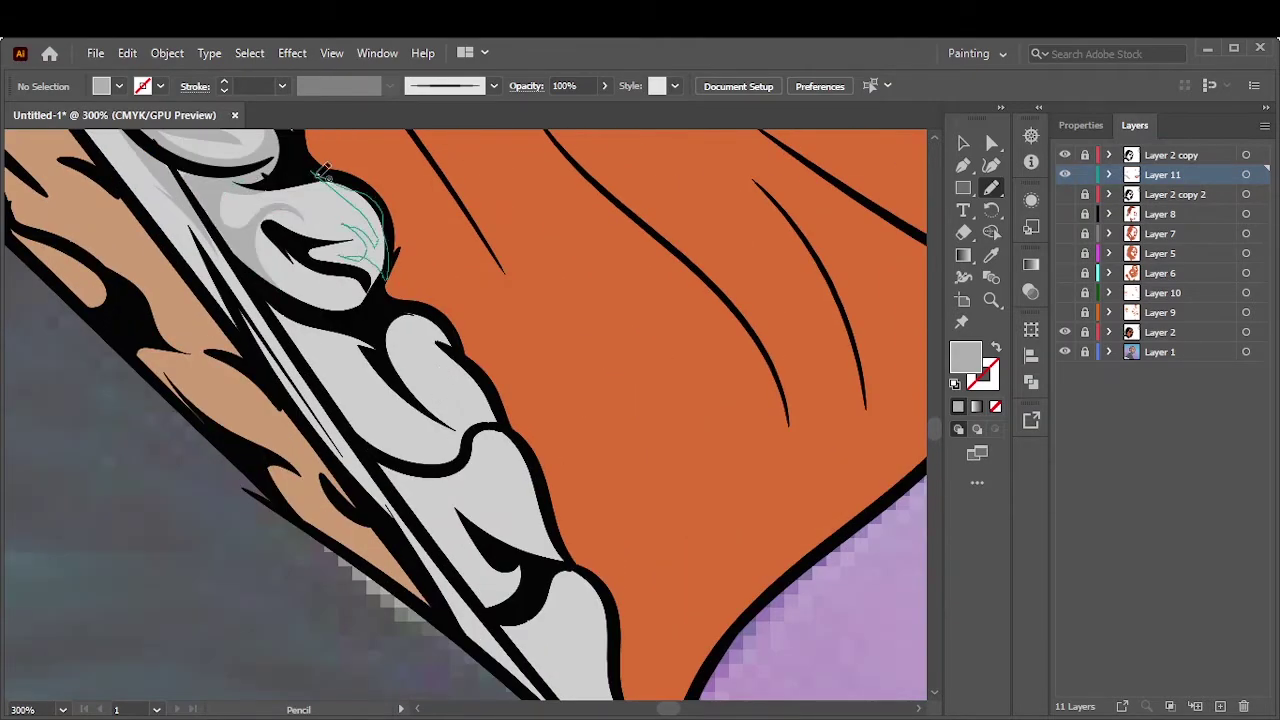
left_click_drag(322, 171, 318, 174)
left_click_drag(395, 316, 410, 330)
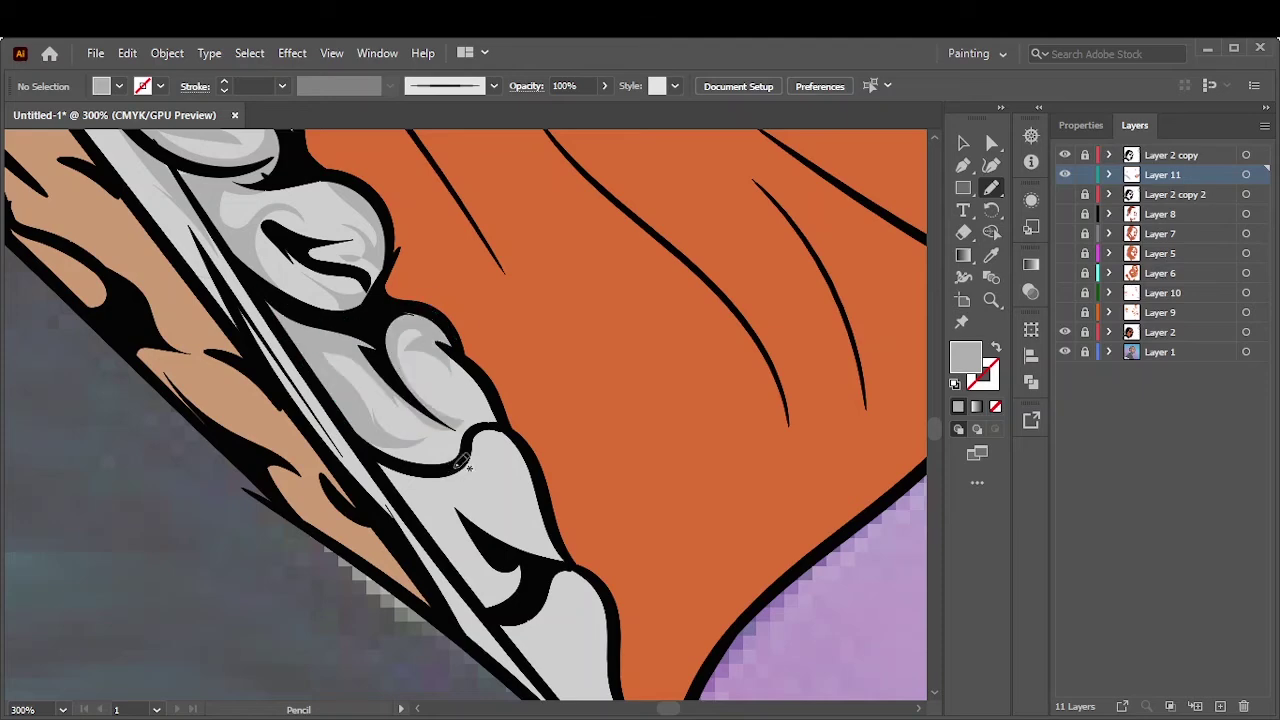
left_click_drag(416, 525, 520, 430)
scroll(497, 390, "down", 3)
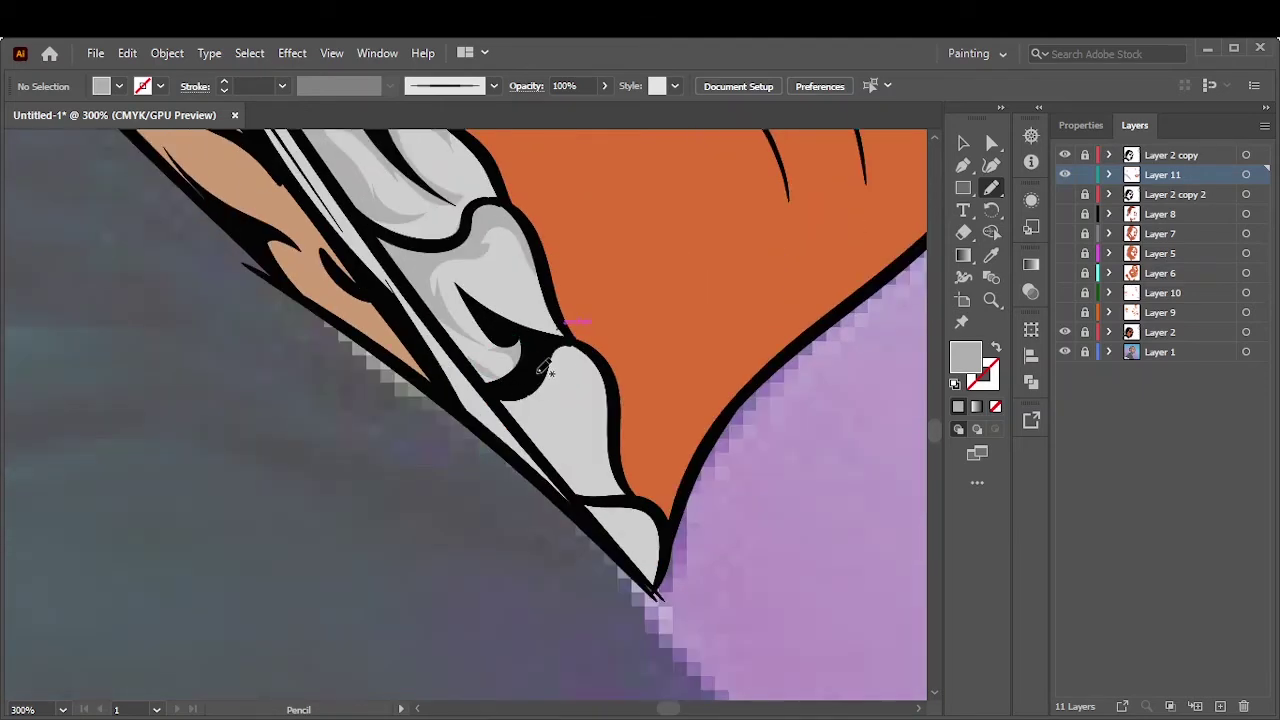
left_click_drag(536, 370, 533, 366)
scroll(536, 400, "up", 5)
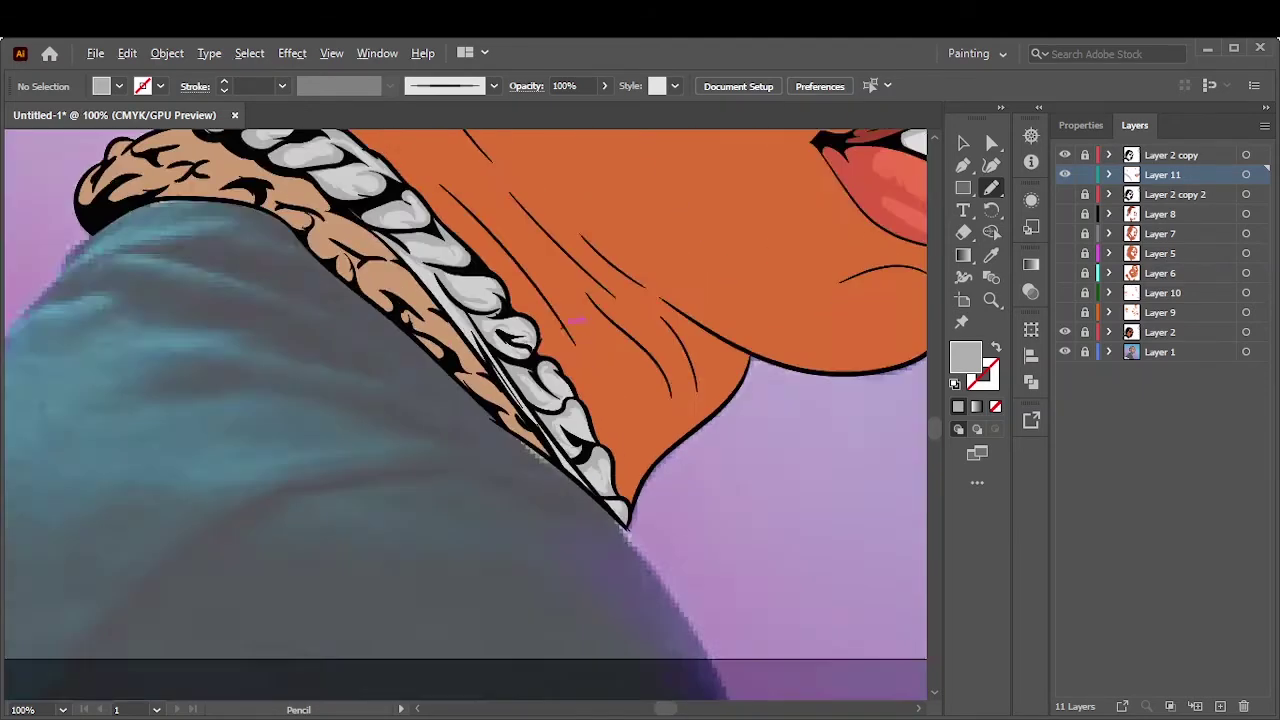
Sample a brown from the reference chain and shade the lower tan link
key("i")
left_click(683, 515)
double_click(965, 355)
left_click(1189, 268)
left_click(1064, 332)
key("n")
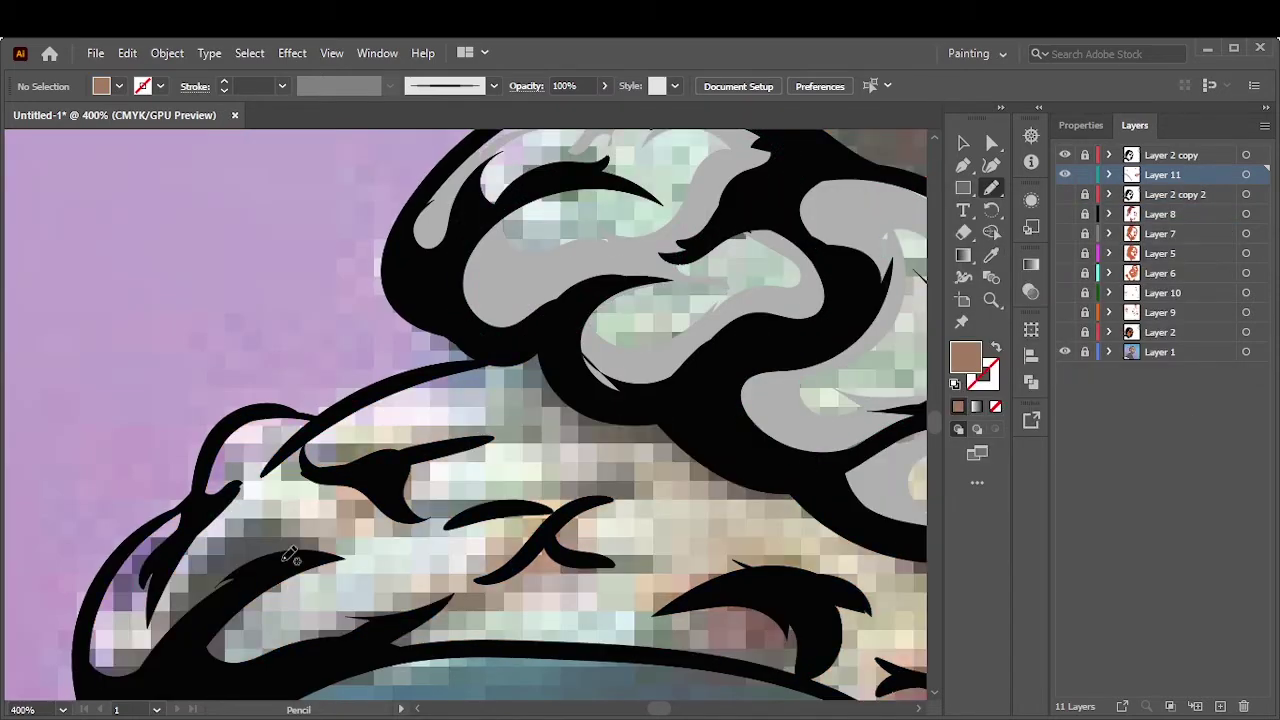
left_click_drag(372, 484, 297, 480)
left_click_drag(257, 430, 302, 502)
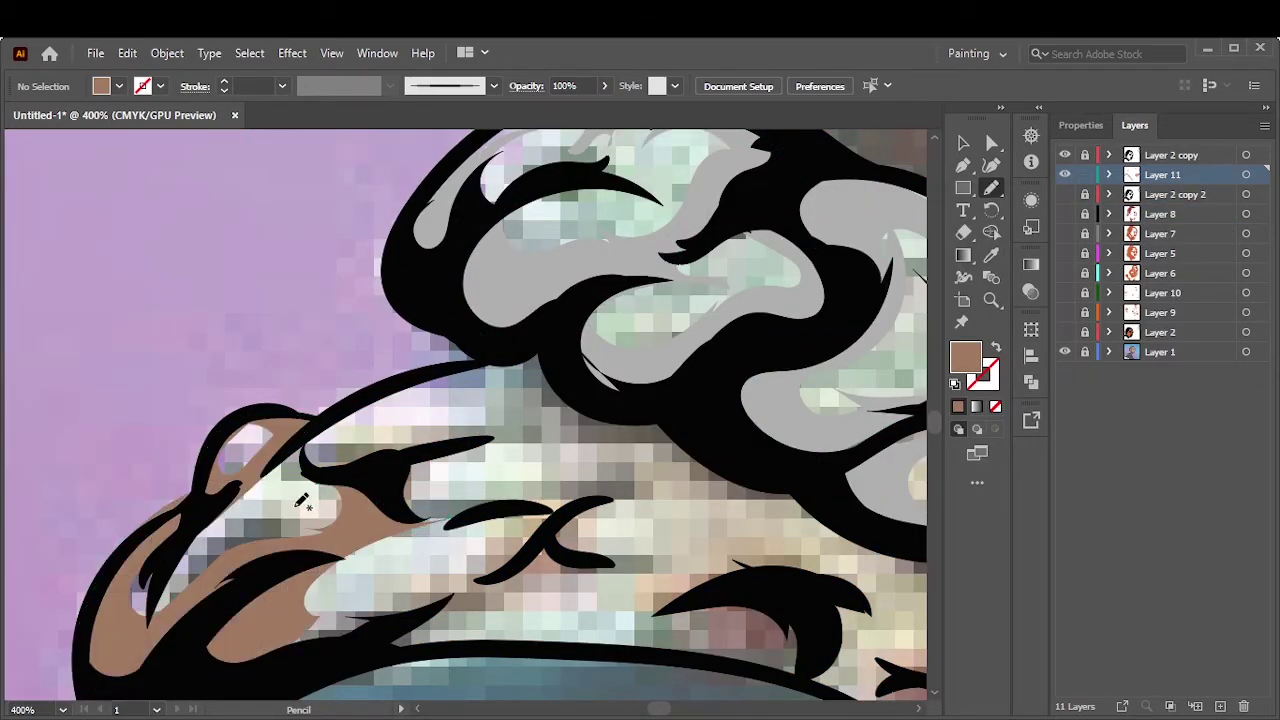
Add brown shading along the chain's upper edge, bottom, and remaining tan links
left_click_drag(400, 425, 255, 488)
left_click_drag(491, 457, 648, 492)
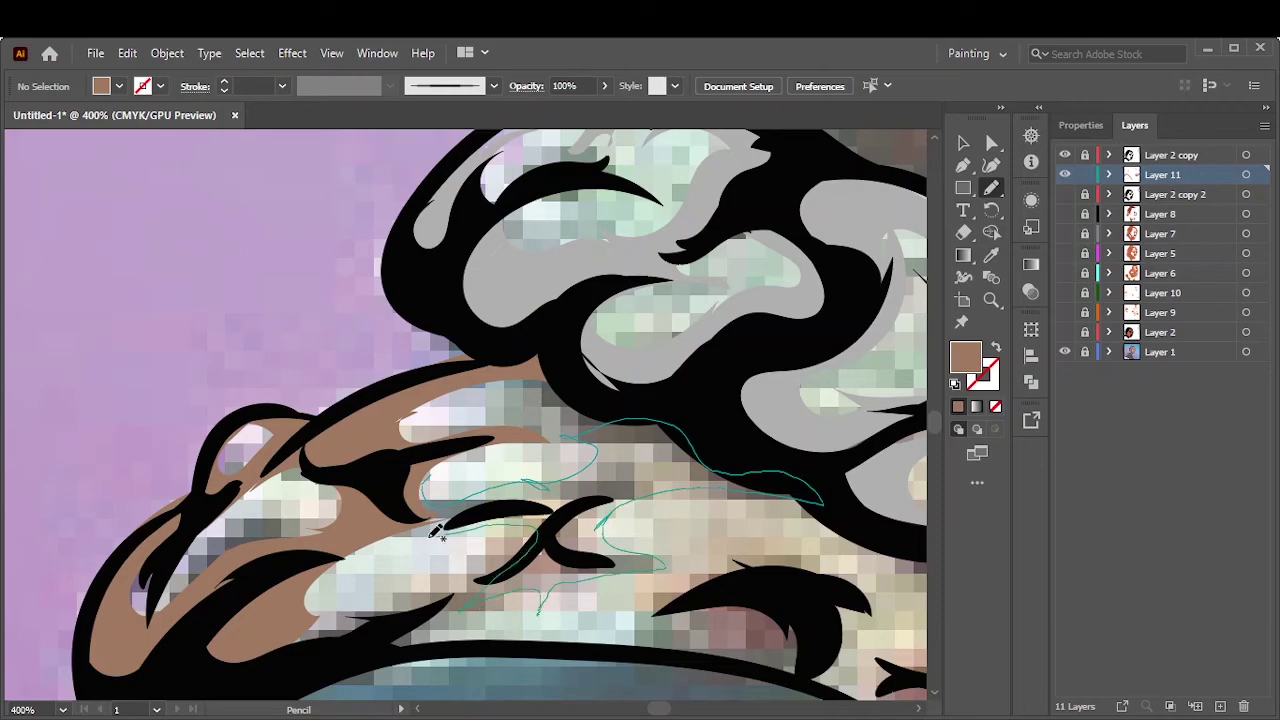
left_click_drag(435, 530, 428, 505)
left_click_drag(309, 643, 740, 600)
mouse_move(880, 620)
left_mouse_down()
mouse_move(566, 332)
mouse_move(651, 408)
mouse_move(160, 192)
left_mouse_up()
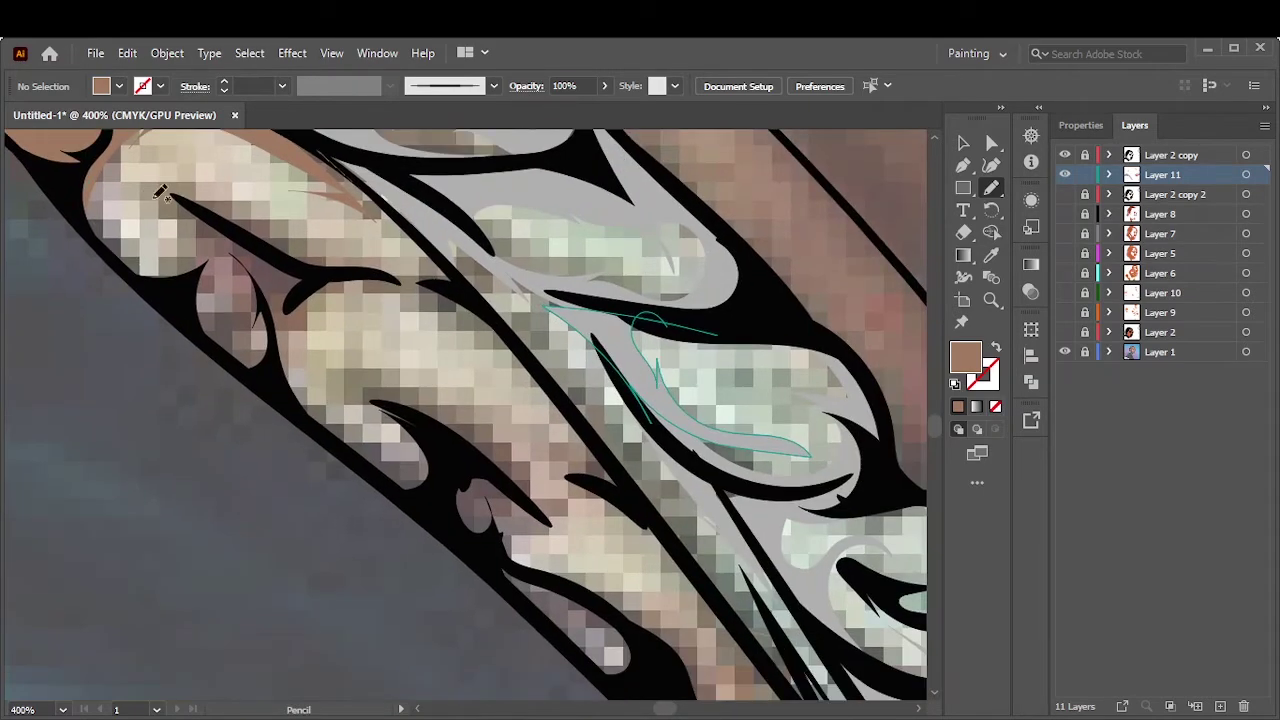
left_click_drag(380, 296, 110, 210)
left_click_drag(500, 410, 275, 370)
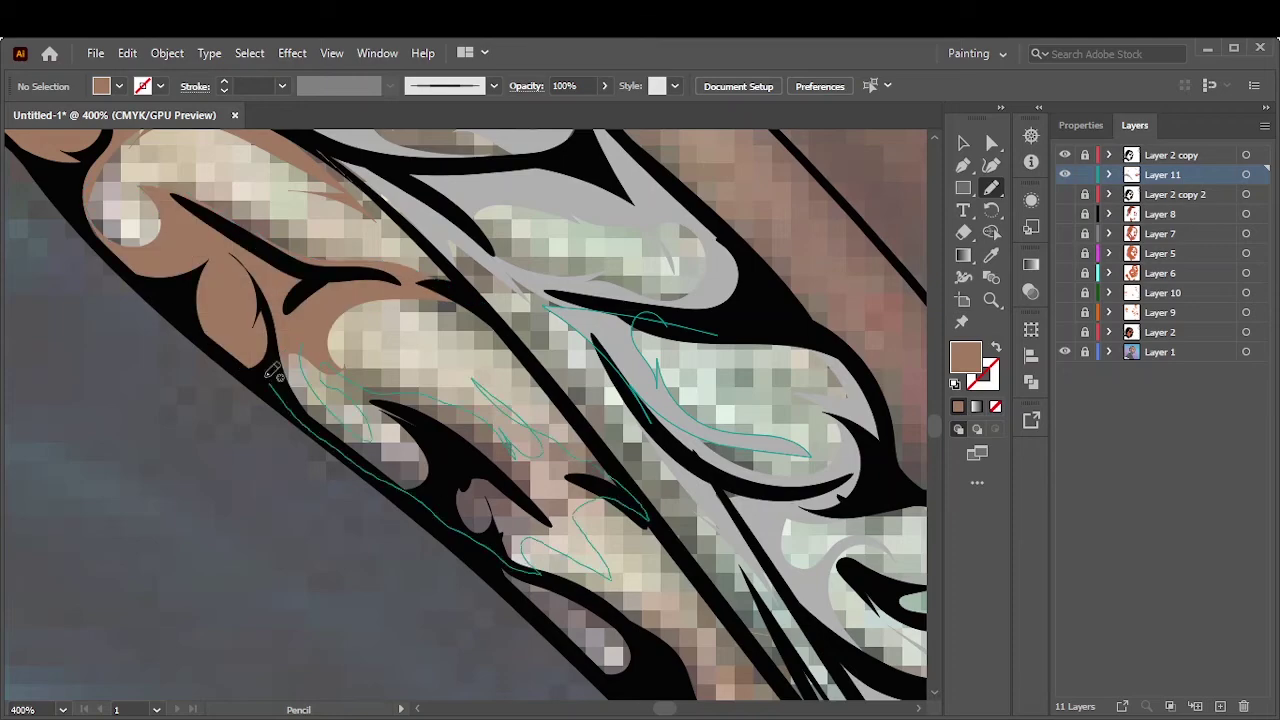
mouse_move(225, 420)
left_mouse_down()
mouse_move(395, 340)
mouse_move(240, 365)
left_mouse_up()
Shade near the chain's black border, zoom to fit, and hide the reference photo
left_click_drag(215, 265, 300, 295)
left_click_drag(457, 353, 460, 490)
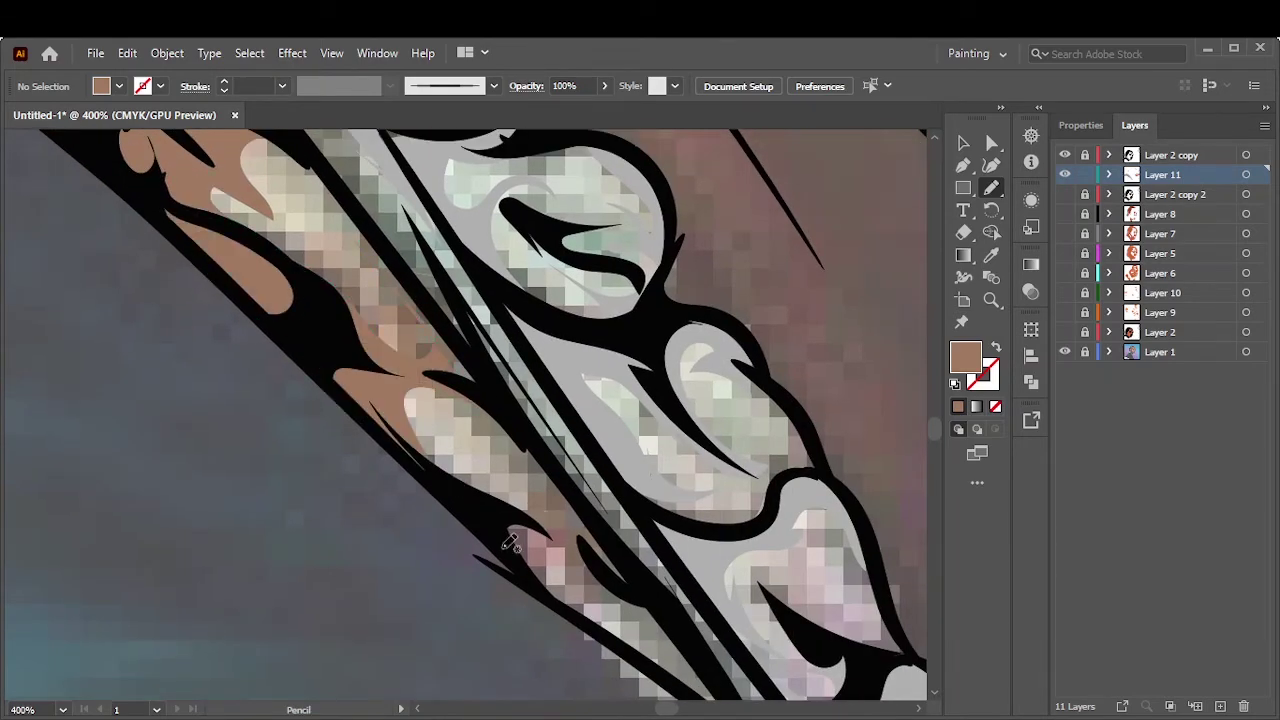
key("ctrl+0")
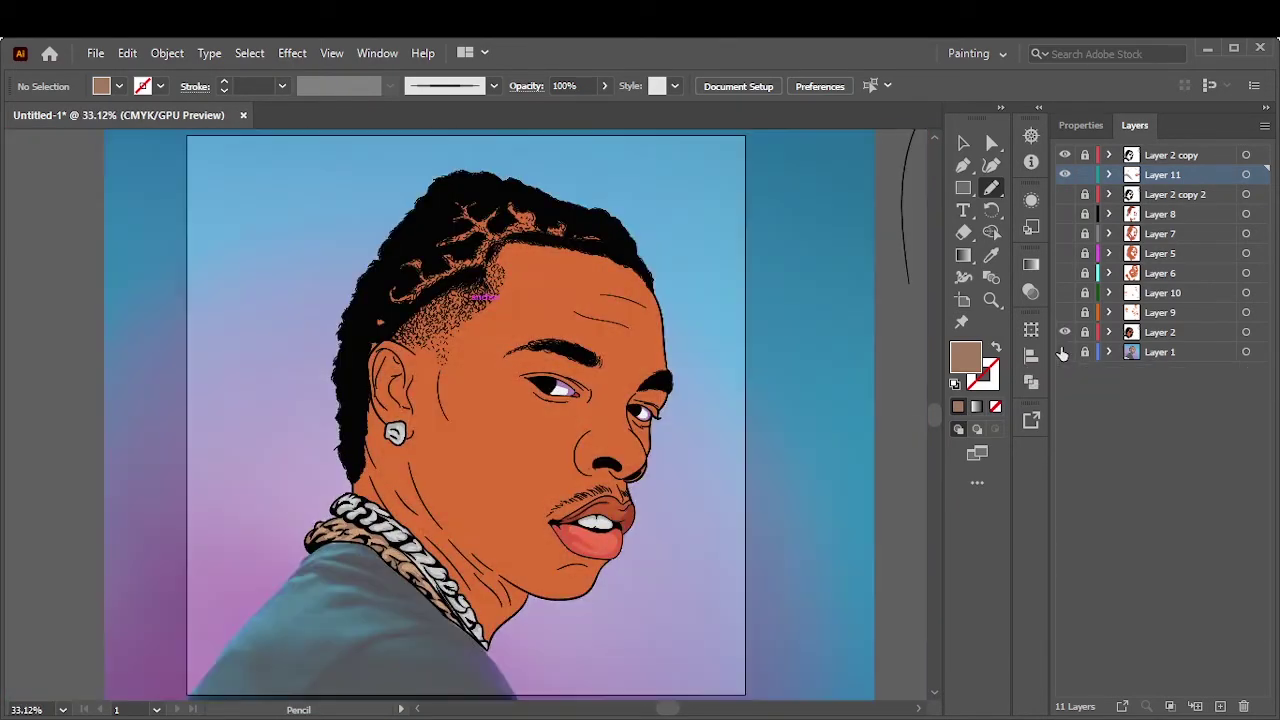
left_click(1064, 352)
On a new layer, draw darker red shading on the lower lip
key("ctrl+l")
left_click(1064, 371)
scroll(590, 530, "up", 5)
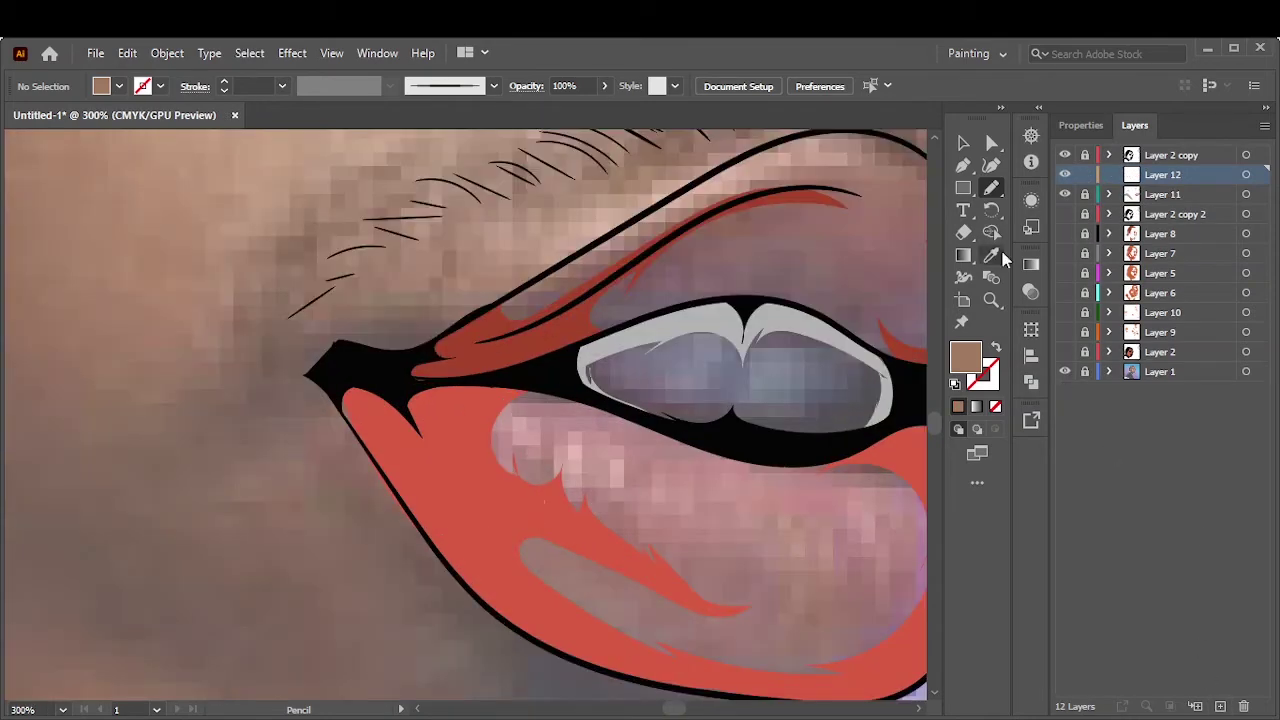
double_click(965, 355)
left_click(1186, 269)
left_click_drag(405, 625, 400, 630)
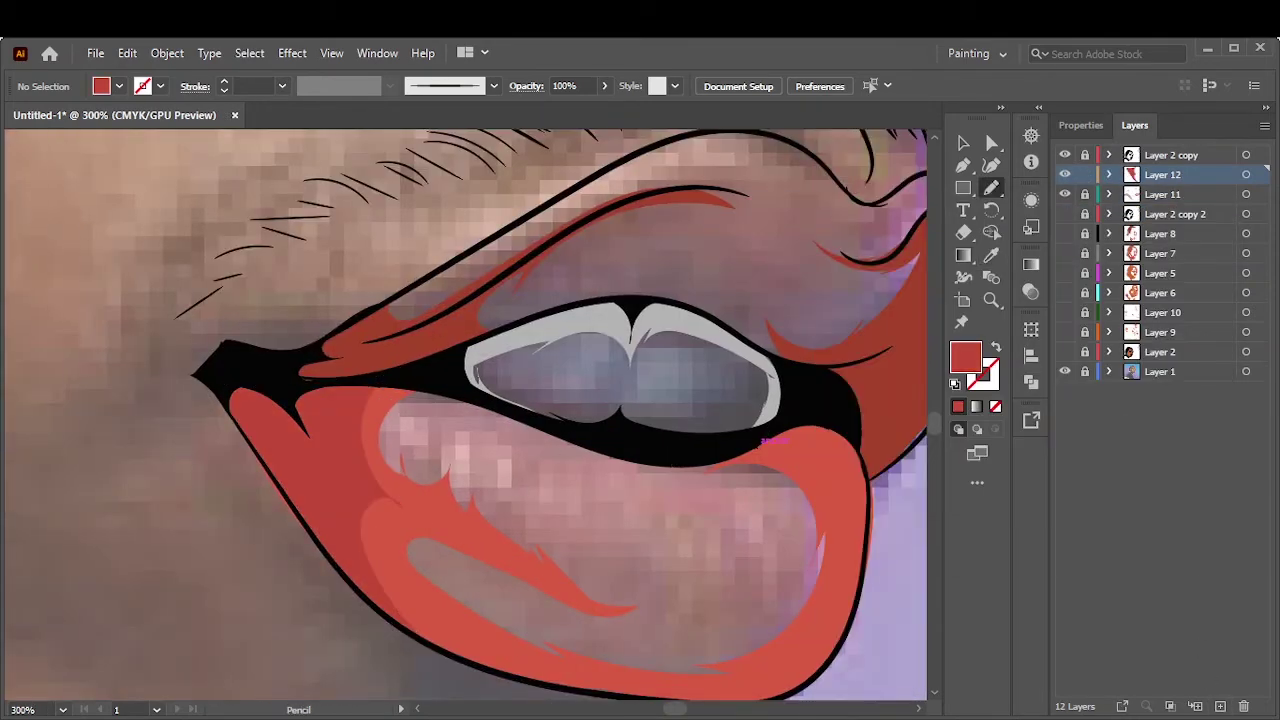
left_click(1064, 351)
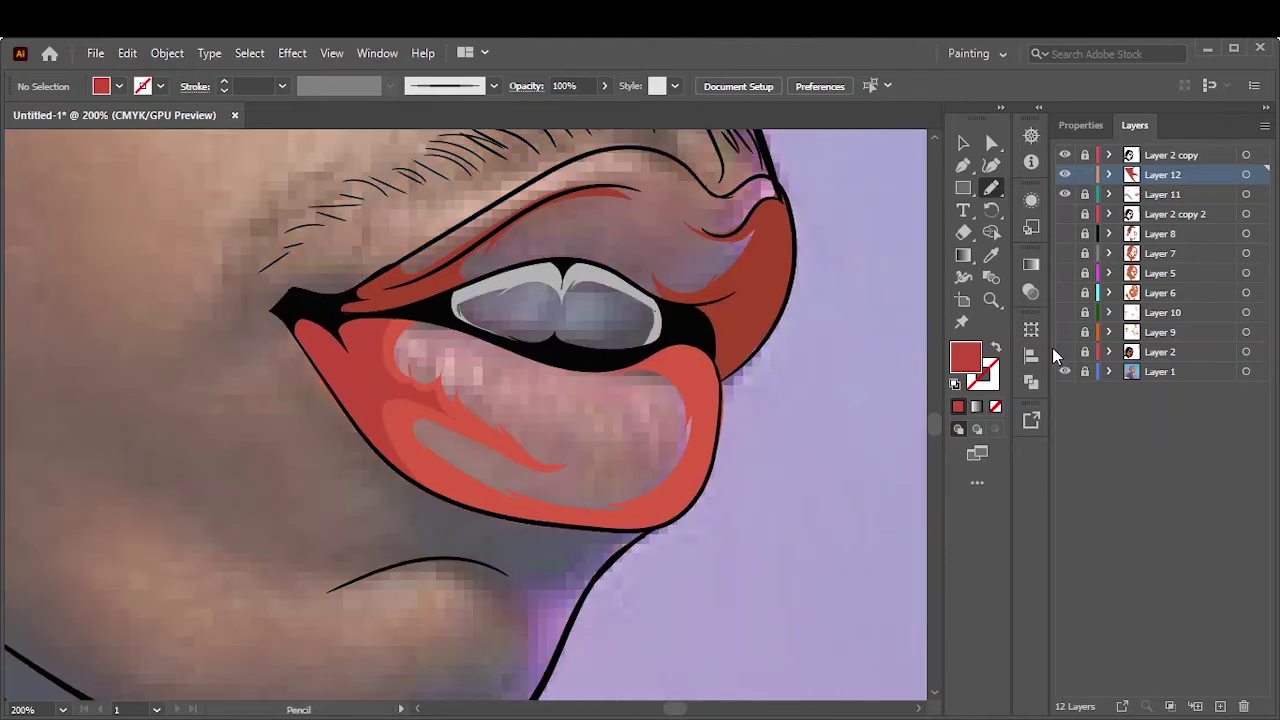
Sample the darker lip red, shade the upper lip, and re-show the flat colour and reference layers
key("ctrl+equal")
scroll(428, 400, "up", 3)
key("i")
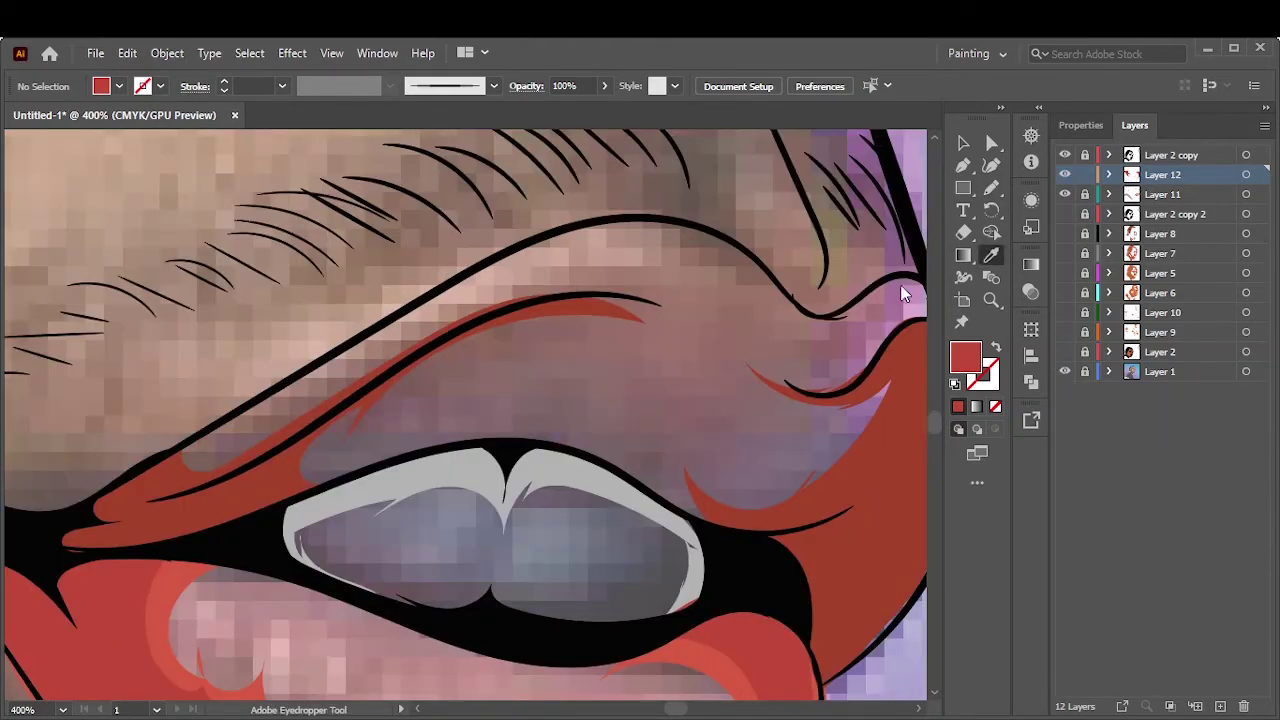
left_click(900, 284)
key("n")
left_click_drag(862, 657, 592, 667)
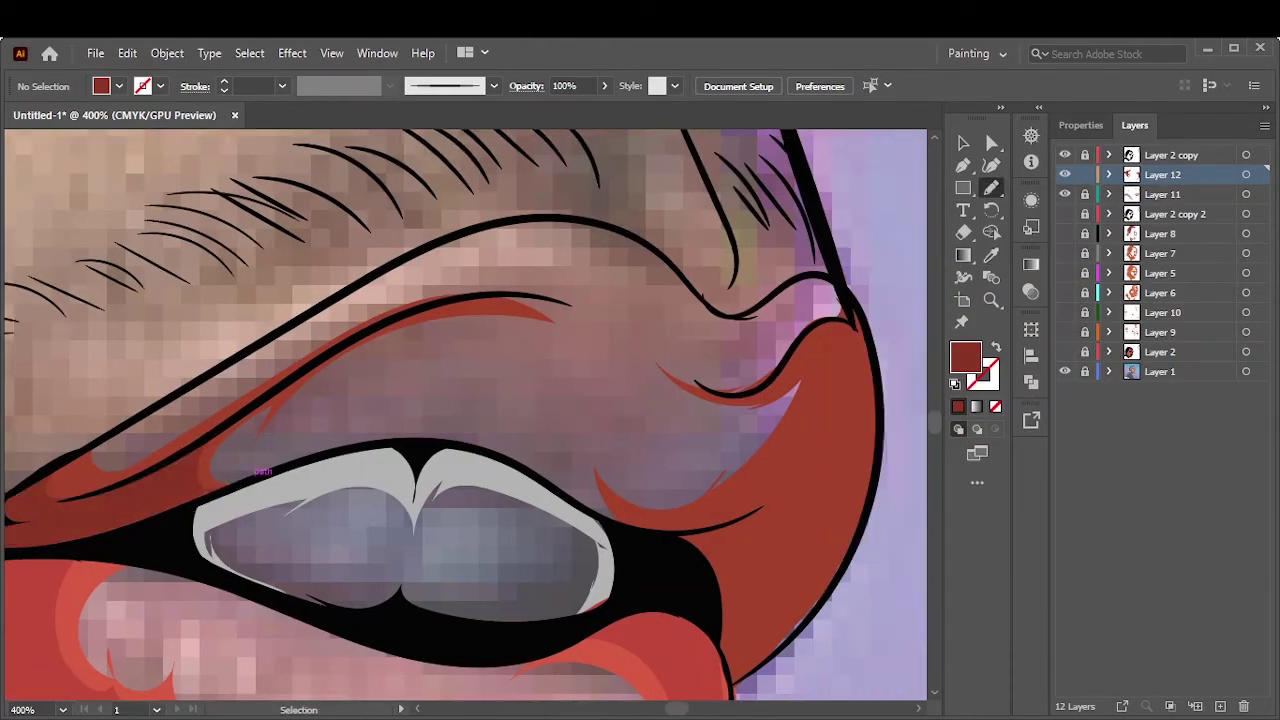
mouse_move(650, 385)
left_mouse_down()
mouse_move(580, 537)
mouse_move(623, 491)
left_mouse_up()
key("ctrl+0")
left_click(1065, 351)
left_click(1065, 371)
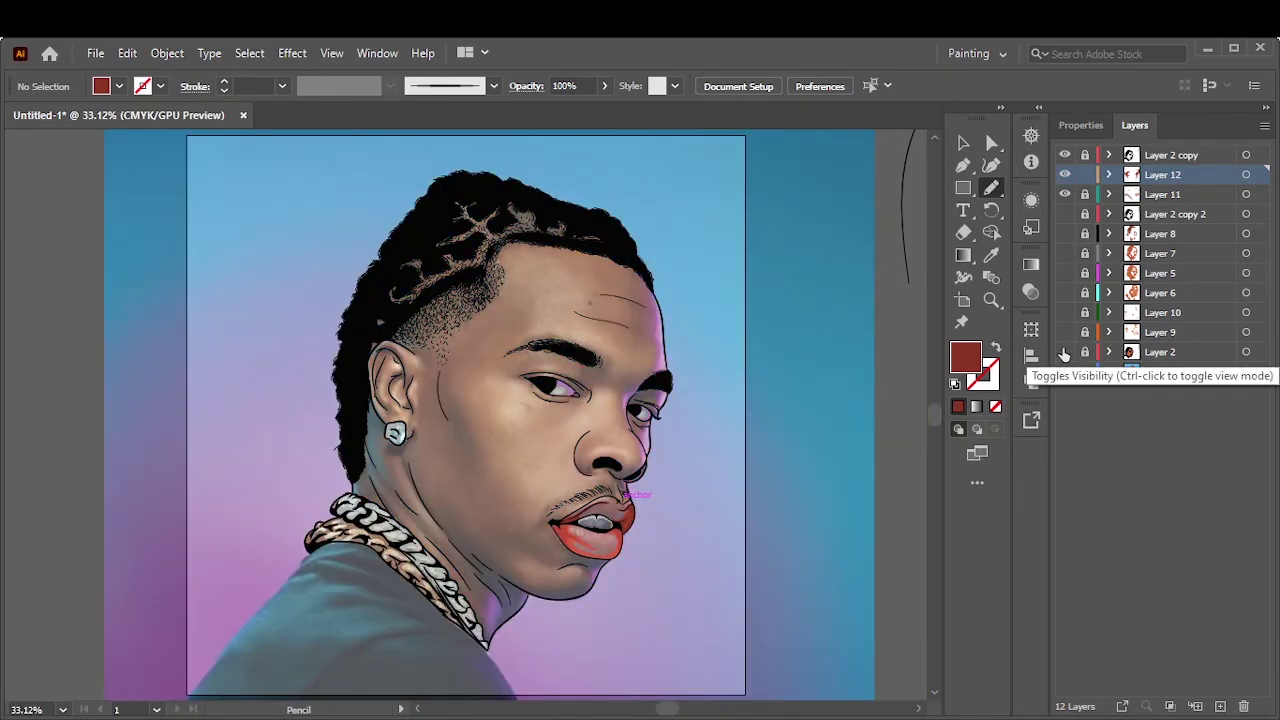
Set a grey fill and draw shading on the earring
key("ctrl+equal")
key("ctrl+equal")
key("ctrl+equal")
key("i")
double_click(965, 355)
key("Return")
key("n")
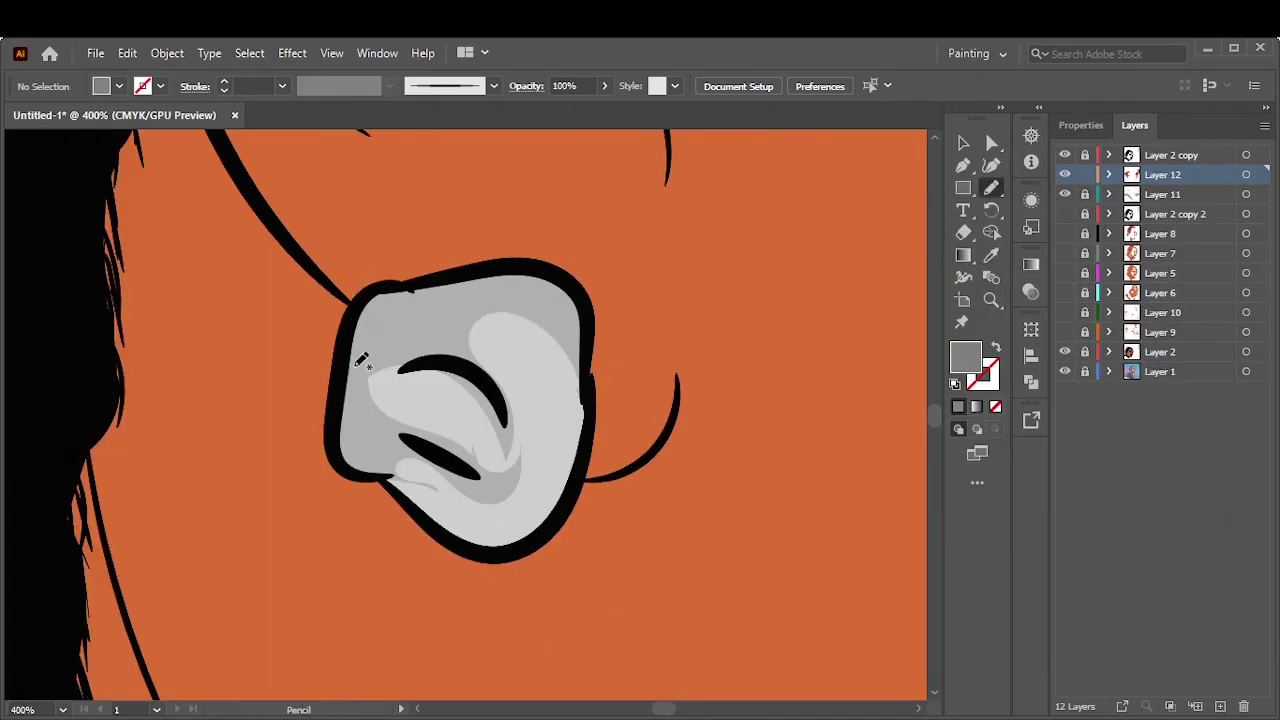
left_click_drag(362, 362, 417, 337)
left_click_drag(340, 405, 342, 412)
key("ctrl+0")
scroll(150, 408, "up", 8)
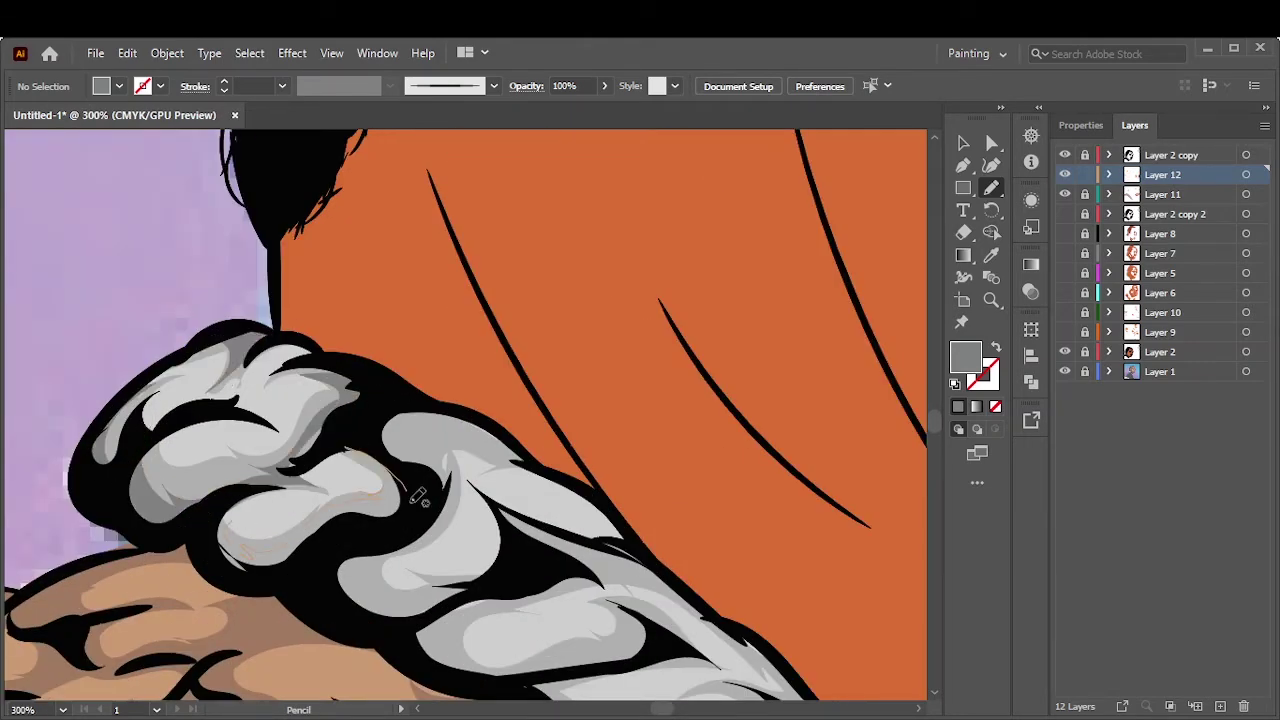
Shade the silver chain links along the neck in darker grey
left_click_drag(490, 440, 340, 244)
left_click_drag(448, 328, 442, 424)
mouse_move(428, 378)
left_mouse_down()
mouse_move(490, 350)
mouse_move(545, 417)
mouse_move(210, 262)
mouse_move(216, 298)
left_mouse_up()
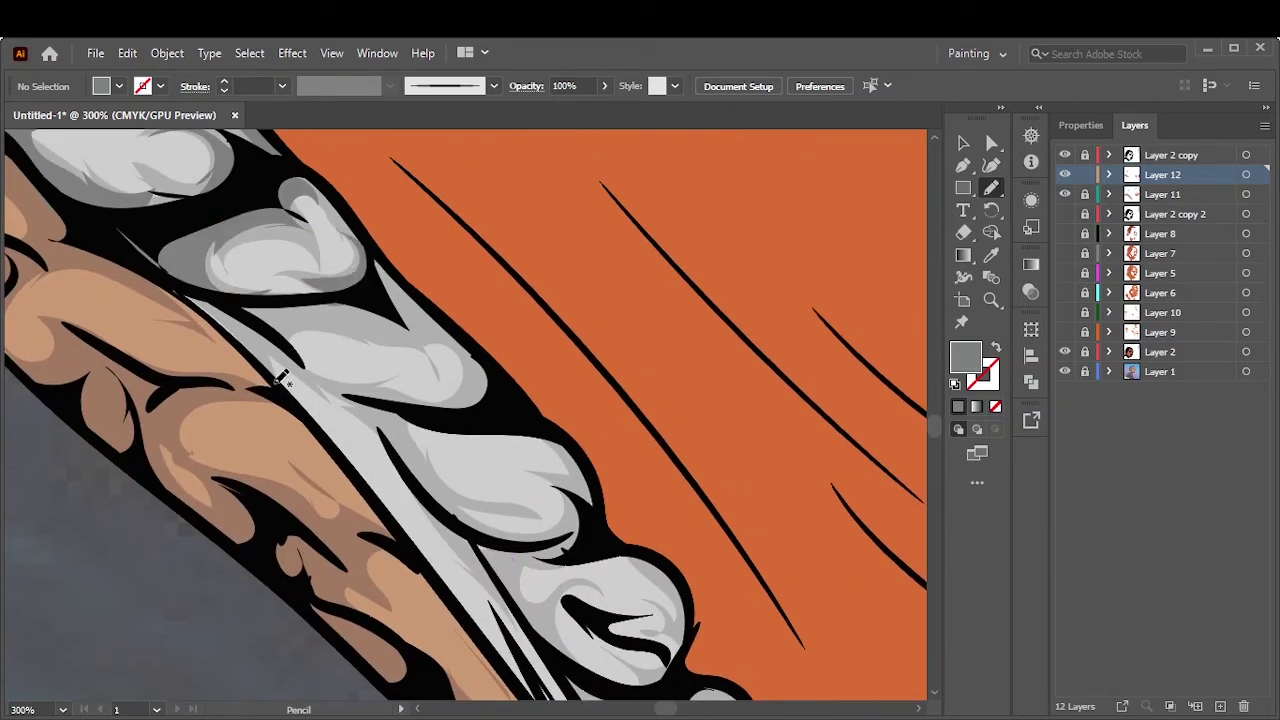
left_click_drag(287, 337, 308, 343)
left_click_drag(440, 368, 378, 325)
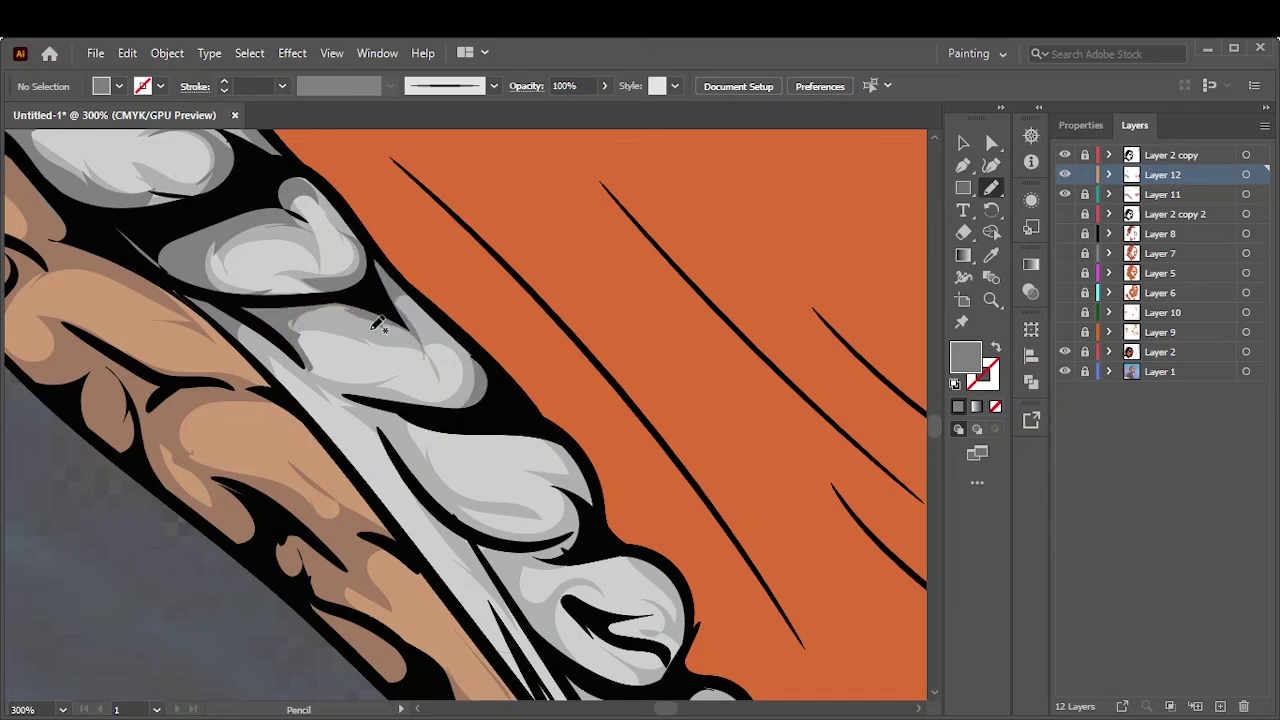
left_click_drag(410, 452, 464, 485)
Add grey shading to further chain links and check the whole portrait
key("ctrl+0")
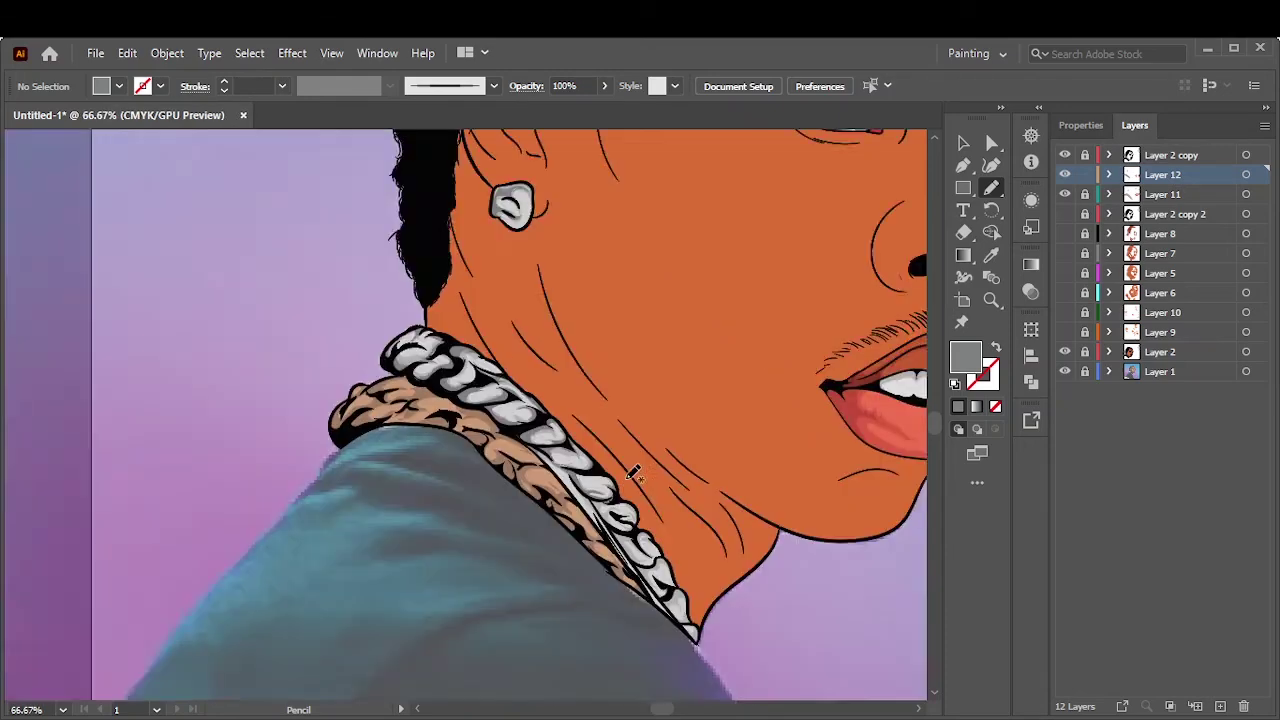
scroll(286, 549, "up", 5)
left_click_drag(400, 545, 377, 525)
scroll(390, 480, "down", 5)
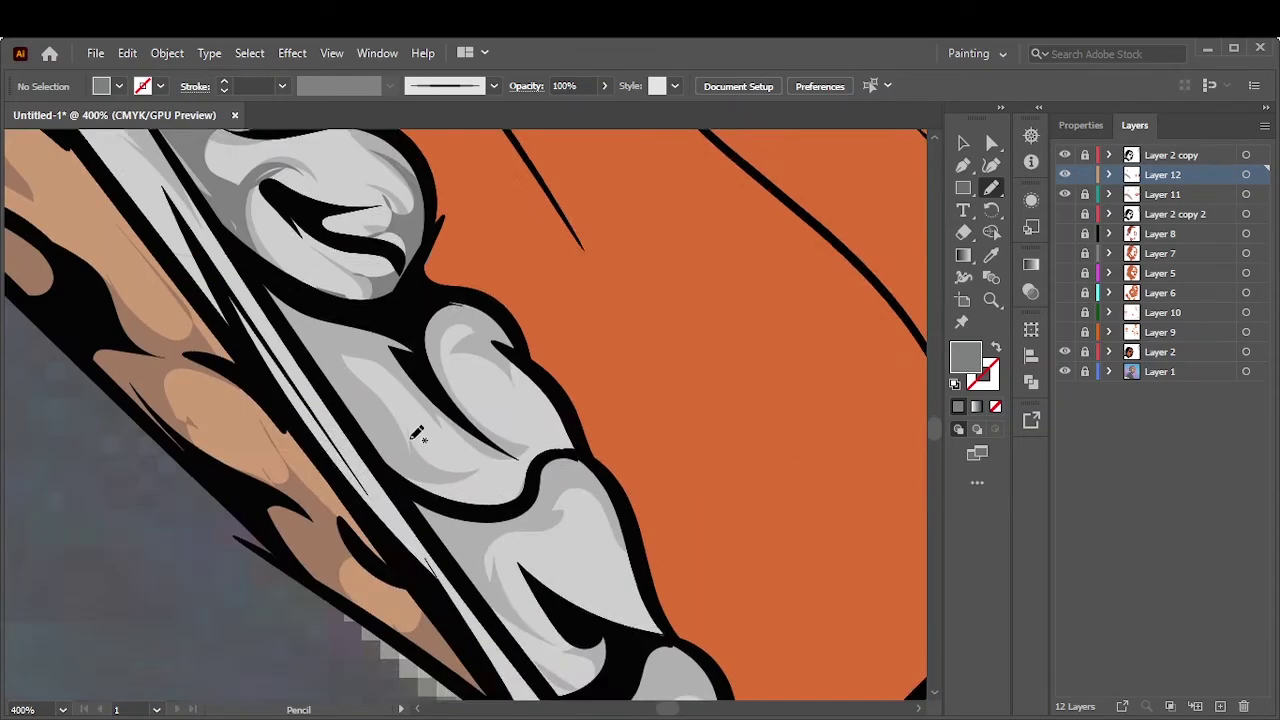
mouse_move(470, 230)
left_mouse_down()
mouse_move(430, 238)
mouse_move(455, 236)
left_mouse_up()
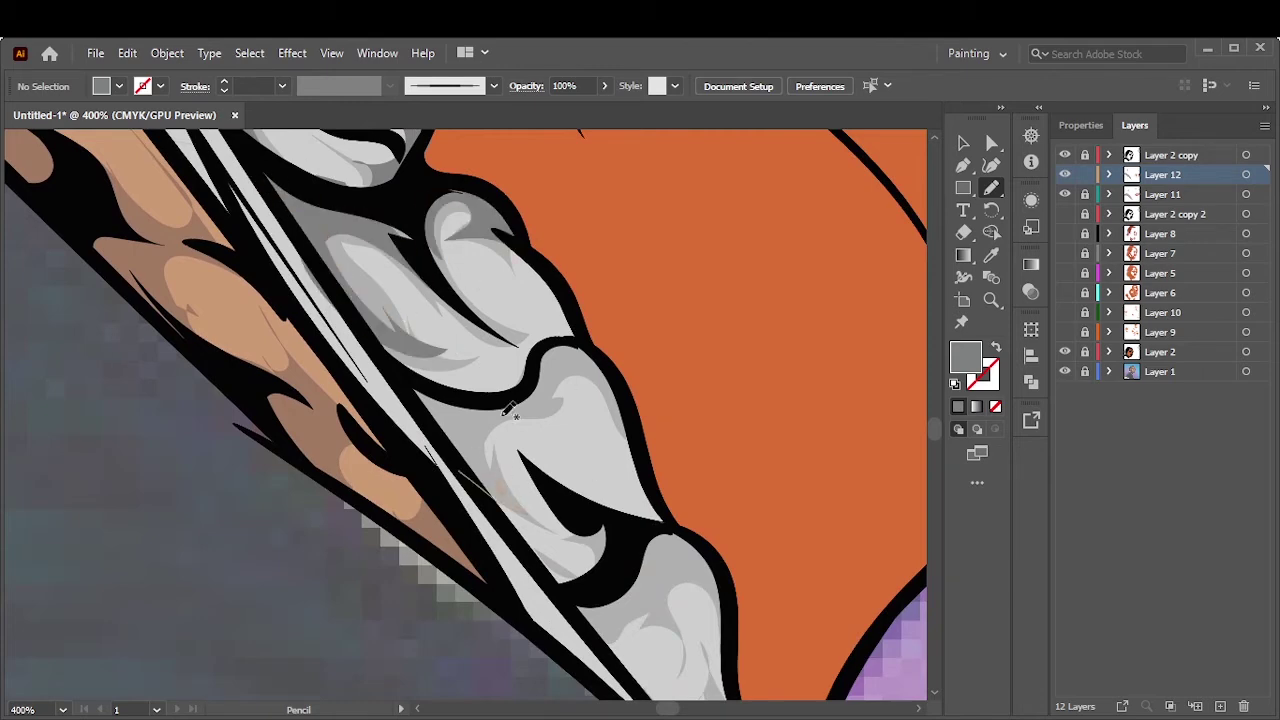
key("ctrl+0")
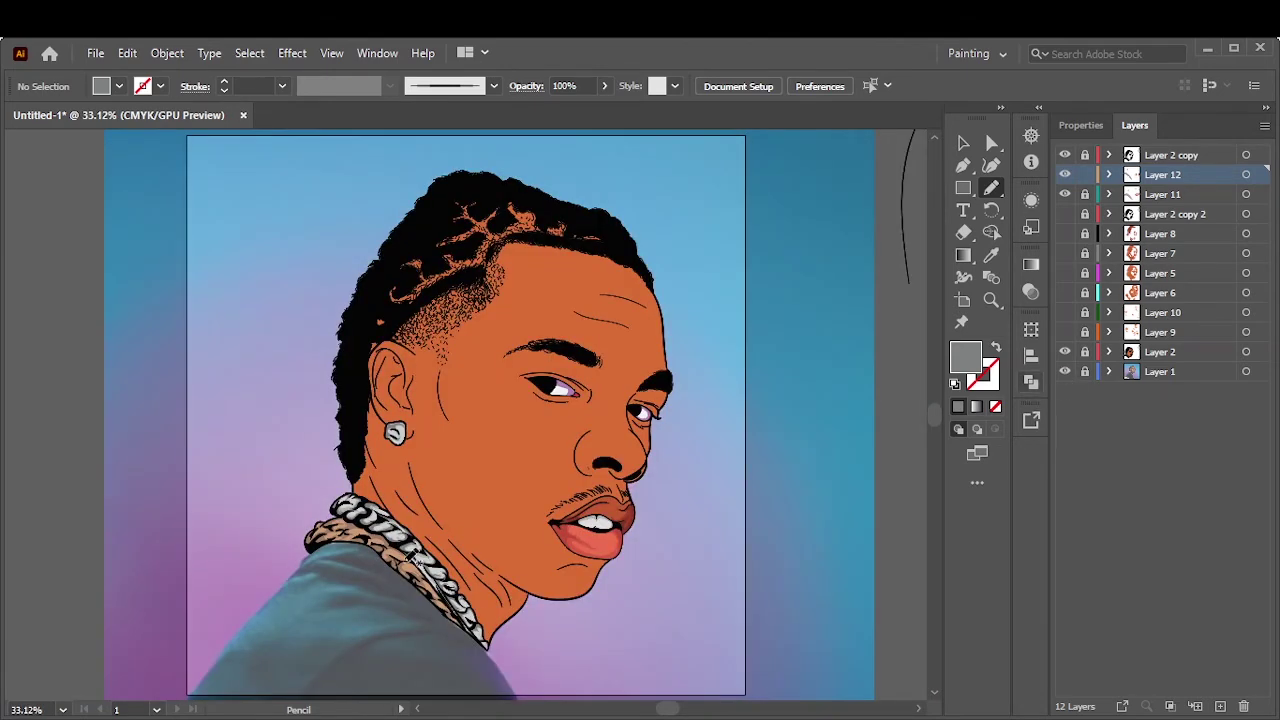
scroll(343, 557, "up", 5)
Pick a brown fill and draw darker shading on the gold chain links, including the lower ones
double_click(965, 355)
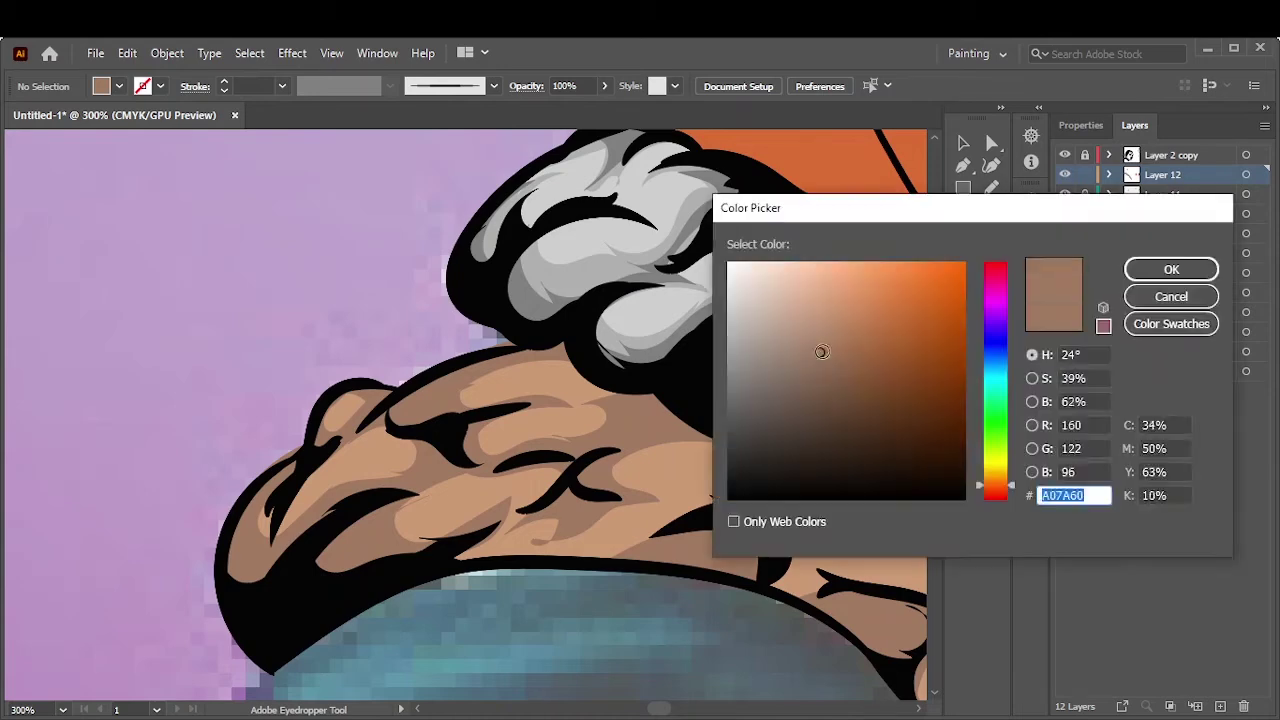
key("Return")
scroll(450, 450, "up", 3)
left_click_drag(480, 468, 520, 585)
left_click_drag(400, 330, 580, 330)
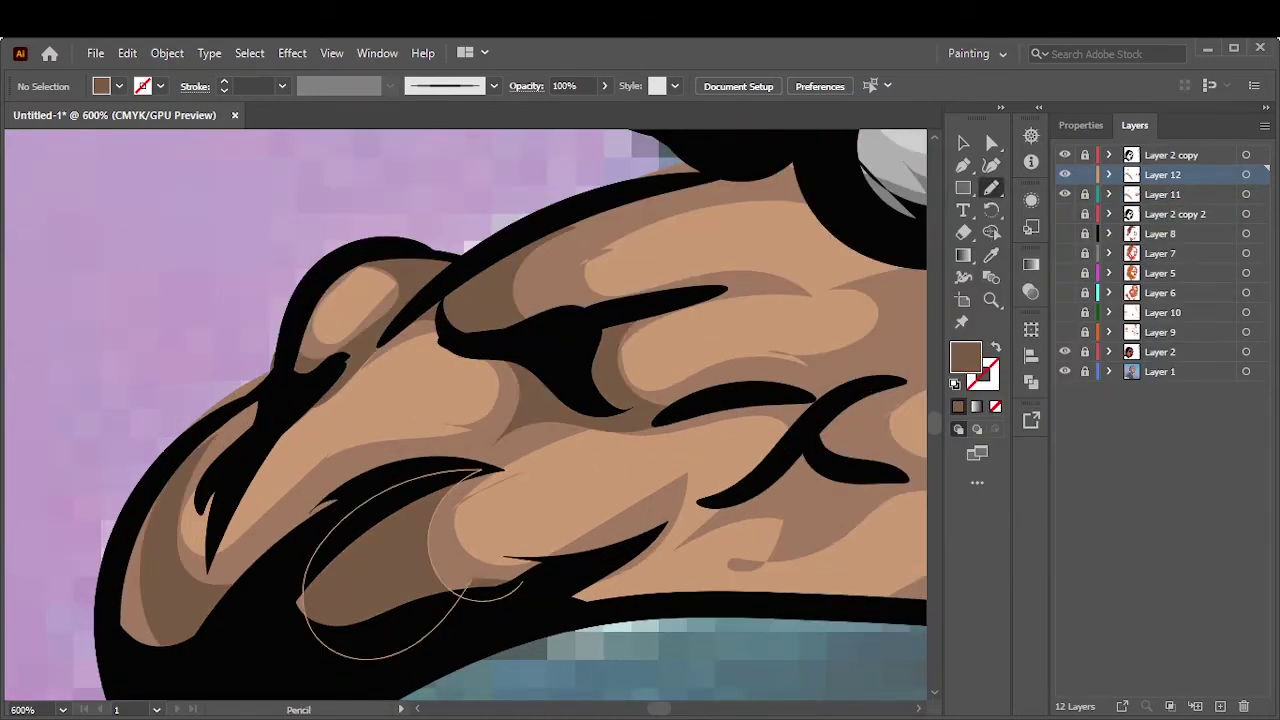
key("ctrl+0")
scroll(322, 432, "up", 5)
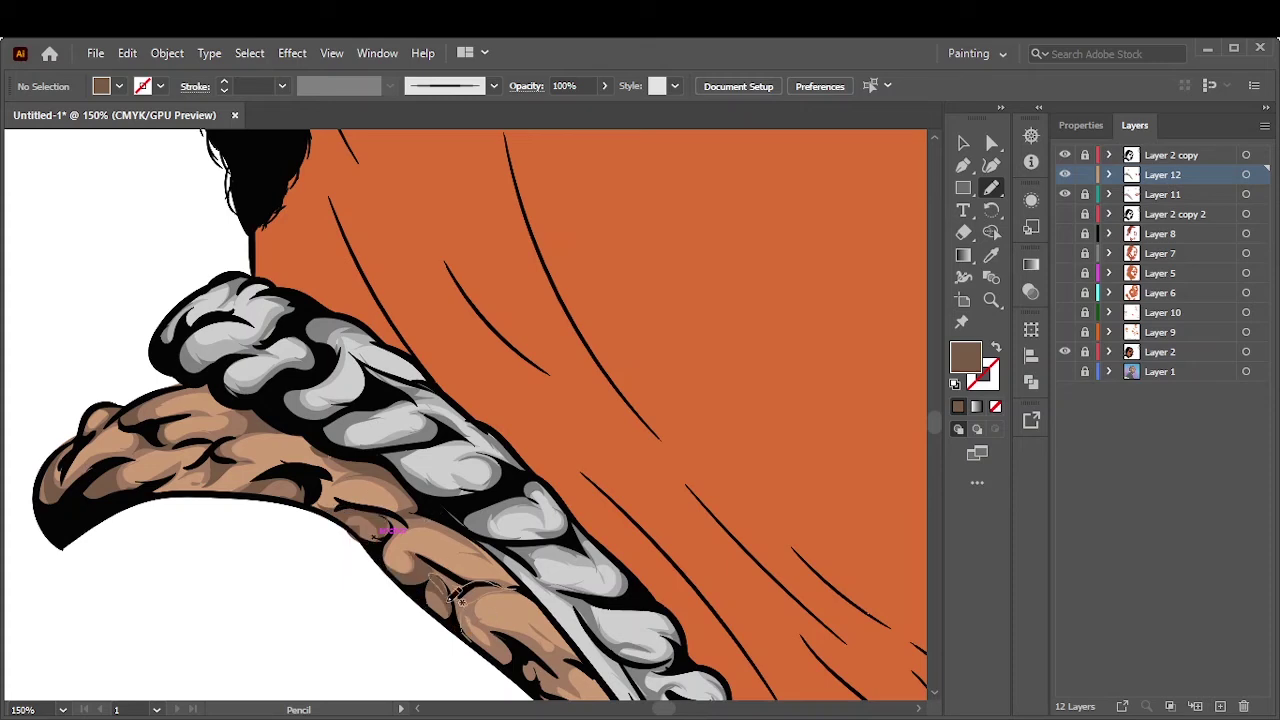
left_click_drag(452, 595, 312, 396)
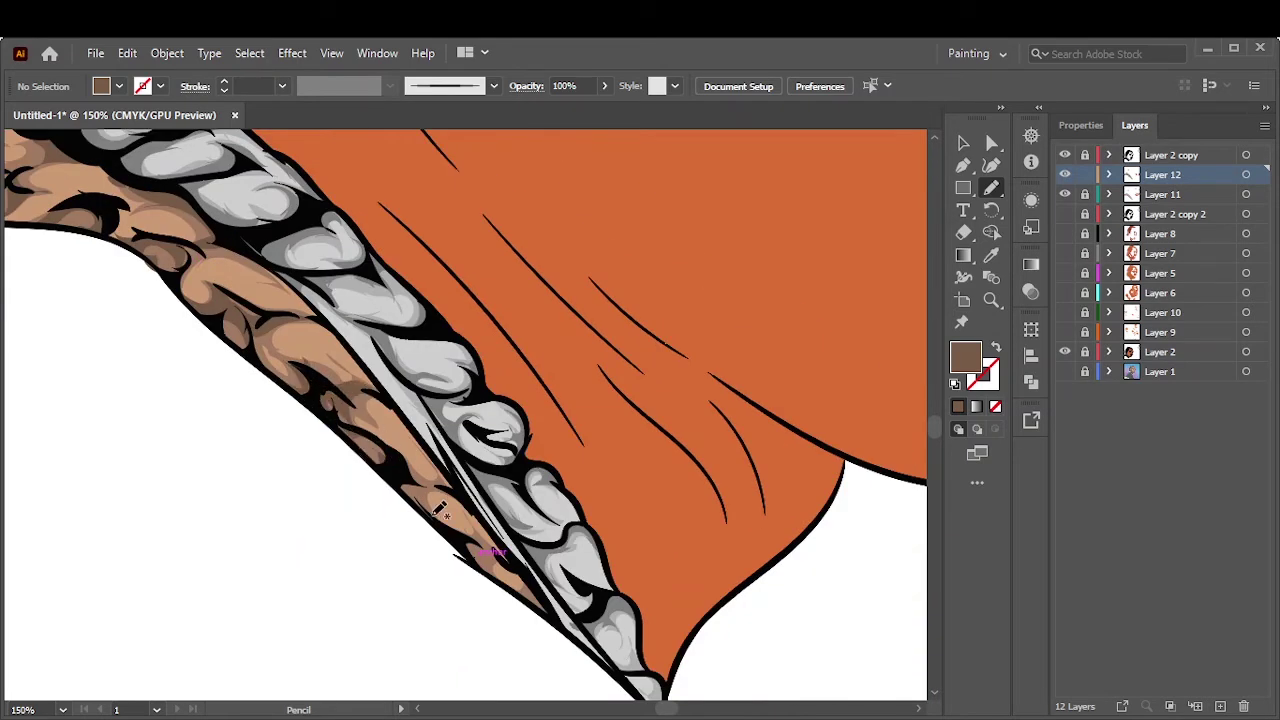
key("ctrl+0")
Show all the face shading layers and add a new top layer
left_click_drag(1064, 352, 1064, 214)
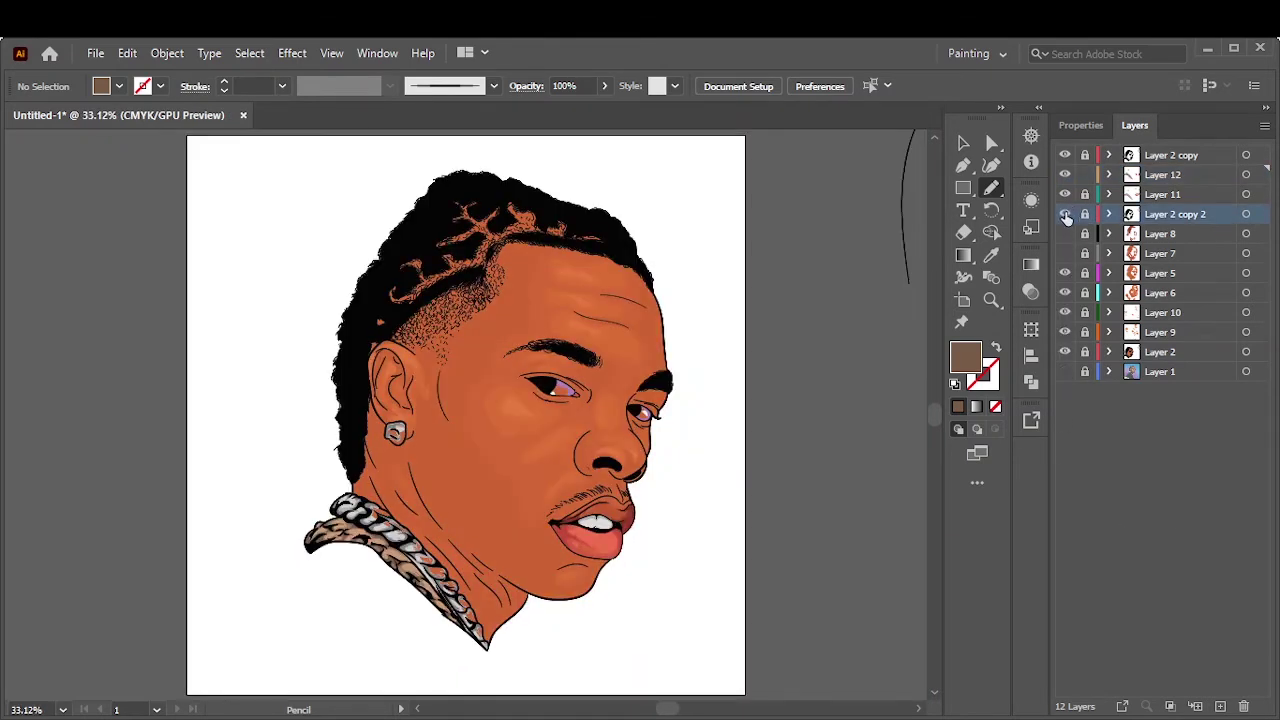
left_click(1220, 708)
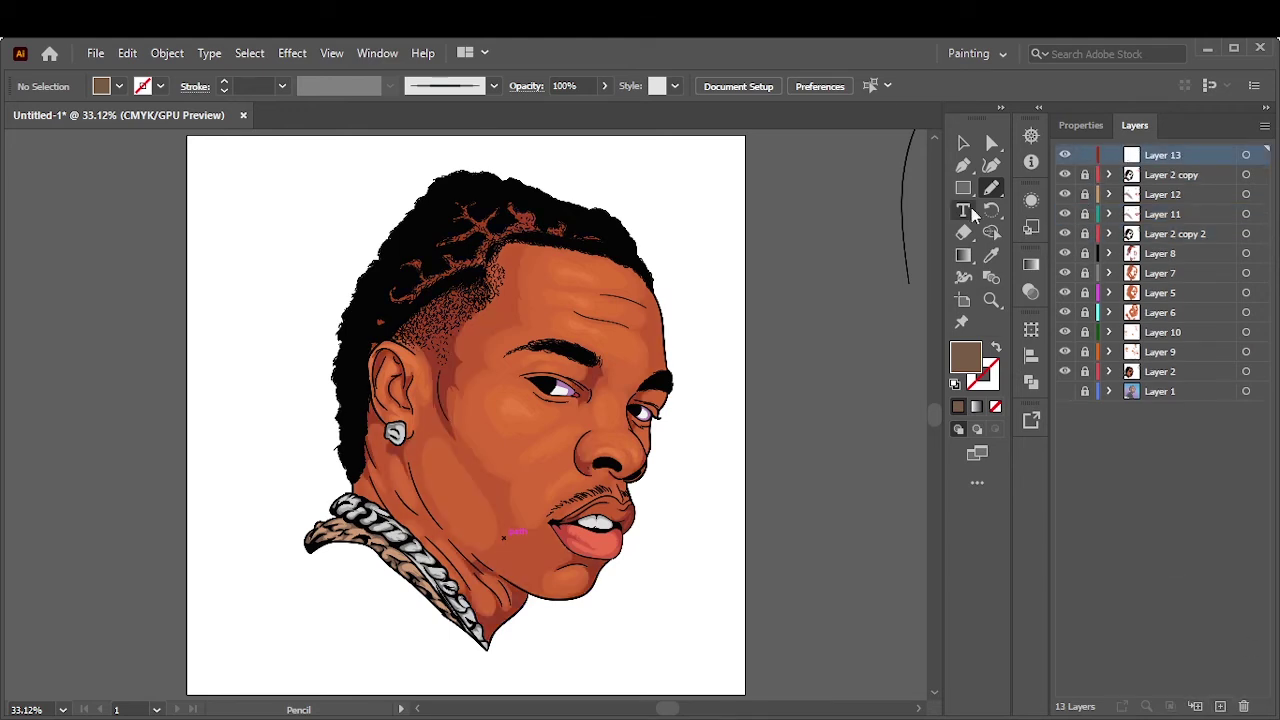
left_click(963, 187)
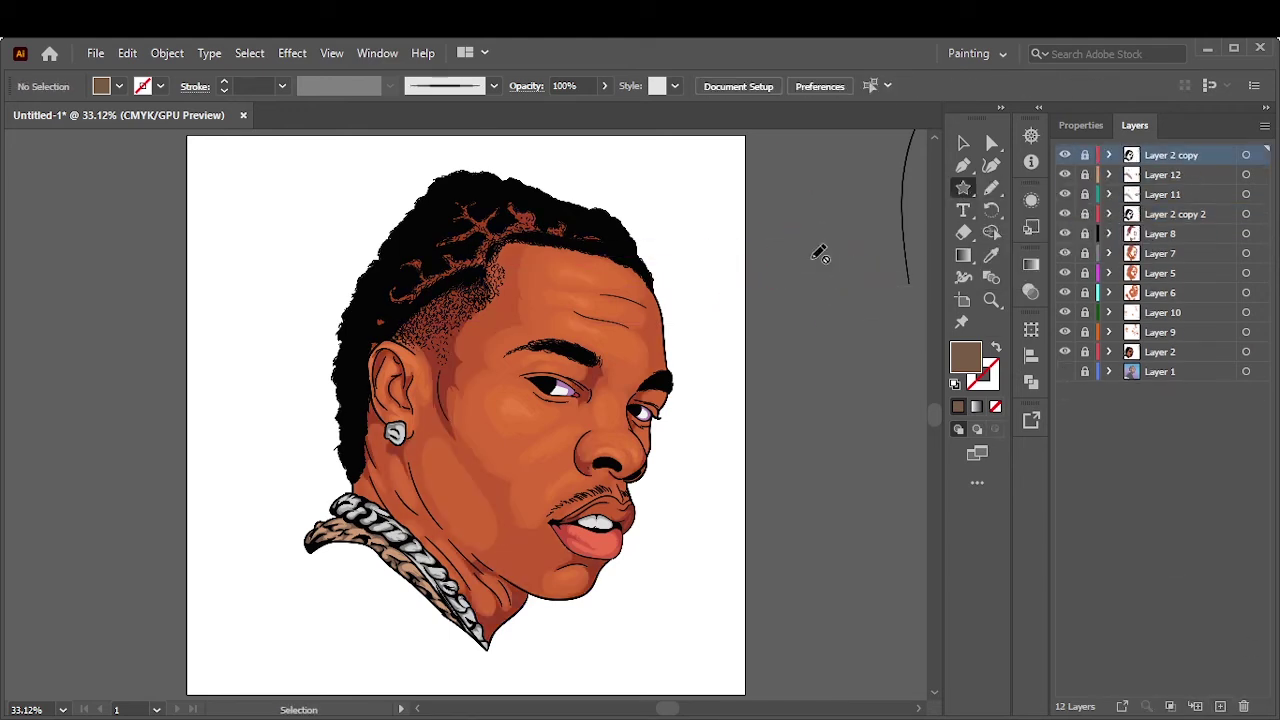
key("ctrl+F9")
left_click(979, 257)
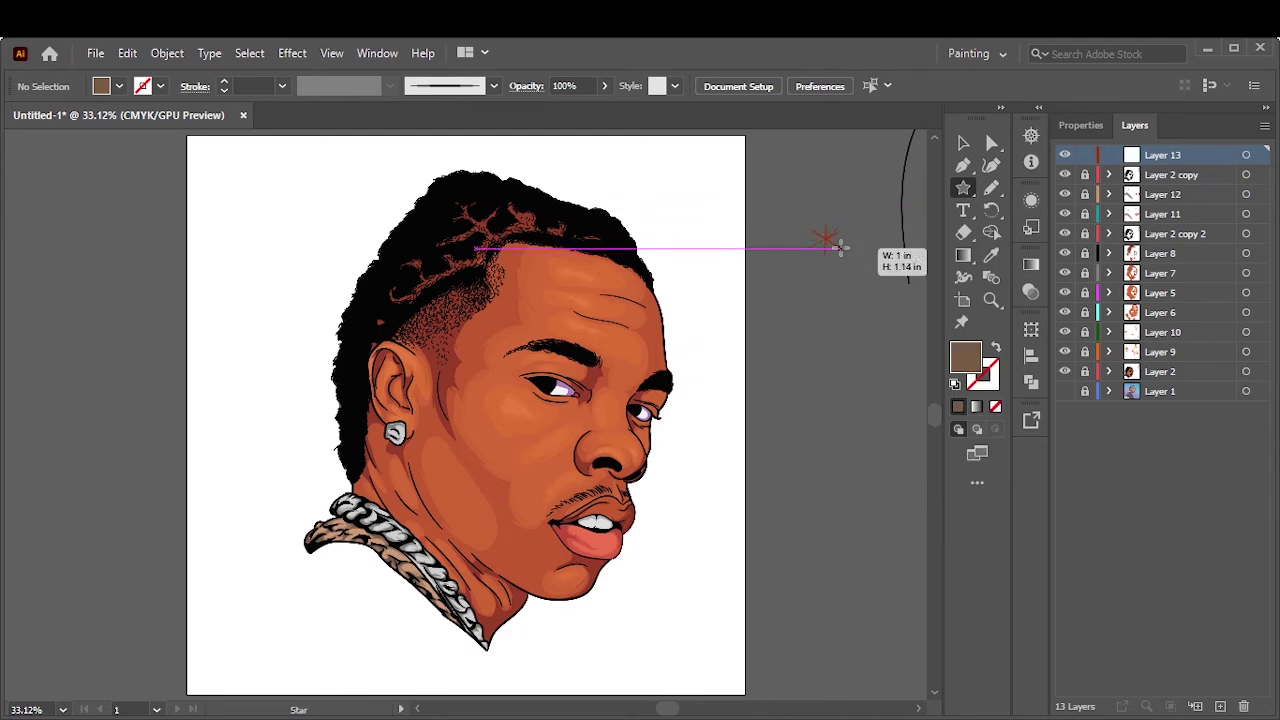
Draw a small white star and move it onto the earring as a sparkle
scroll(903, 263, "right", 1)
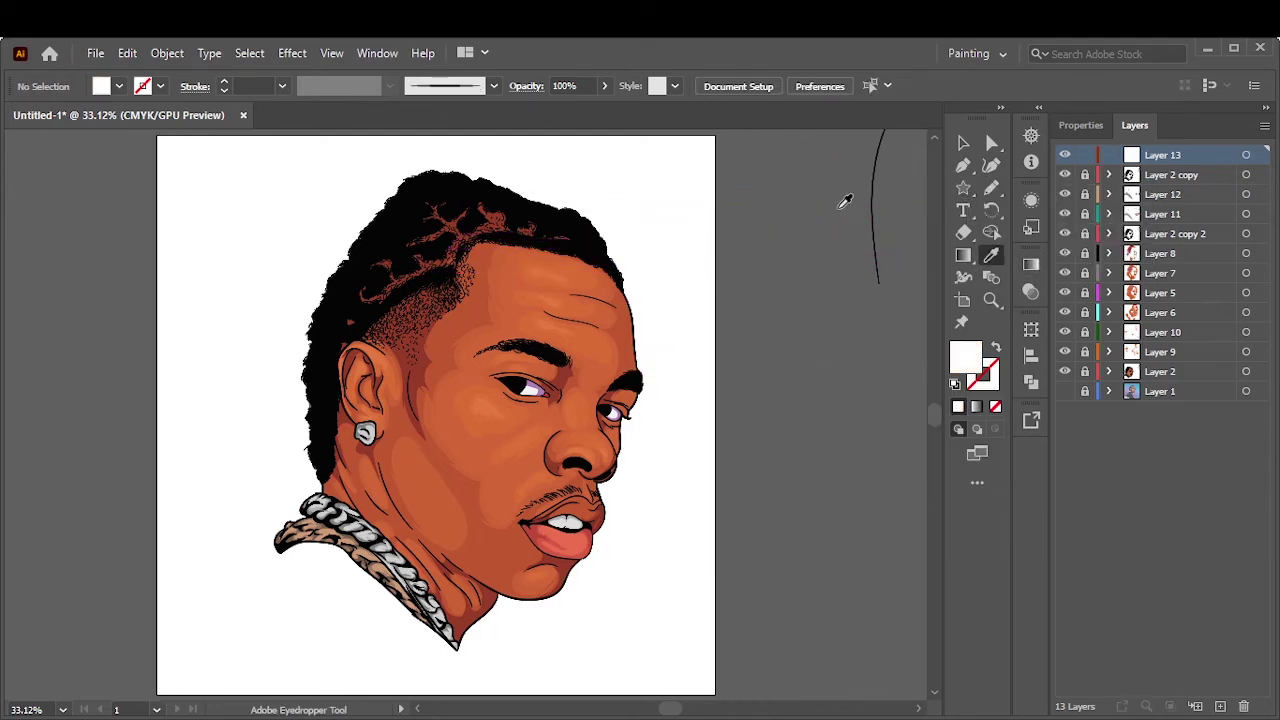
left_click_drag(828, 220, 800, 257)
key("v")
left_click_drag(455, 398, 323, 500)
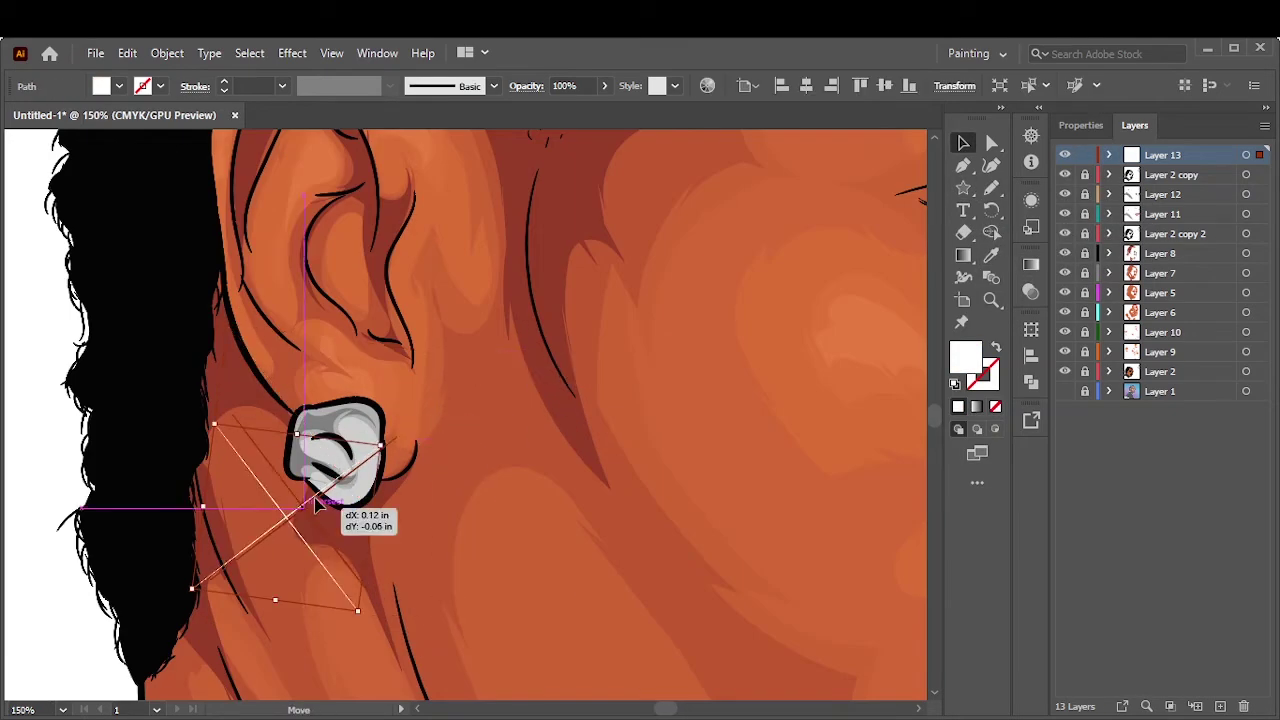
key("ctrl+0")
key("ctrl+1")
Deselect the star, reset the panel layout, and close the Brushes and Swatches panel groups
left_click(620, 230)
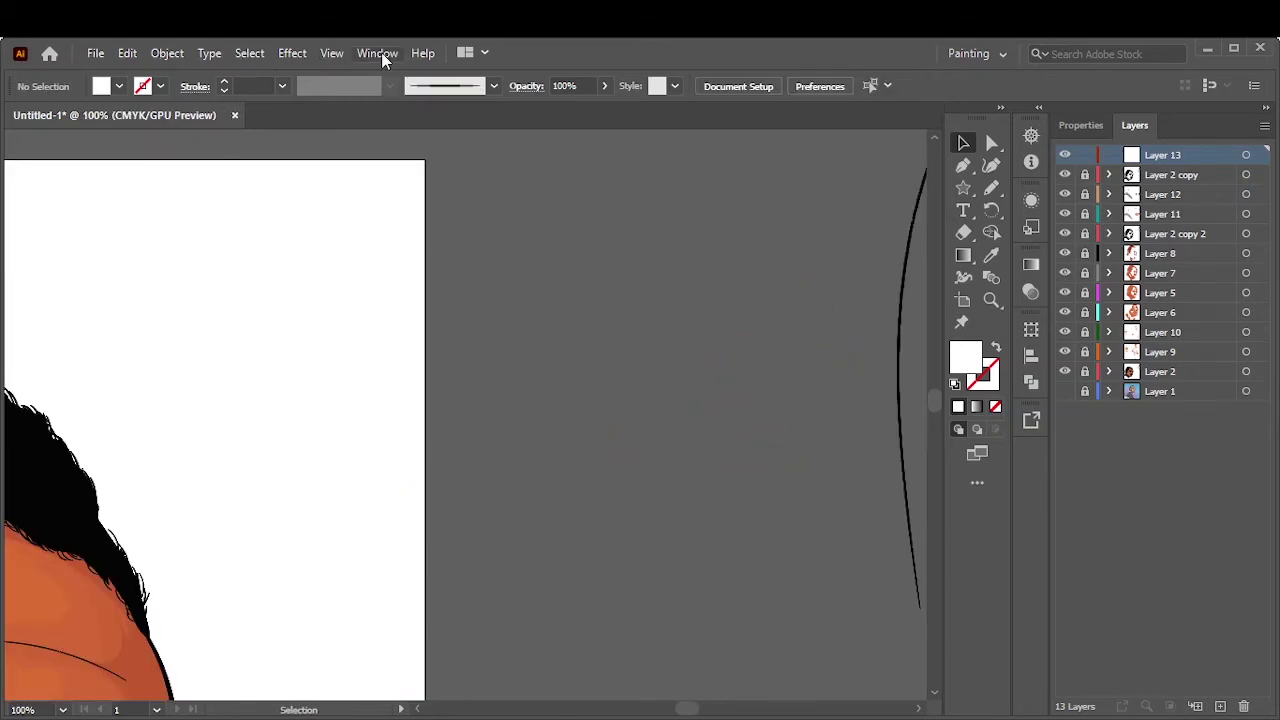
left_click(377, 52)
left_click(968, 53)
right_click(1062, 125)
left_click(1113, 153)
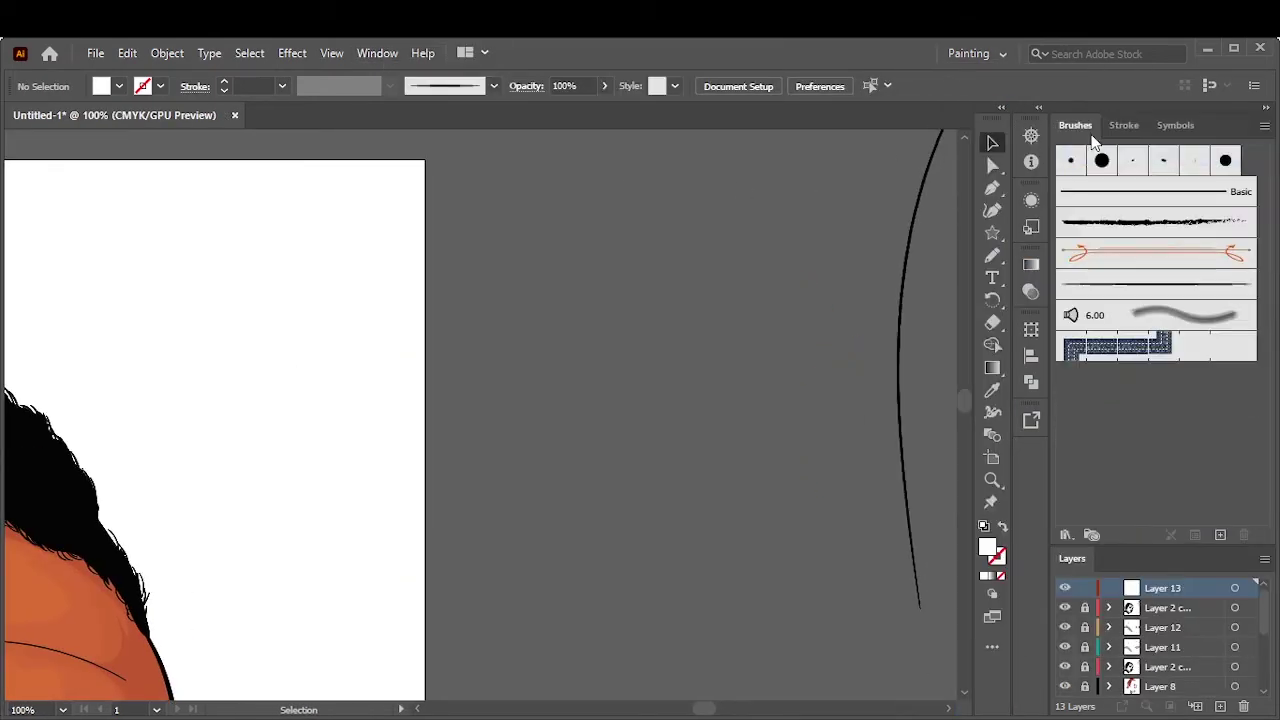
right_click(1075, 125)
left_click(1113, 153)
Pick the Star tool from the shape tools and create a first test star
left_click(1001, 107)
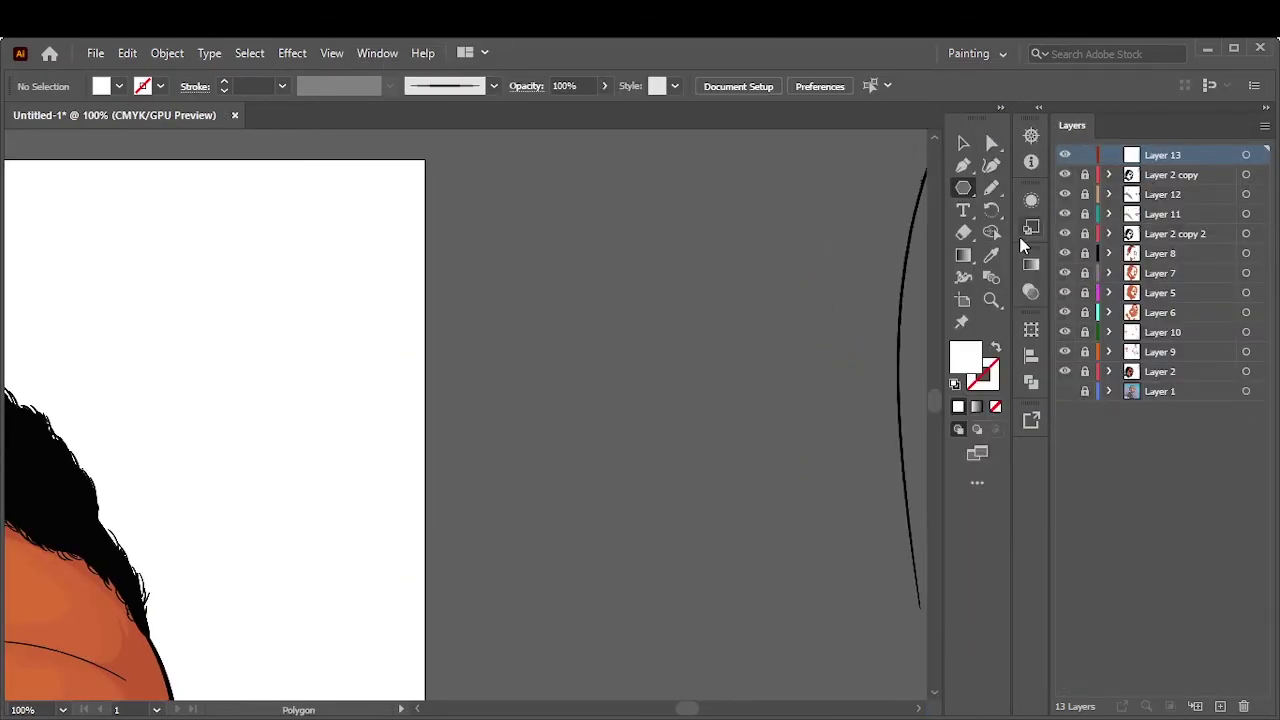
left_click_drag(729, 263, 795, 300)
left_click_drag(686, 244, 762, 320)
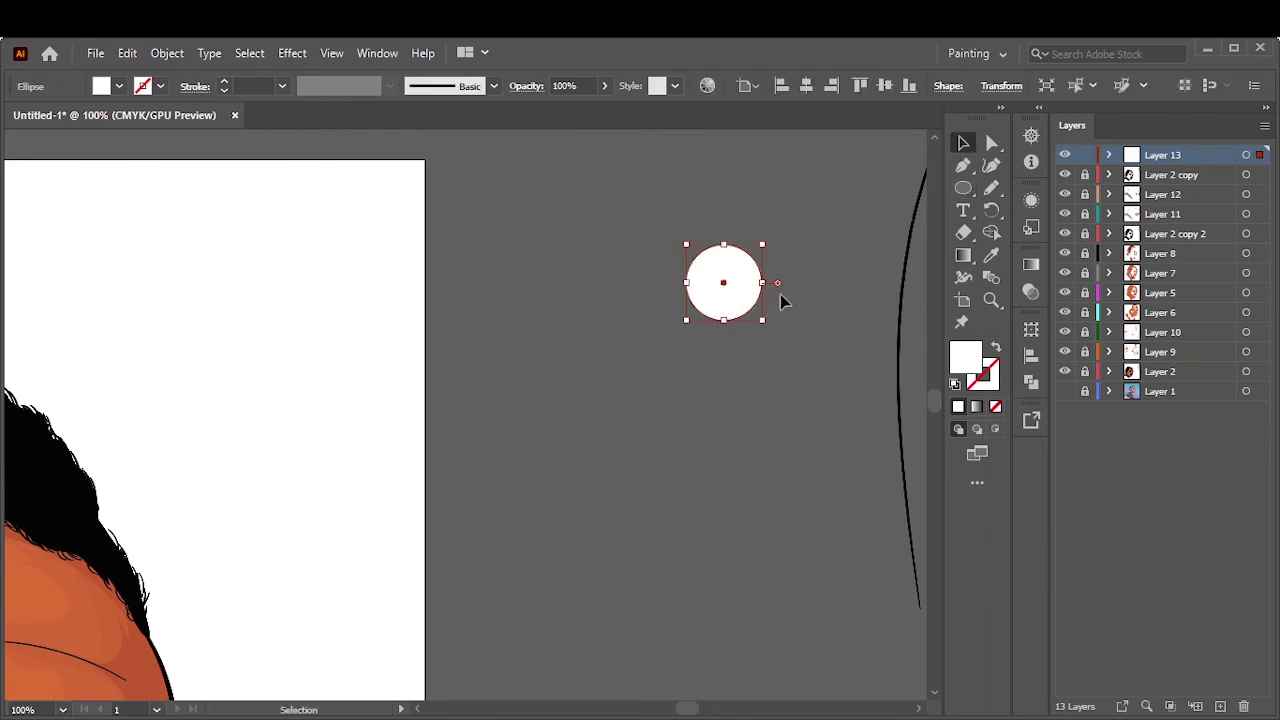
left_click(780, 294)
left_click_drag(963, 188, 988, 251)
left_click(631, 449)
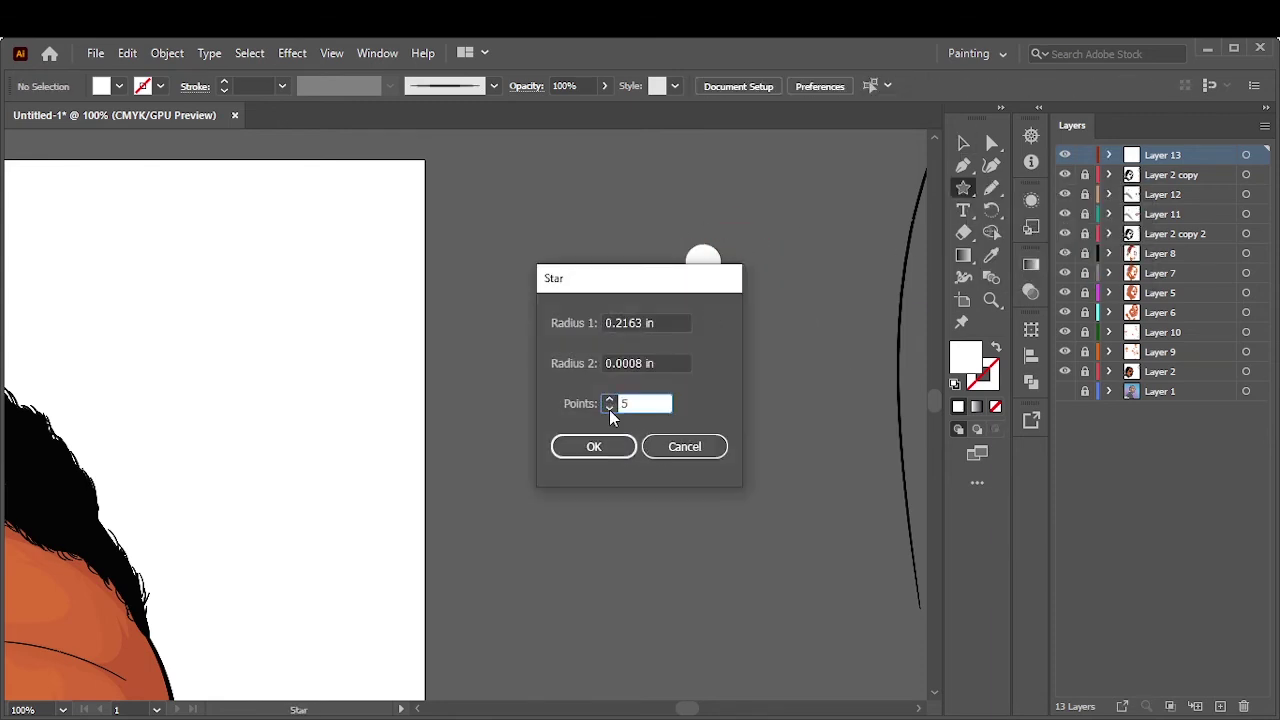
left_click(609, 408)
Undo the unwanted test stars and retry the Star settings with a value of 1
key("Return")
right_click(591, 311)
left_click(628, 323)
left_click(613, 395)
type("1")
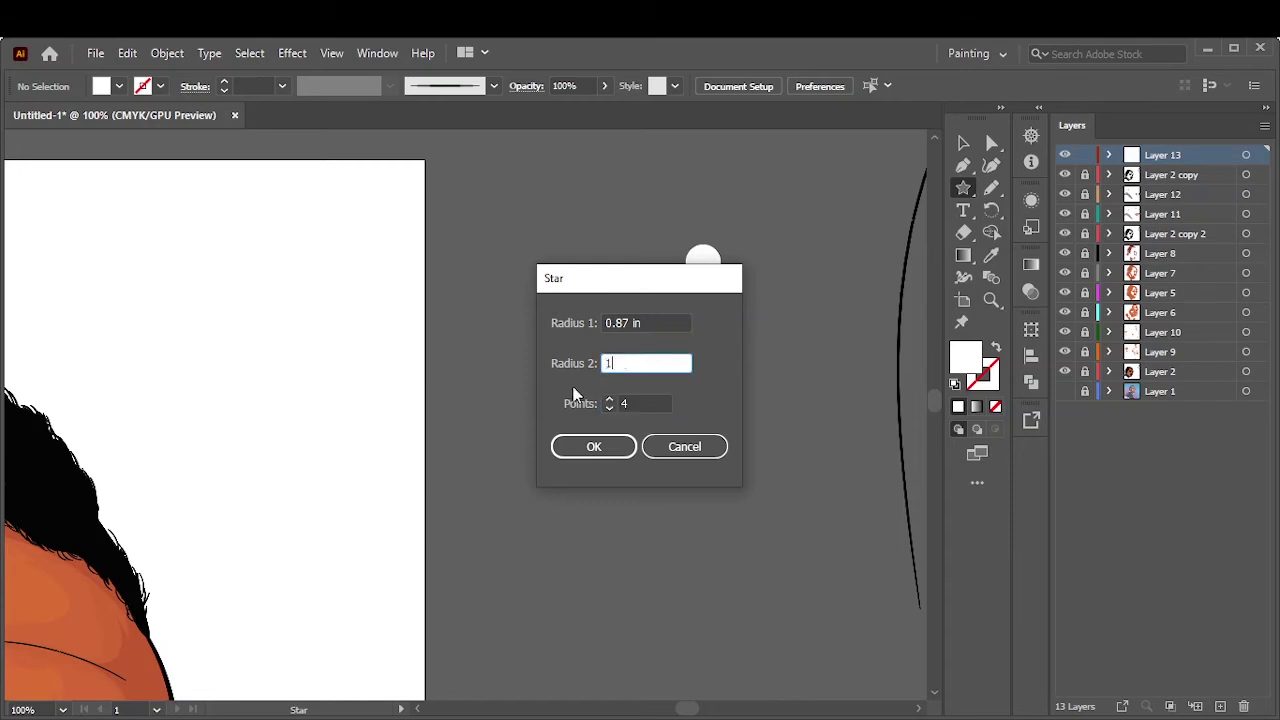
left_click(594, 446)
key("ctrl+z")
left_click(686, 349)
key("Escape")
Create a slim four-pointed star with a 0.5 inner radius
left_click_drag(665, 327, 693, 355)
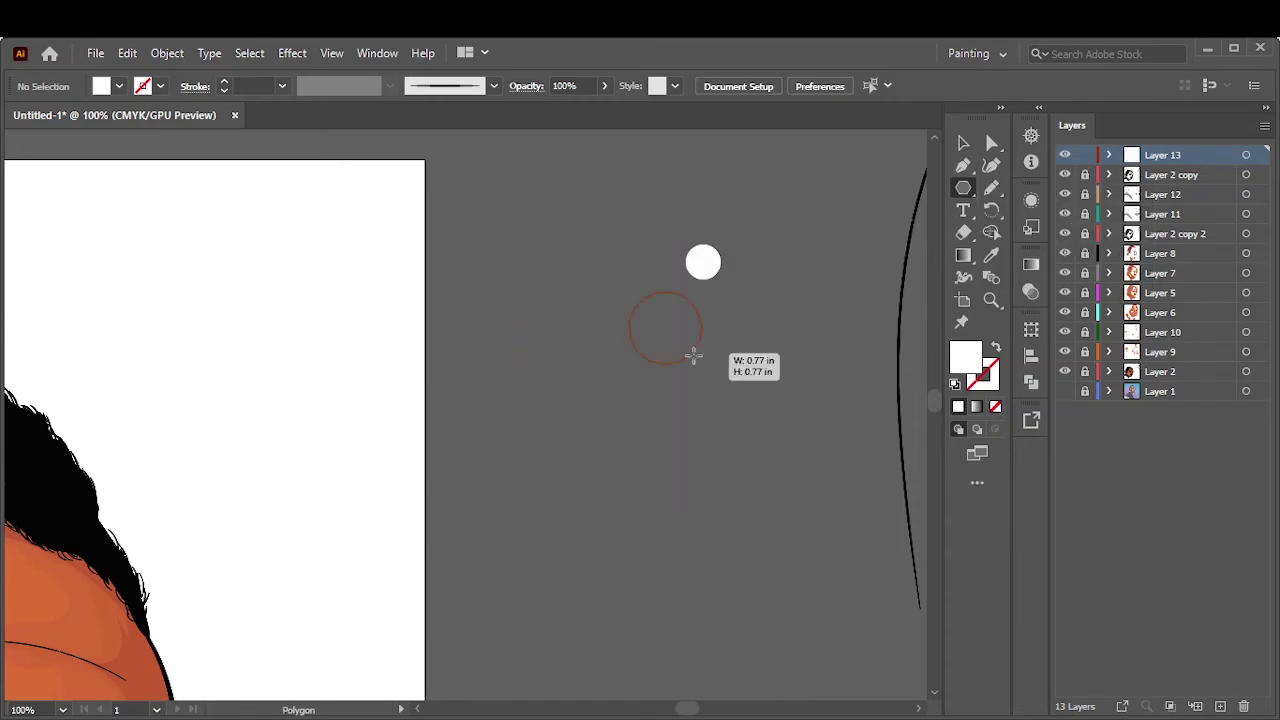
key("Escape")
key("m")
left_click(622, 328)
key("Tab")
type("0.5")
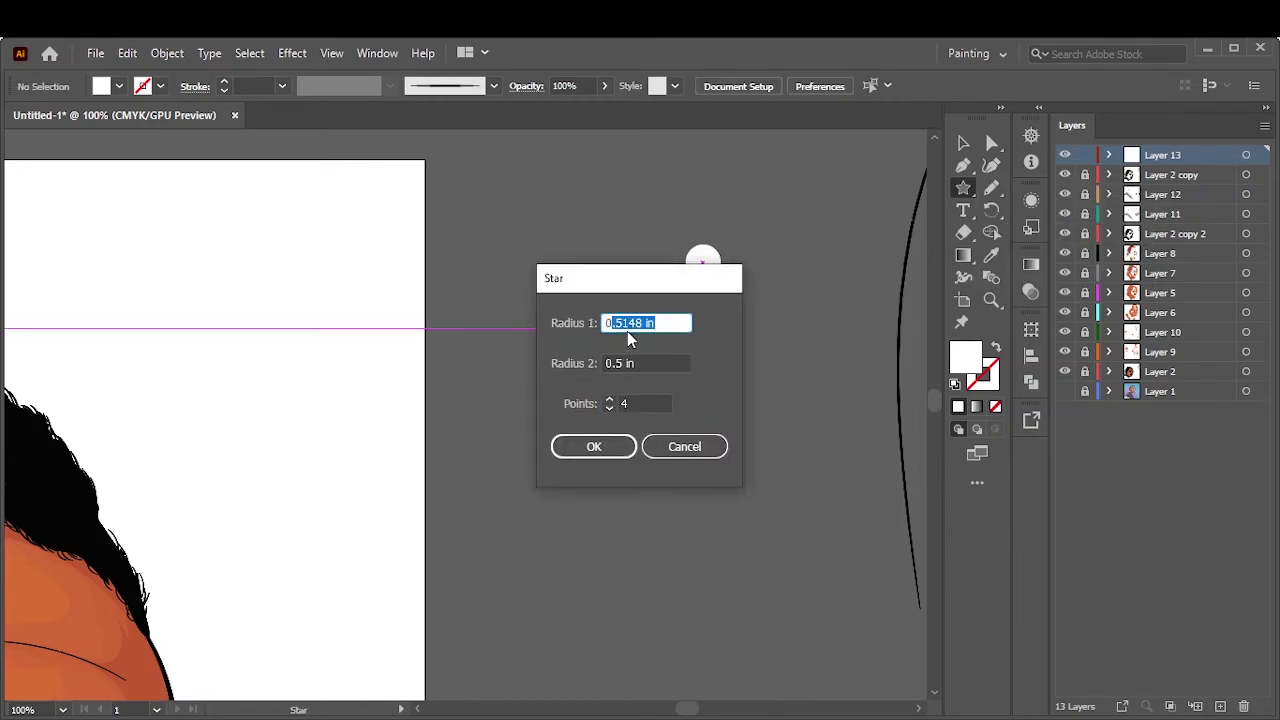
key("Return")
key("ctrl+z")
left_click(608, 354)
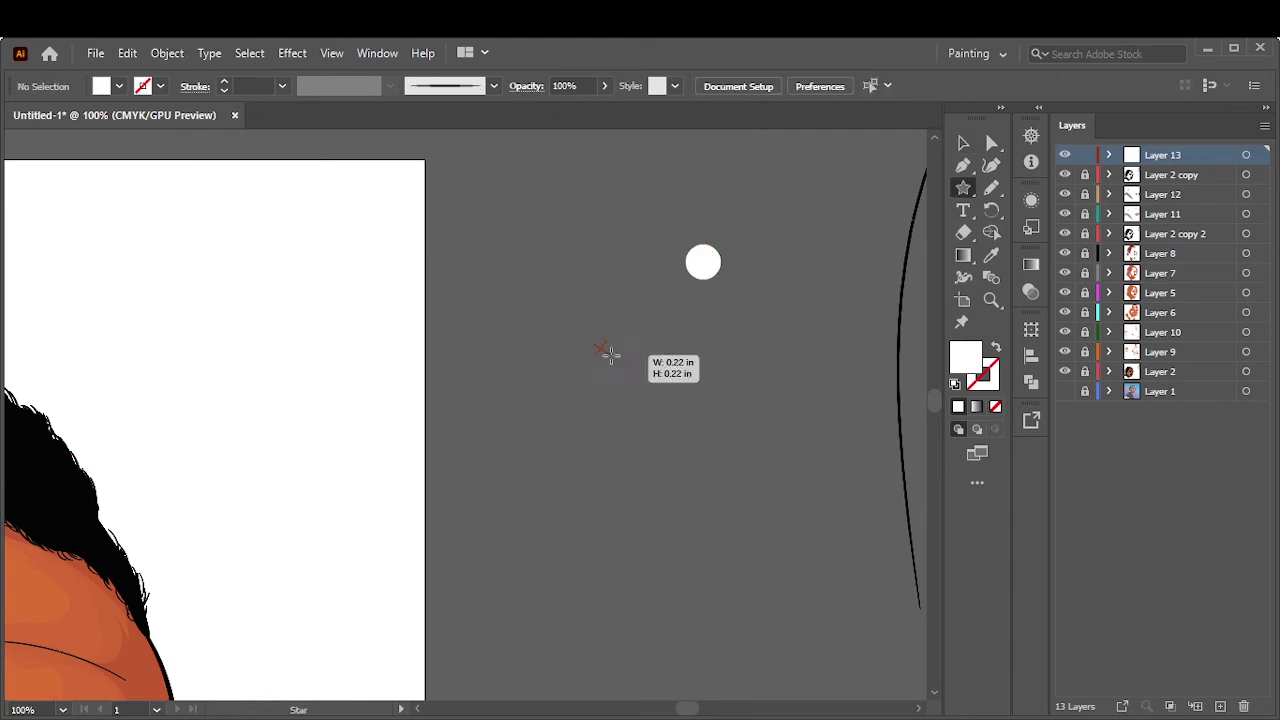
key("Tab")
key("Tab")
key("shift+Tab")
type("0.5")
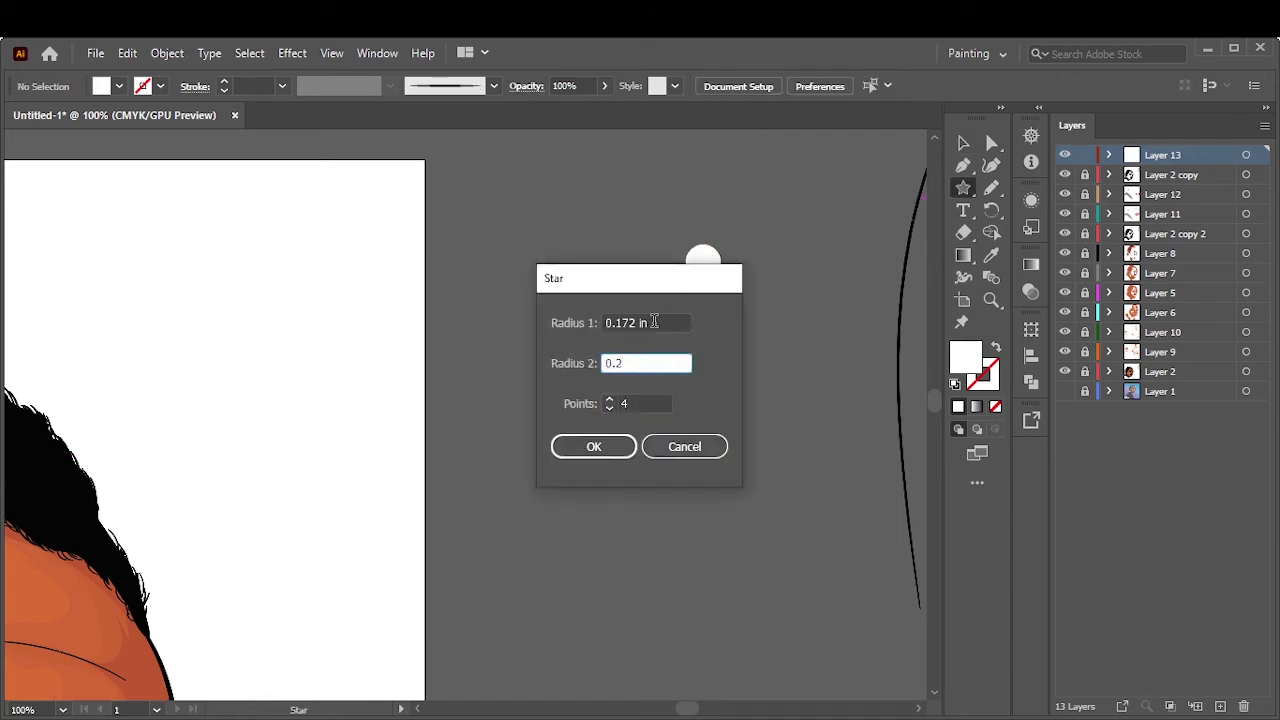
key("Return")
Move the white star onto the artboard beside the hair
key("v")
left_click_drag(773, 435, 800, 464)
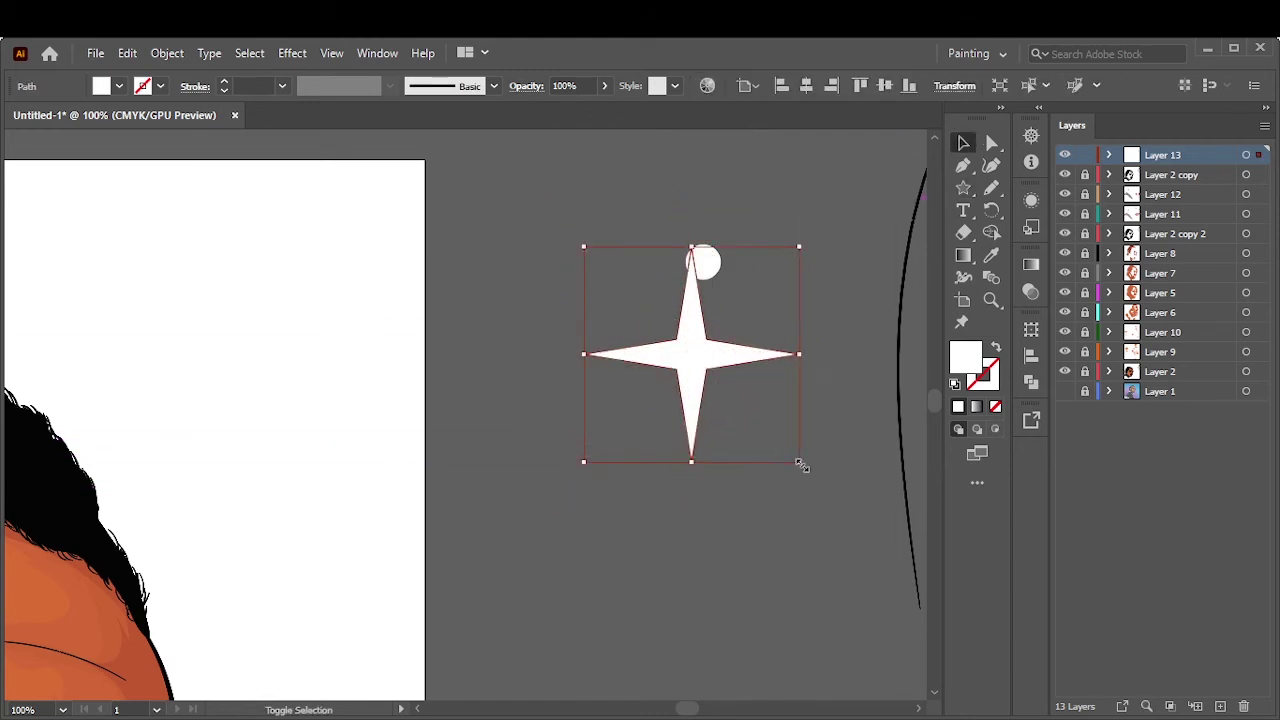
key("ctrl+z")
mouse_move(660, 345)
left_mouse_down()
mouse_move(471, 443)
mouse_move(255, 430)
left_mouse_up()
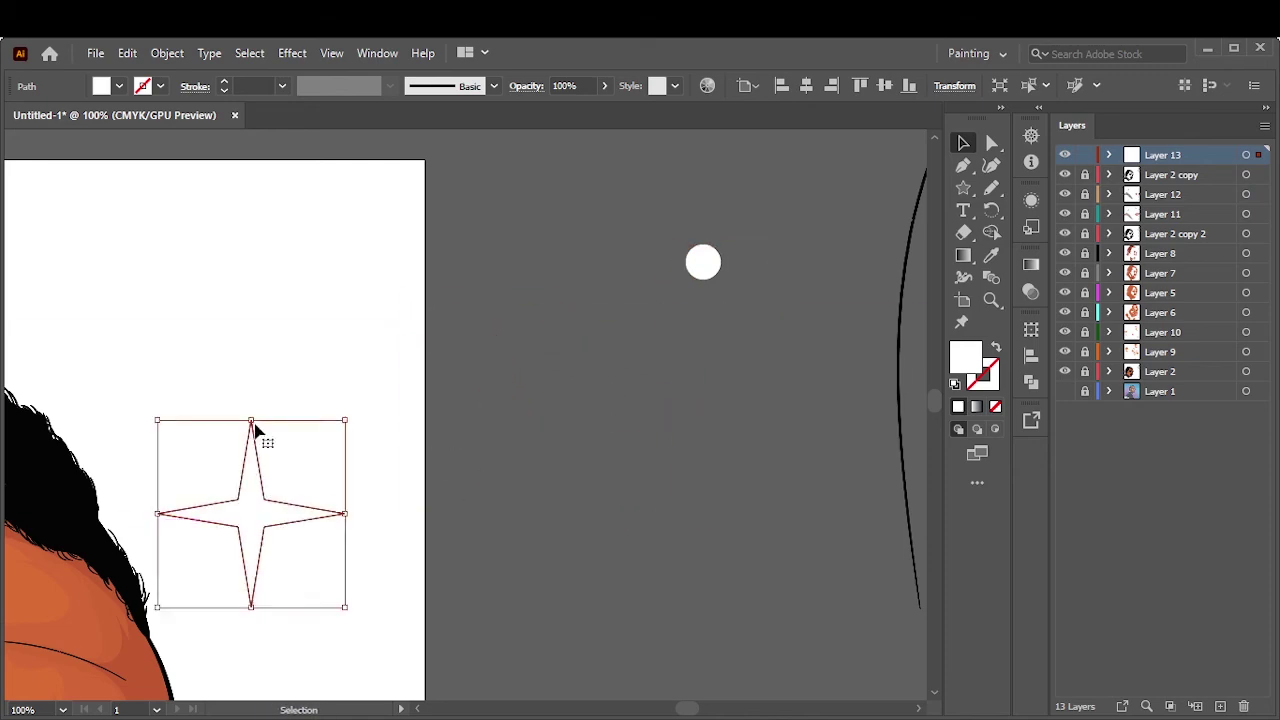
Move the white star over the portrait and place it on the chain
scroll(255, 430, "up", 5)
left_click_drag(151, 265, 540, 292)
scroll(540, 292, "down", 5)
scroll(540, 400, "up", 4)
left_click_drag(457, 337, 540, 420)
Copy the star further along the chain and to its end, then add a new layer
left_click_drag(190, 210, 433, 335, "alt")
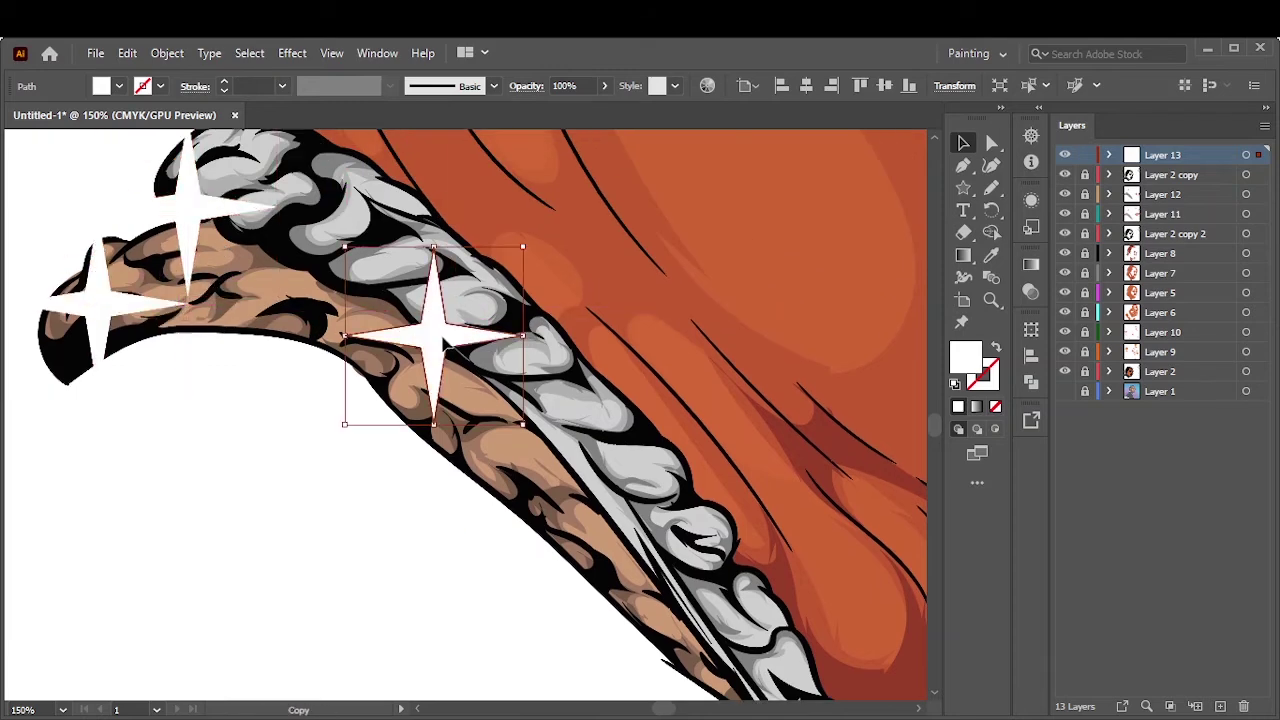
scroll(433, 335, "down", 3)
left_click_drag(357, 251, 686, 514, "alt")
scroll(684, 148, "down", 5)
left_click(684, 148)
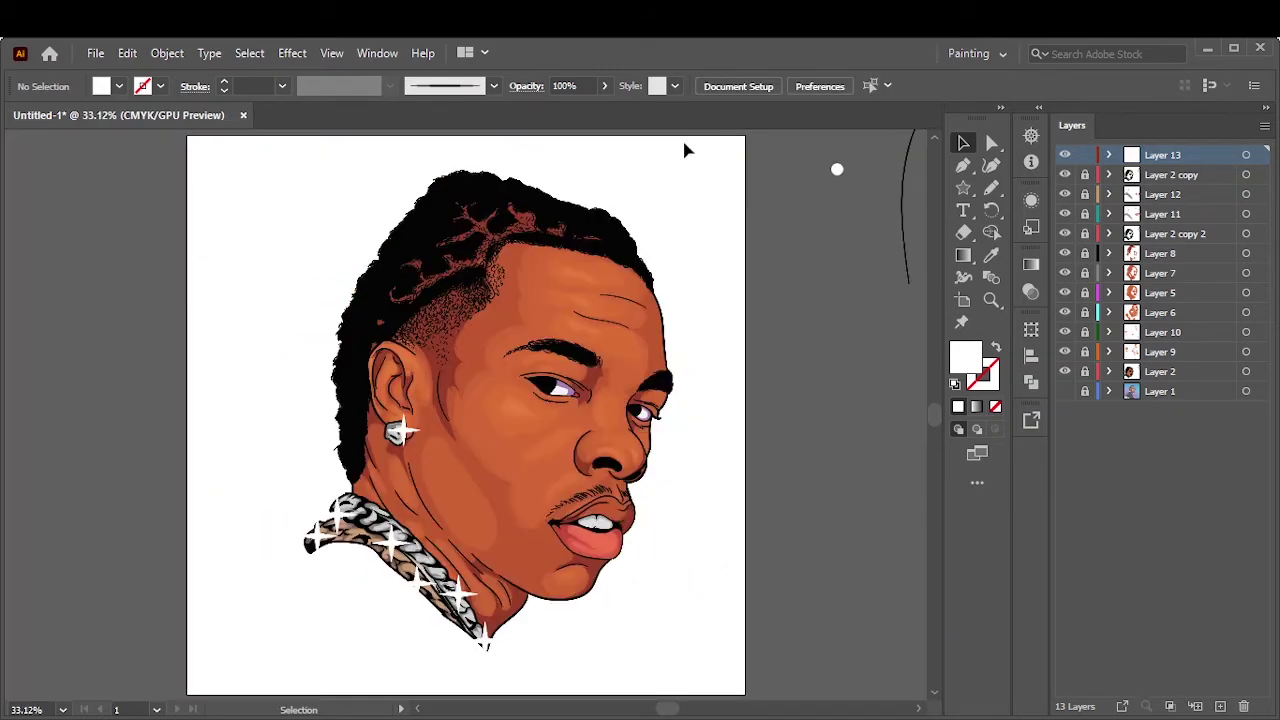
key("ctrl+l")
Draw a long flat ellipse and give it a gradient fill with a middle stop
key("l")
scroll(243, 234, "up", 3)
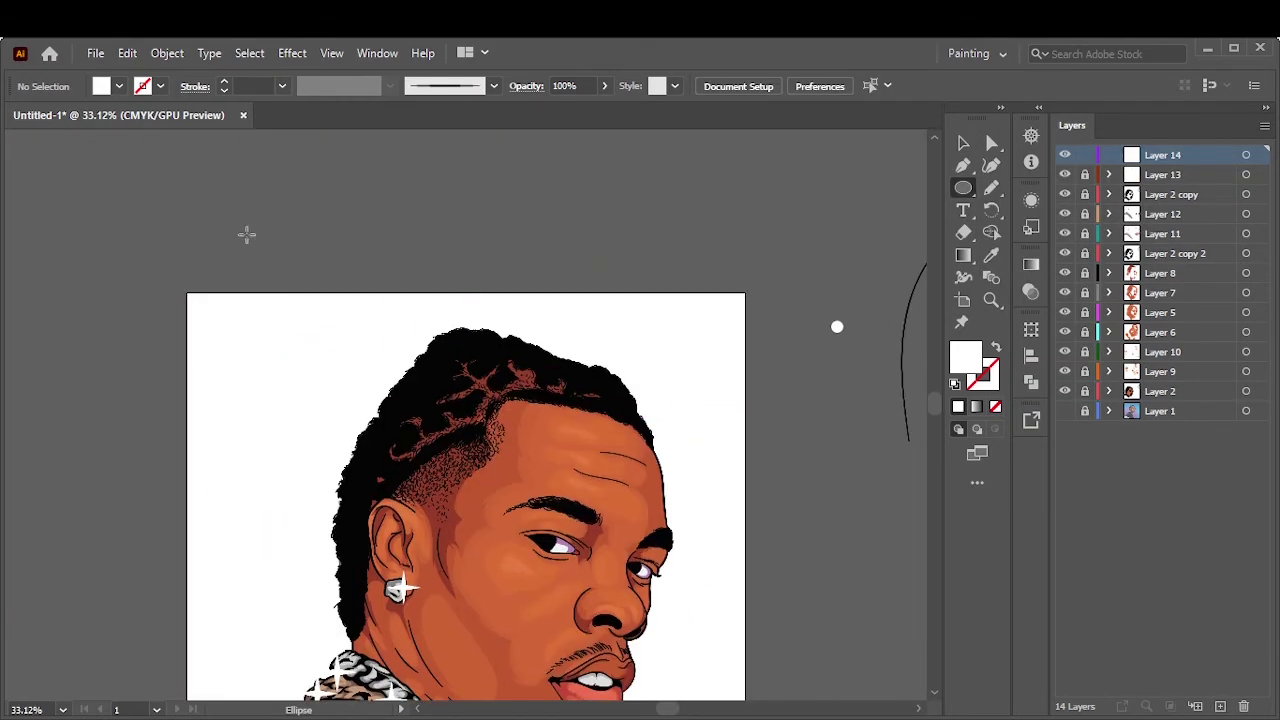
left_click_drag(245, 236, 809, 241)
left_click(119, 86)
left_click(15, 155)
left_click(885, 409)
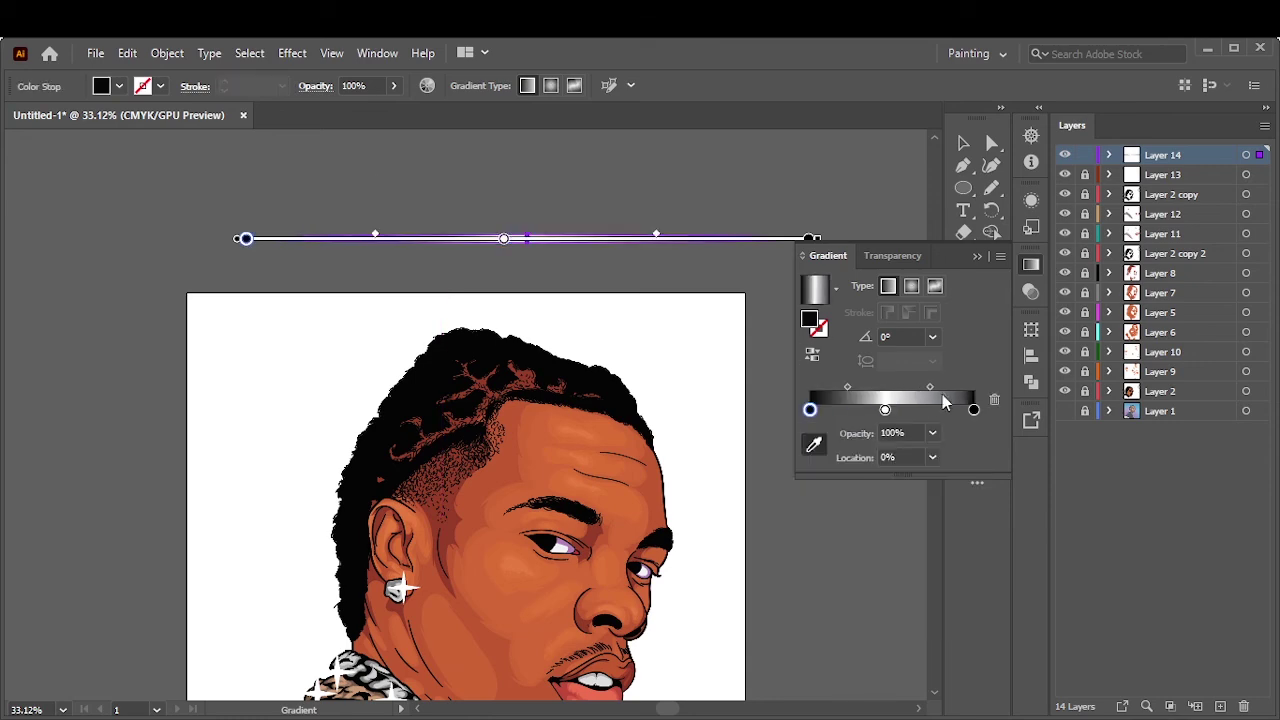
double_click(885, 409)
left_click(812, 510)
Set up the Paintbrush with the 3 pt. Oval brush at 0.25 pt stroke weight
key("b")
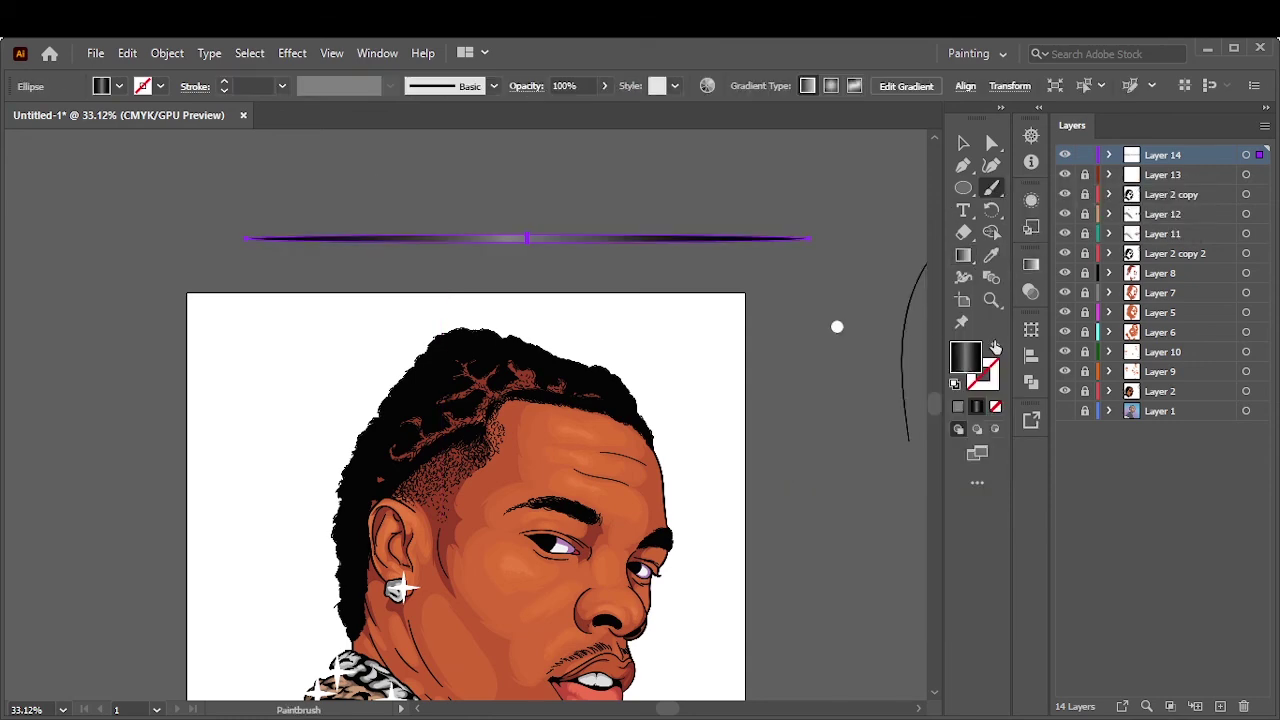
left_click(493, 86)
left_click(480, 127)
scroll(694, 237, "down", 2)
left_click(282, 86)
left_click(258, 106)
key("ctrl+1")
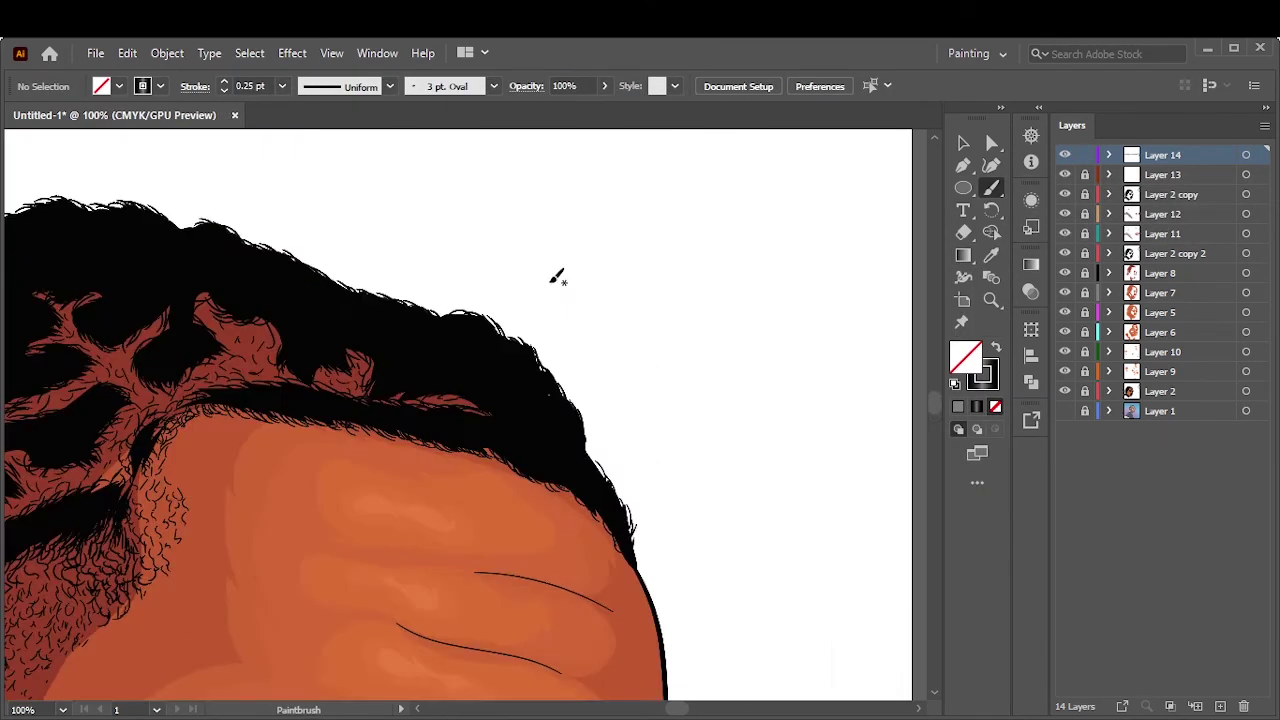
Paint short white highlight strokes along the hair edge and within the hair
left_click_drag(548, 420, 512, 374)
scroll(400, 340, "down", 3)
scroll(360, 151, "up", 4)
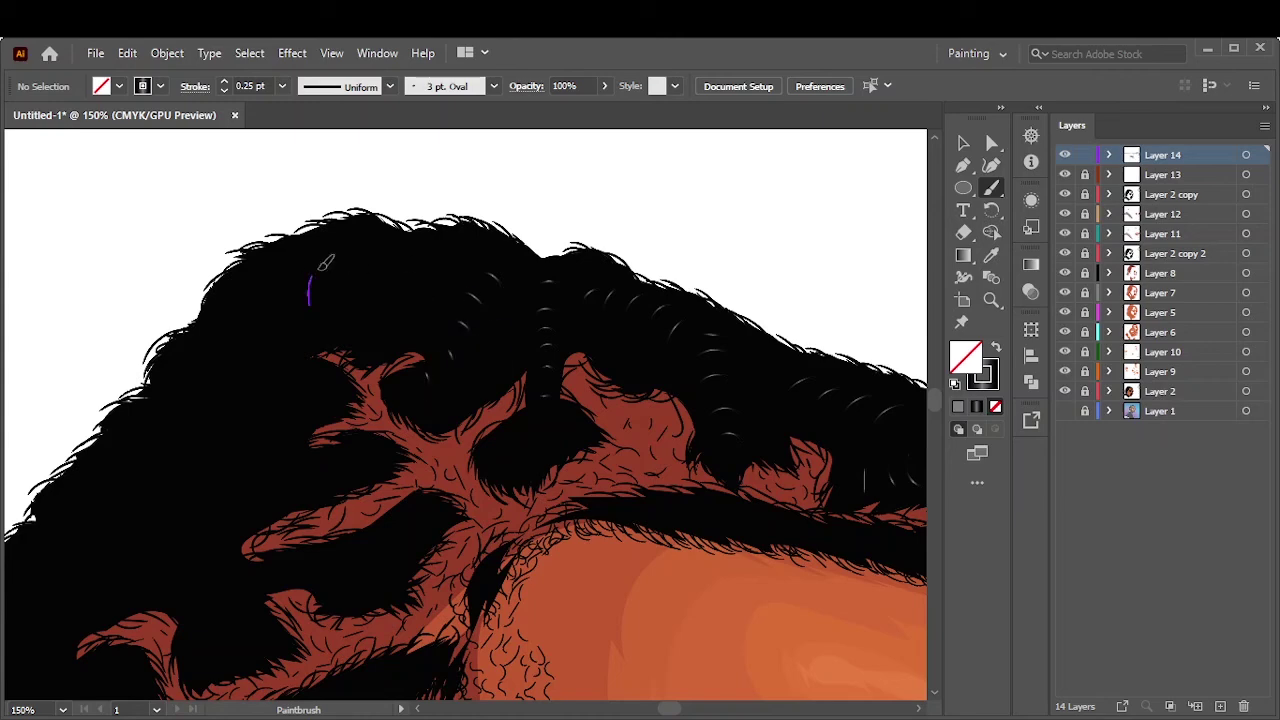
scroll(250, 350, "down", 4)
scroll(463, 229, "up", 4)
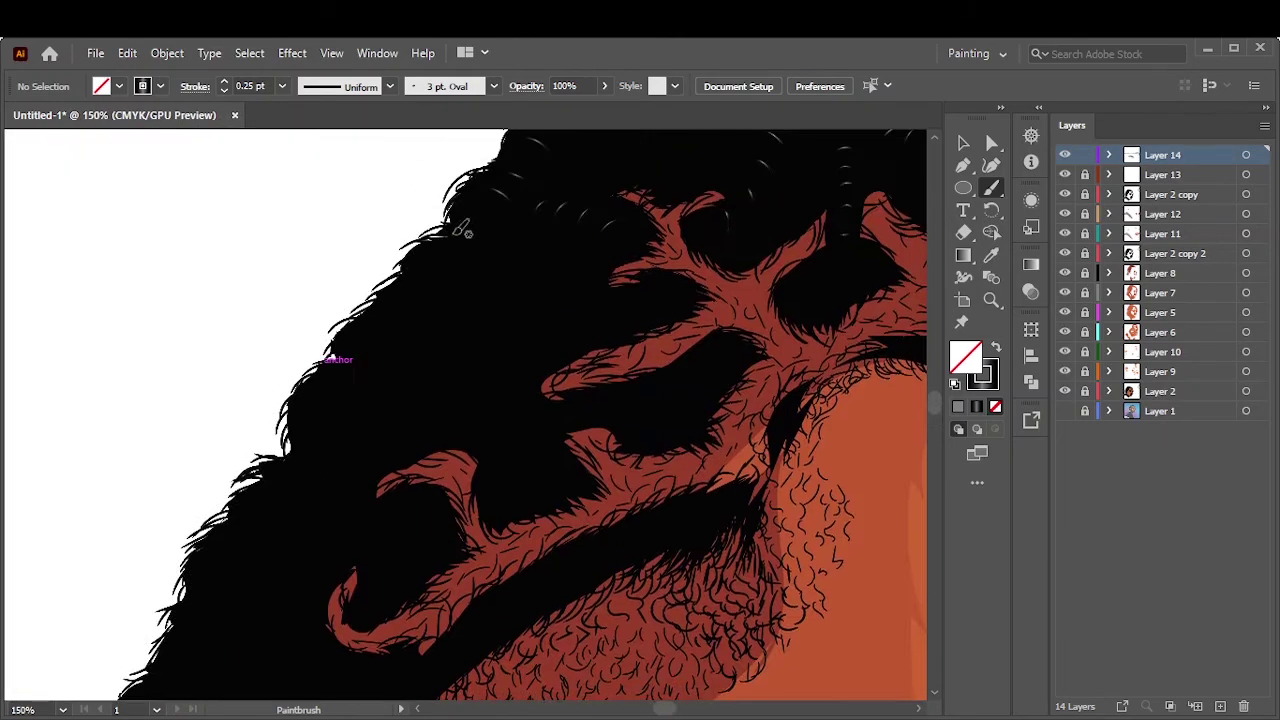
left_click_drag(520, 456, 566, 414)
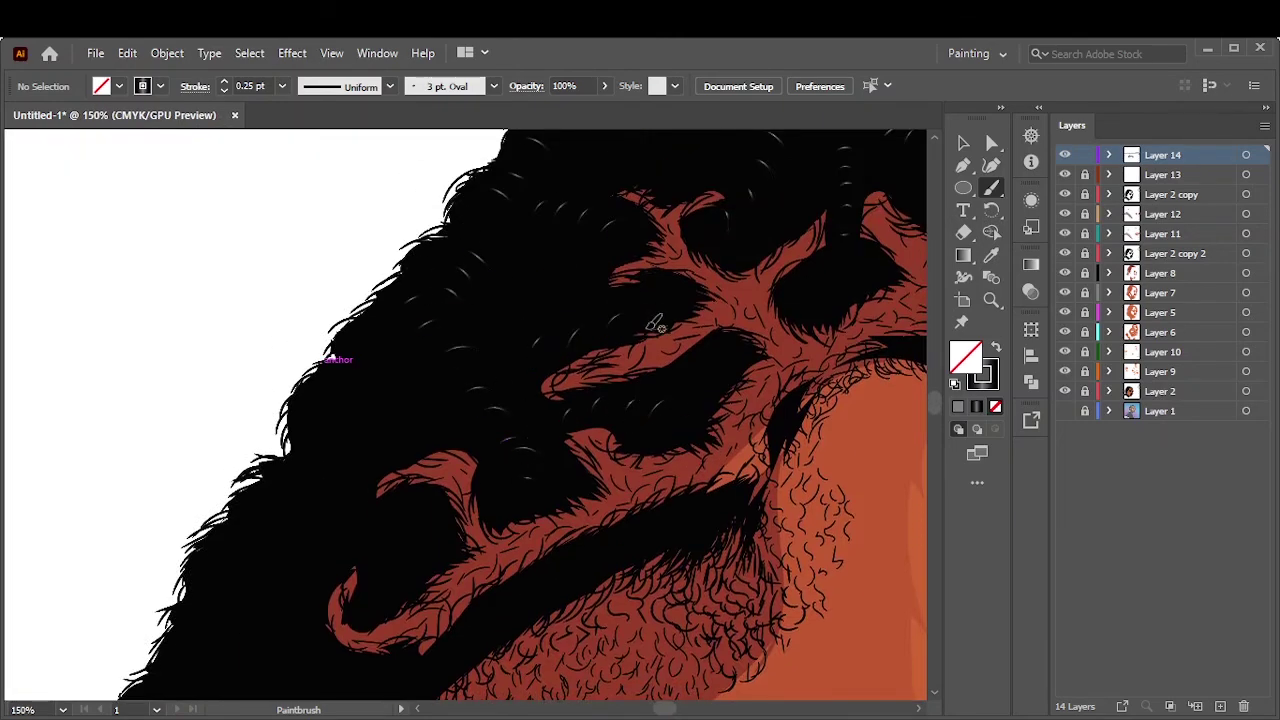
scroll(467, 295, "down", 4)
scroll(466, 277, "up", 3)
scroll(414, 303, "up", 1)
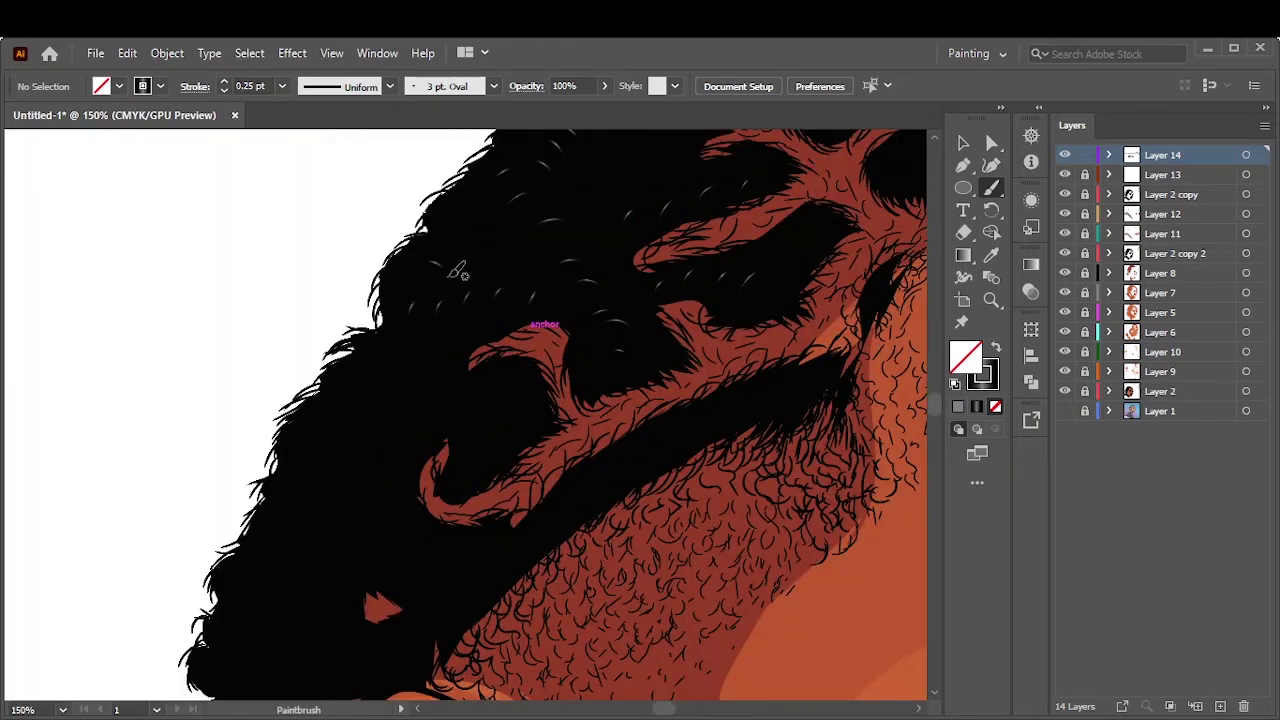
scroll(408, 333, "down", 4)
scroll(459, 240, "up", 4)
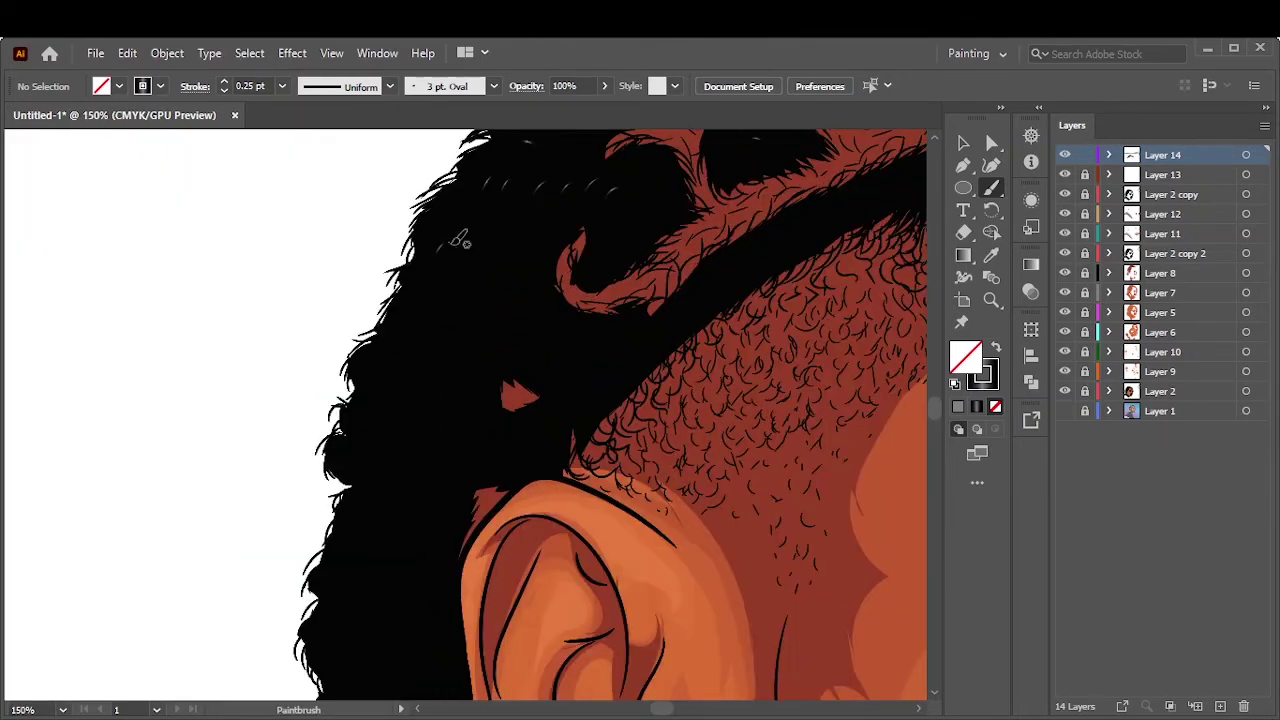
scroll(455, 213, "down", 4)
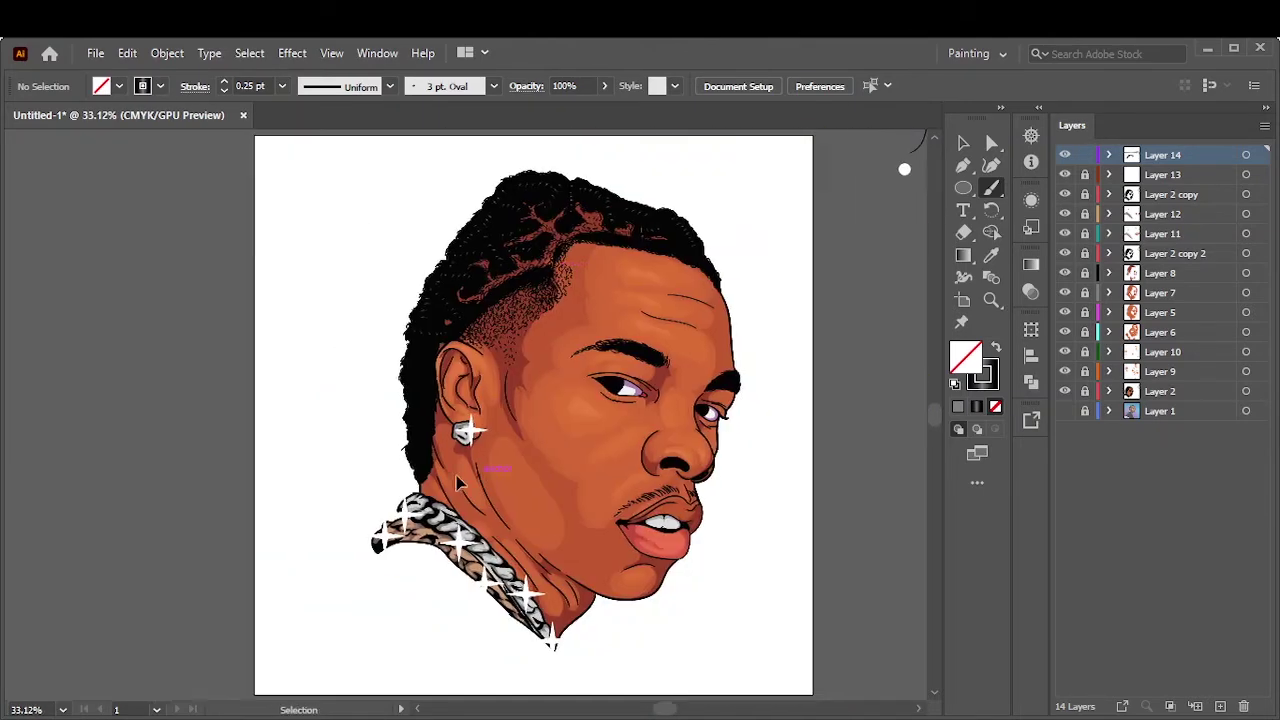
scroll(393, 407, "up", 3)
scroll(384, 238, "down", 3)
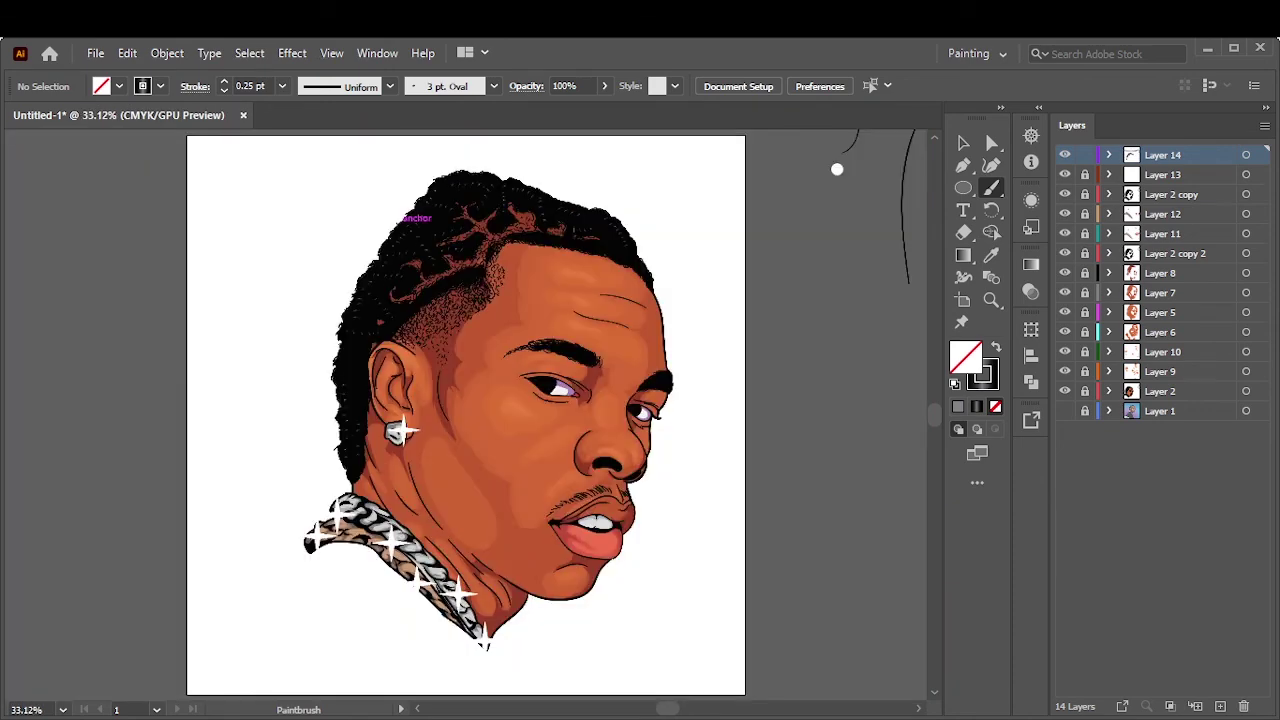
scroll(302, 511, "up", 4)
scroll(377, 458, "down", 4)
scroll(294, 238, "up", 4)
key("ctrl+0")
Add a rim-lighting layer, set the fill to pink, and pencil a rim shape beside the eye
left_click(1065, 410)
left_click(1220, 706)
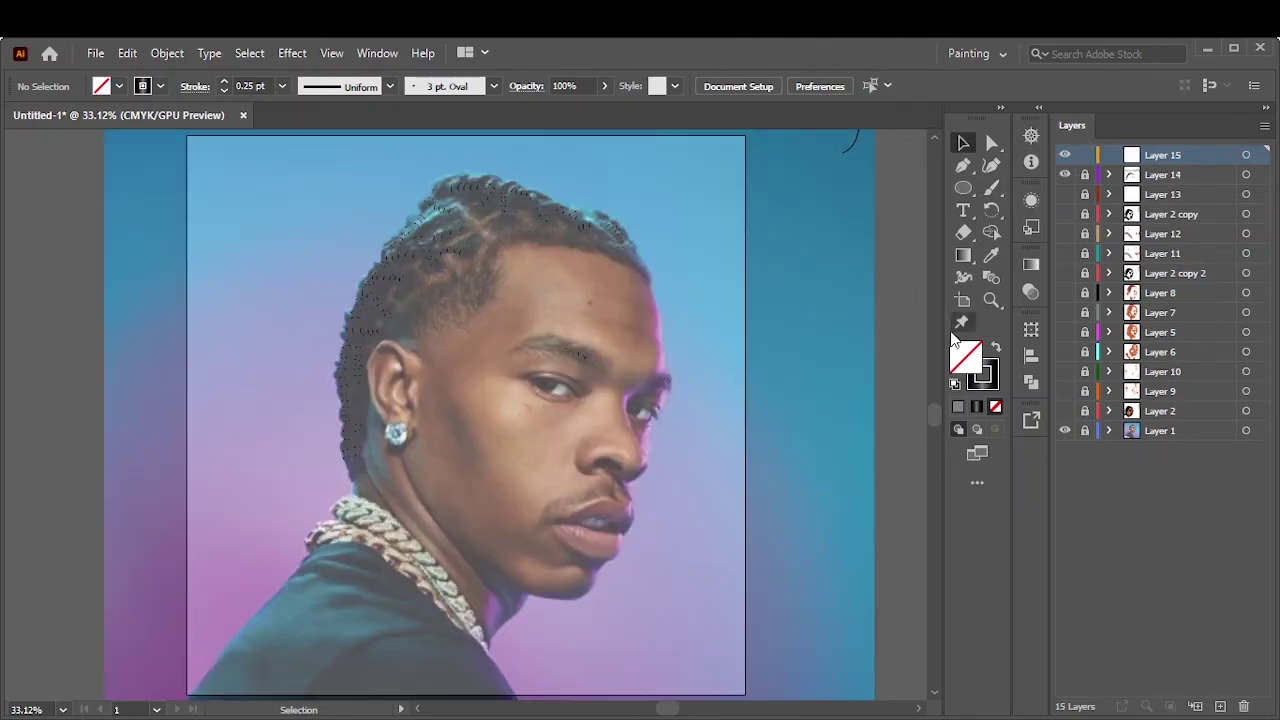
scroll(470, 380, "up", 5)
double_click(965, 355)
left_click(850, 300)
left_click(1171, 269)
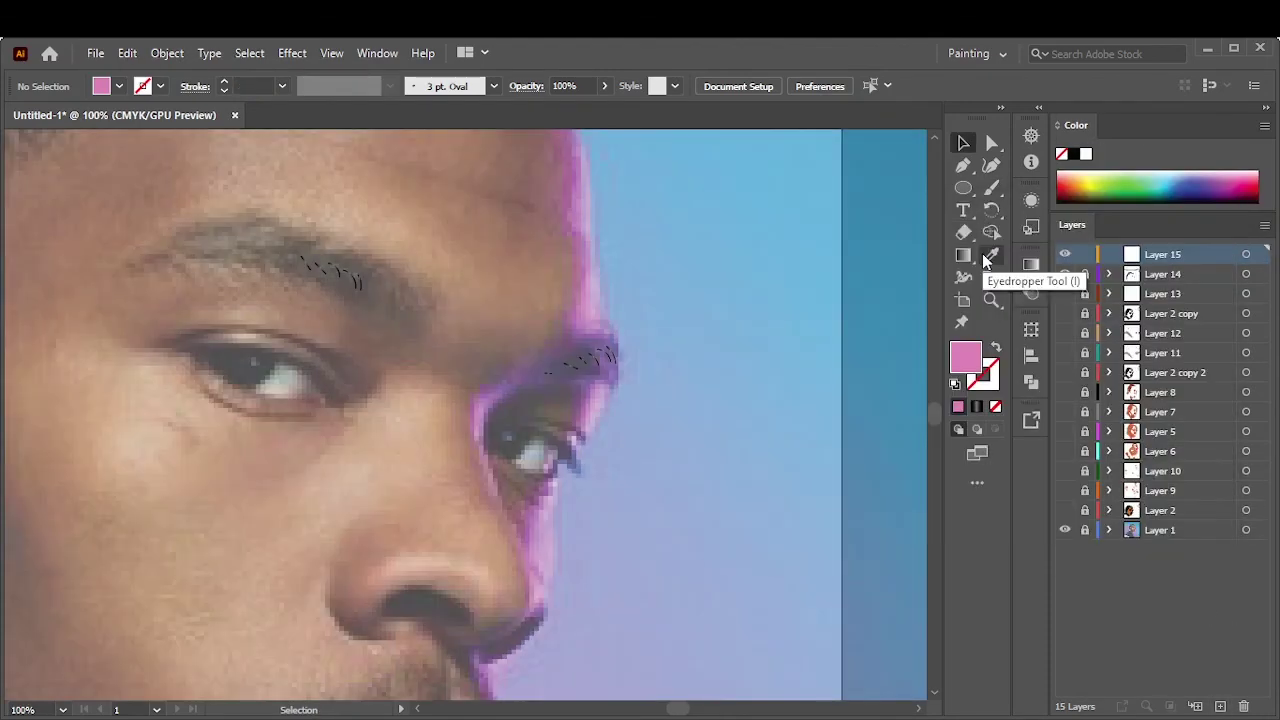
left_click(991, 187)
left_click_drag(518, 362, 477, 398)
Trace pink rim lights along the face edge, forehead, nose tip and nose edge
scroll(512, 385, "up", 2)
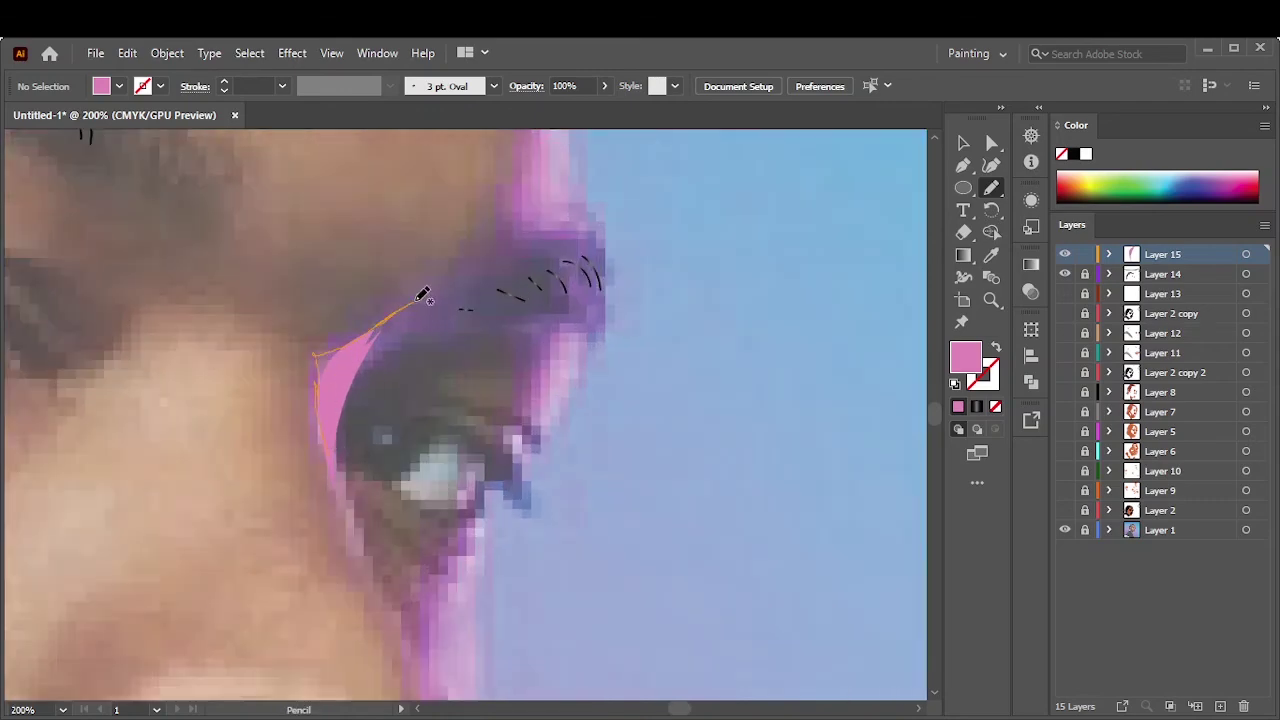
left_click_drag(578, 226, 580, 228)
left_click(1065, 530)
key("ctrl+0")
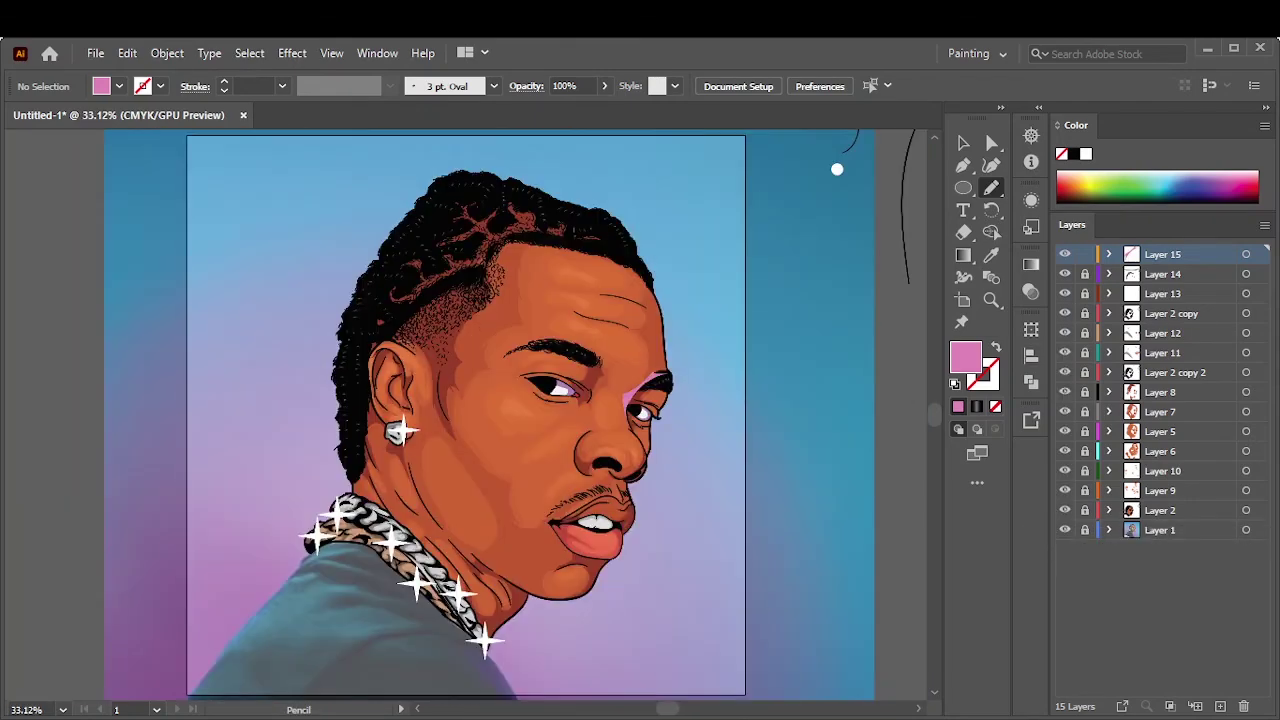
scroll(635, 482, "up", 3)
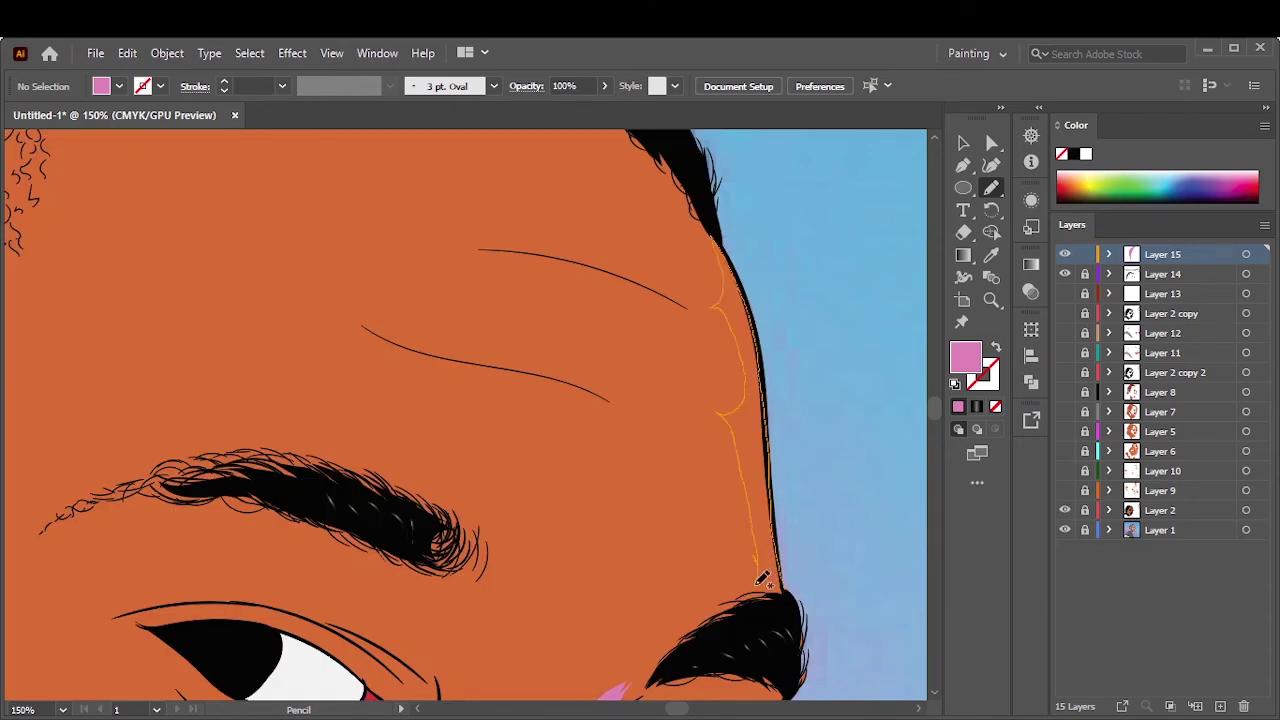
left_click_drag(762, 578, 766, 583)
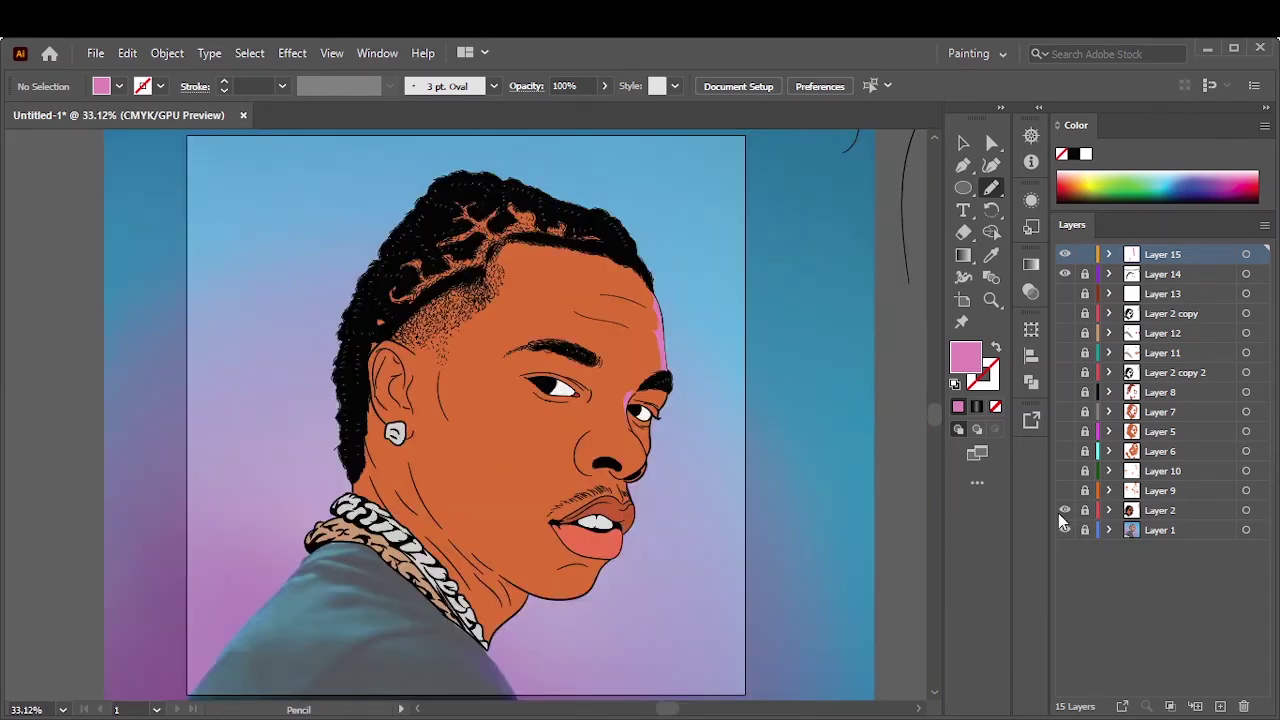
left_click(1065, 530)
scroll(621, 457, "up", 5)
left_click_drag(650, 544, 619, 447)
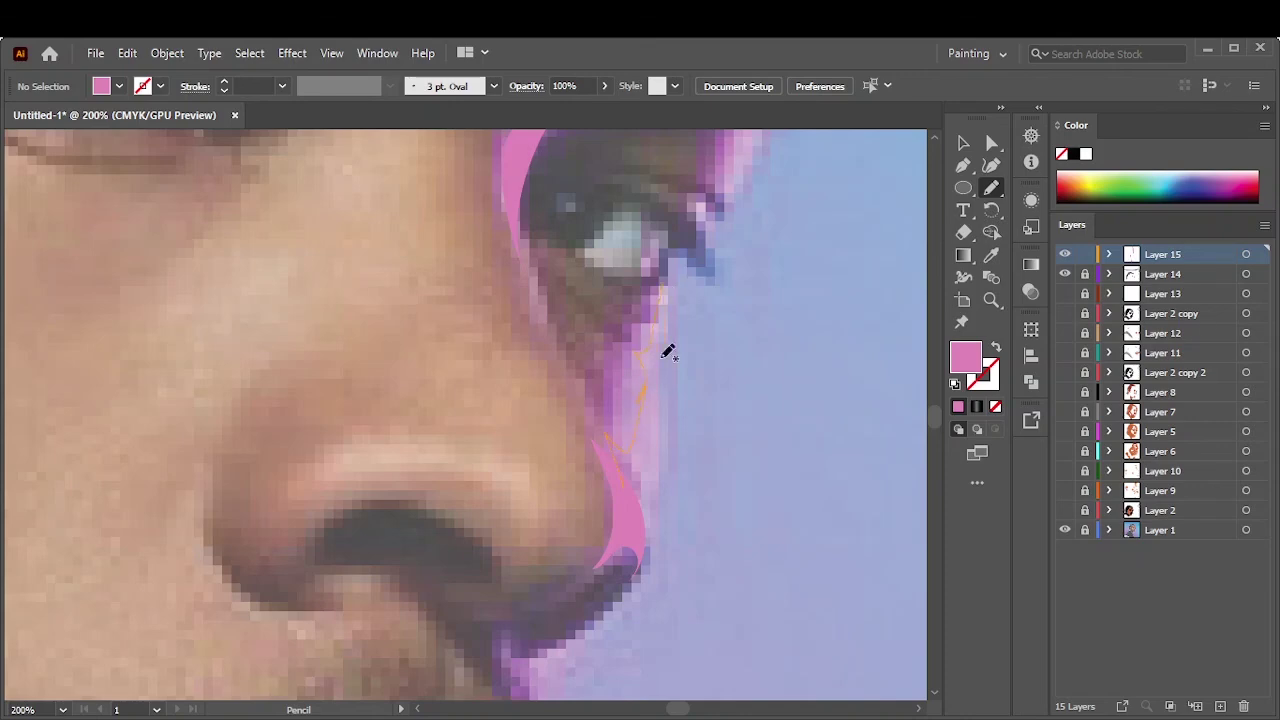
left_click_drag(667, 352, 664, 345)
Move the rim-light layer beneath the line art and add pink rim lights along the chin and neck
left_click(1065, 313)
left_click_drag(1162, 254, 1162, 322)
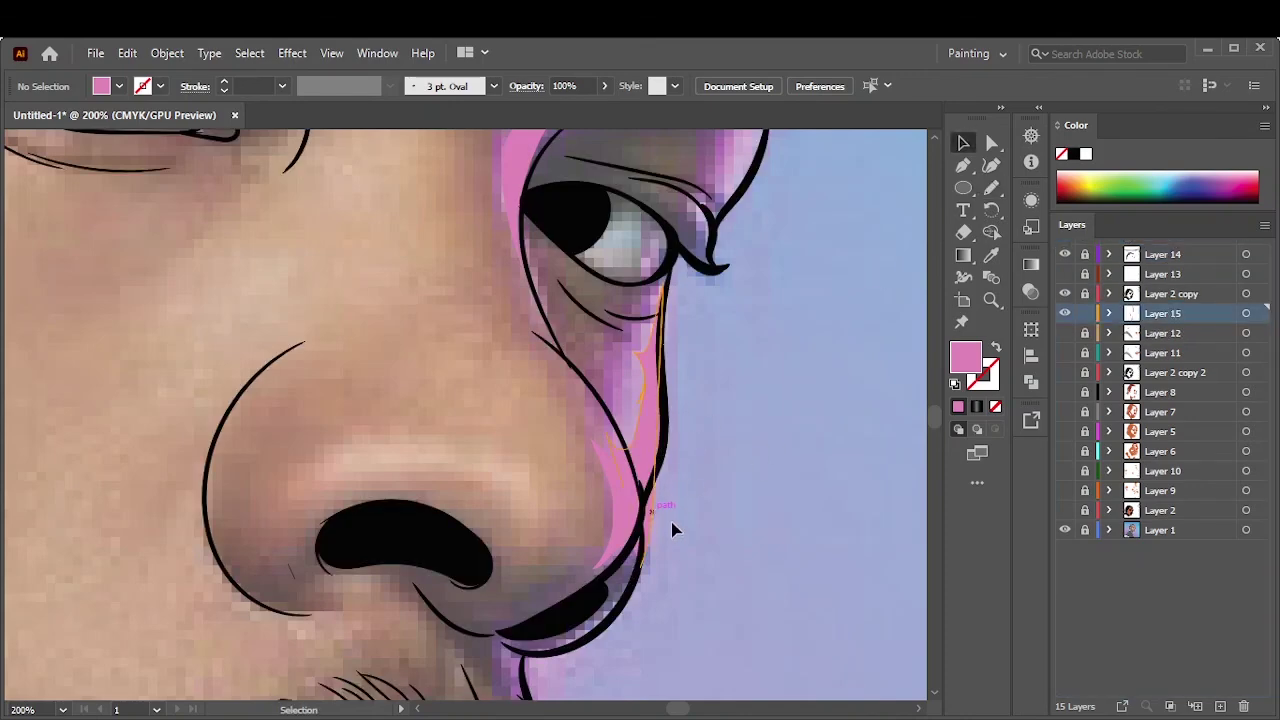
scroll(617, 335, "down", 5)
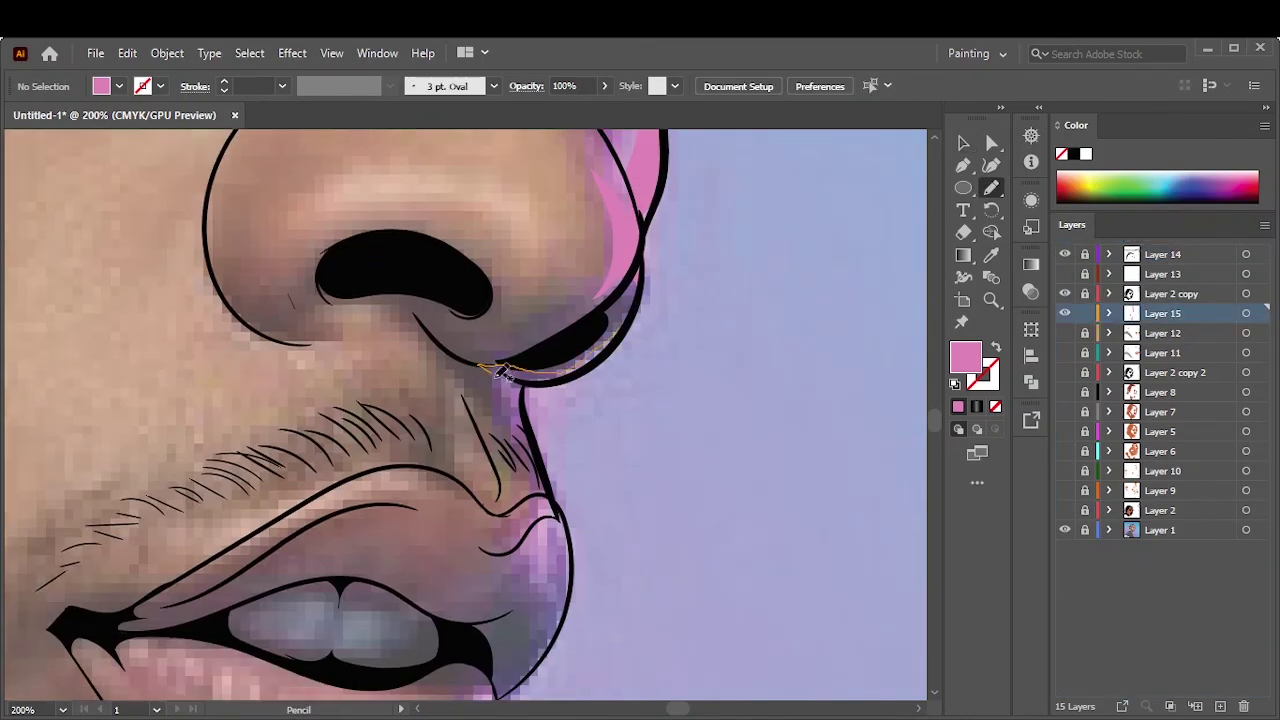
scroll(600, 330, "down", 5)
scroll(563, 313, "down", 2)
left_click_drag(567, 255, 562, 258)
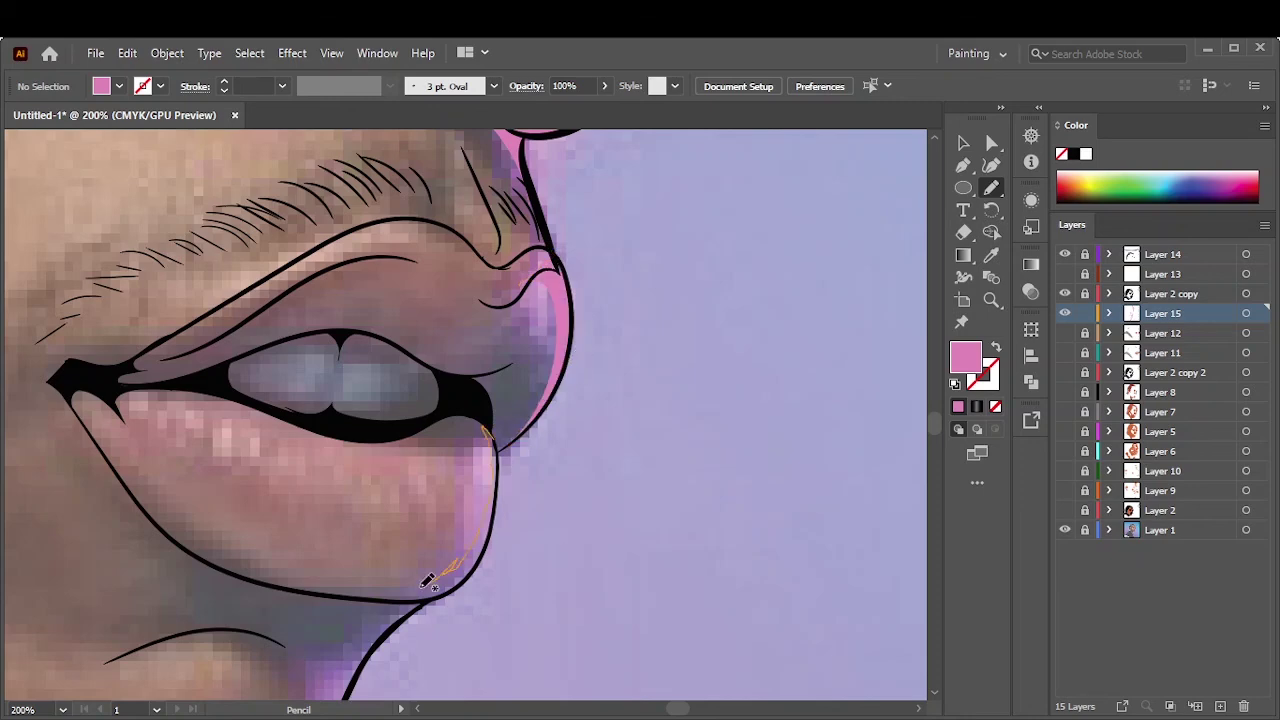
scroll(560, 320, "down", 5)
left_click_drag(397, 331, 349, 384)
left_click_drag(418, 340, 420, 333)
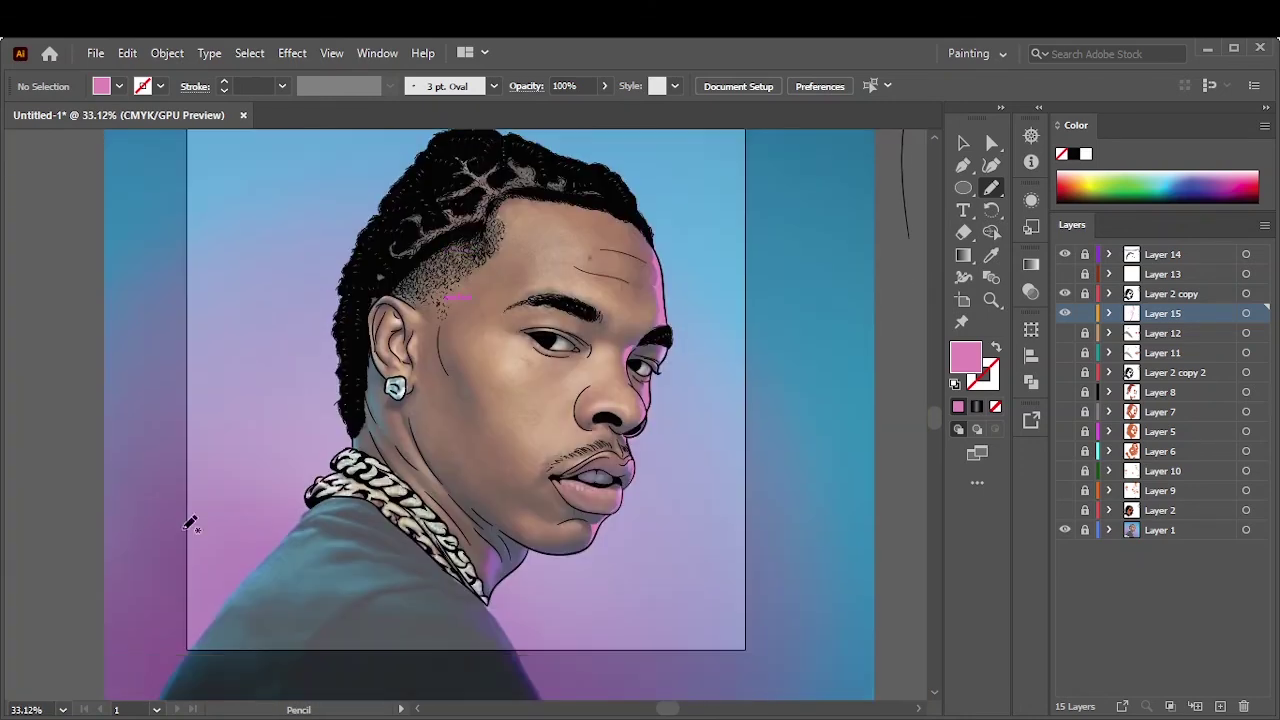
left_click_drag(487, 603, 487, 603)
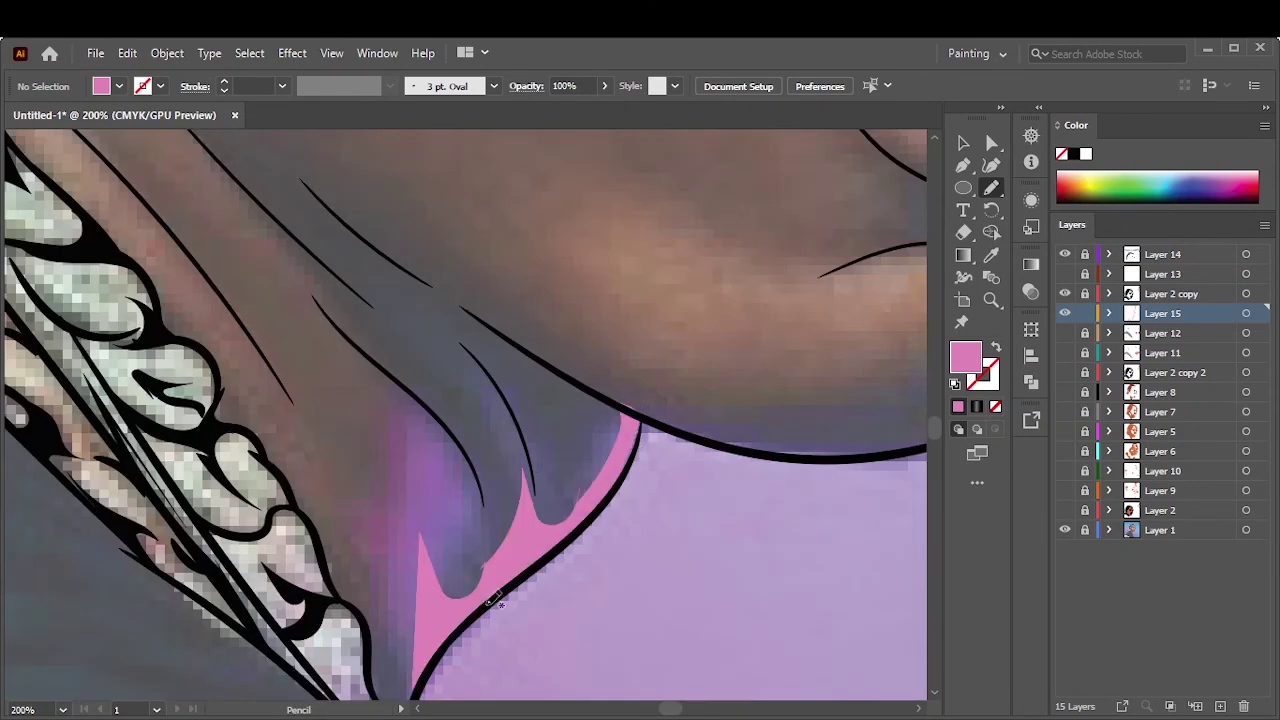
Review the pink rim lights with the photo hidden and switch the fill to light blue
key("ctrl+0")
left_click(1065, 530)
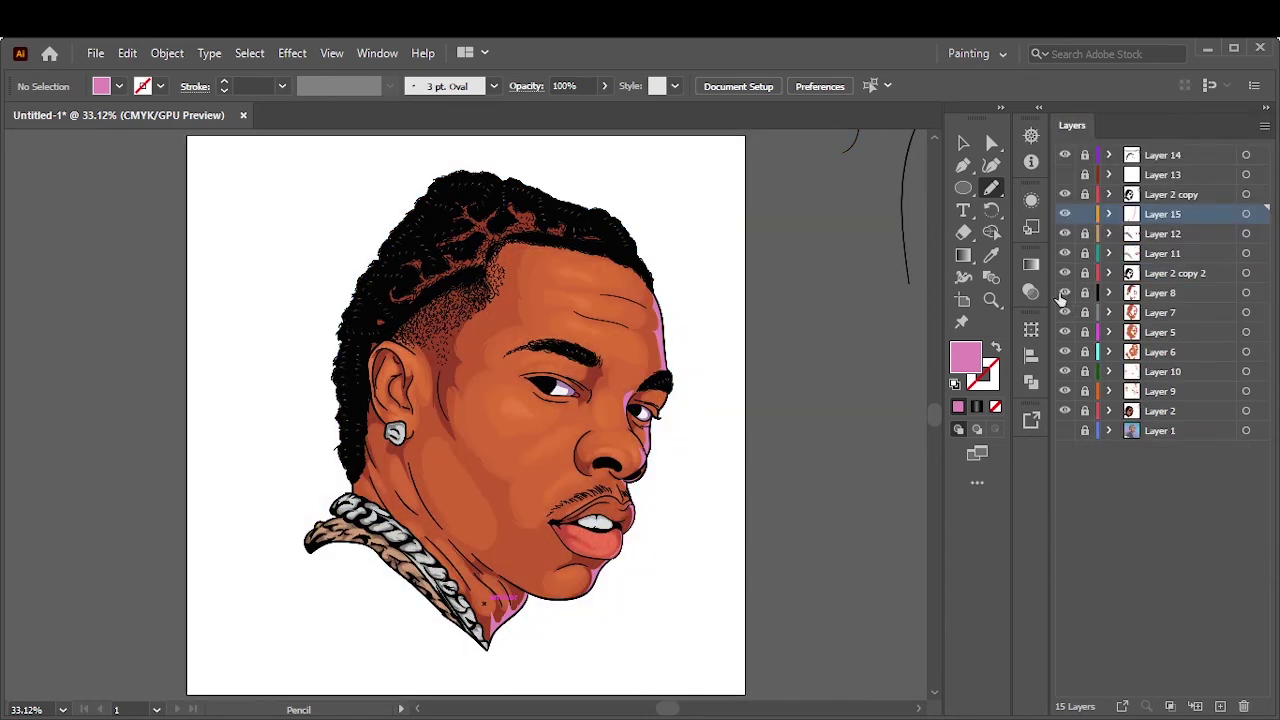
left_click(991, 255)
double_click(965, 355)
left_click(991, 377)
key("Return")
left_click(1065, 430)
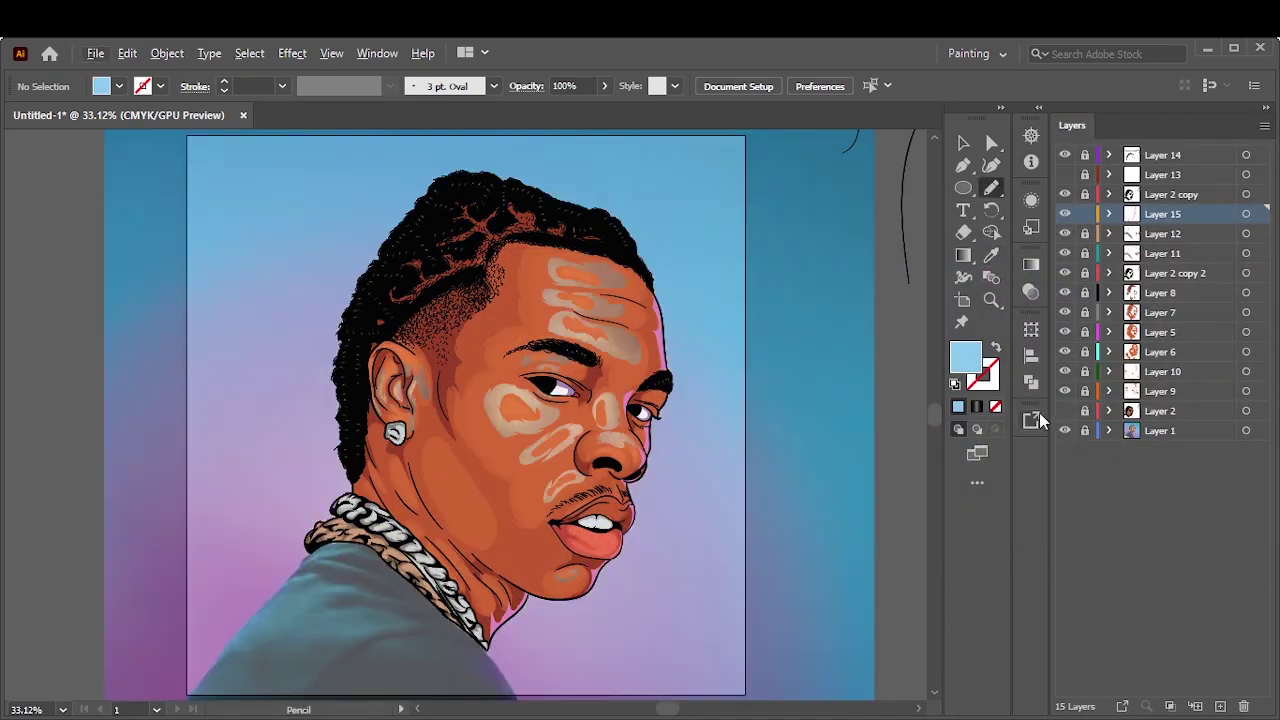
key("n")
Draw a light blue rim light down the neck behind the ear and review the result
scroll(375, 465, "up", 5)
left_click_drag(415, 560, 414, 323)
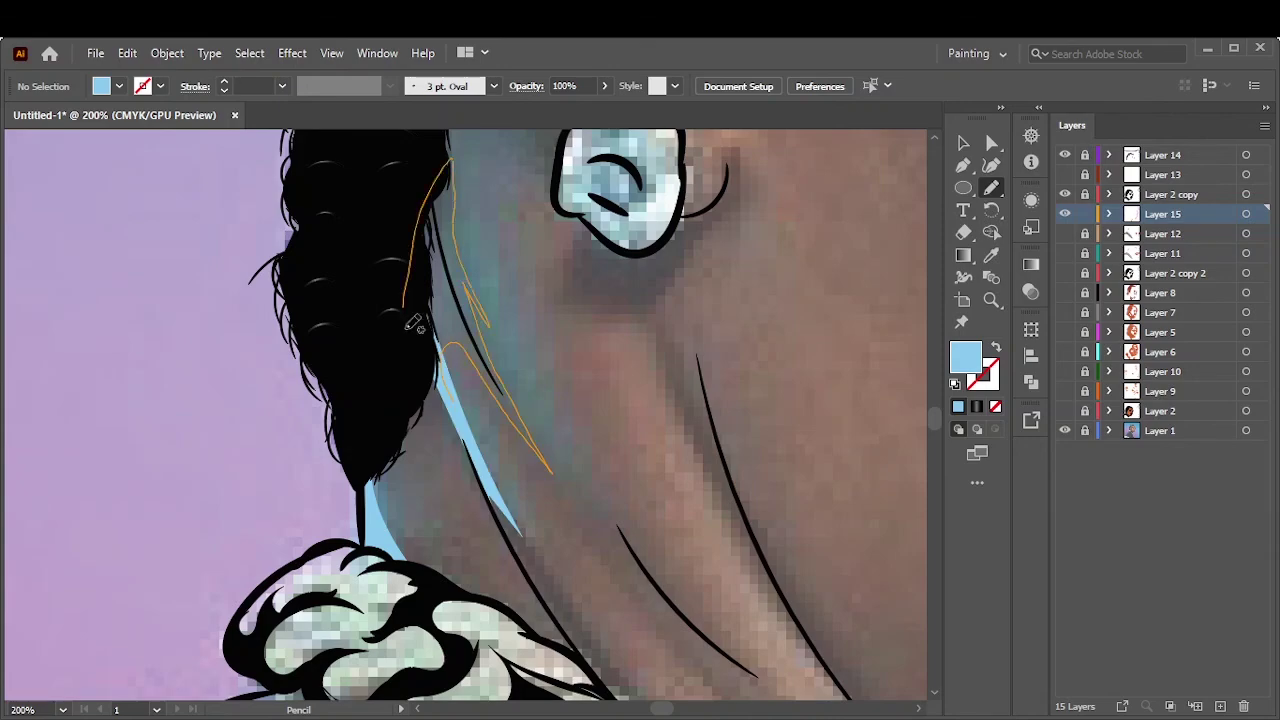
scroll(414, 323, "up", 5)
left_click_drag(471, 400, 502, 565)
key("ctrl+0")
left_click(1065, 430, "alt")
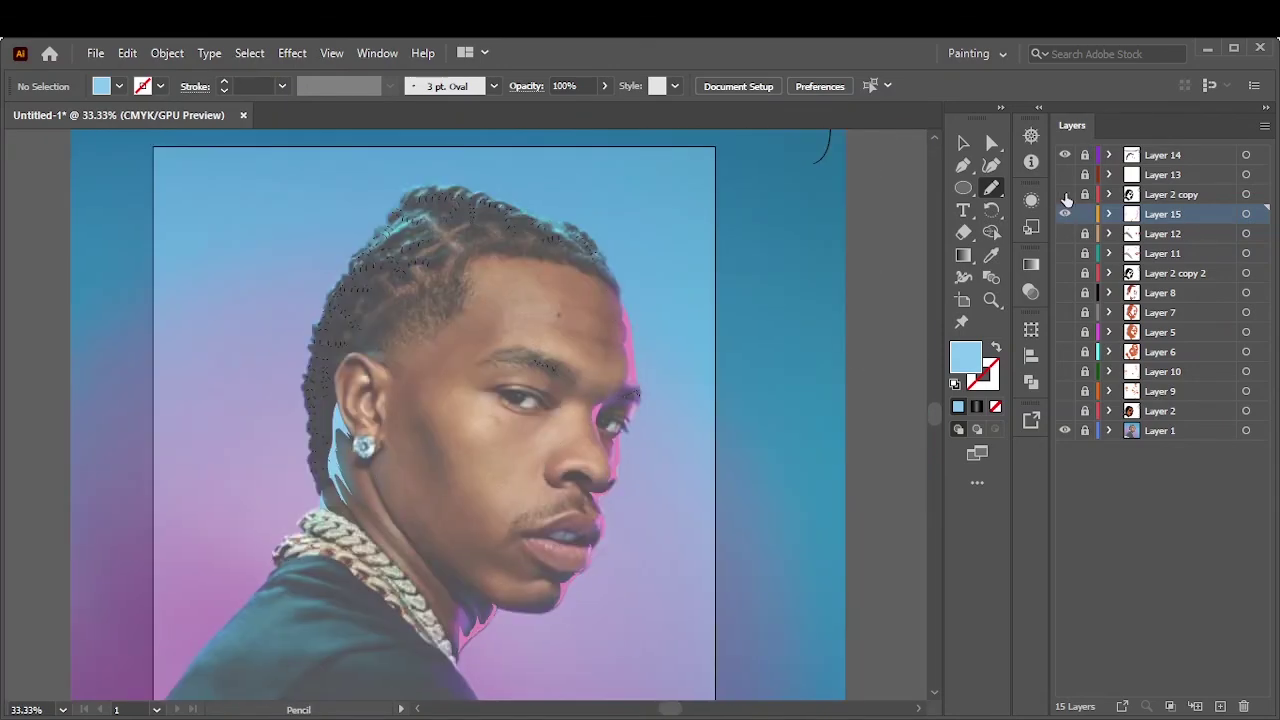
left_click(1065, 430)
Add a new layer for rim light and set the fill to the sampled pink
left_click(991, 255)
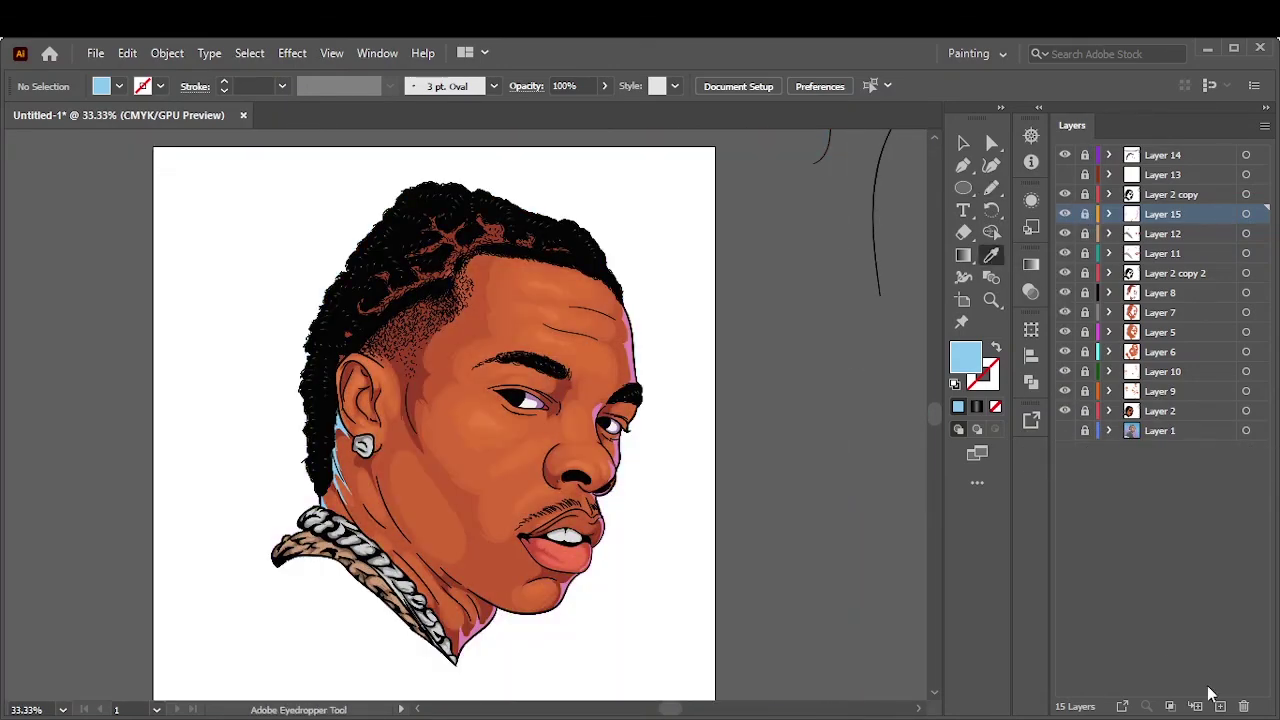
left_click(1195, 706)
double_click(965, 357)
key("Return")
key("n")
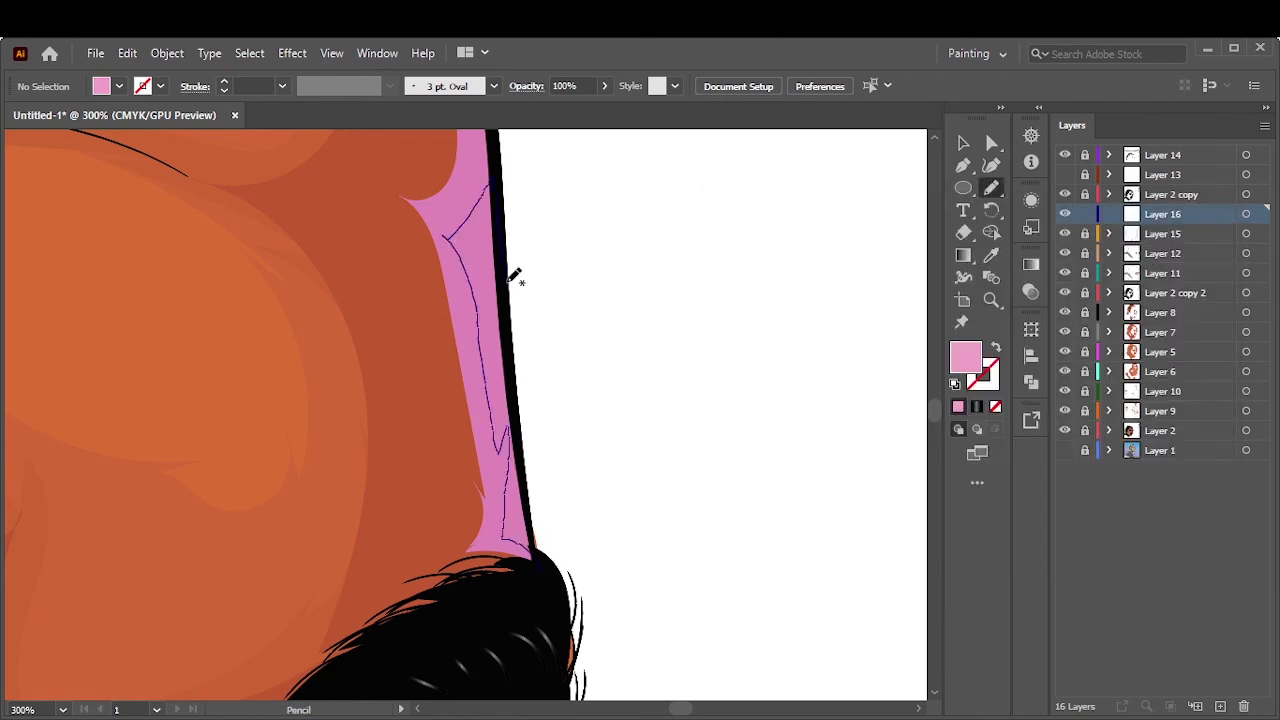
Trace pink Pencil rim lights along the forehead, under the eye and along the nose
left_click_drag(513, 276, 515, 278)
double_click(966, 357)
key("Return")
scroll(674, 403, "down", 5)
left_click_drag(471, 628, 424, 292)
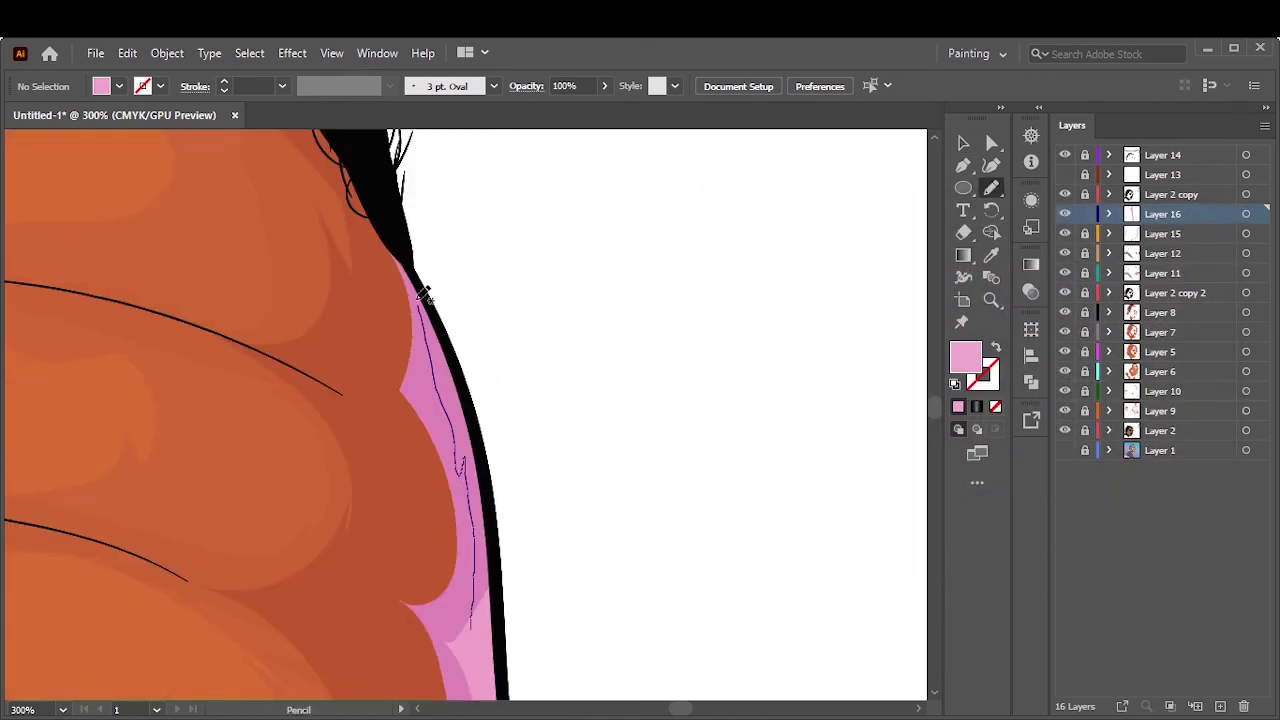
key("ctrl+0")
scroll(600, 500, "up", 5)
scroll(628, 605, "down", 2)
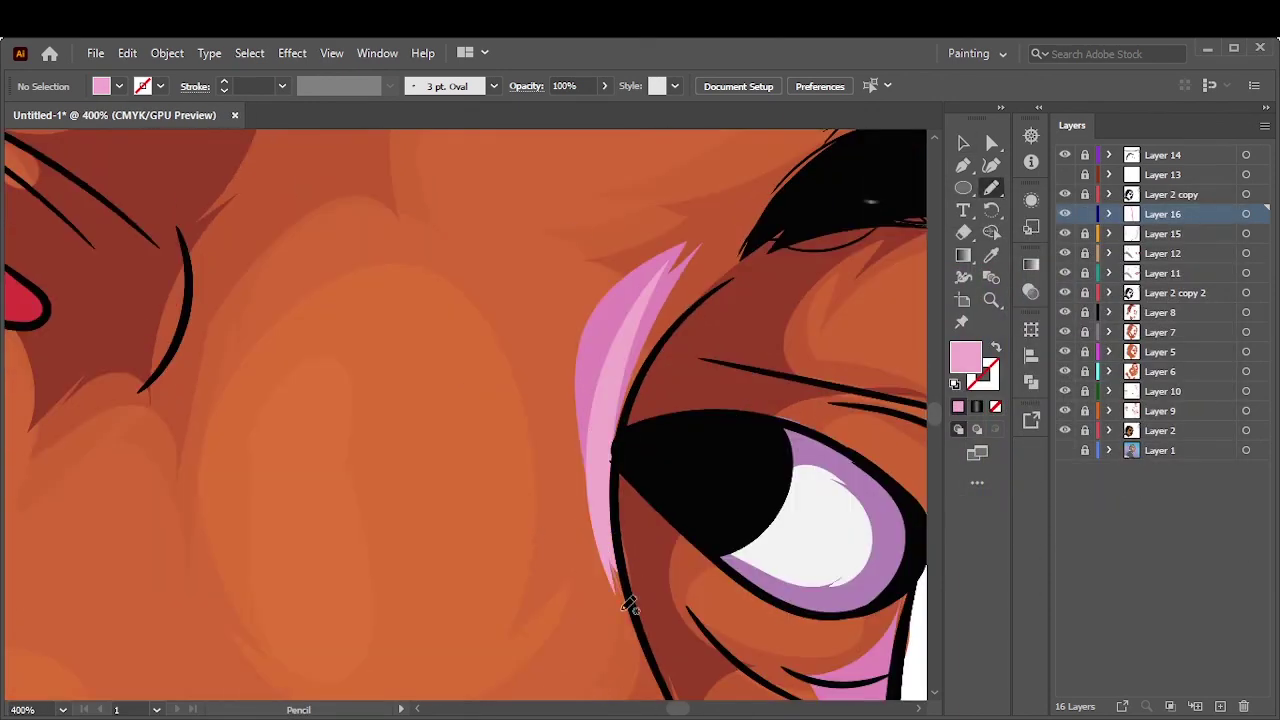
scroll(632, 326, "down", 5)
scroll(600, 280, "right", 4)
left_click_drag(474, 500, 482, 560)
scroll(557, 194, "down", 2)
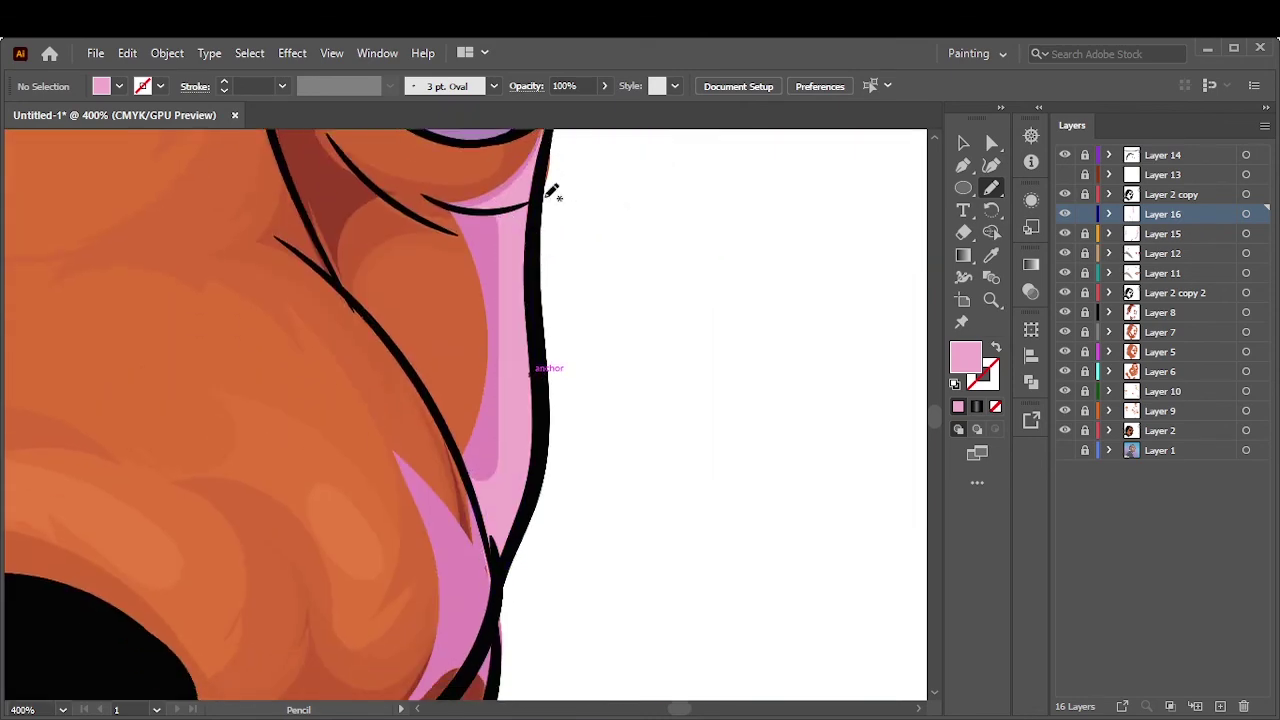
scroll(557, 194, "down", 5)
left_click_drag(428, 280, 494, 400)
Add more pink rim-light shapes along the lips and the chin edge
scroll(494, 400, "down", 3)
left_click_drag(181, 399, 277, 415)
scroll(314, 480, "down", 5)
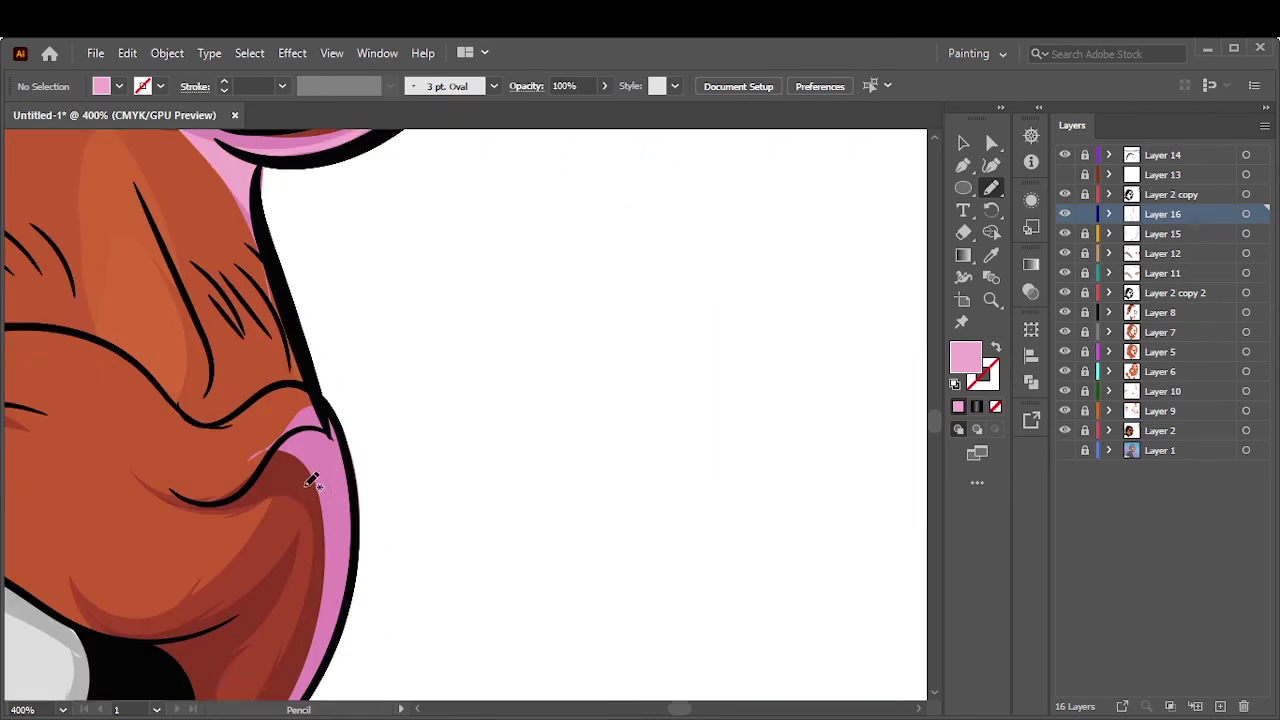
scroll(357, 329, "down", 5)
scroll(417, 446, "down", 5)
scroll(417, 446, "down", 3)
scroll(417, 446, "left", 3)
left_click_drag(512, 230, 467, 440)
scroll(464, 400, "down", 5)
scroll(464, 383, "left", 3)
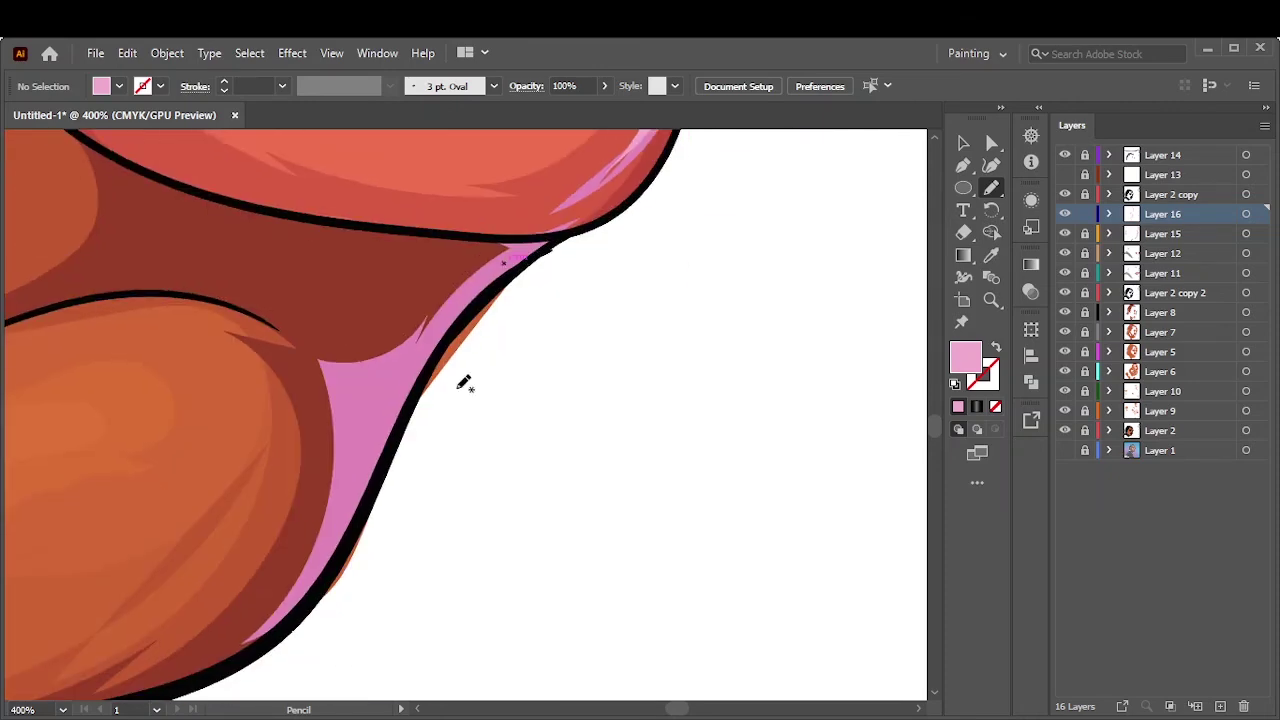
scroll(335, 565, "down", 5)
scroll(420, 470, "up", 3)
left_click_drag(398, 560, 437, 480)
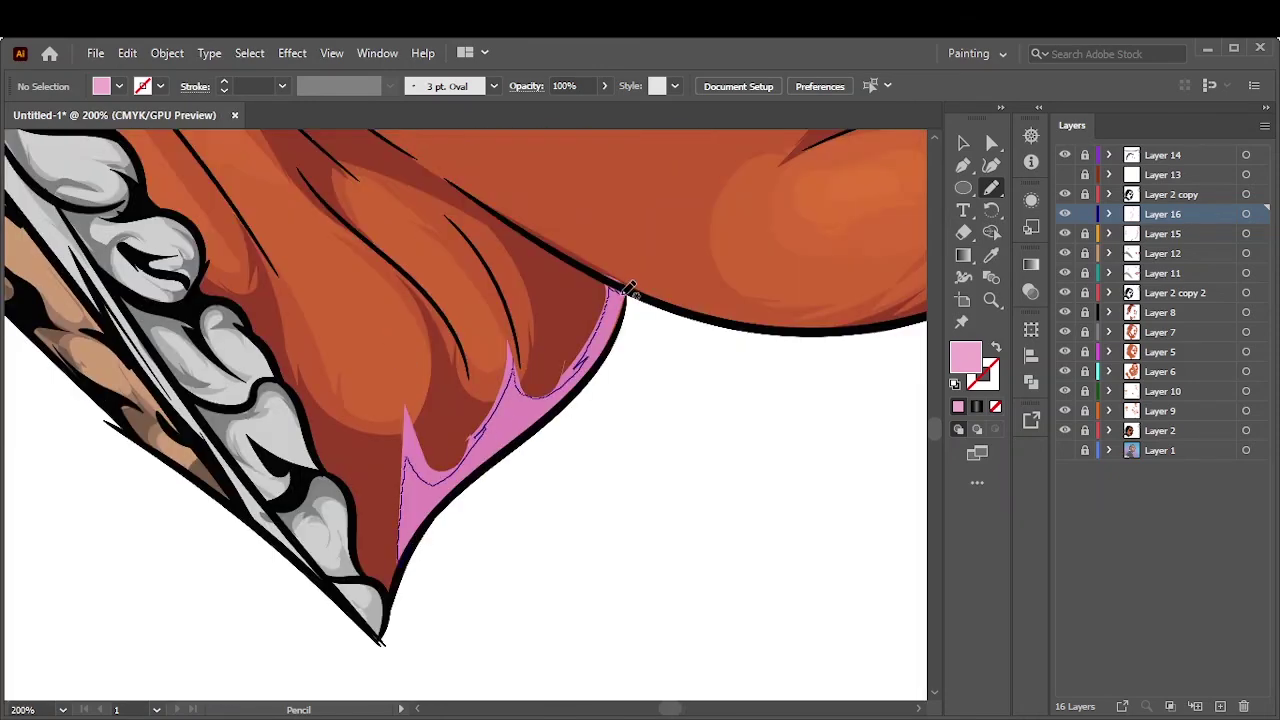
left_click_drag(628, 288, 630, 290)
Add a new empty Layer 17 on top and clear the fill colour
key("ctrl+0")
left_click(1160, 155)
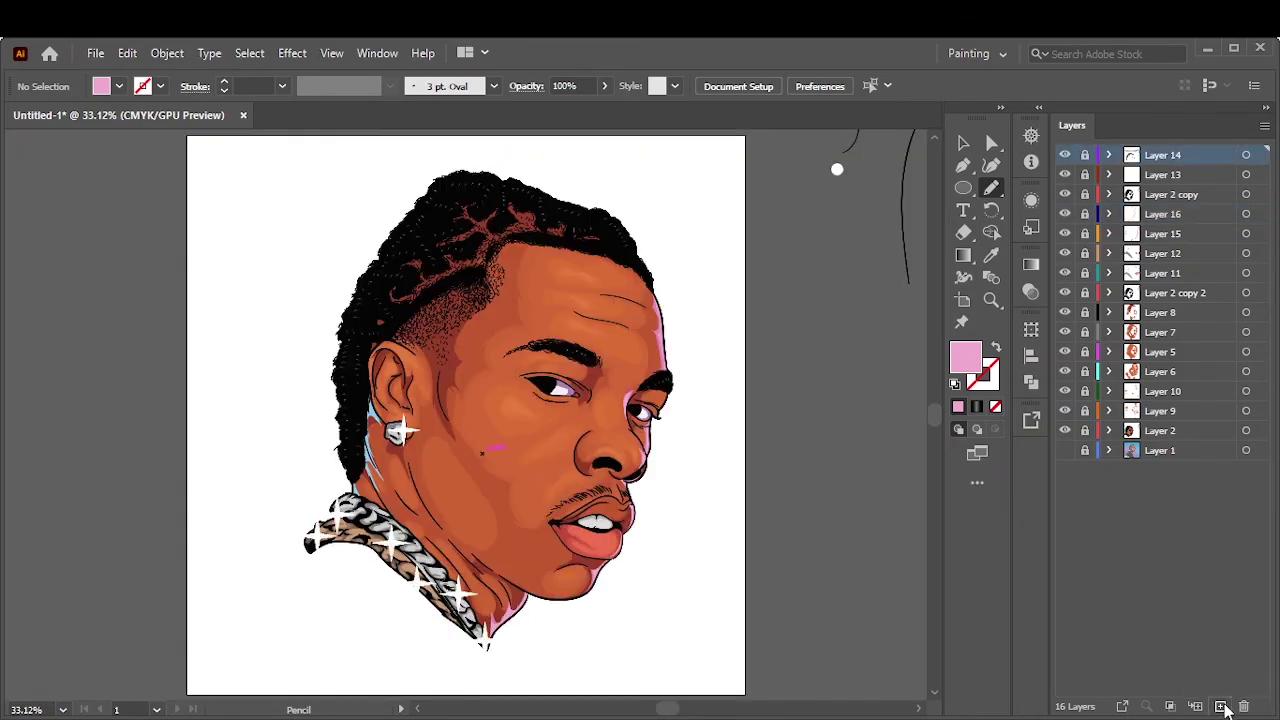
left_click(1220, 706)
key("b")
scroll(413, 340, "up", 7)
scroll(597, 543, "right", 5)
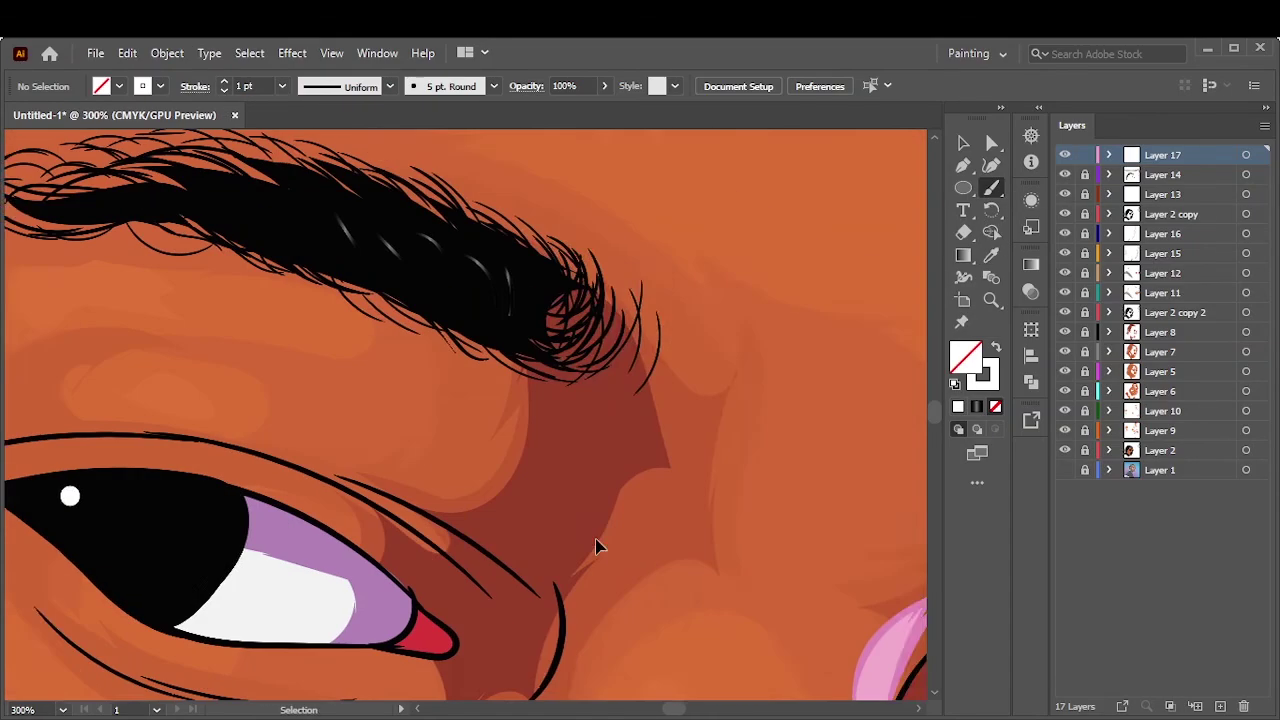